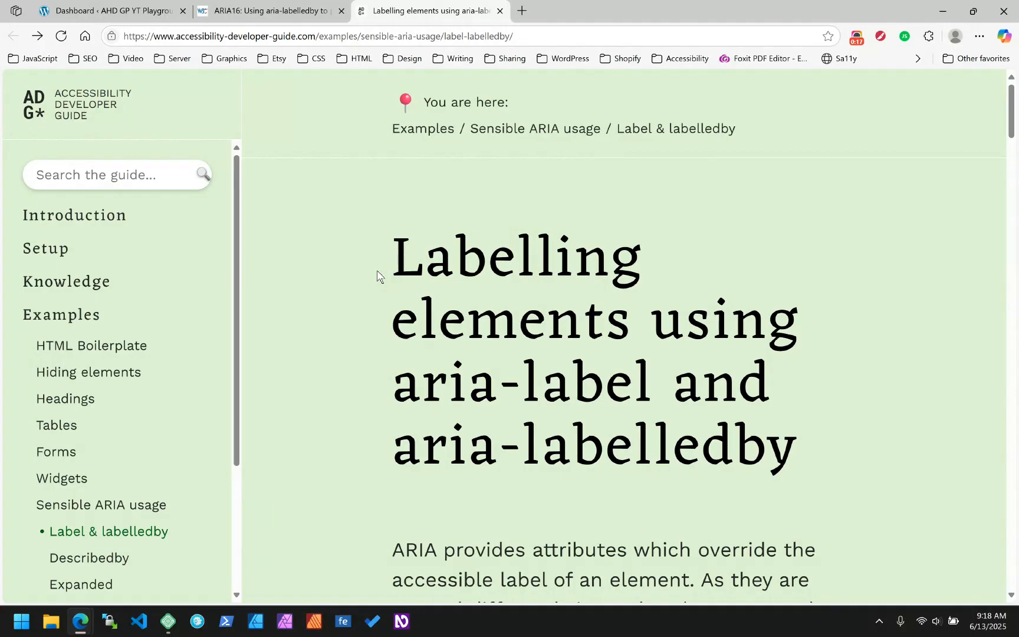
- Switch to the AHD GP YT Playground site's WordPress dashboard
left_click(112, 10)
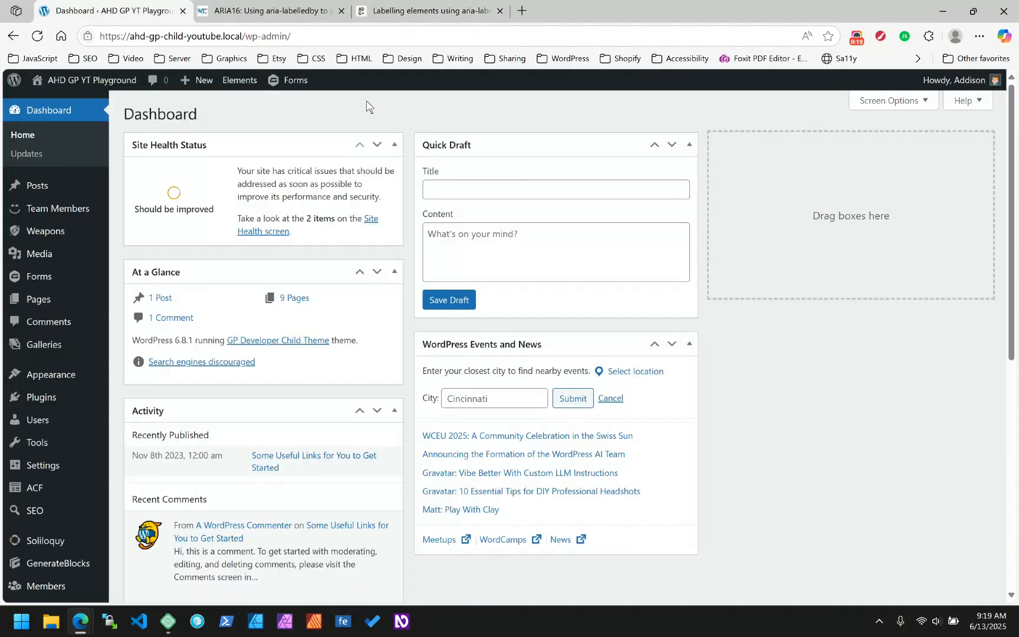
right_click(83, 74)
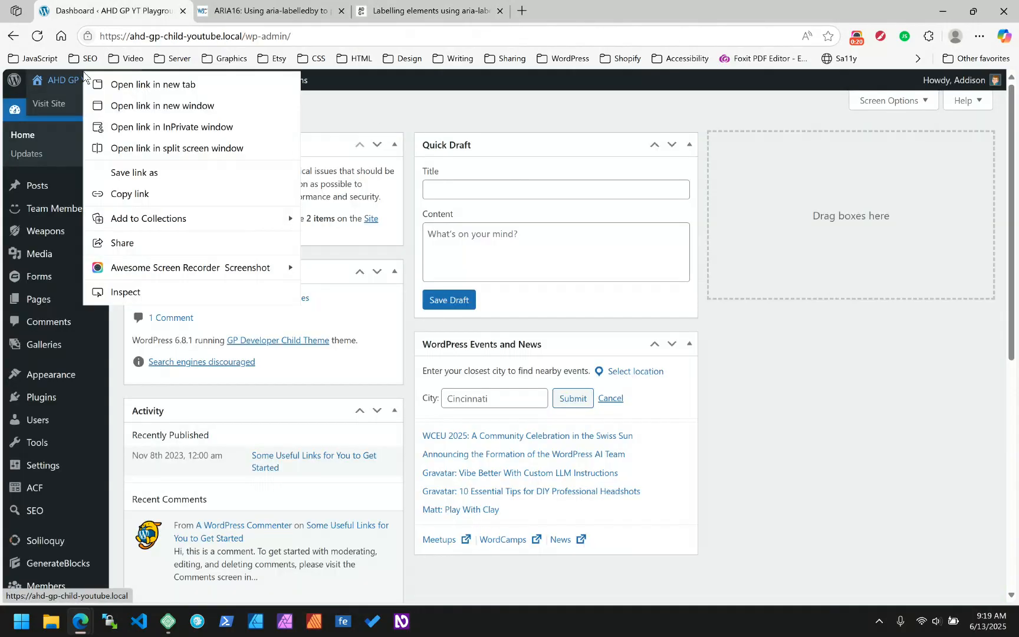
left_click(173, 127)
left_click(1004, 10)
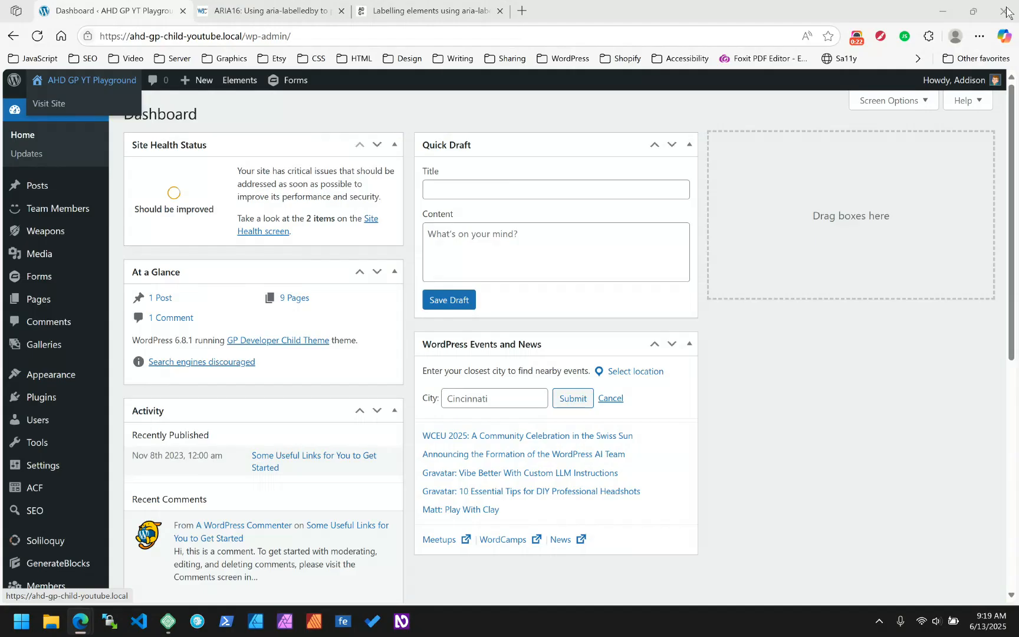
- Open the AHD GP YT Playground site in a new browser tab and go to its Team page
right_click(94, 80)
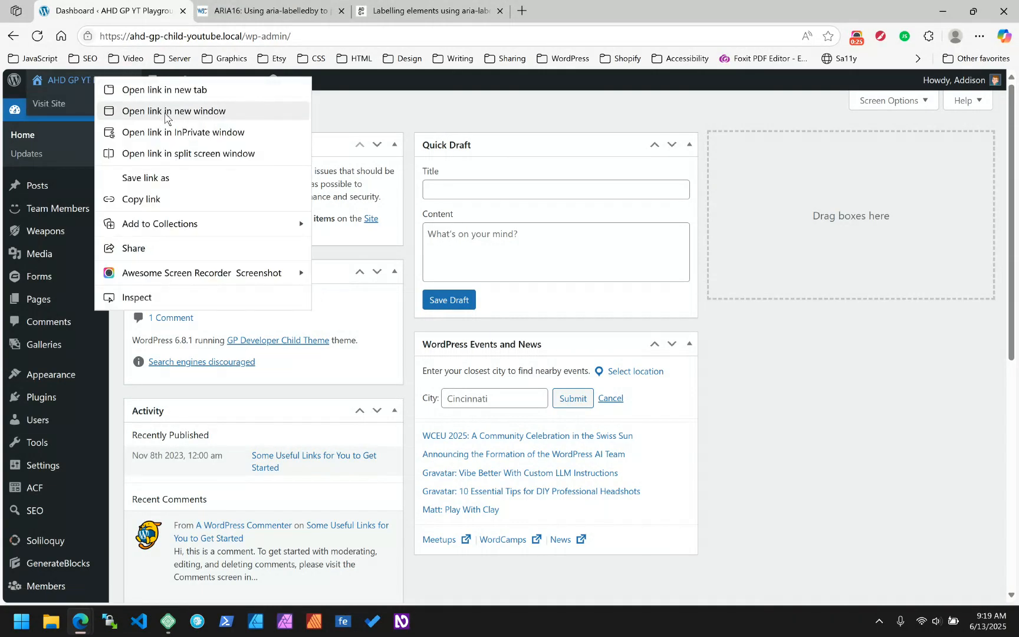
left_click(163, 91)
left_click(307, 11)
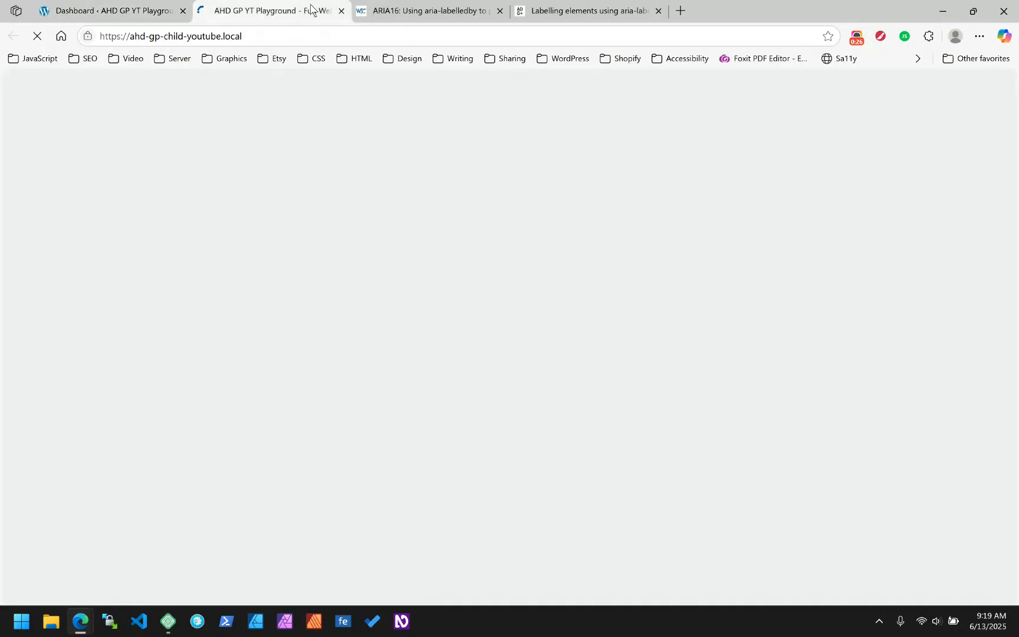
left_click(623, 103)
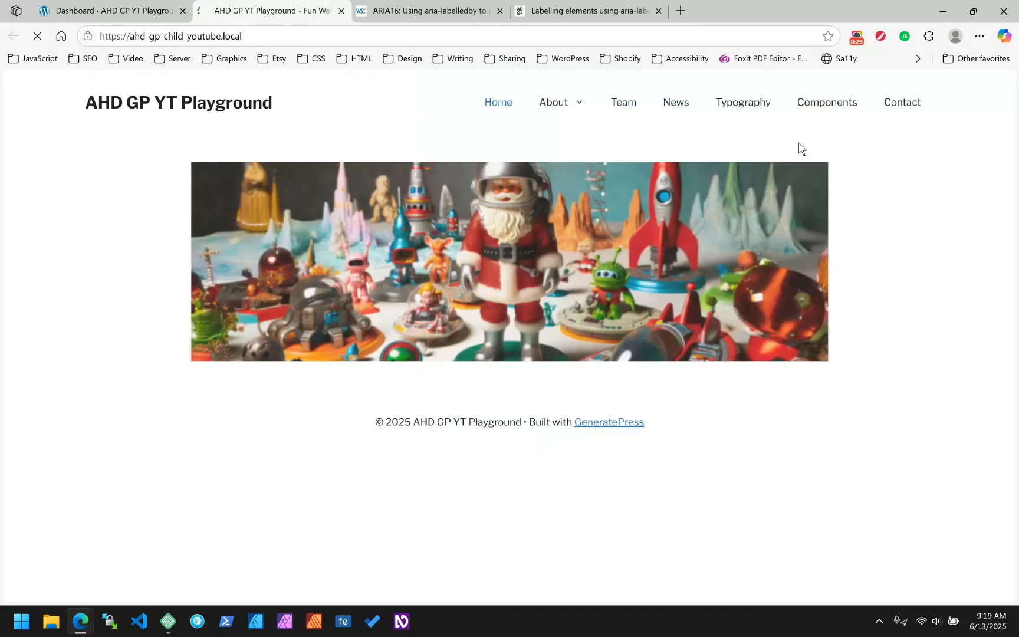
- Examine the team member cards on the Team page, including the first card's image and name heading
scroll(852, 206, "down", 5)
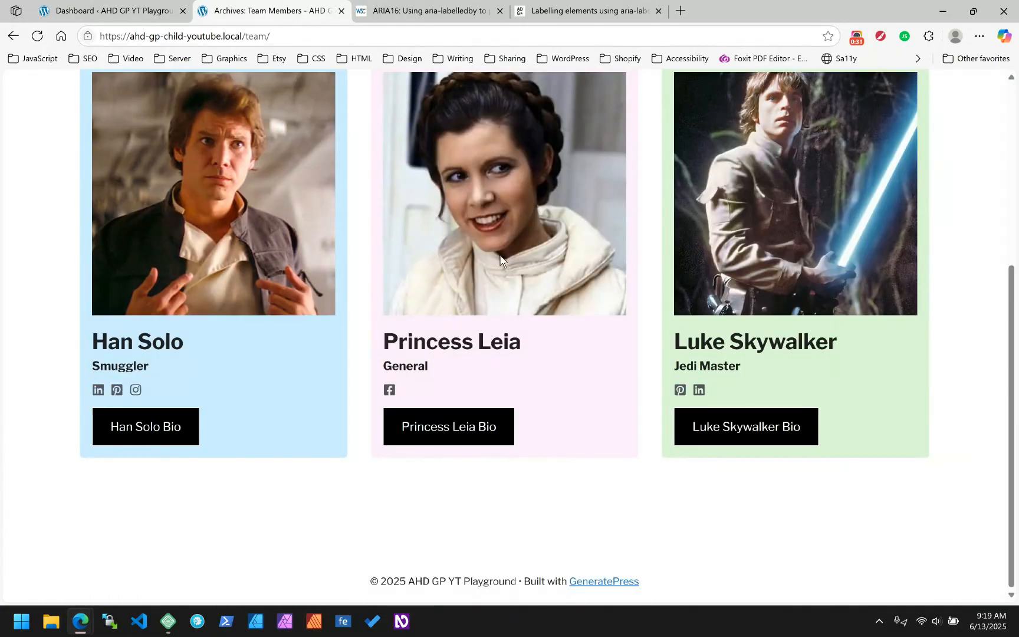
scroll(594, 360, "up", 3)
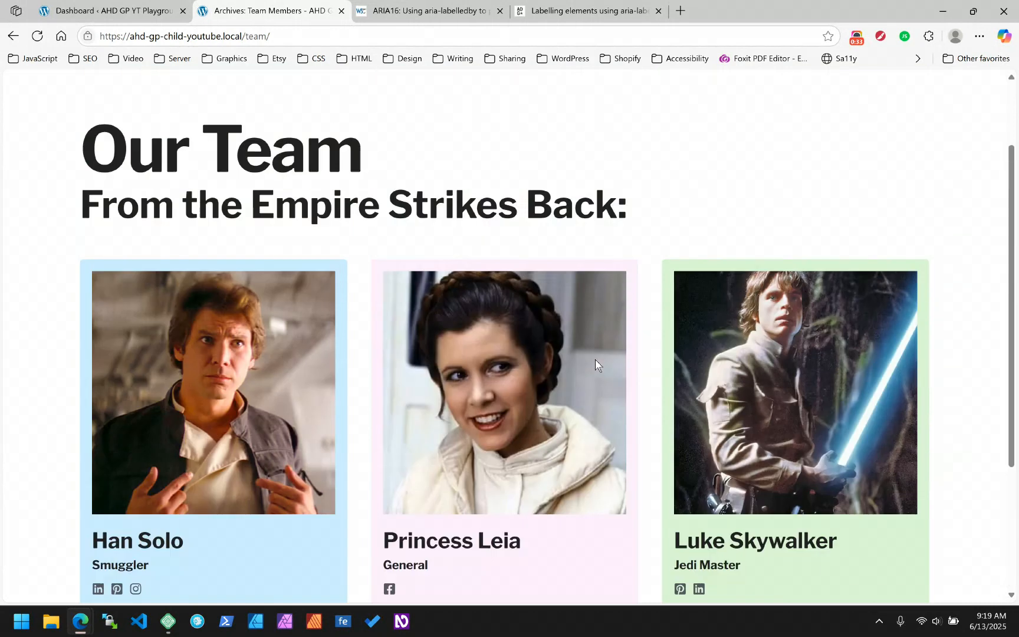
scroll(595, 360, "down", 1)
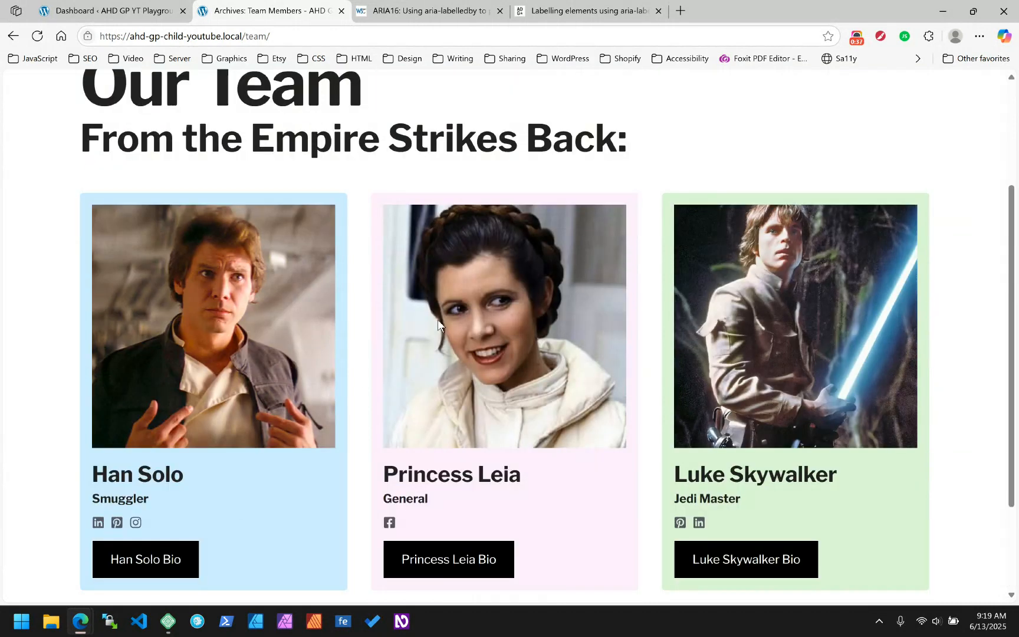
scroll(228, 434, "down", 1)
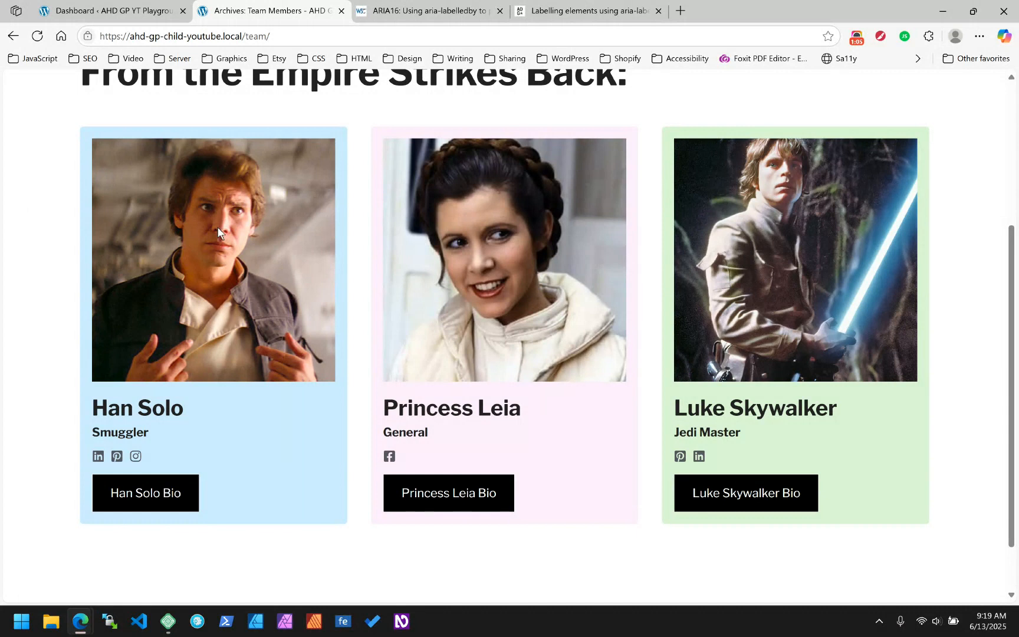
left_click_drag(217, 226, 253, 257)
left_click_drag(152, 410, 93, 410)
left_click(61, 374)
- Run a WAVE accessibility evaluation on the Team page, inspect the possible heading alert in its details, and reload the page
right_click(667, 109)
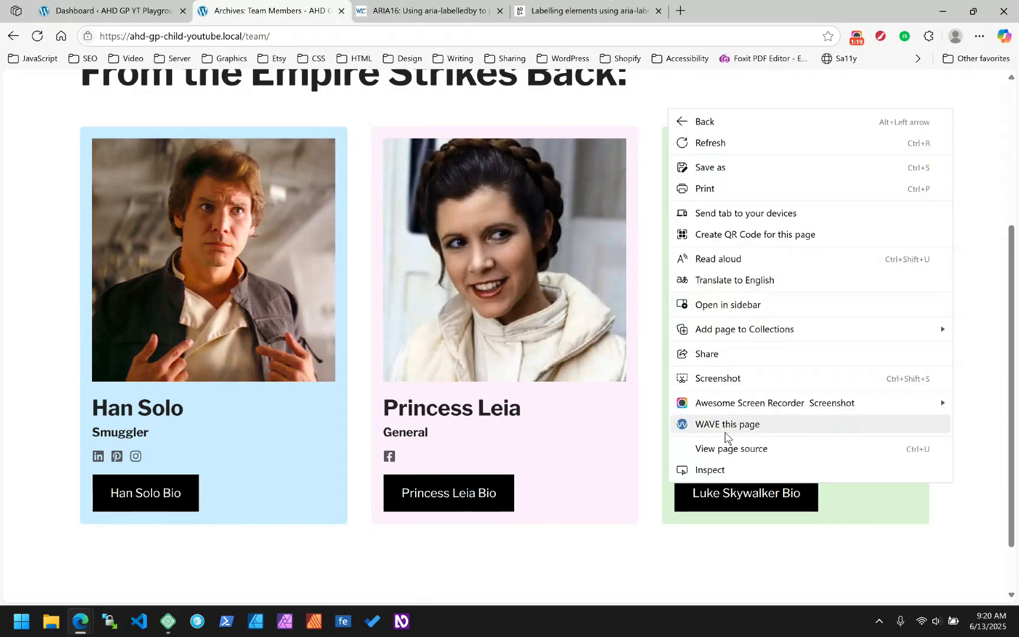
left_click(724, 424)
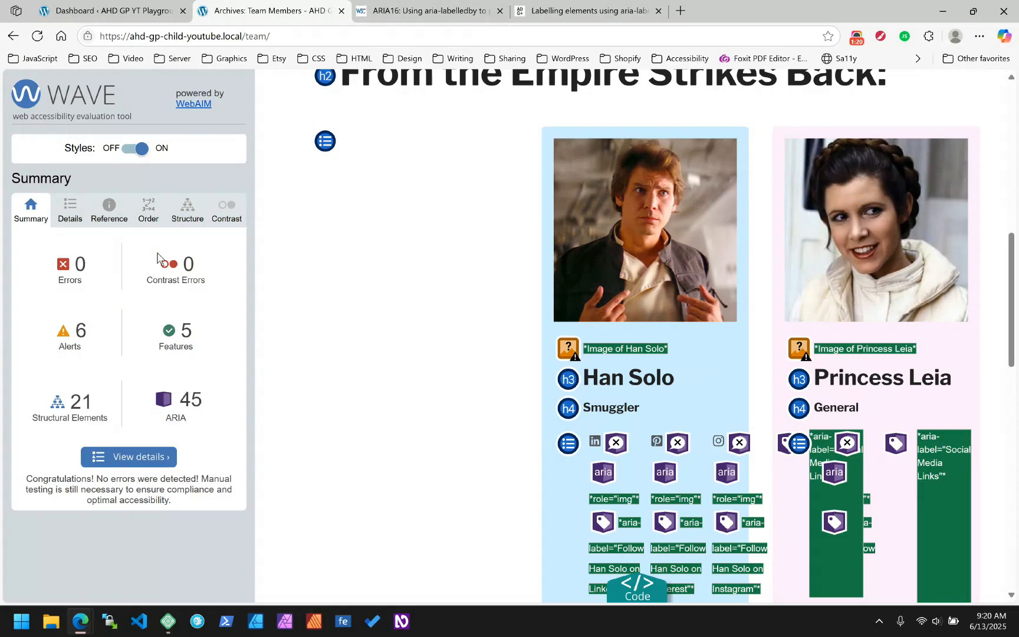
left_click(70, 210)
left_click(58, 314)
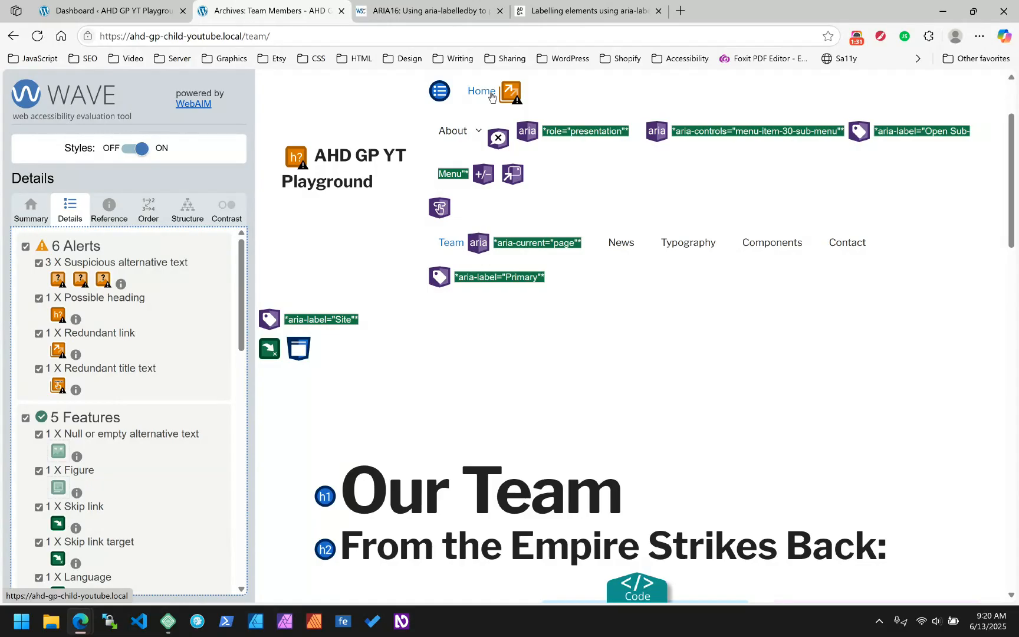
scroll(107, 377, "down", 3)
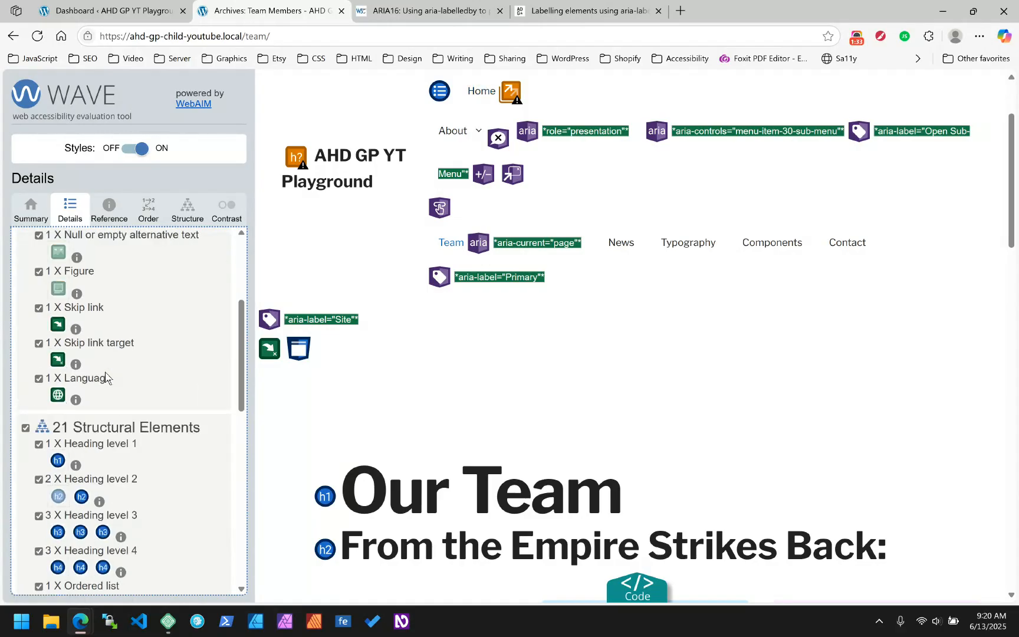
scroll(106, 375, "up", 3)
left_click(289, 38)
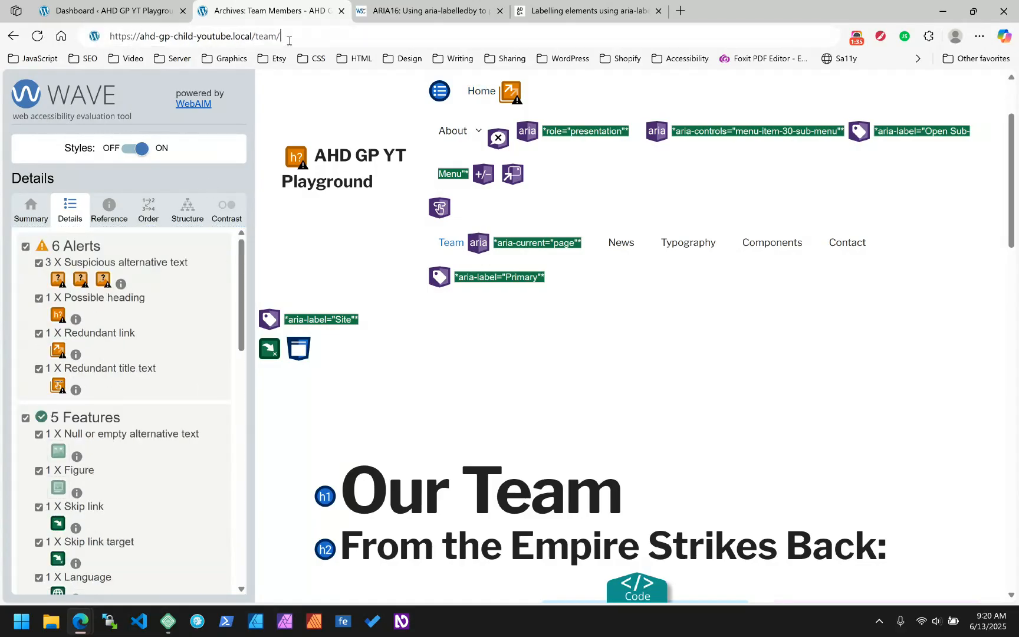
key("Return")
- Review the Accessibility Developer Guide's aria-labelledby article and the W3C ARIA16 technique page
left_click(575, 11)
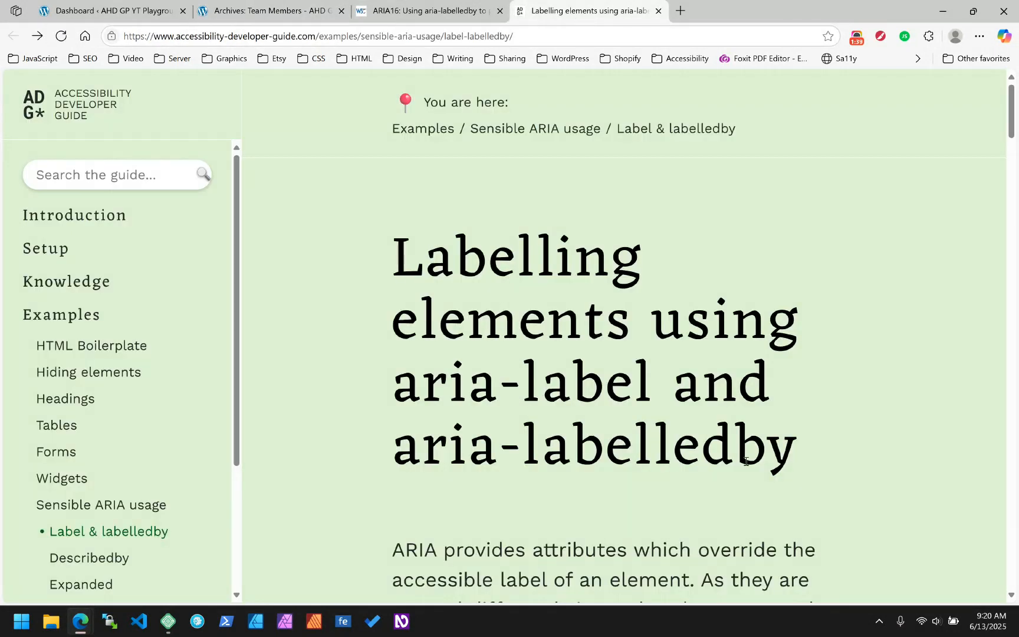
left_click_drag(803, 450, 390, 458)
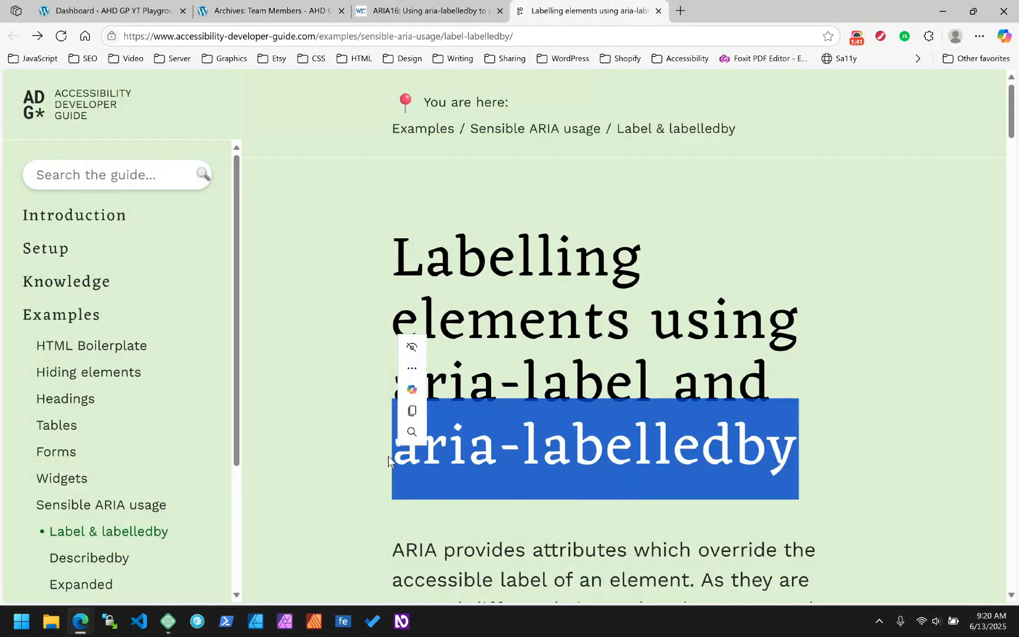
left_click(598, 380)
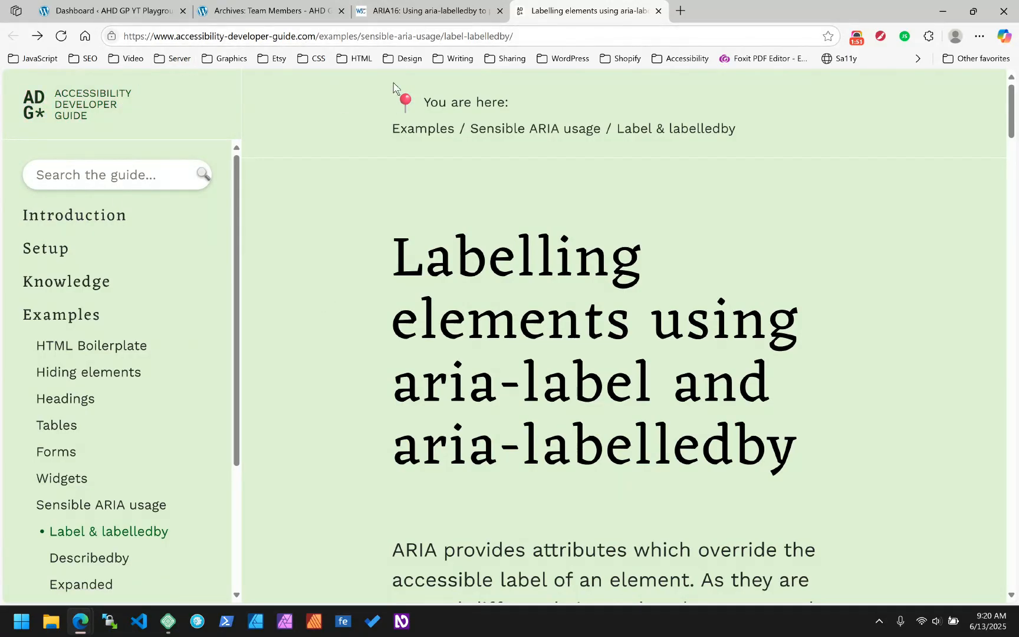
left_click(426, 23)
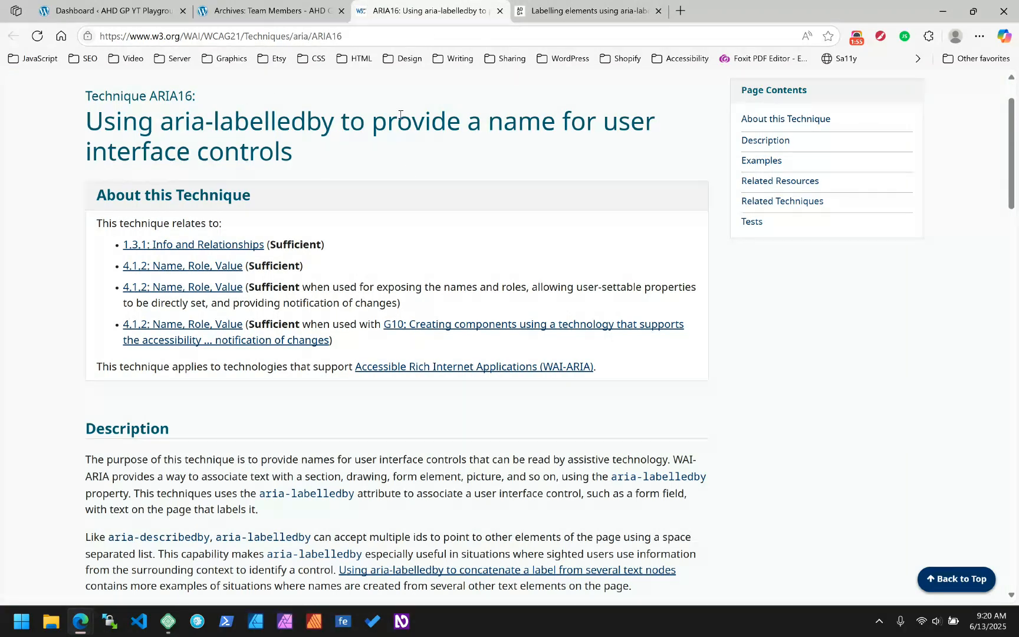
- Compare the Team page's member cards with the guide on labelling elements using aria-label and aria-labelledby
left_click(110, 11)
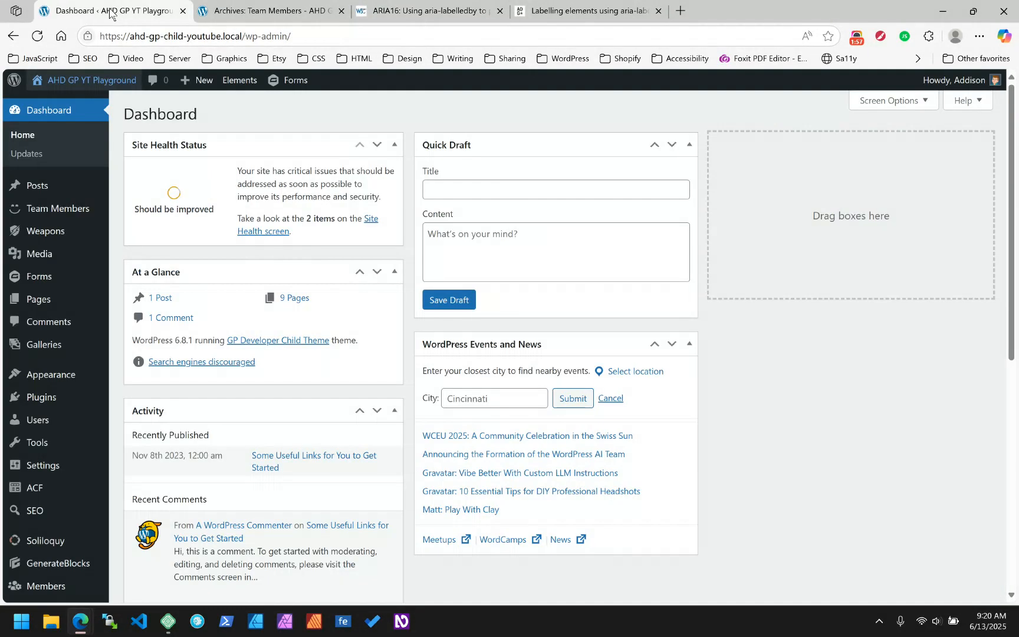
left_click(292, 10)
scroll(145, 341, "down", 3)
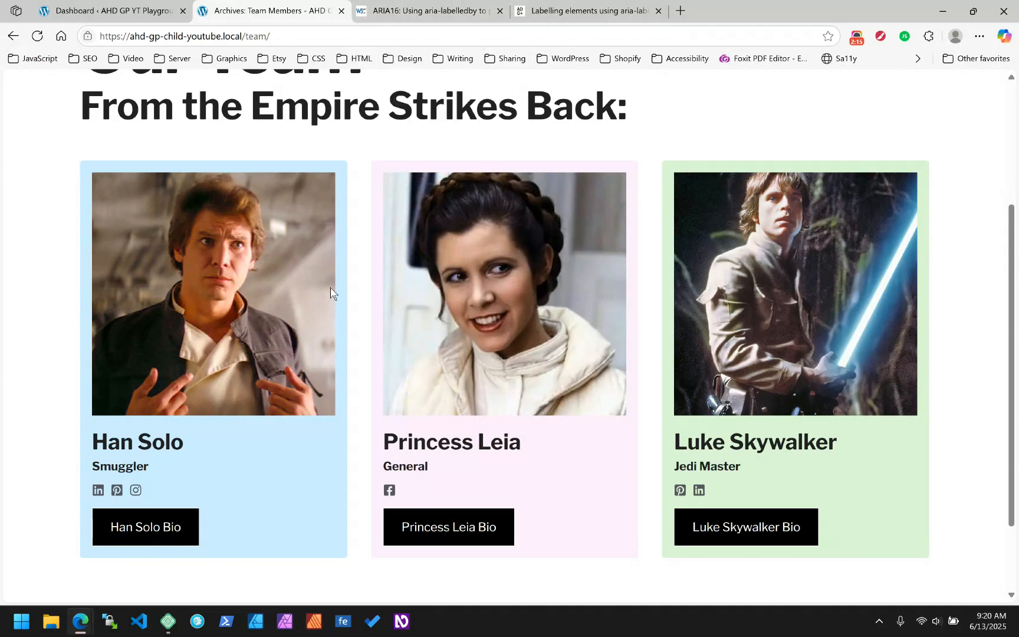
left_click(586, 5)
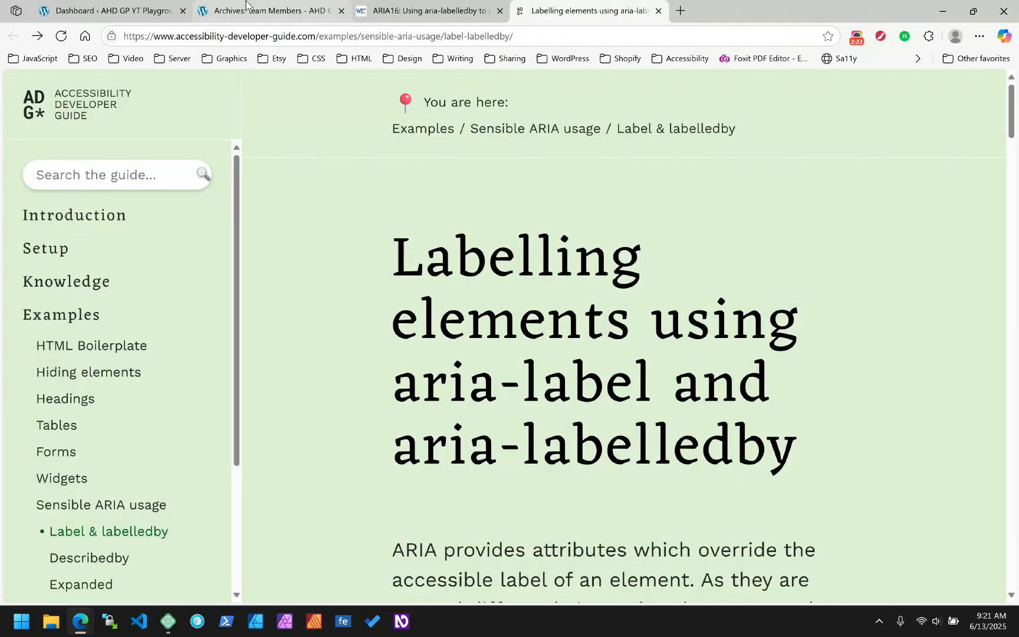
left_click(246, 6)
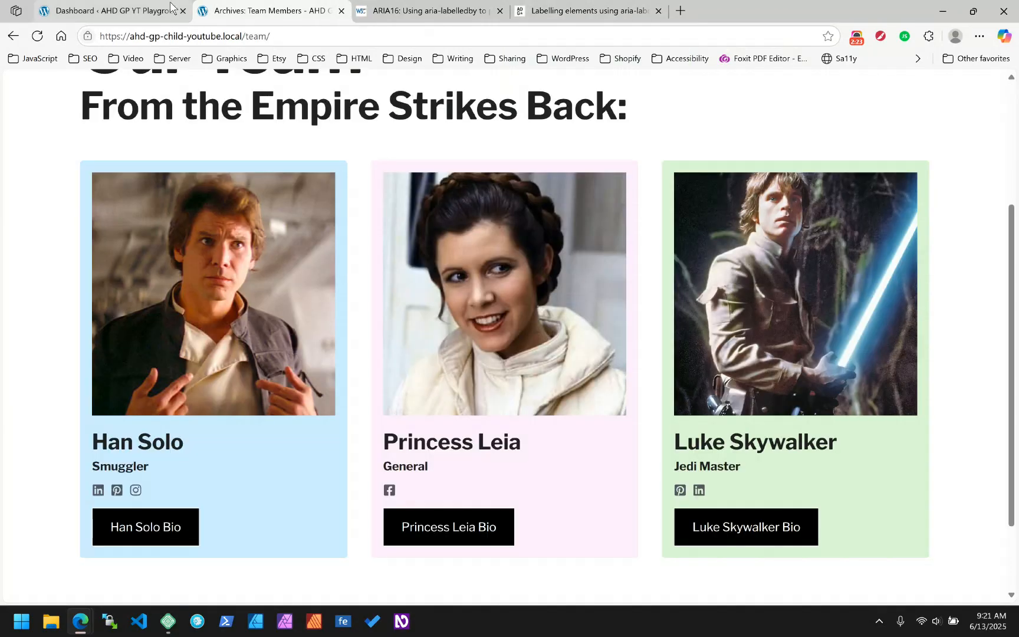
left_click(605, 22)
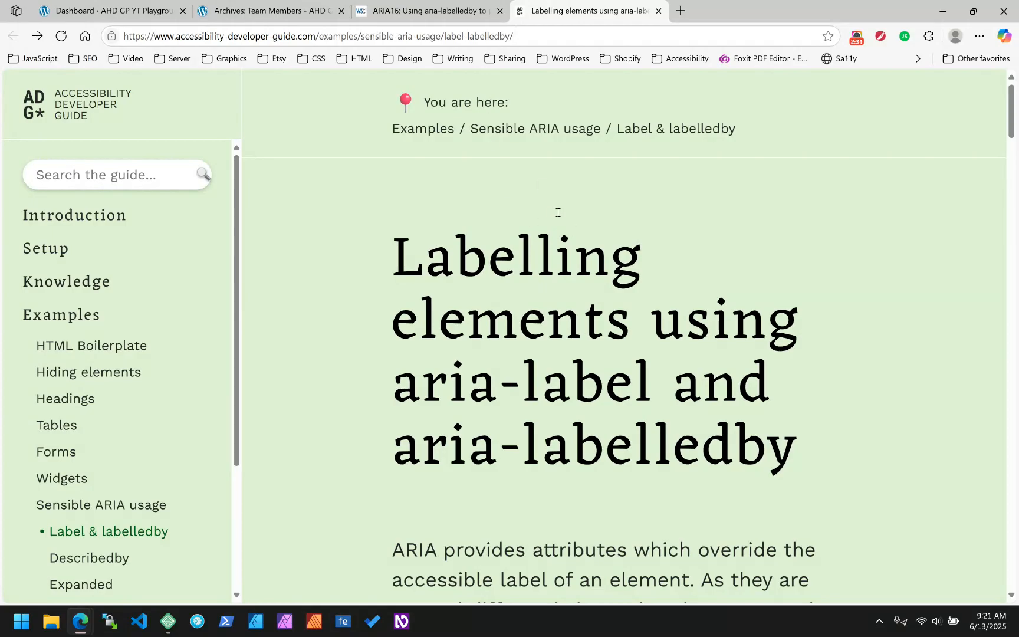
- Open the About page for editing from the WordPress site's list of pages
left_click(107, 10)
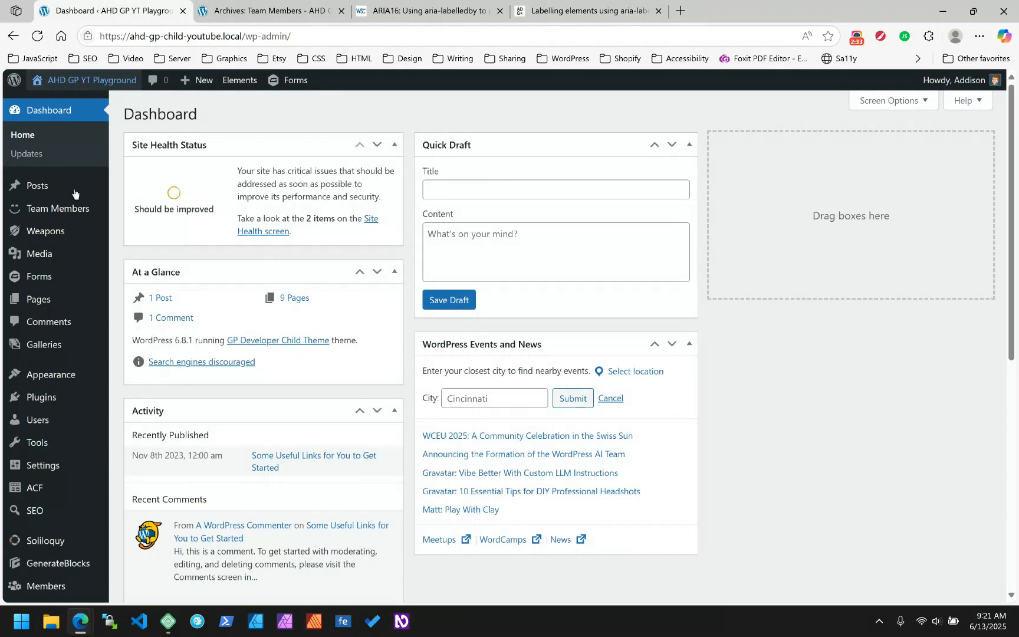
left_click(34, 302)
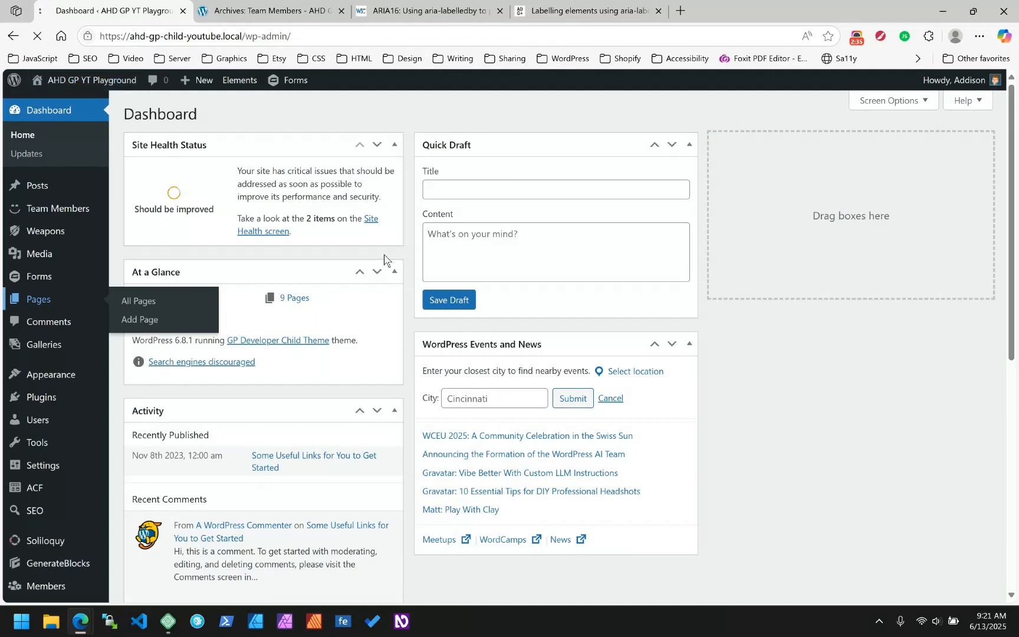
left_click(403, 10)
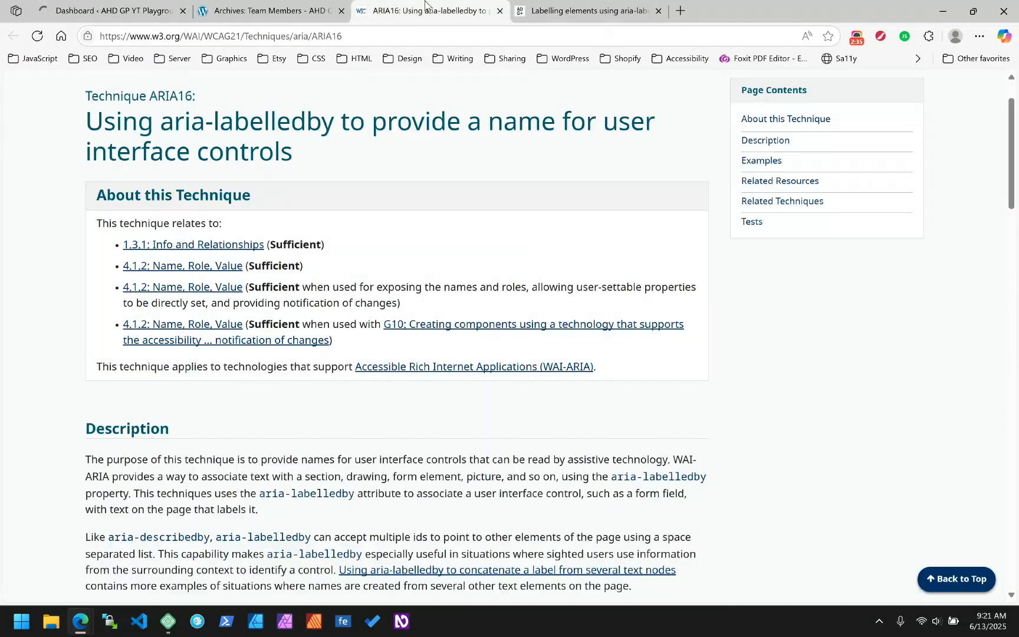
left_click(302, 11)
scroll(330, 284, "up", 3)
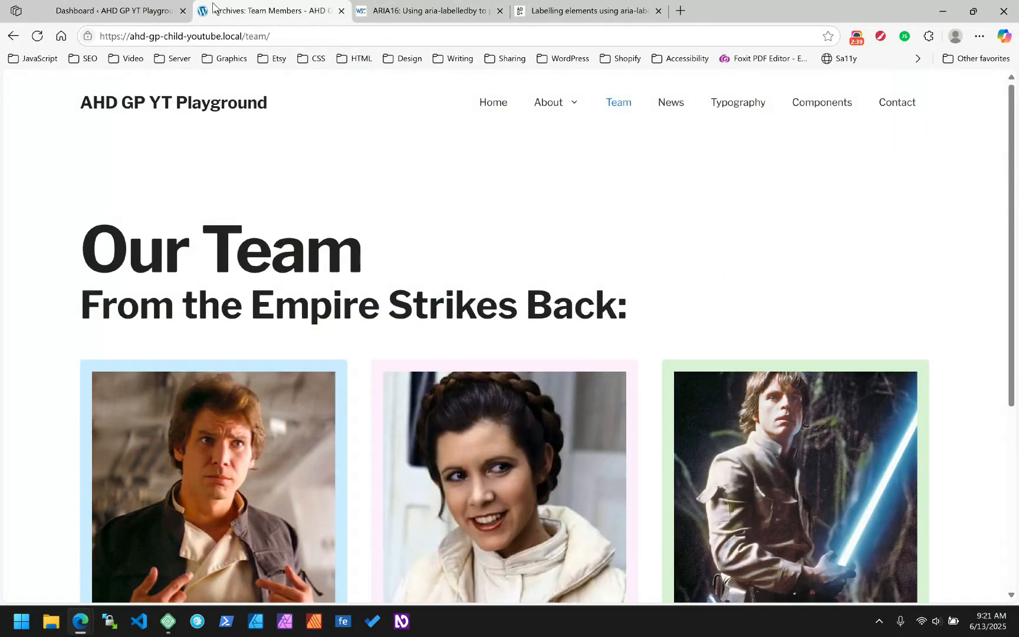
left_click(117, 7)
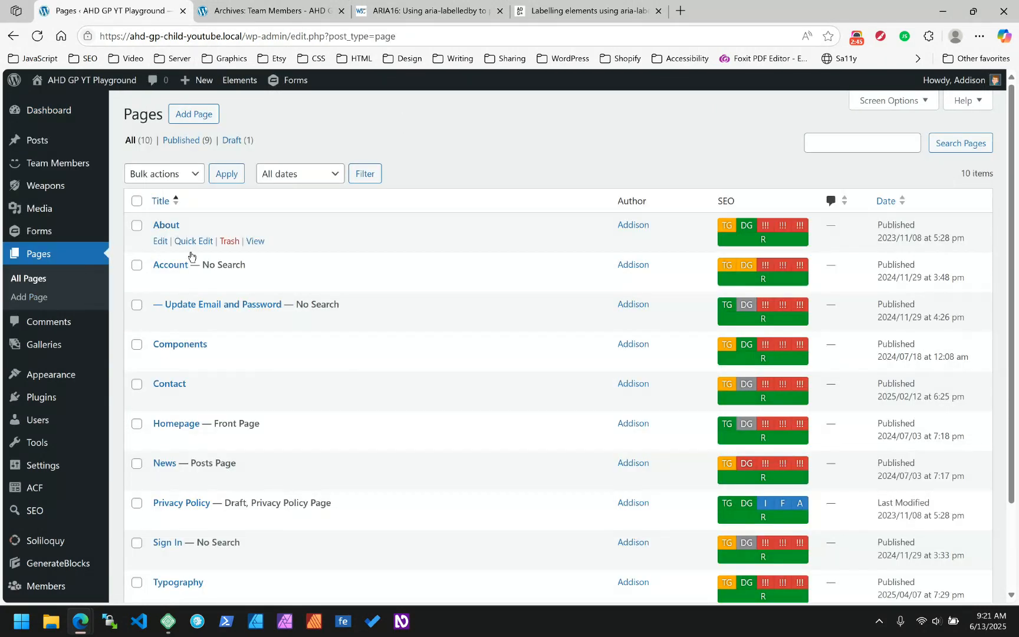
scroll(259, 400, "down", 3)
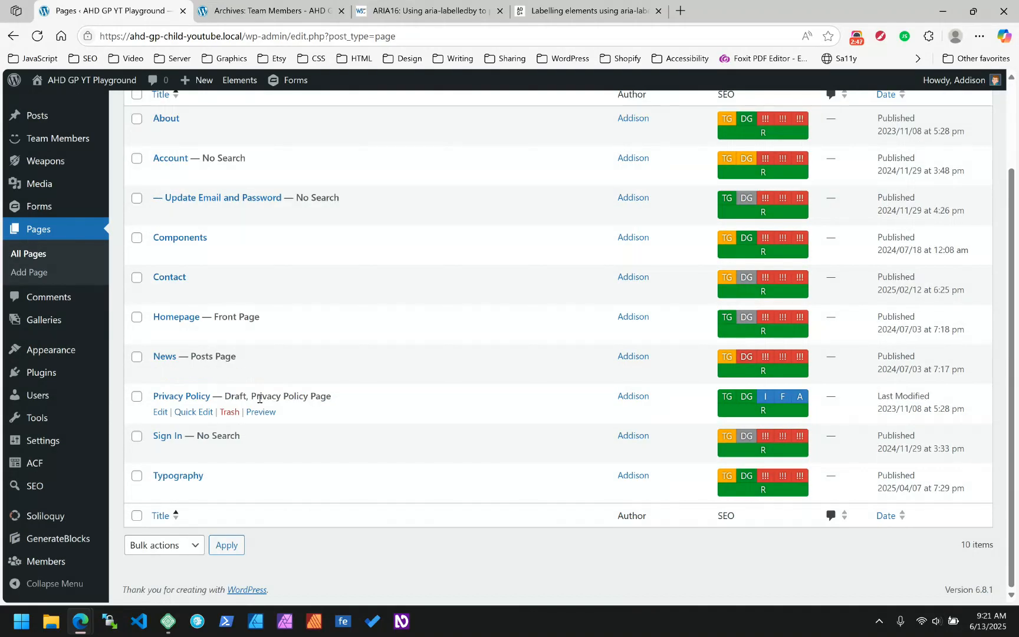
scroll(260, 400, "up", 3)
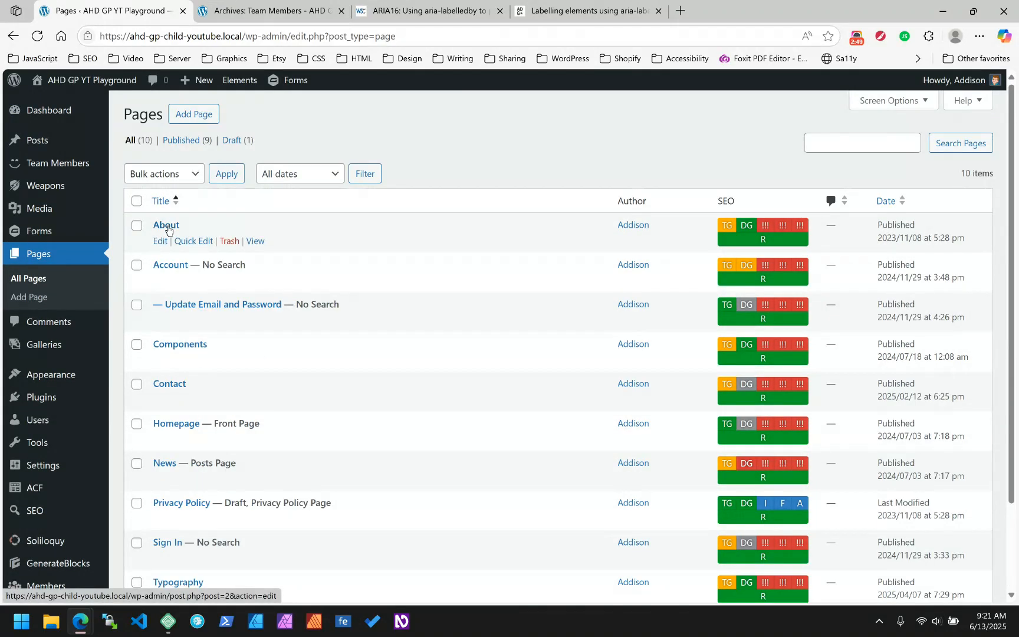
left_click(167, 226)
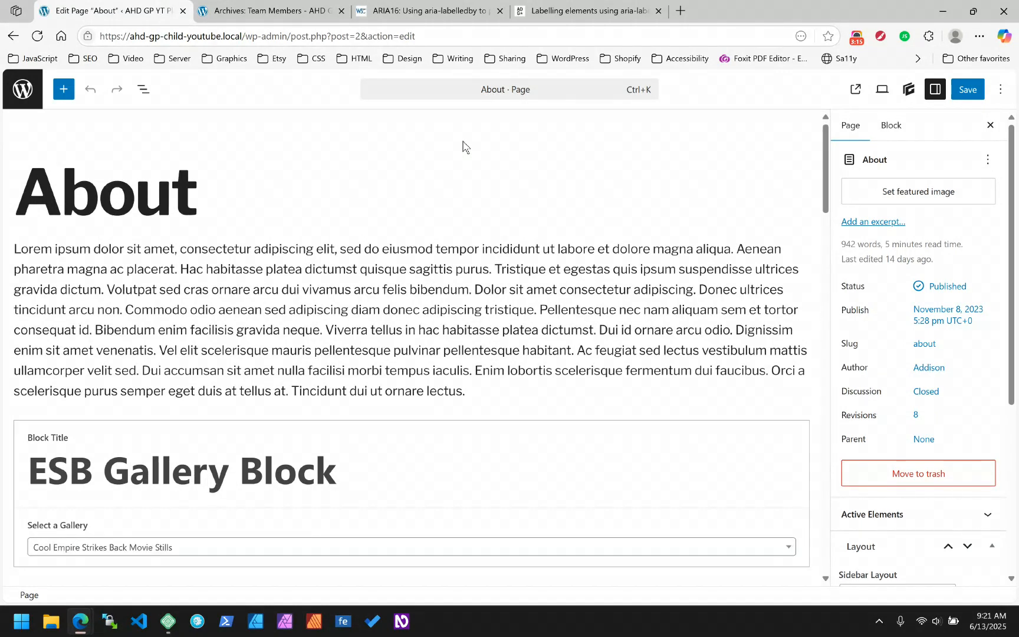
- Delete the ESB Gallery Block with the Cool Empire Strikes Back Movie Stills gallery below the About page's first paragraph
scroll(456, 221, "down", 2)
scroll(495, 241, "down", 5)
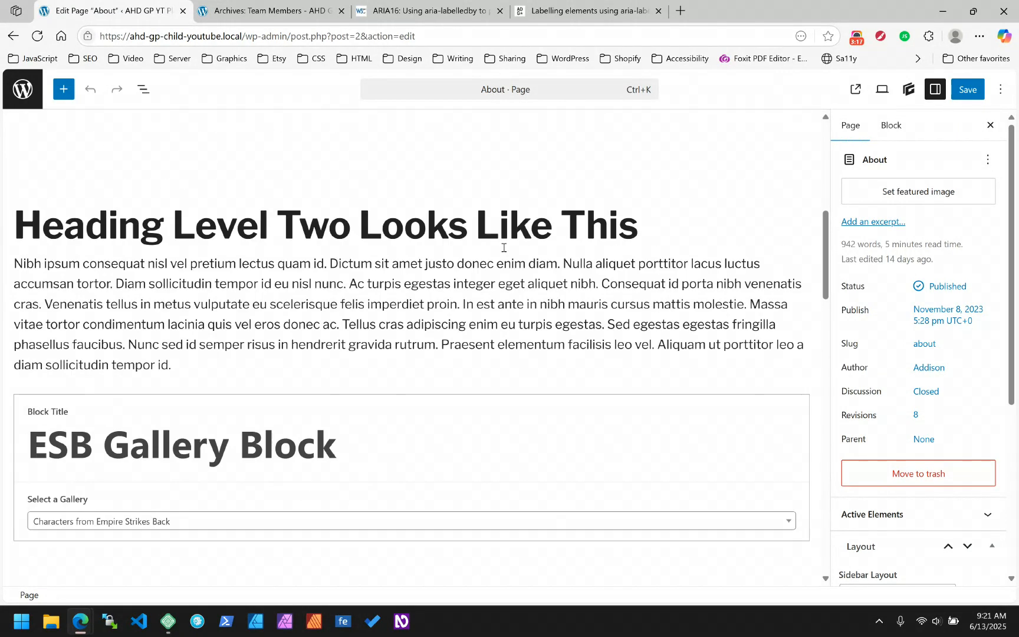
scroll(504, 248, "up", 5)
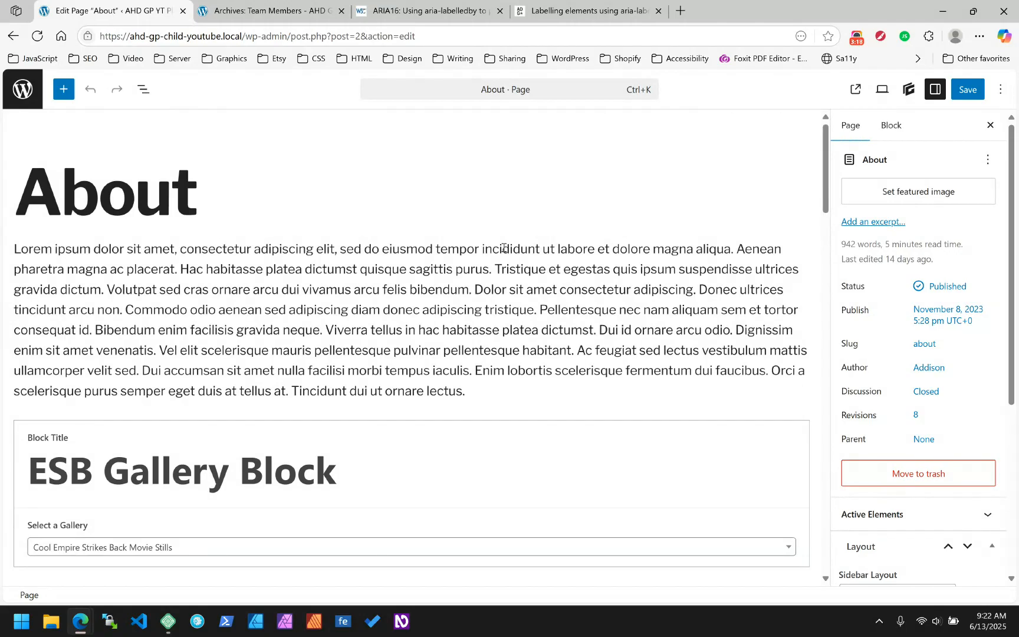
left_click(180, 437)
left_click(208, 403)
left_click(211, 356)
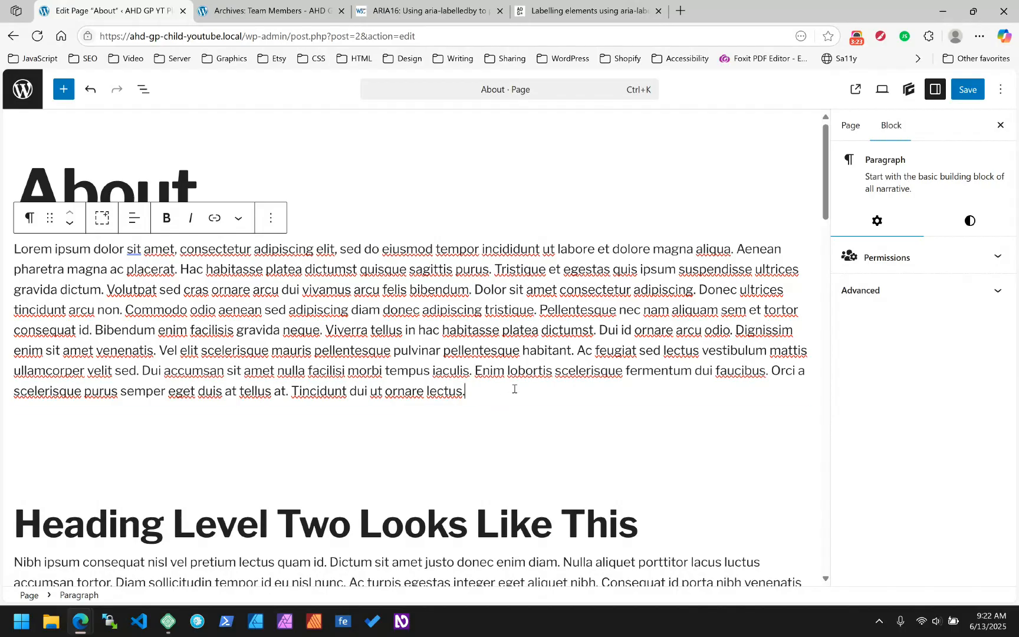
- Insert a Query block with a blank layout below the About page's first paragraph
key("Return")
type("/query")
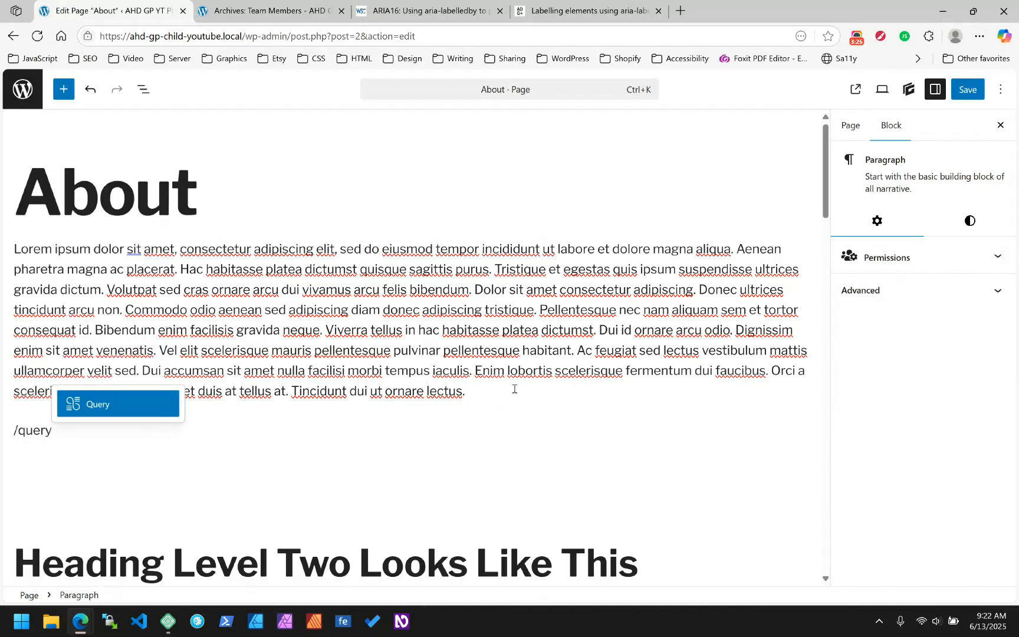
key("Return")
scroll(623, 319, "down", 3)
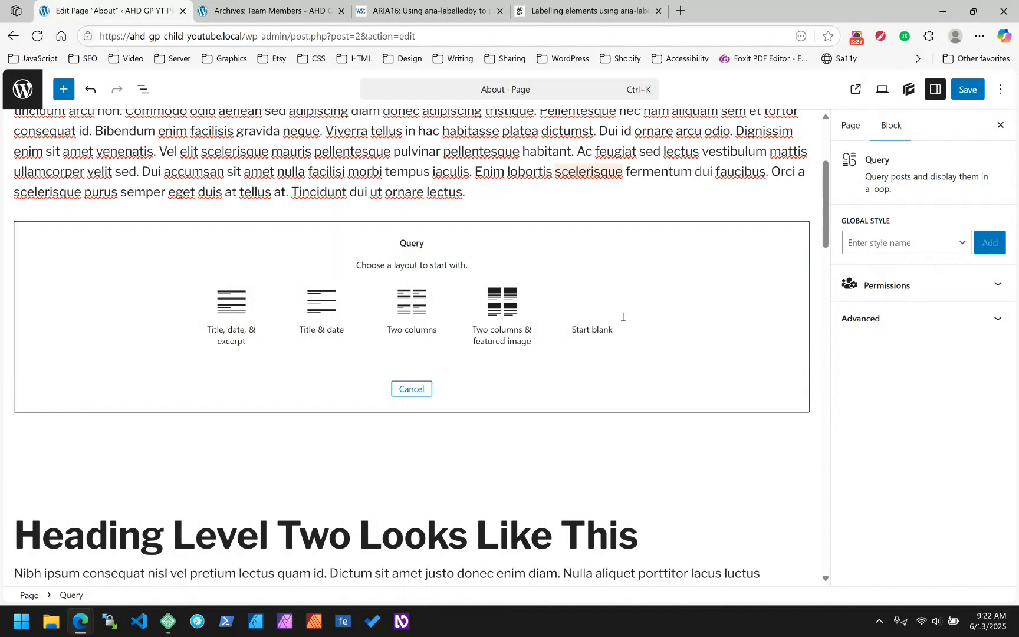
left_click(584, 312)
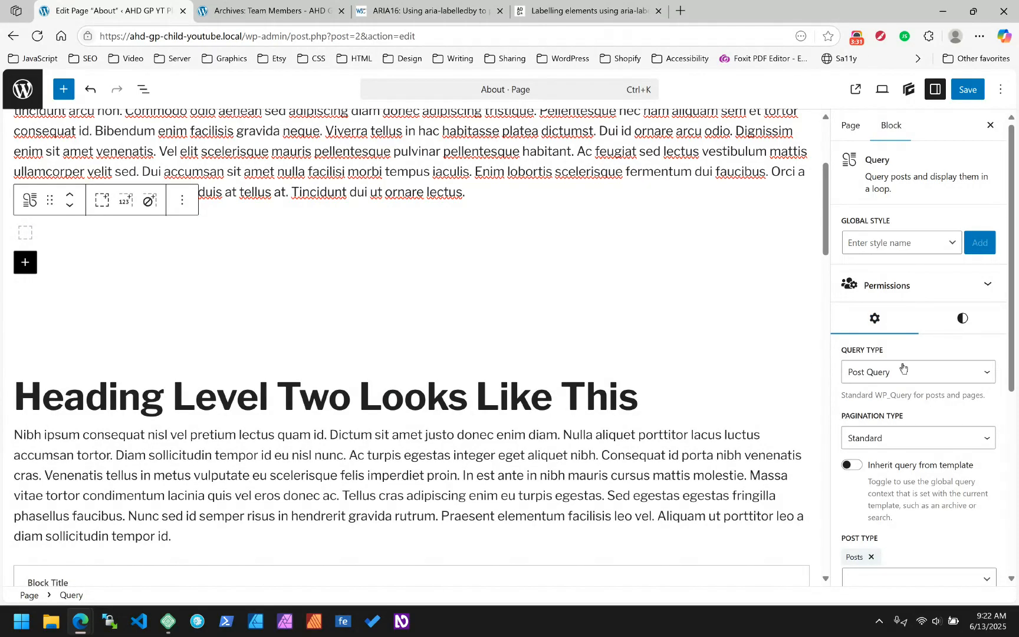
- Replace Posts with Team Members as the Query block's post type
scroll(902, 367, "down", 3)
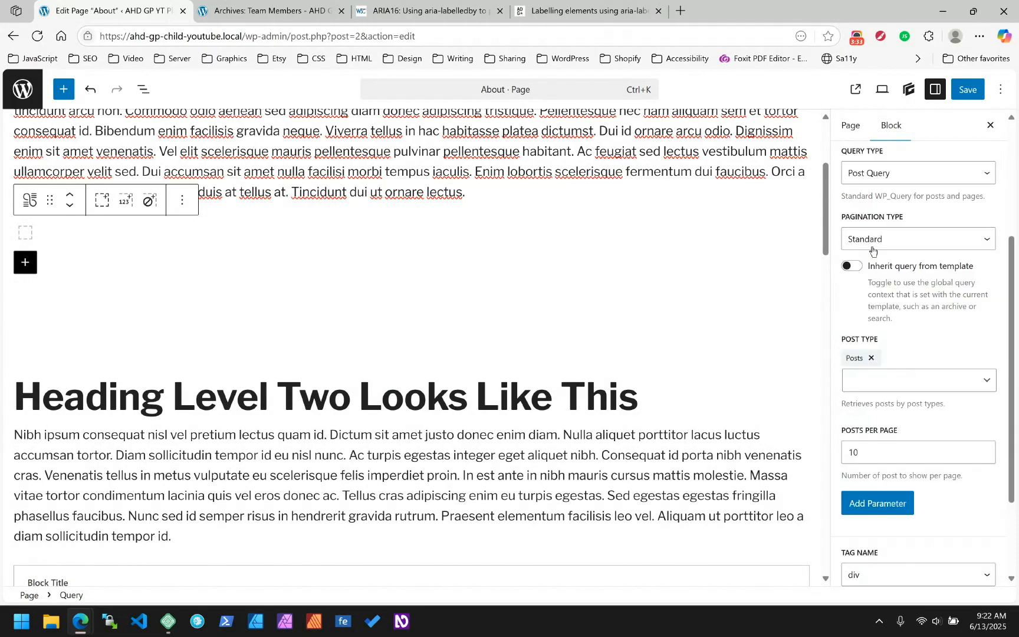
left_click(871, 358)
left_click(911, 361)
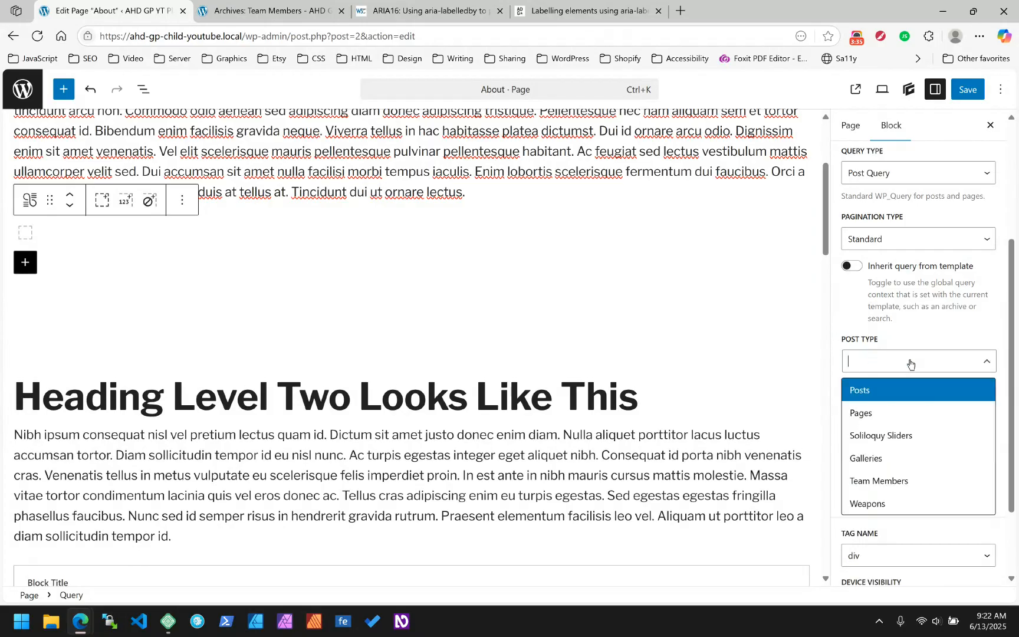
left_click(888, 481)
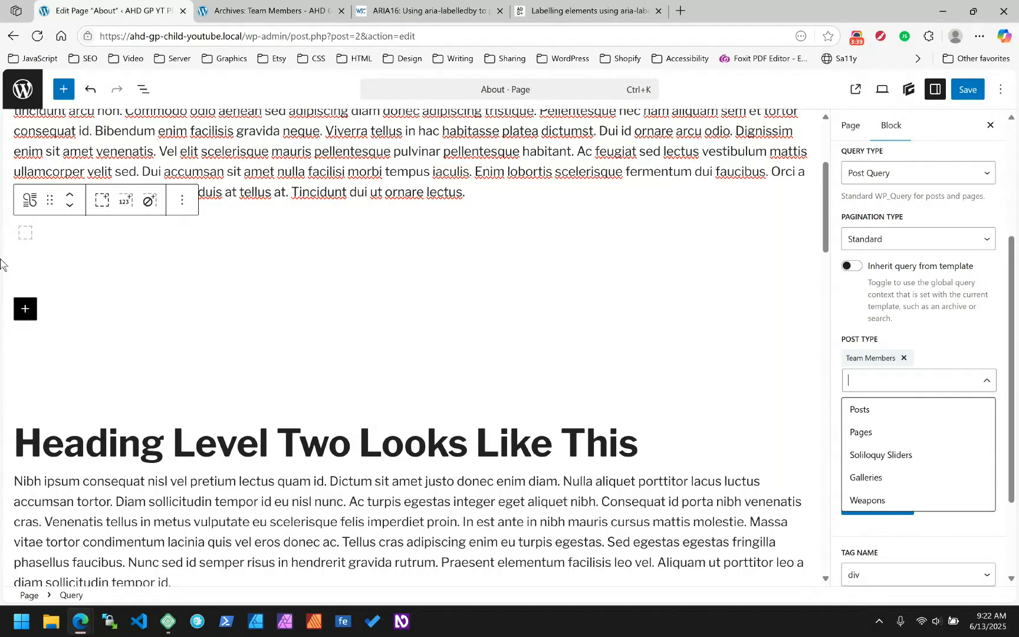
- Expand the Query block's structure and give its Looper a layout of three equal columns
left_click(145, 91)
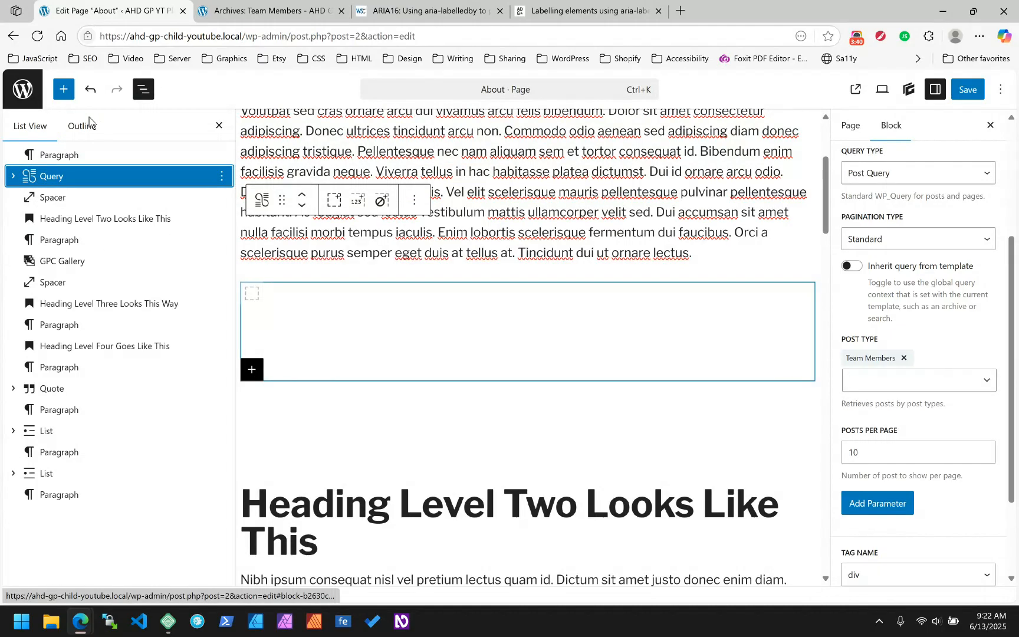
left_click(30, 198)
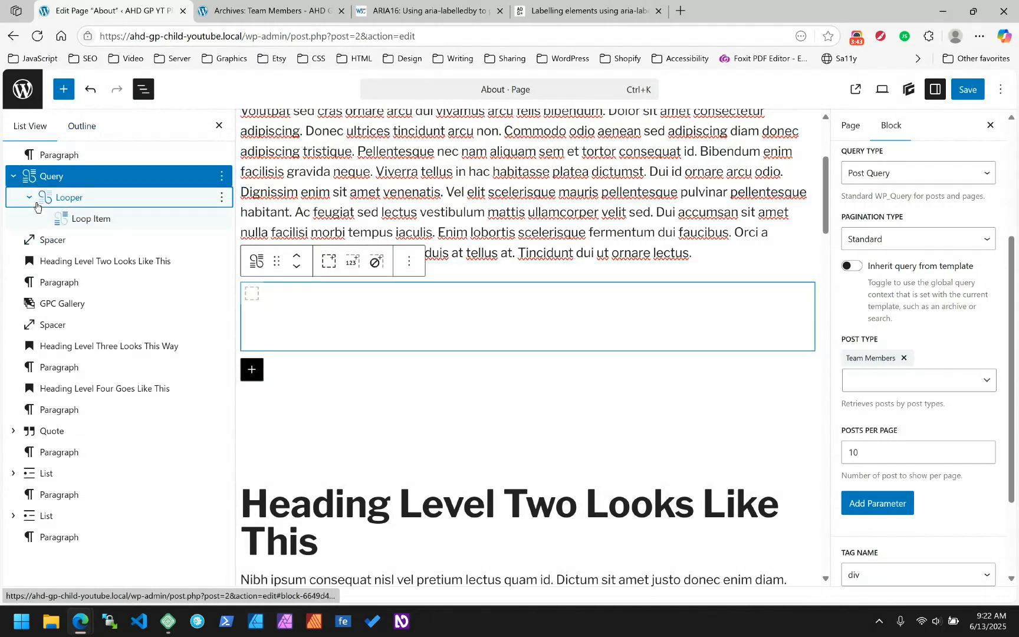
left_click(77, 218)
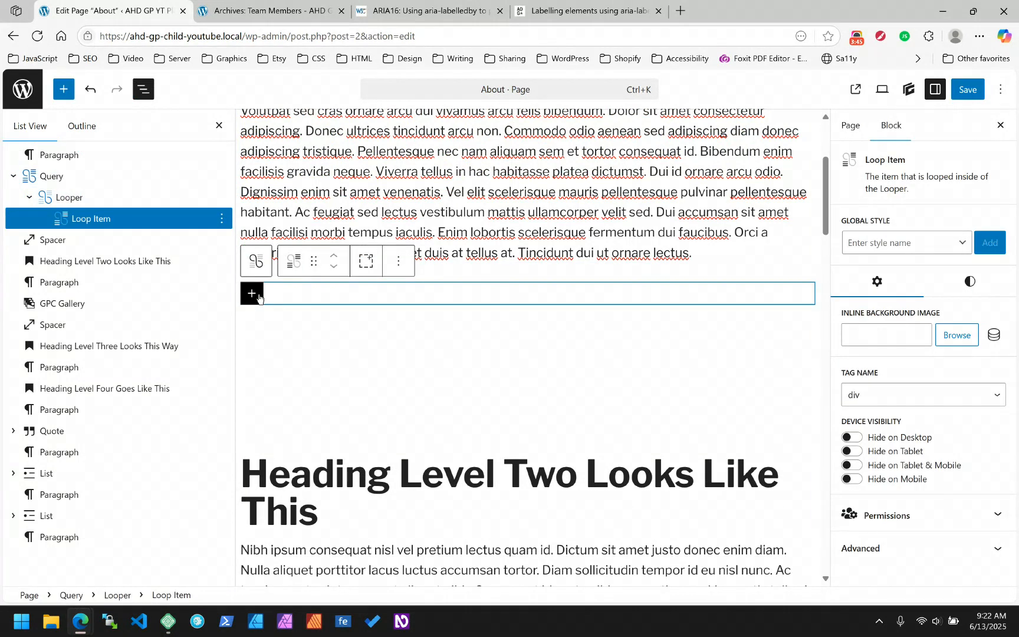
left_click(69, 197)
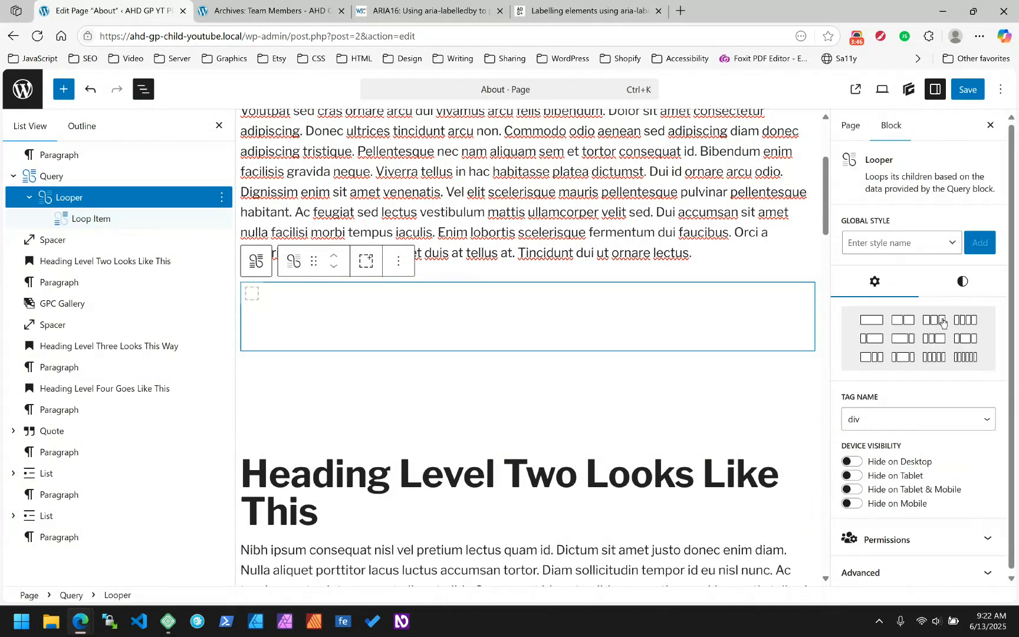
left_click(934, 320)
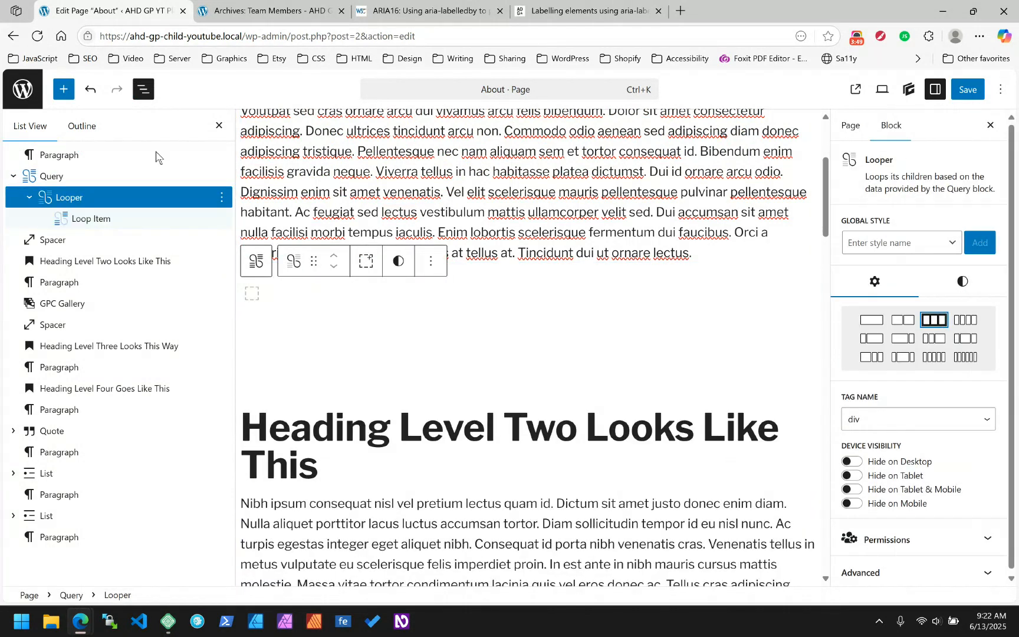
- Add an Image block inside the Looper's Loop Item
left_click(195, 219)
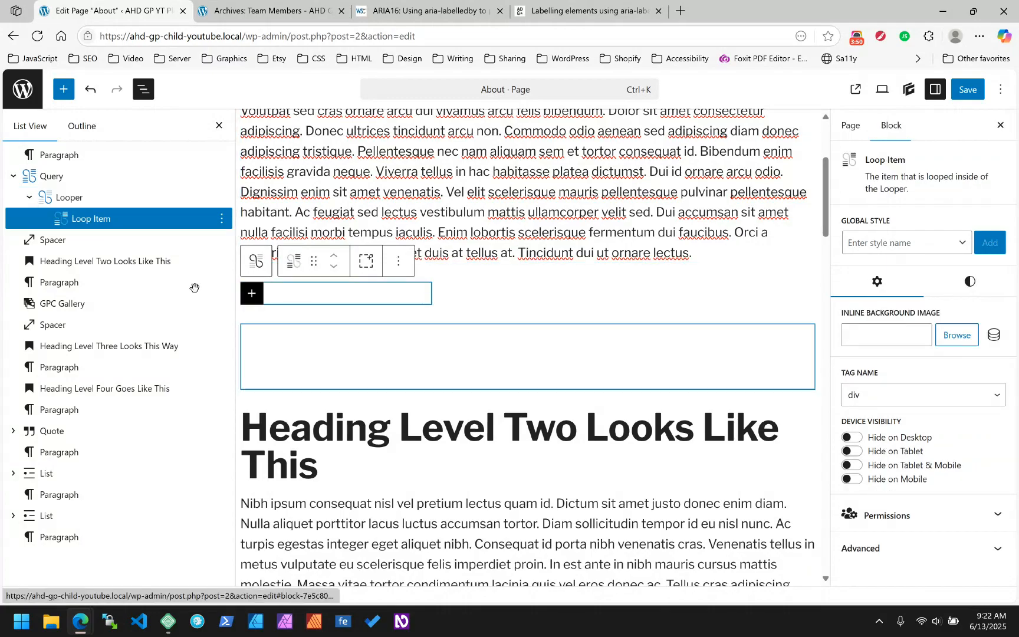
left_click(253, 293)
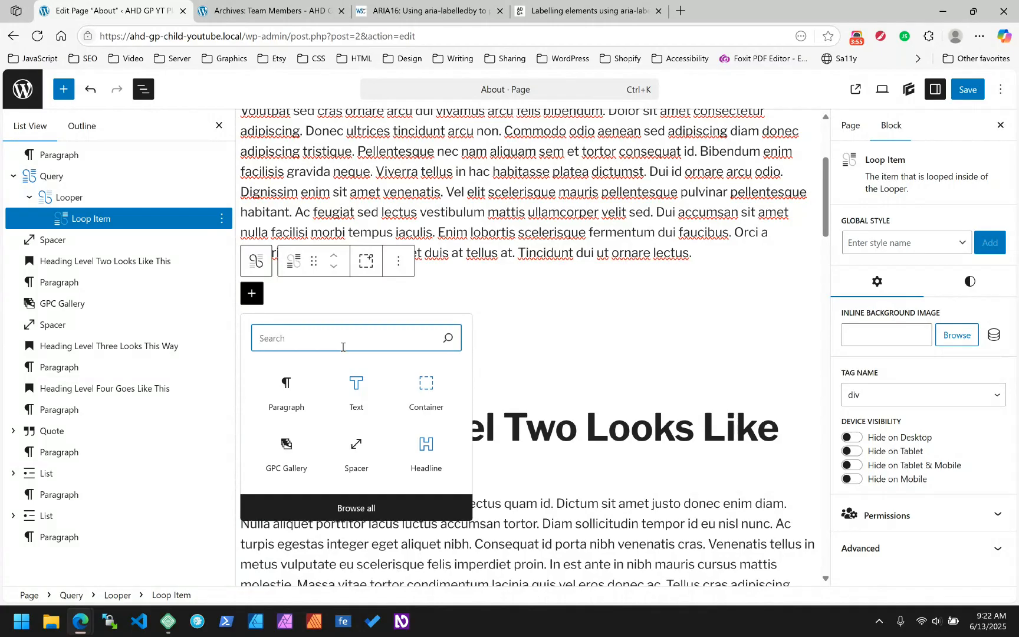
type("ima")
left_click(354, 377)
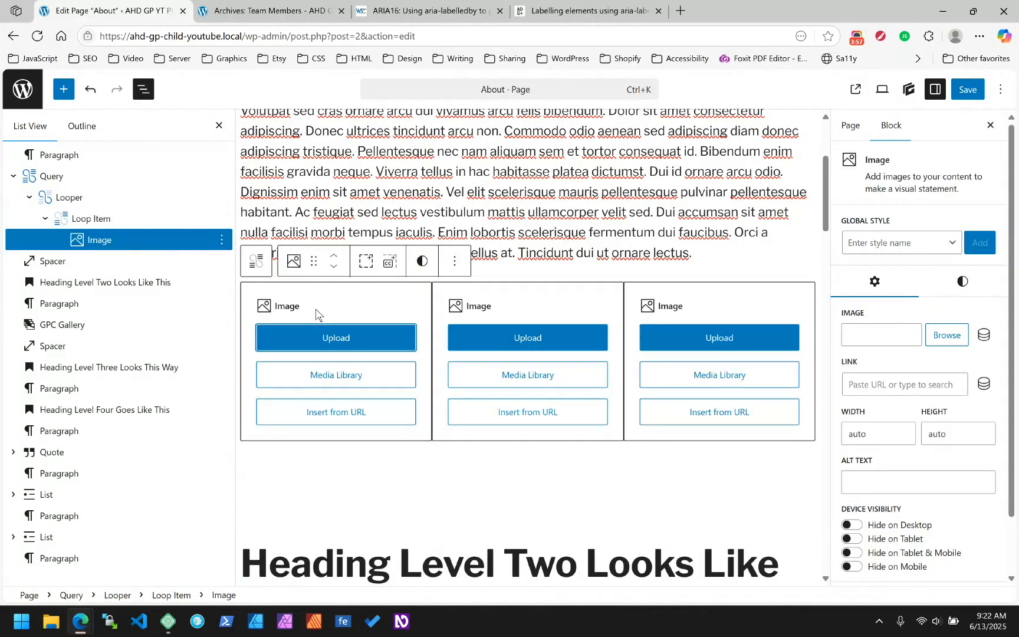
- Bind the Image block's source to the Featured Image dynamic tag of the current post, using the Large size and url key
left_click(983, 334)
left_click(443, 233)
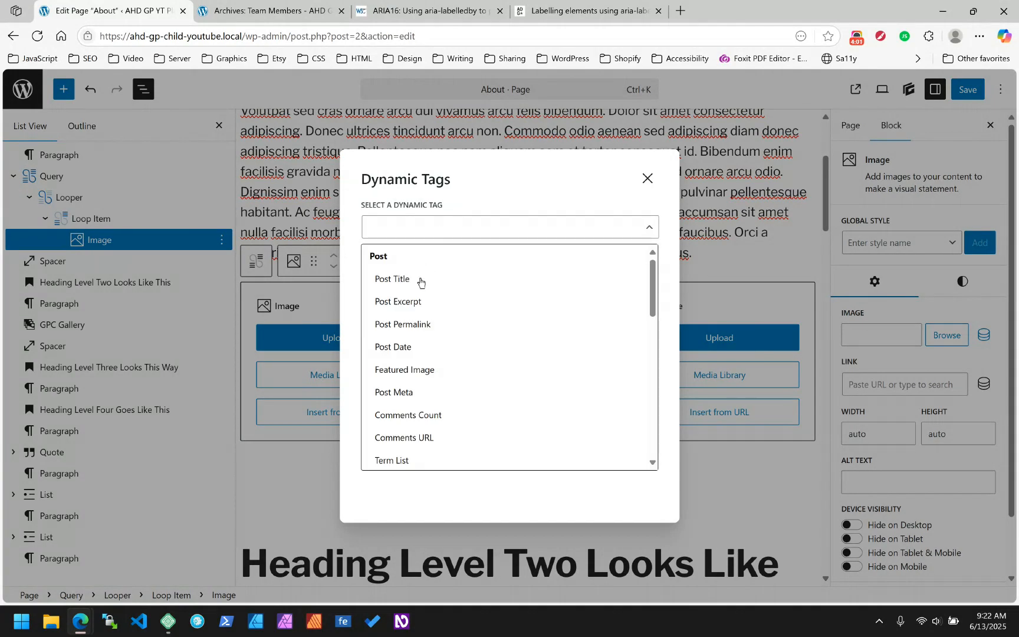
left_click(410, 370)
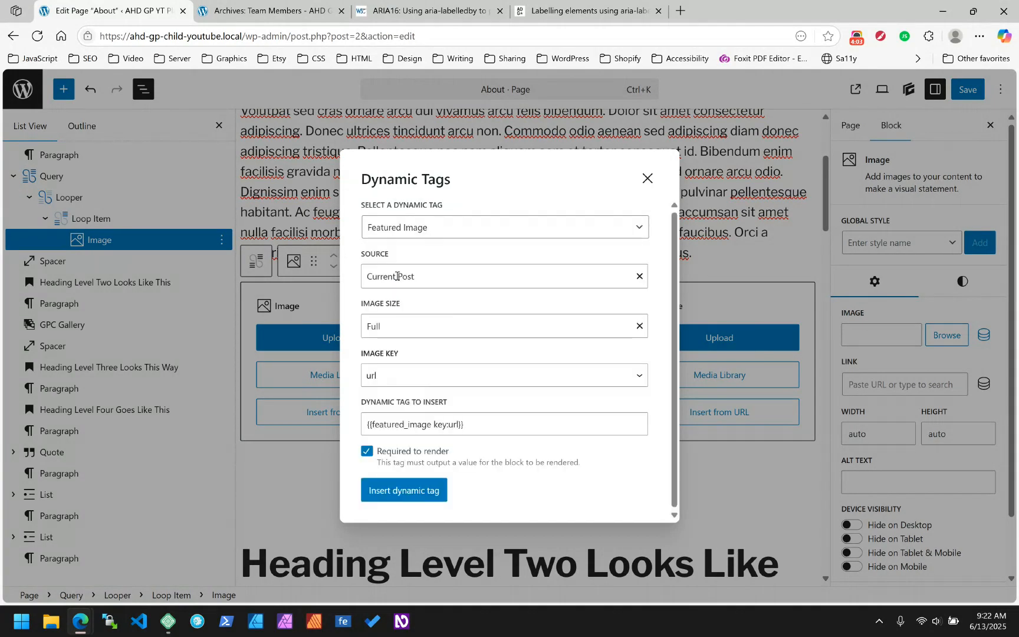
left_click(398, 325)
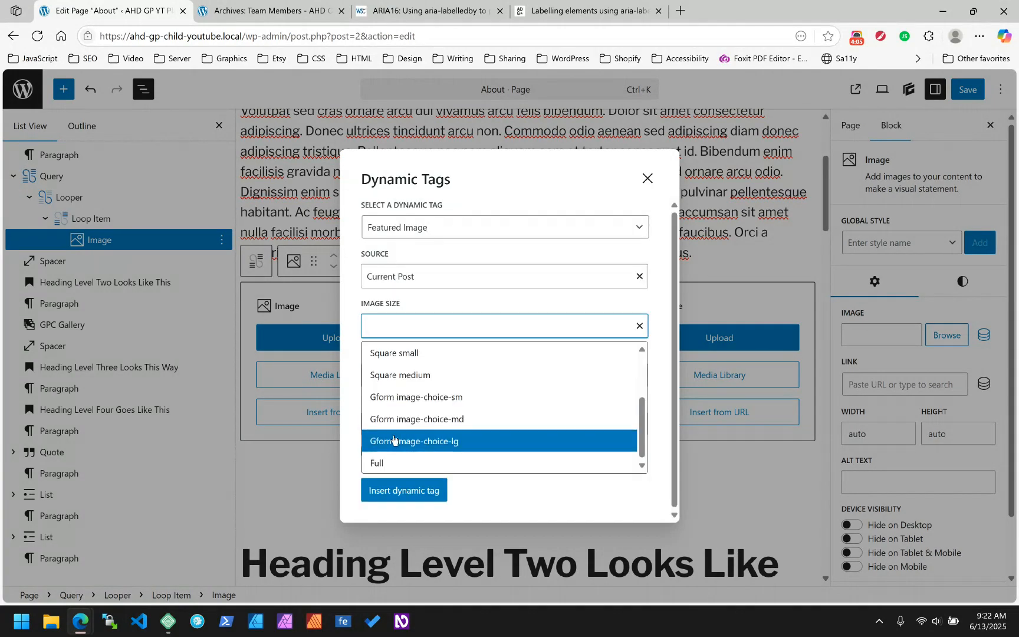
scroll(394, 439, "up", 3)
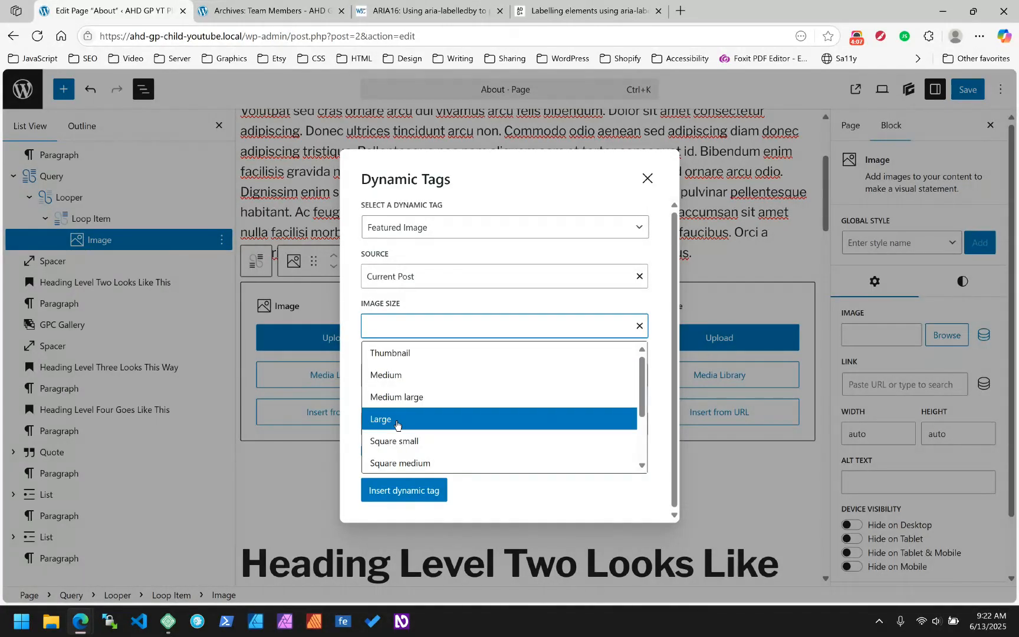
left_click(396, 420)
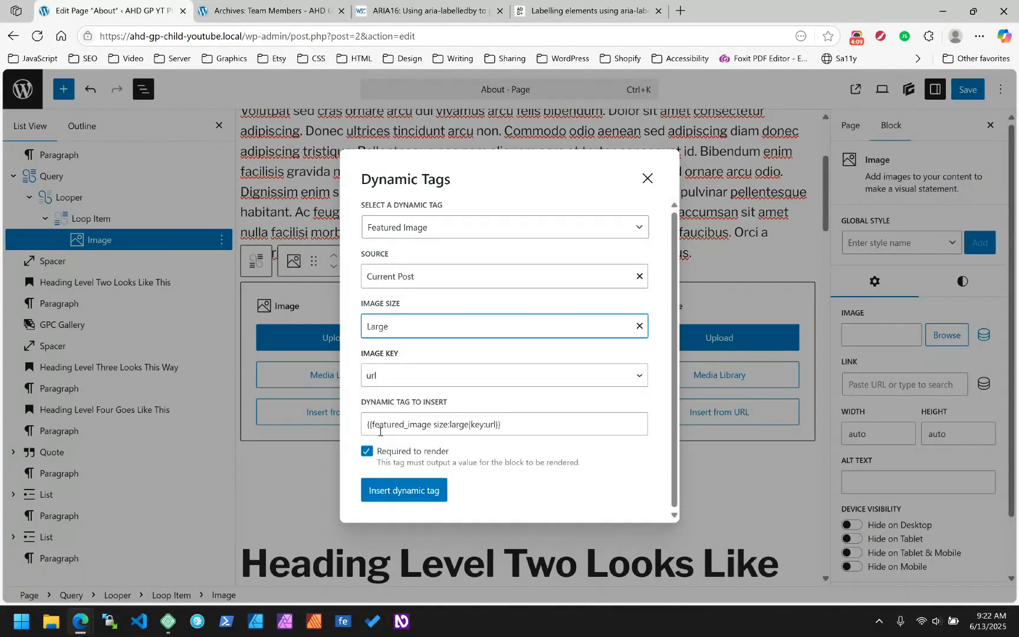
left_click(410, 489)
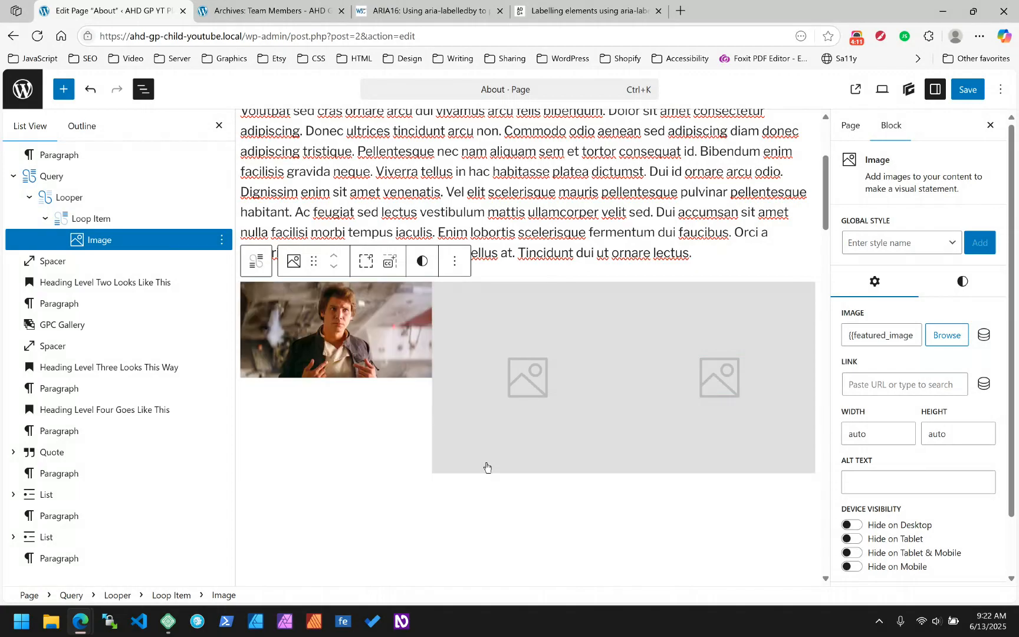
- Set the aspect ratio of the loop's Image block to 1/1
left_click(325, 343)
left_click(965, 284)
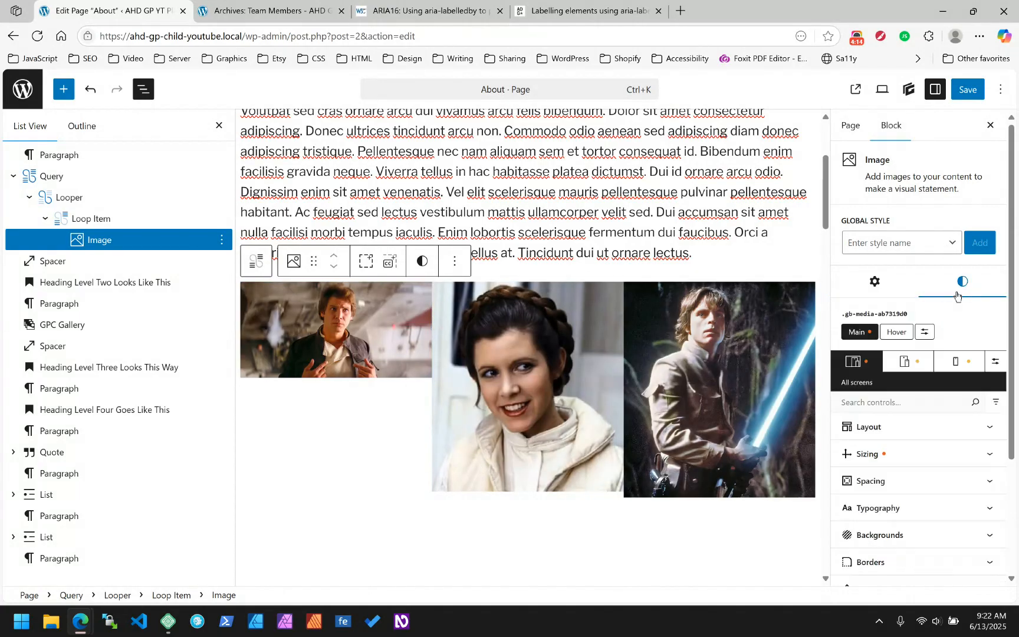
scroll(906, 313, "down", 2)
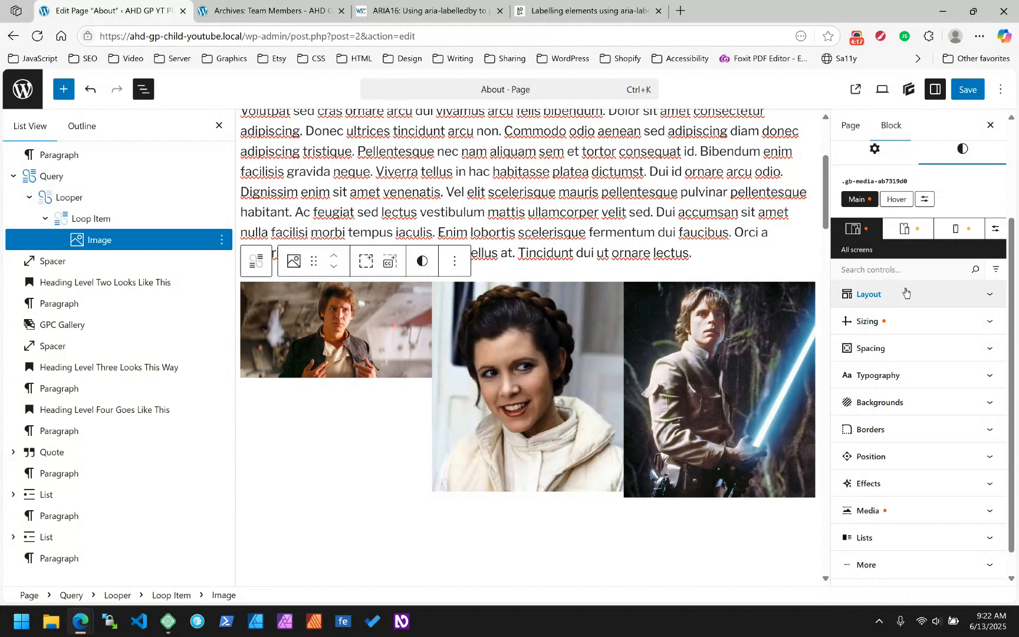
left_click(908, 321)
scroll(926, 335, "down", 3)
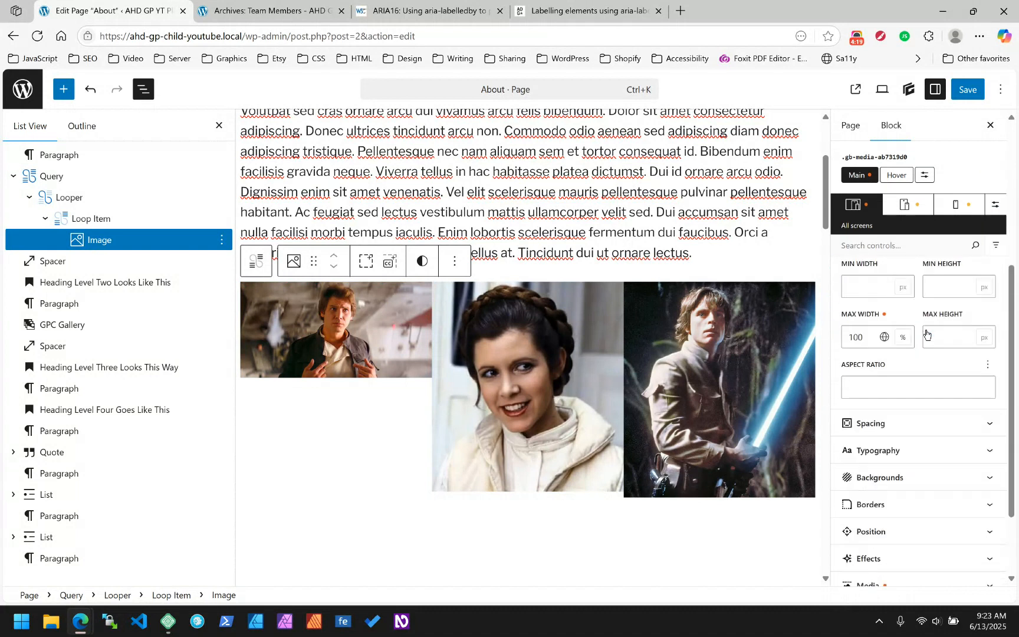
left_click(884, 382)
type("1/1")
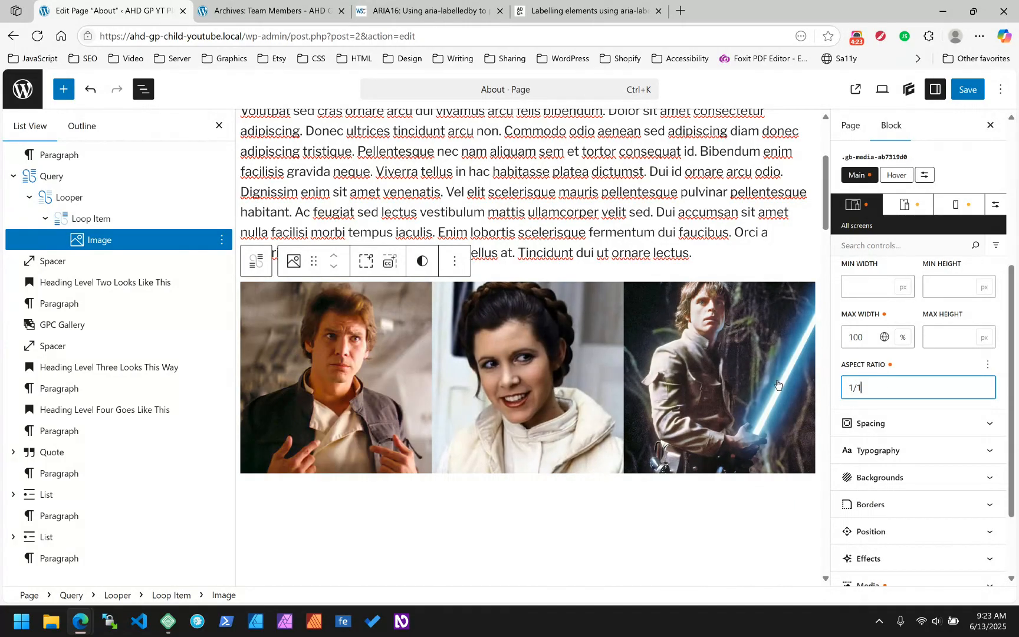
- Link the Image block's corner radii and set the border radius to 3 px on all sides
scroll(904, 372, "down", 2)
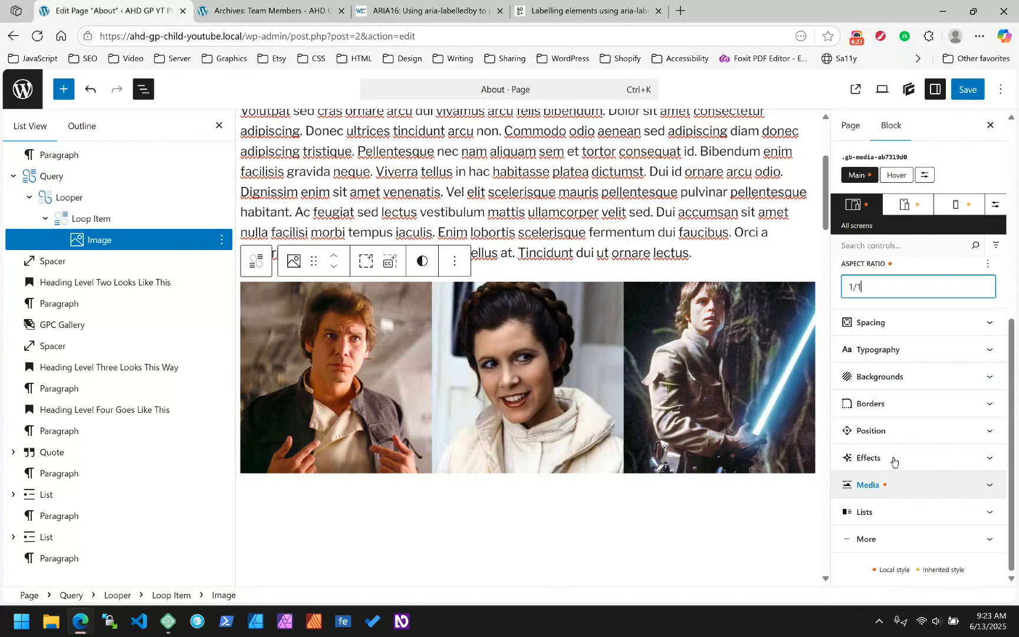
left_click(892, 398)
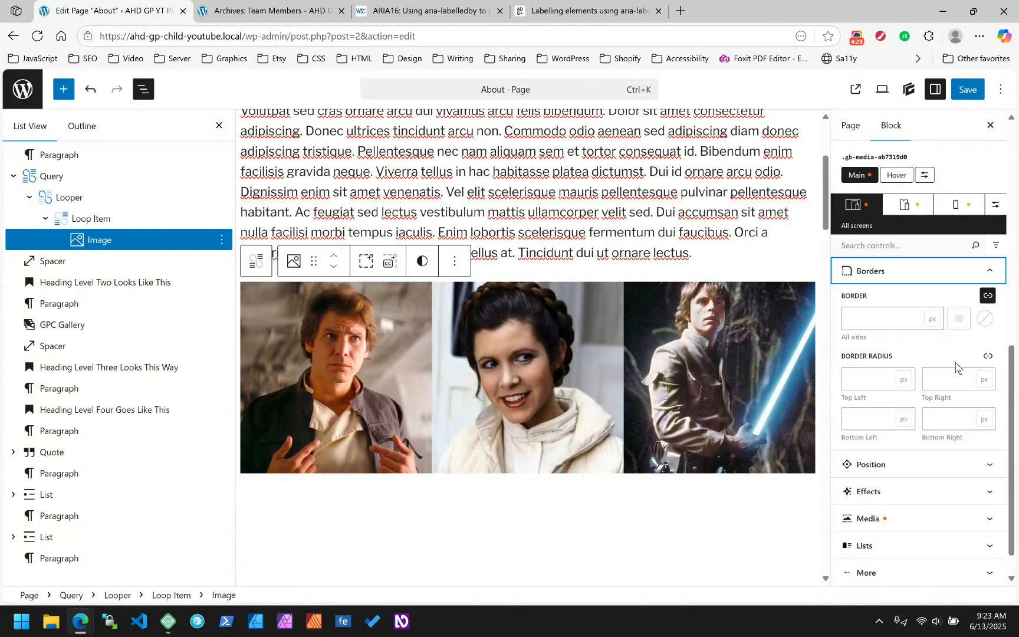
left_click(988, 356)
left_click(892, 382)
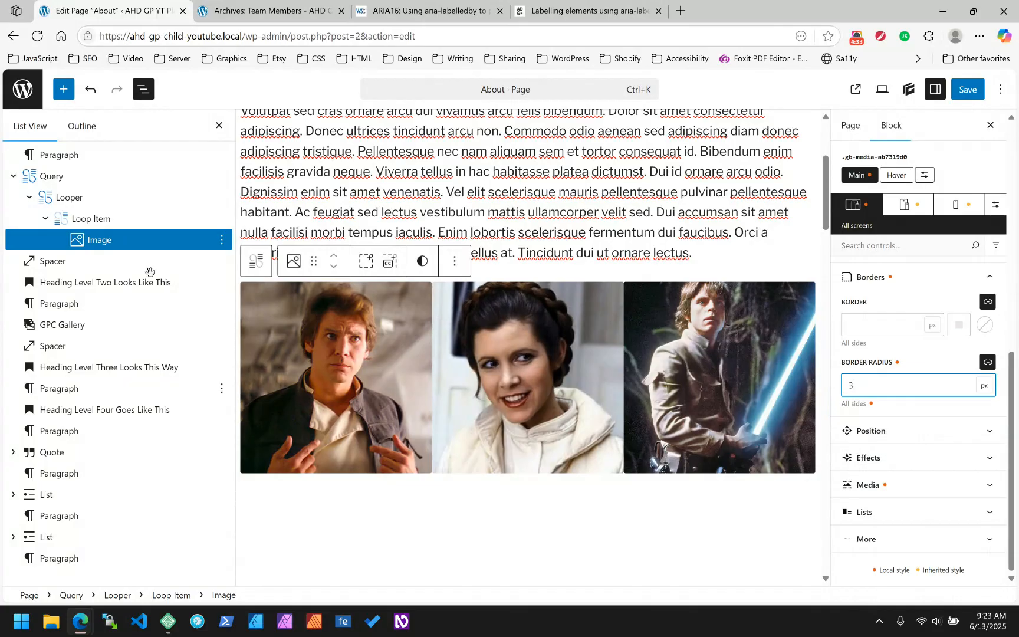
- Set the Looper grid's column gap and row gap to 2rem each
left_click(55, 197)
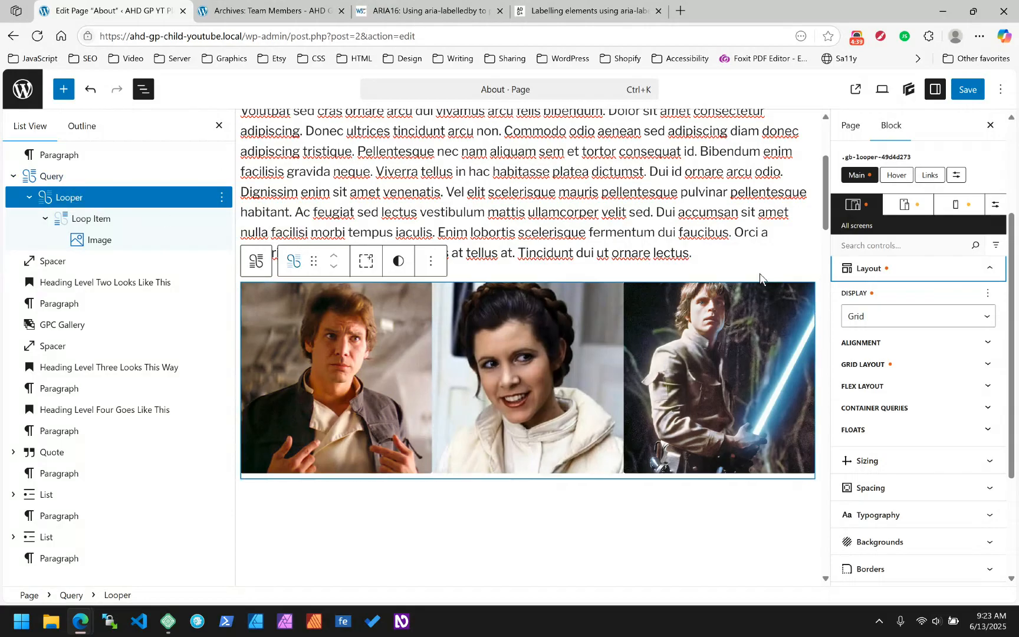
left_click(878, 364)
scroll(885, 386, "down", 1)
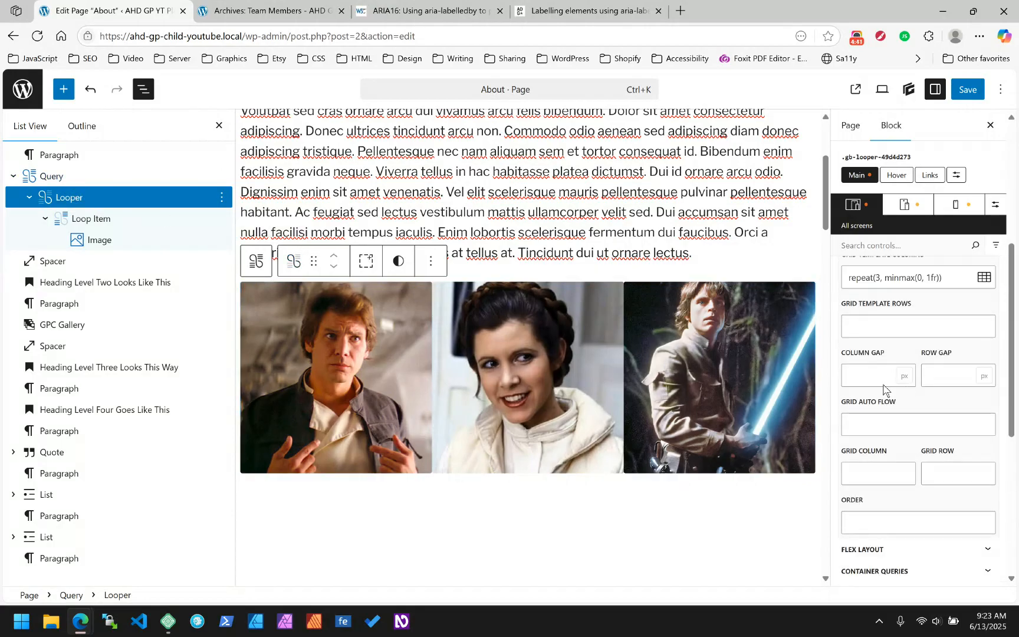
left_click(862, 371)
type("2rem")
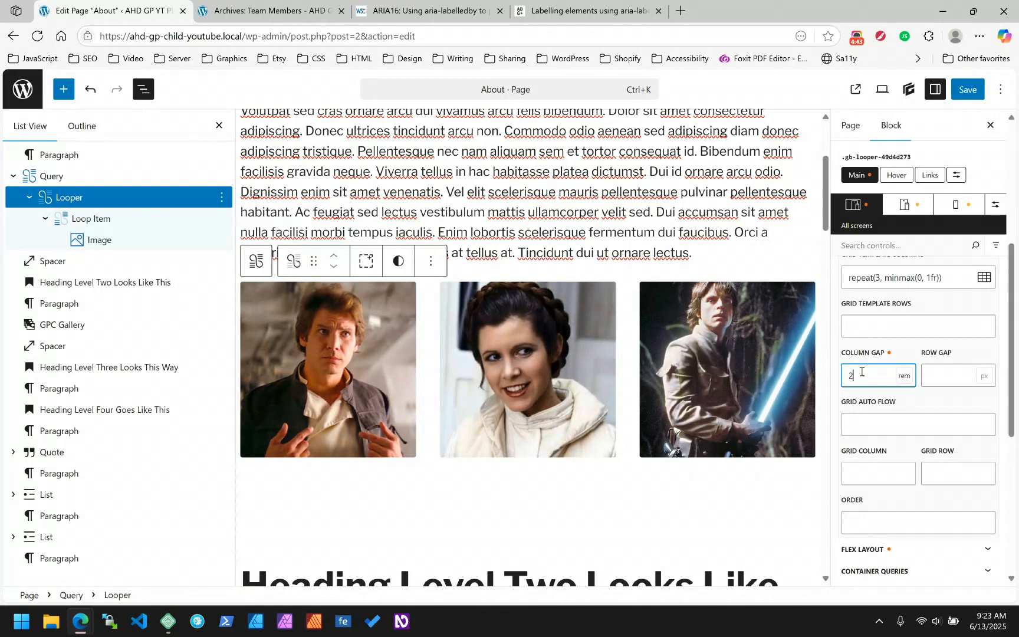
key("Tab")
key("Tab")
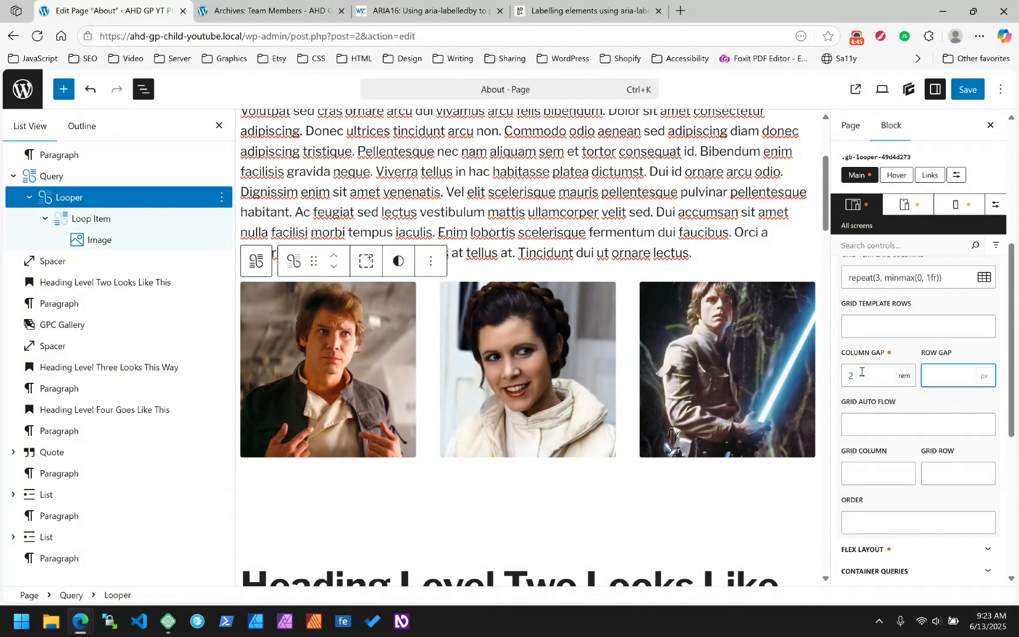
type("2rem")
scroll(893, 357, "up", 5)
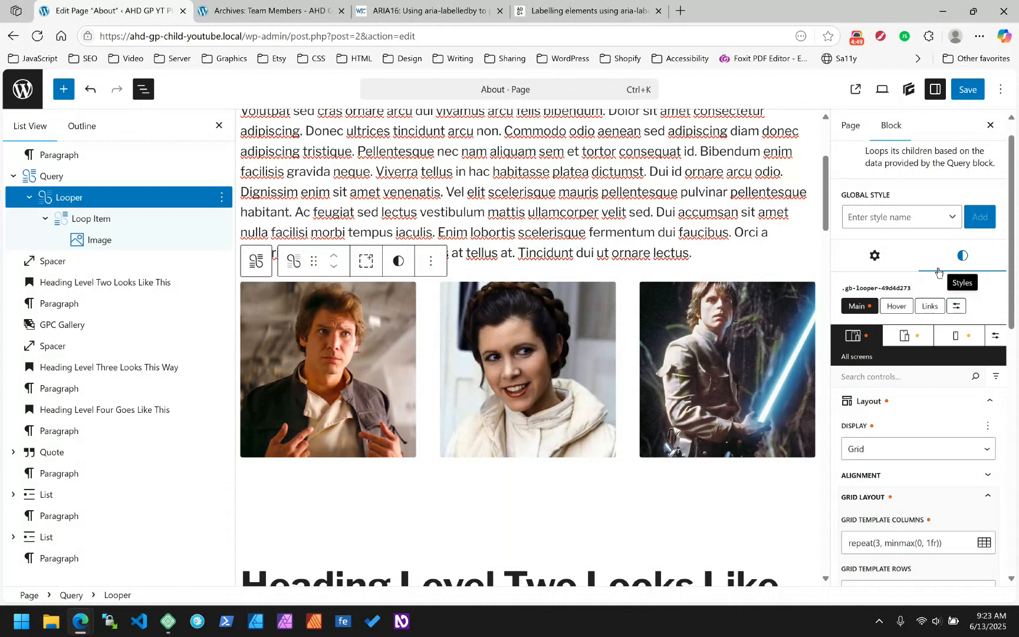
- Insert a Headline block below the Image block inside the Loop Item
left_click(874, 255)
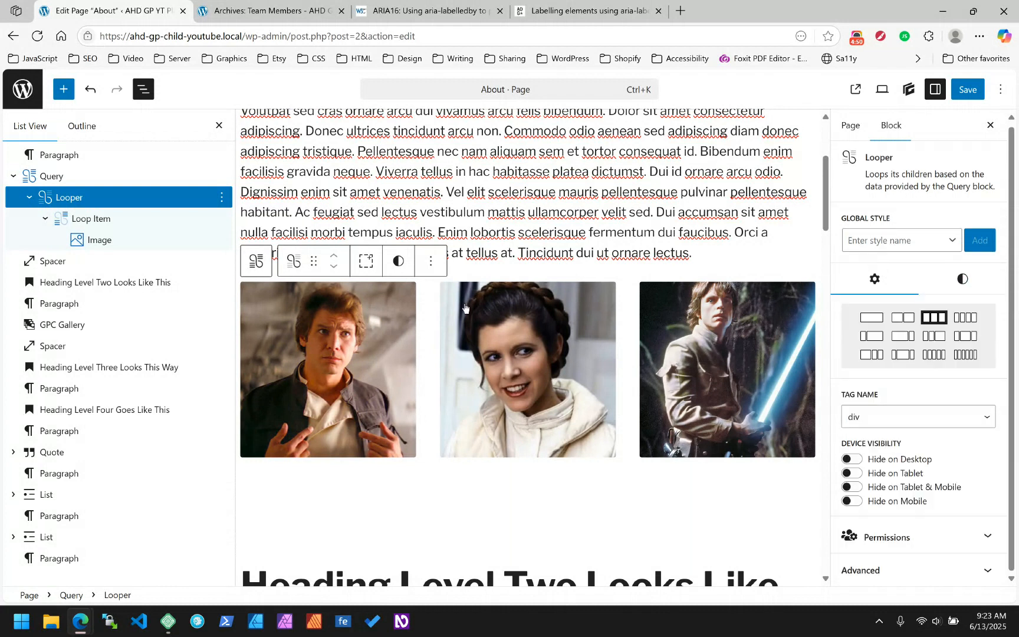
left_click(119, 242)
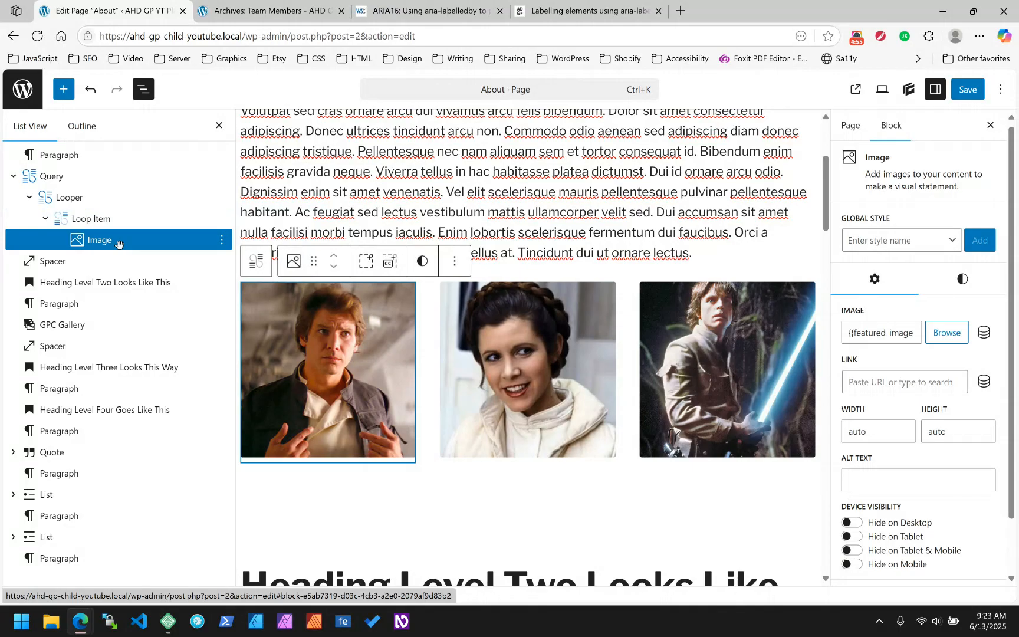
key("ctrl+alt+y")
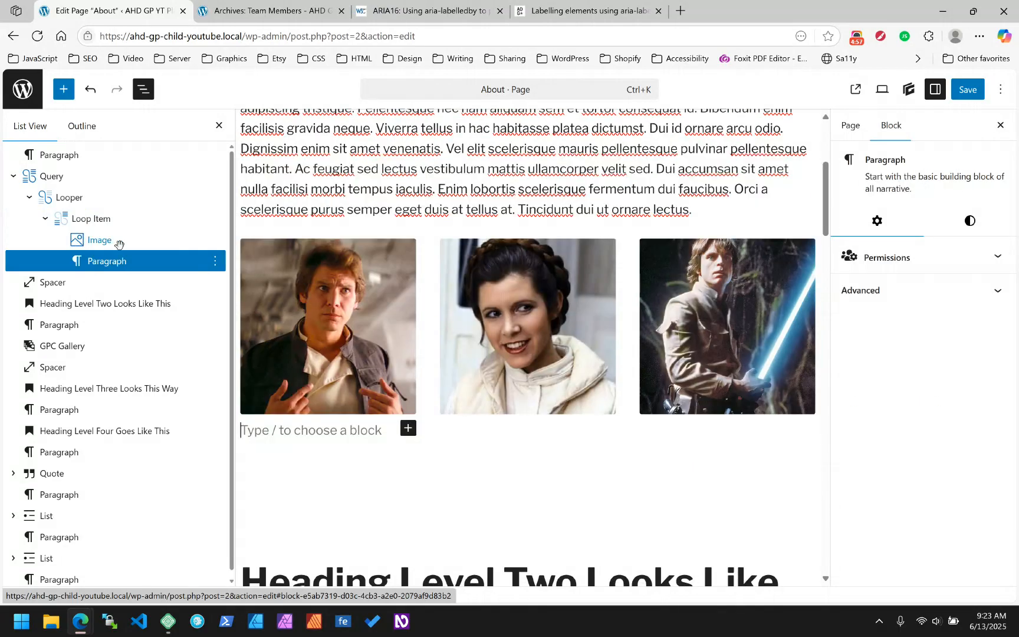
type("/")
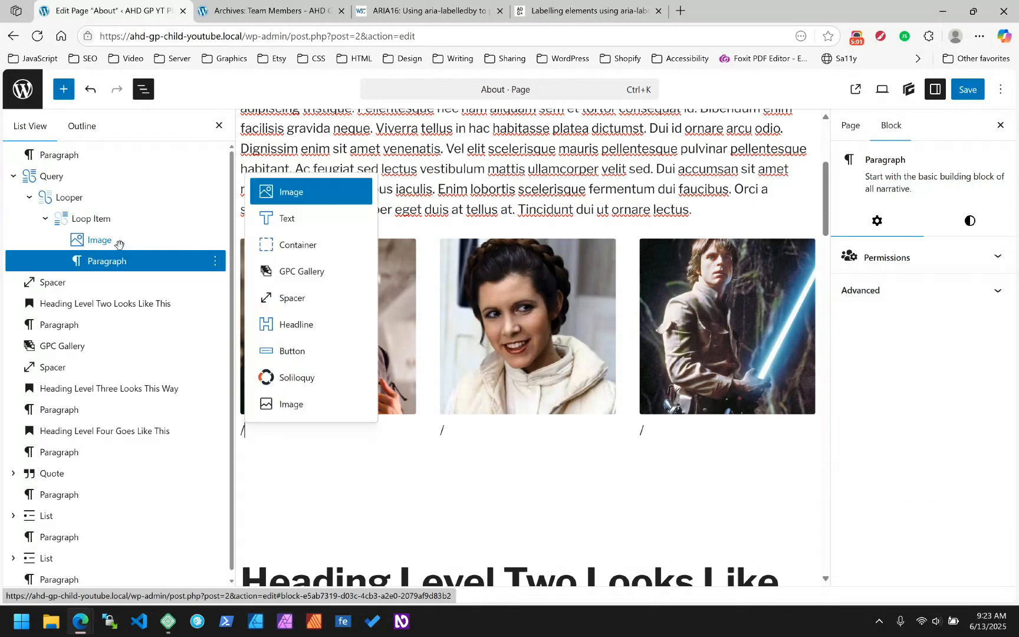
key("Down")
key("Down")
key("Down")
key("Down")
key("Down")
key("Return")
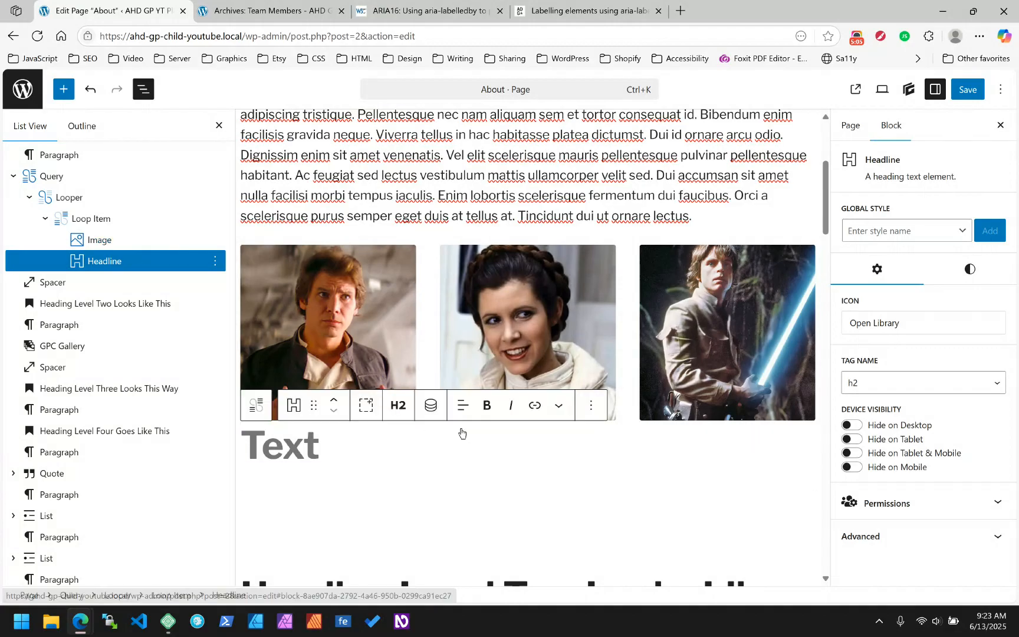
- Change the new Headline block's heading level to H3
left_click(405, 410)
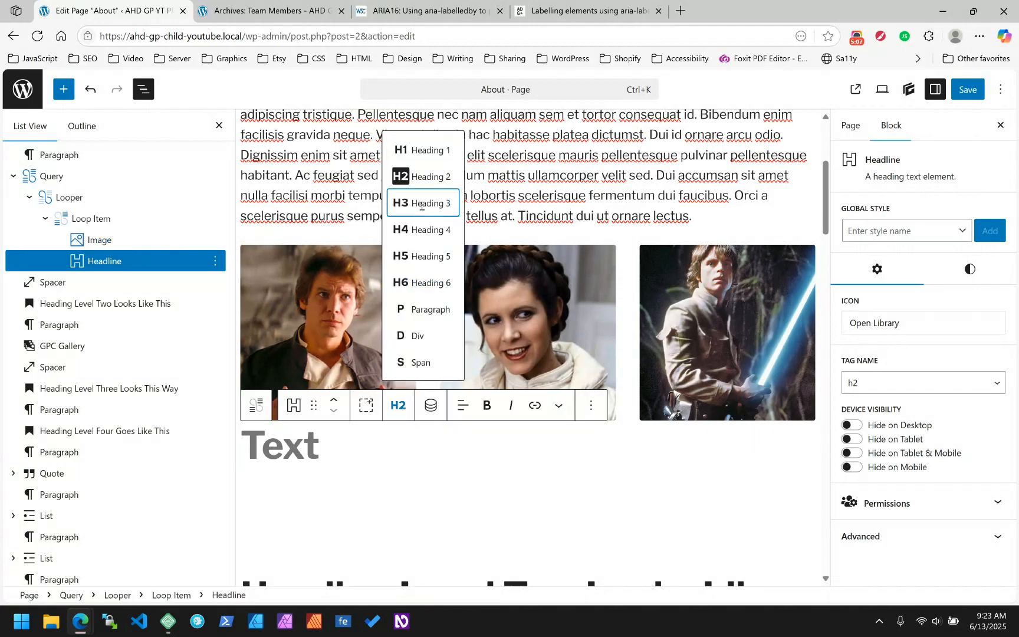
left_click(421, 206)
left_click(257, 440)
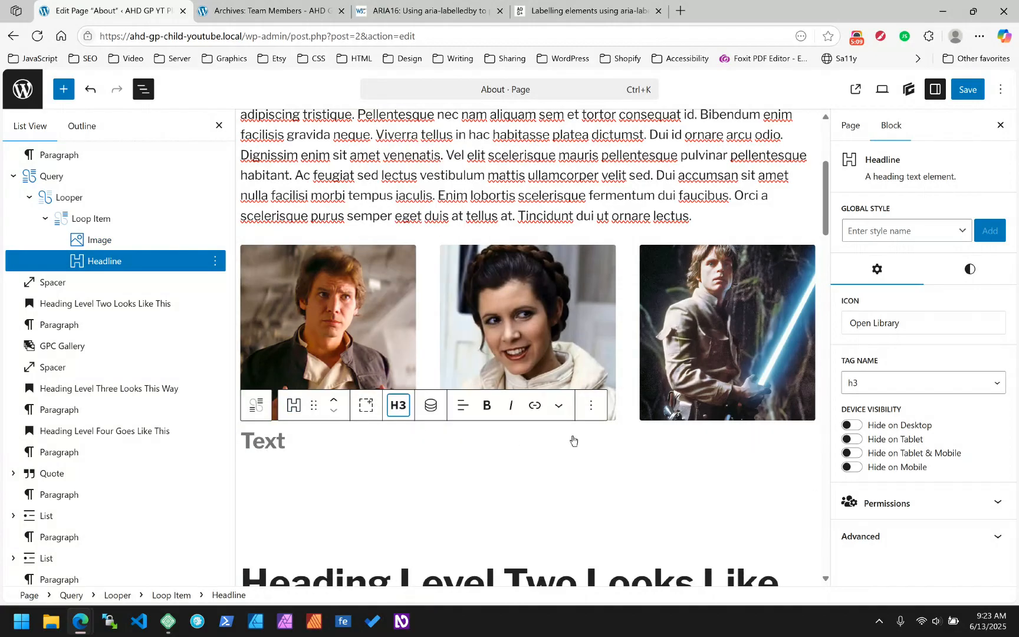
- Fill the Headline with the Post Title dynamic tag, using the current post as source and no link
left_click(431, 405)
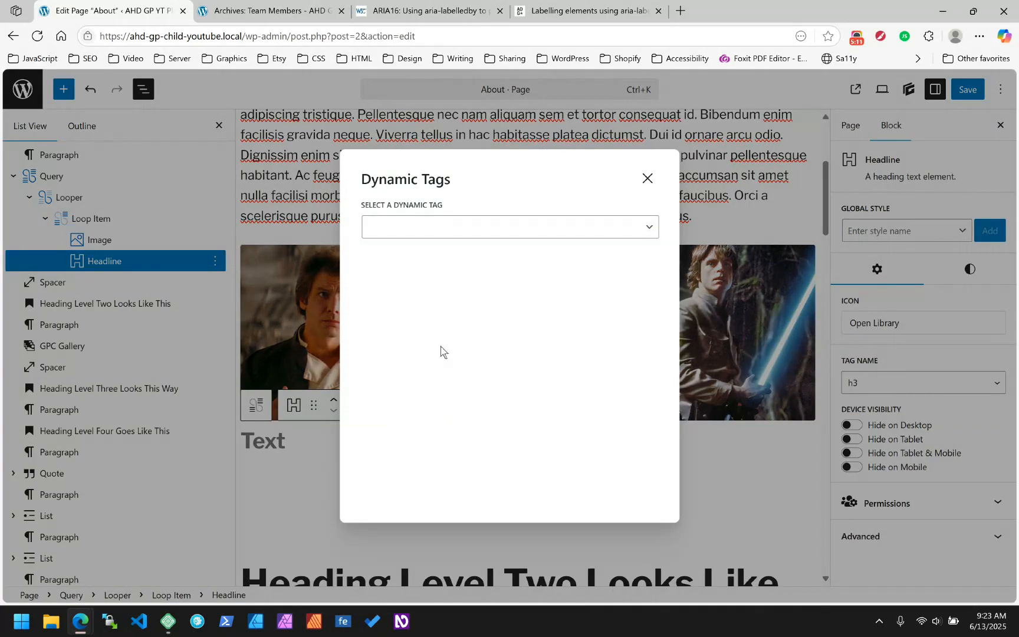
left_click(423, 237)
left_click(401, 280)
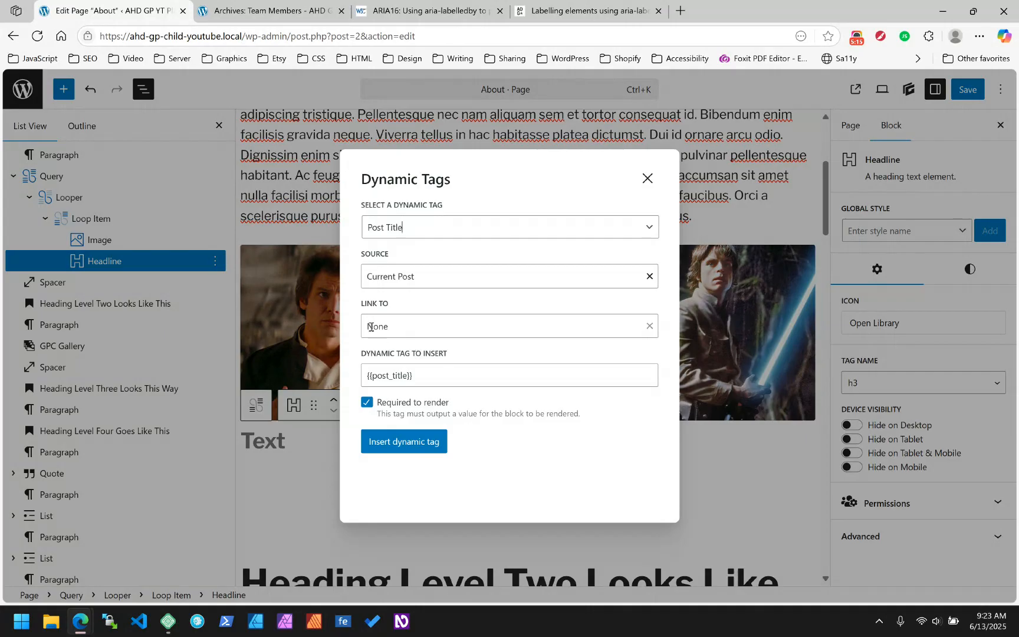
left_click(404, 441)
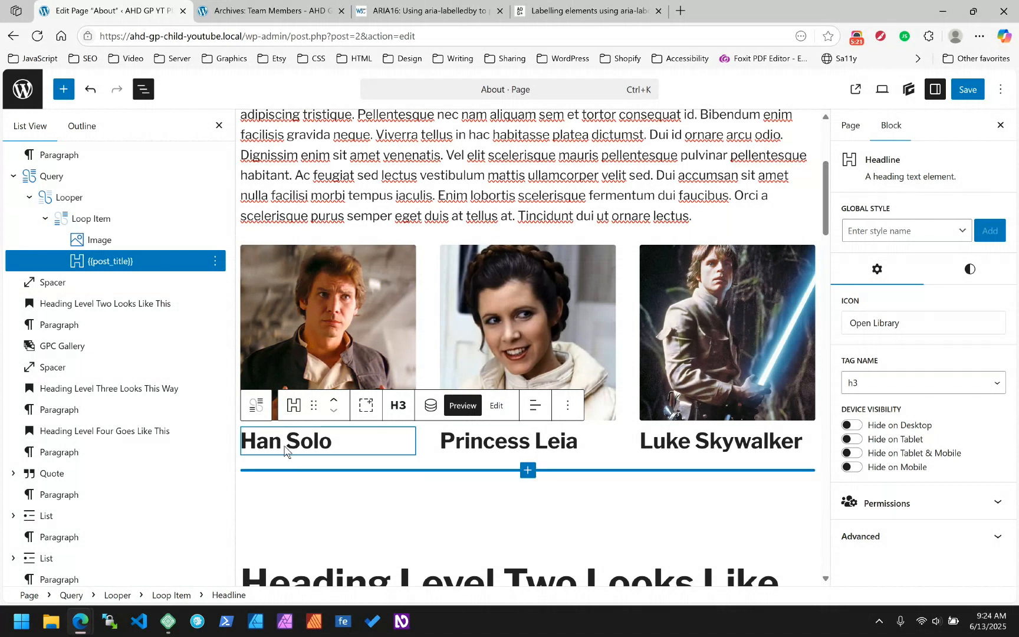
left_click(396, 452)
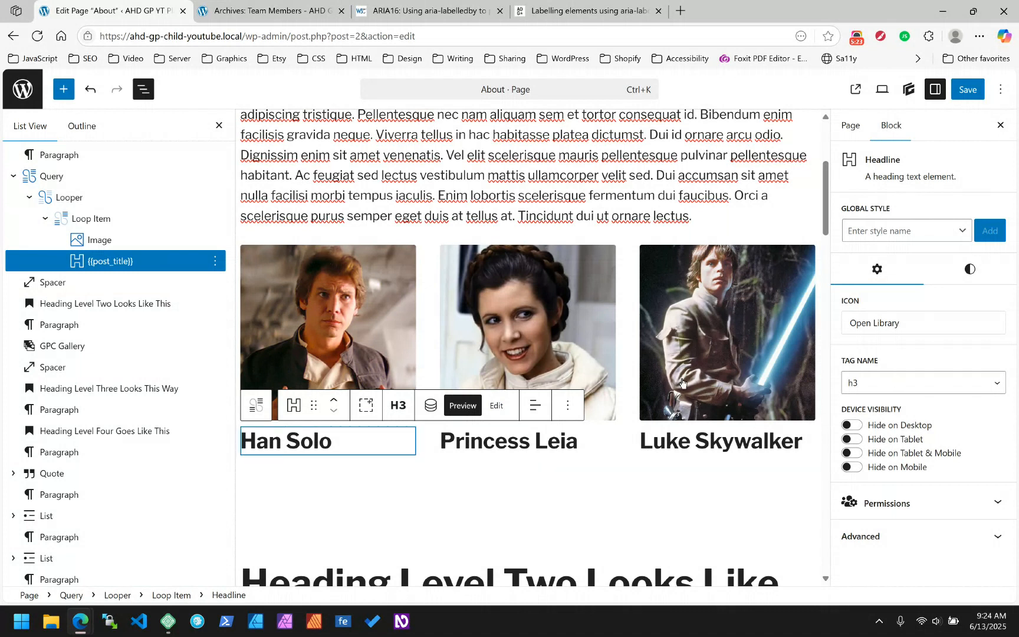
- Examine the alt text setting of the Image block across the three looped team members
left_click(320, 296)
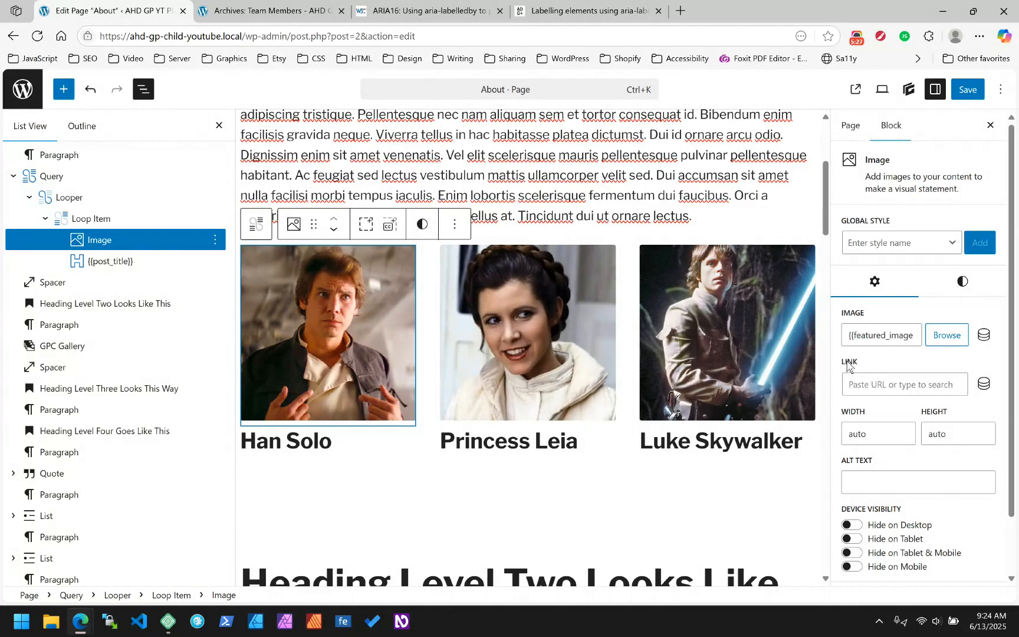
scroll(864, 434, "down", 1)
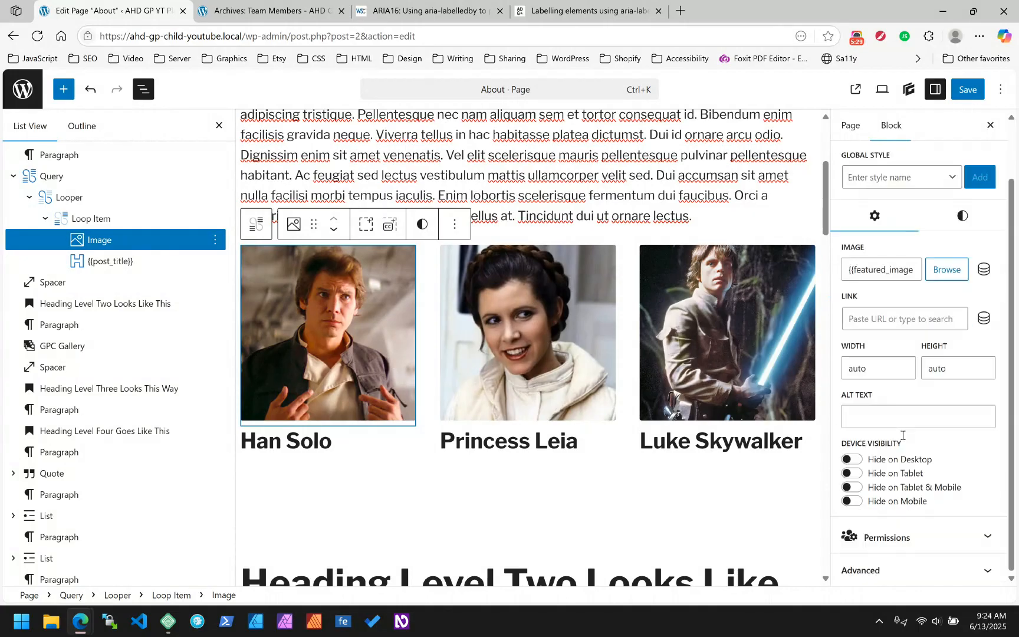
left_click(528, 330)
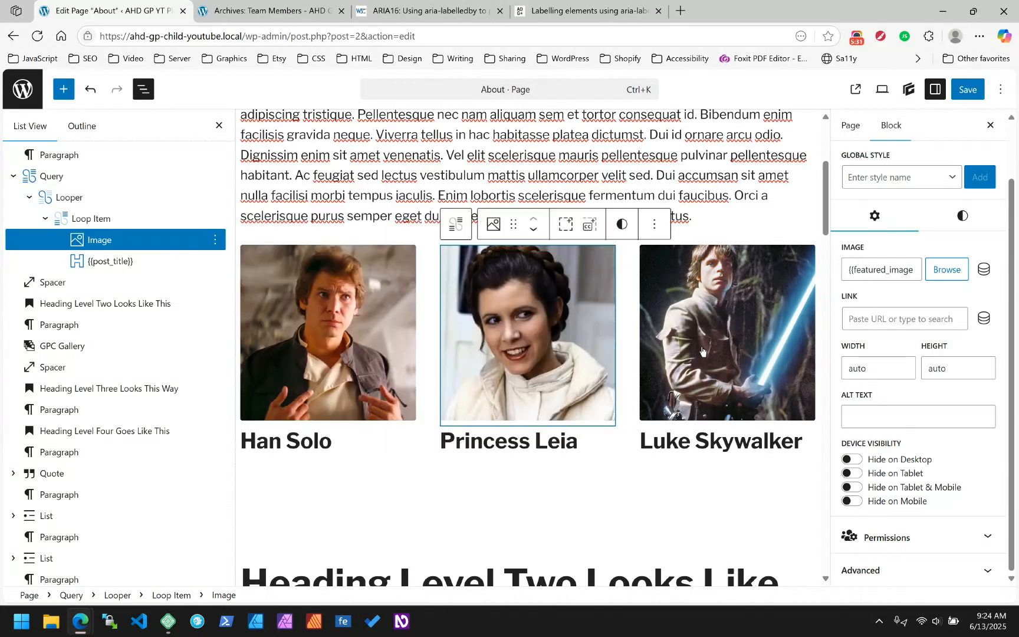
left_click(701, 353)
left_click(318, 342)
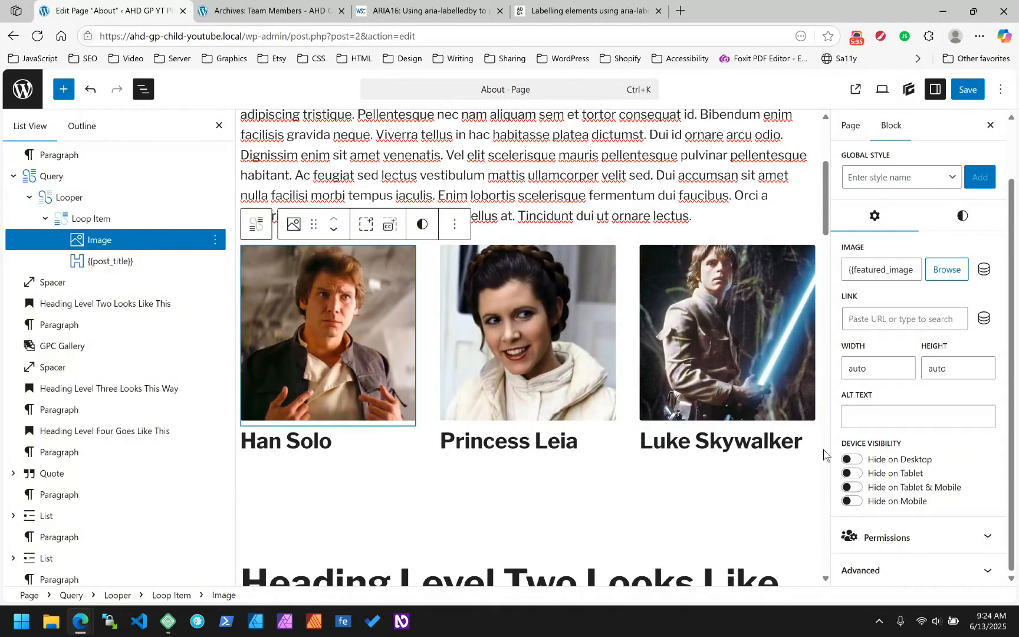
left_click(872, 420)
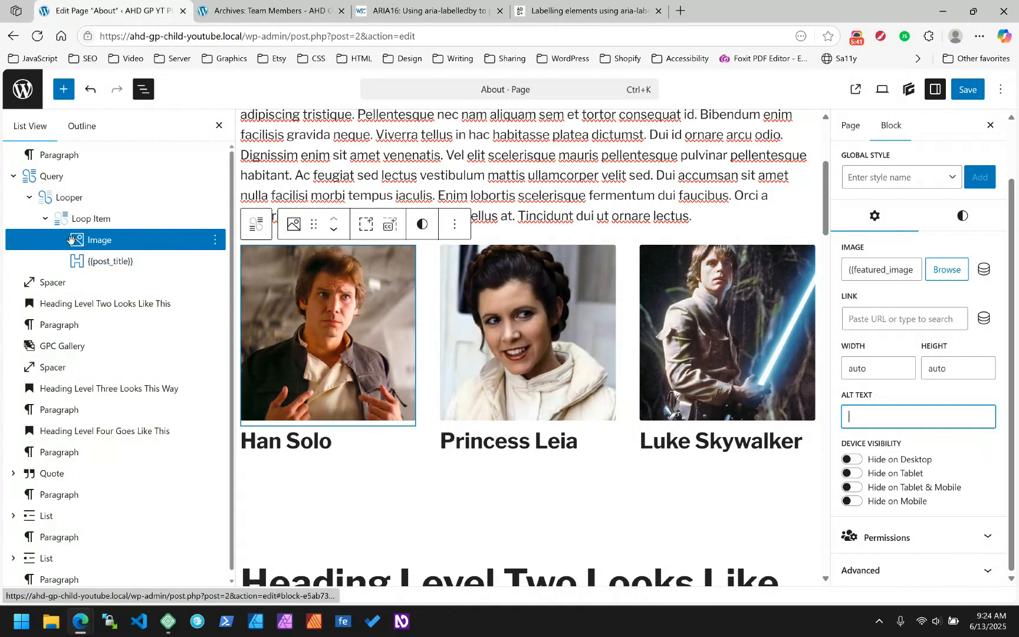
- Set the Loop Item's tag name to a so each card becomes a link container, and save the page
left_click(95, 218)
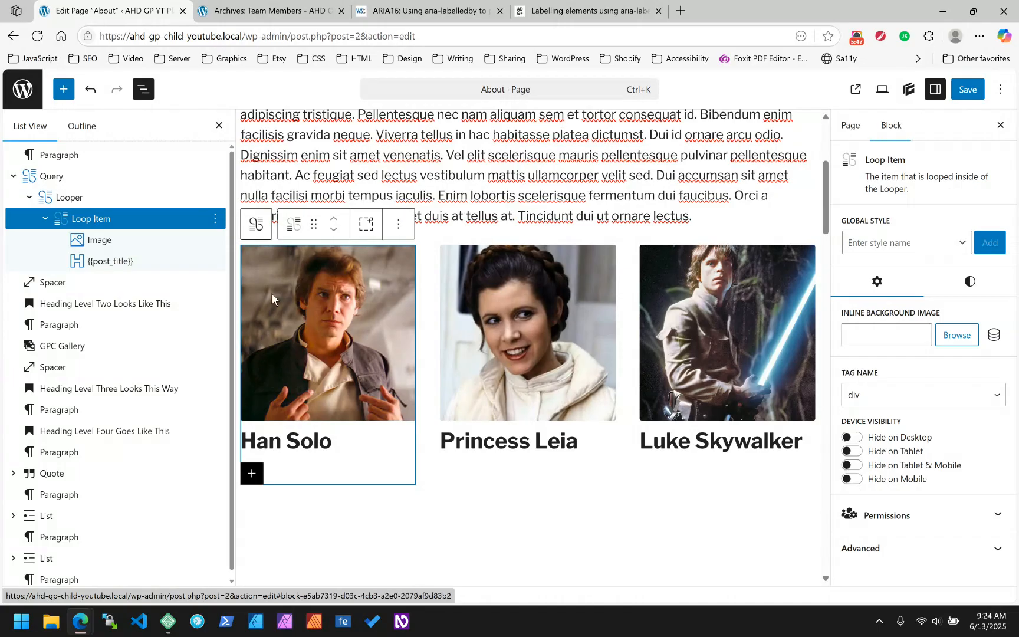
left_click(905, 395)
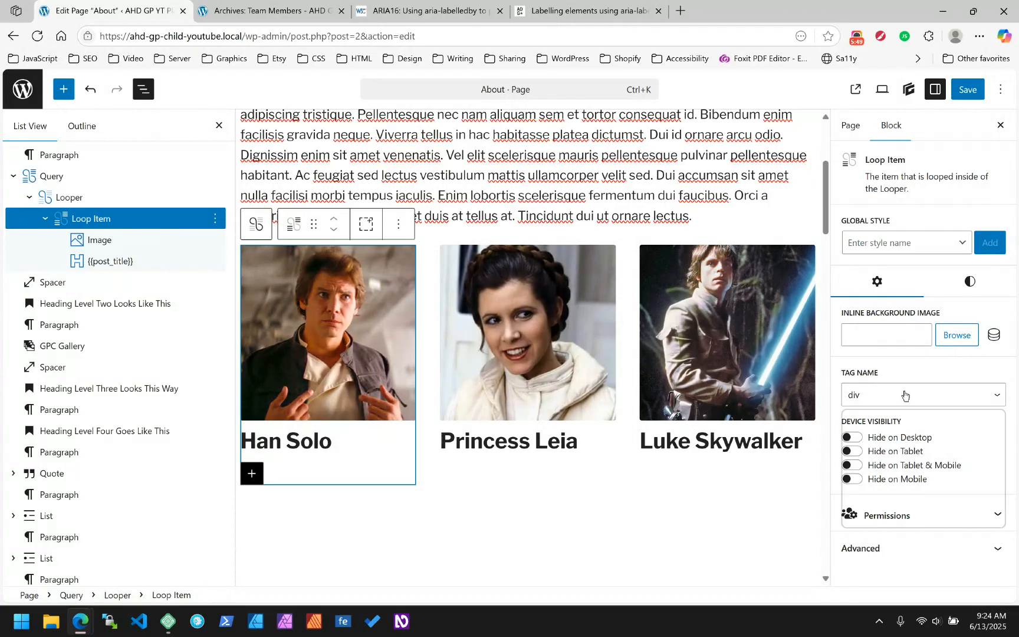
left_click(869, 453)
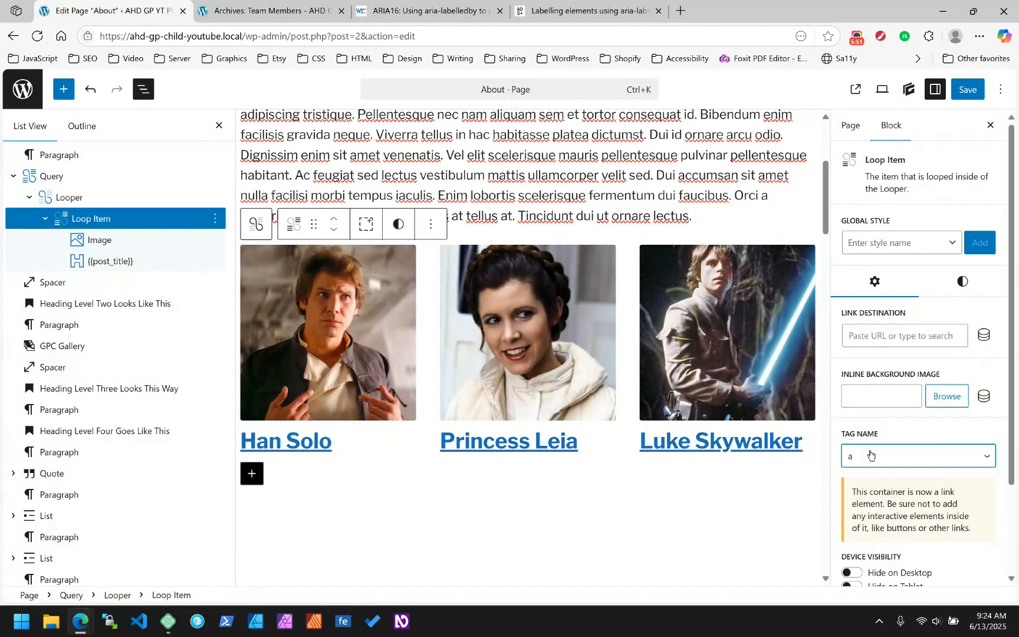
scroll(947, 490, "down", 1)
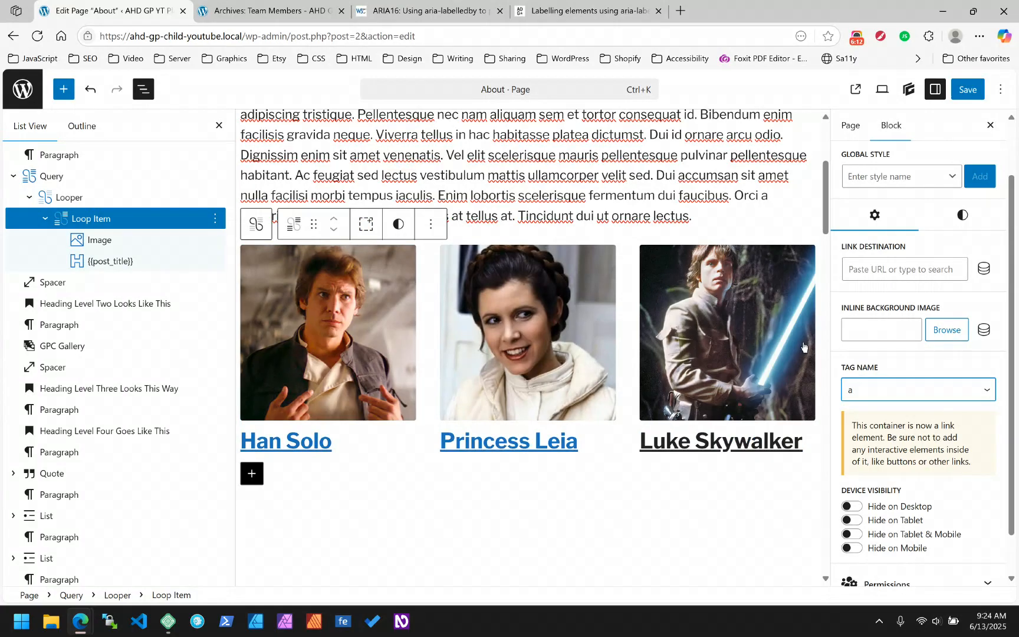
left_click(968, 90)
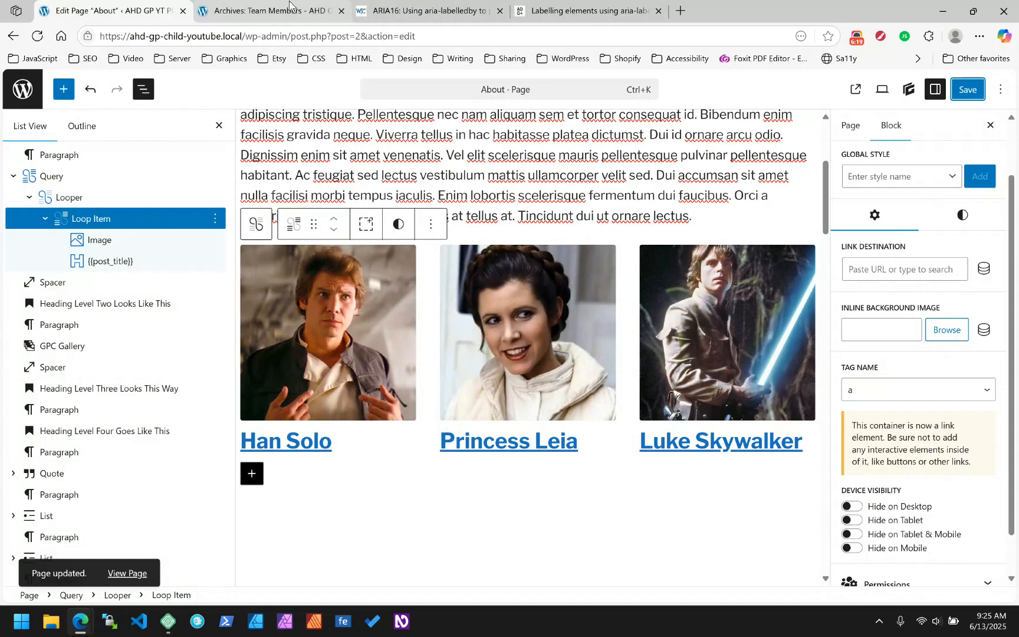
- Load the site's /about/ page on the front end and examine the team member grid
left_click(269, 11)
left_click(37, 36)
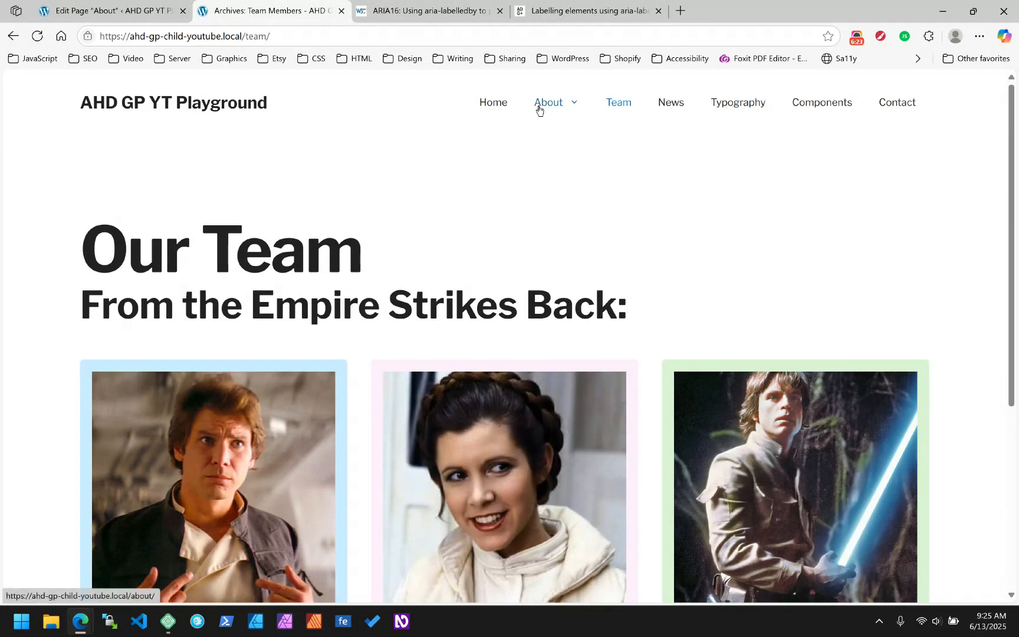
left_click(539, 109)
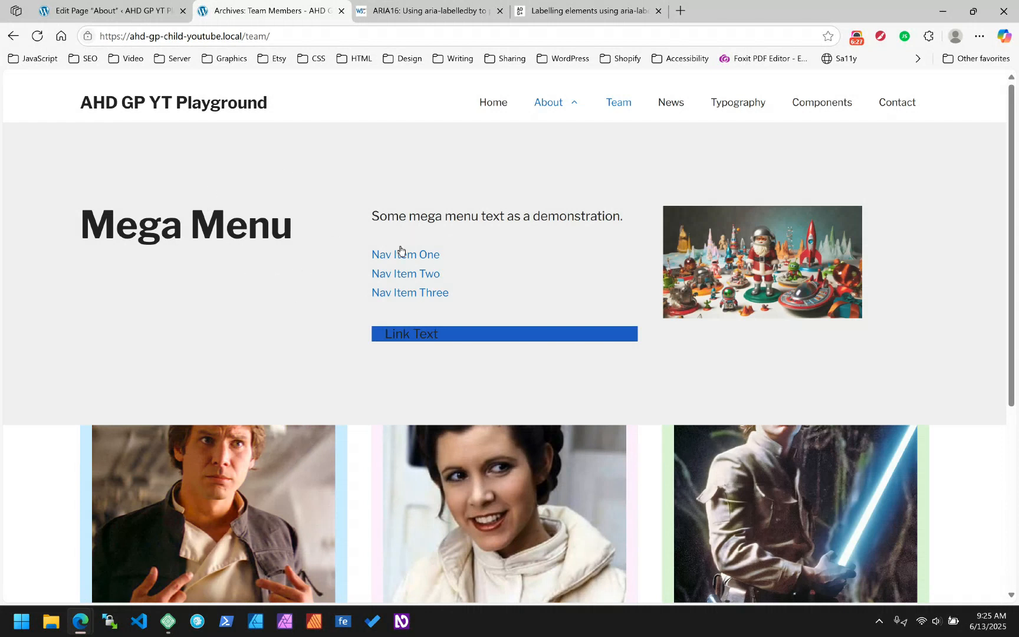
left_click(555, 104)
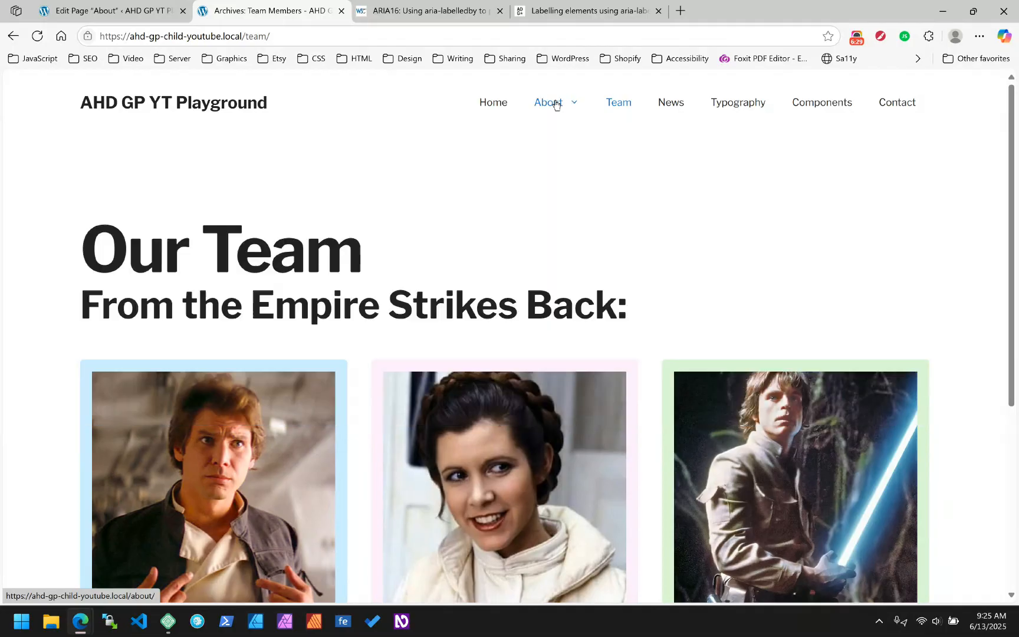
double_click(265, 37)
type("about")
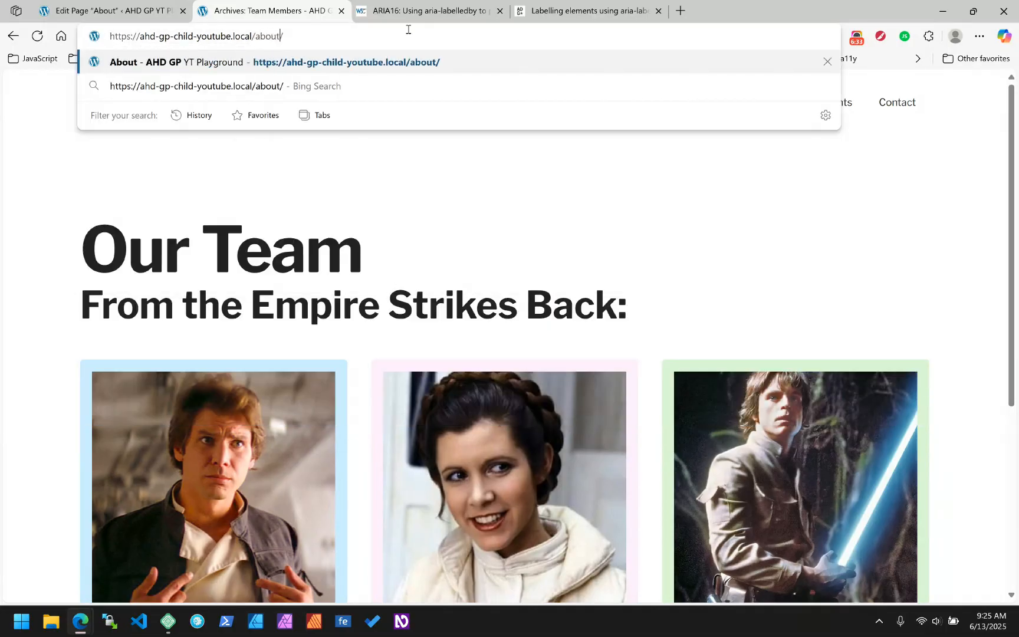
key("Return")
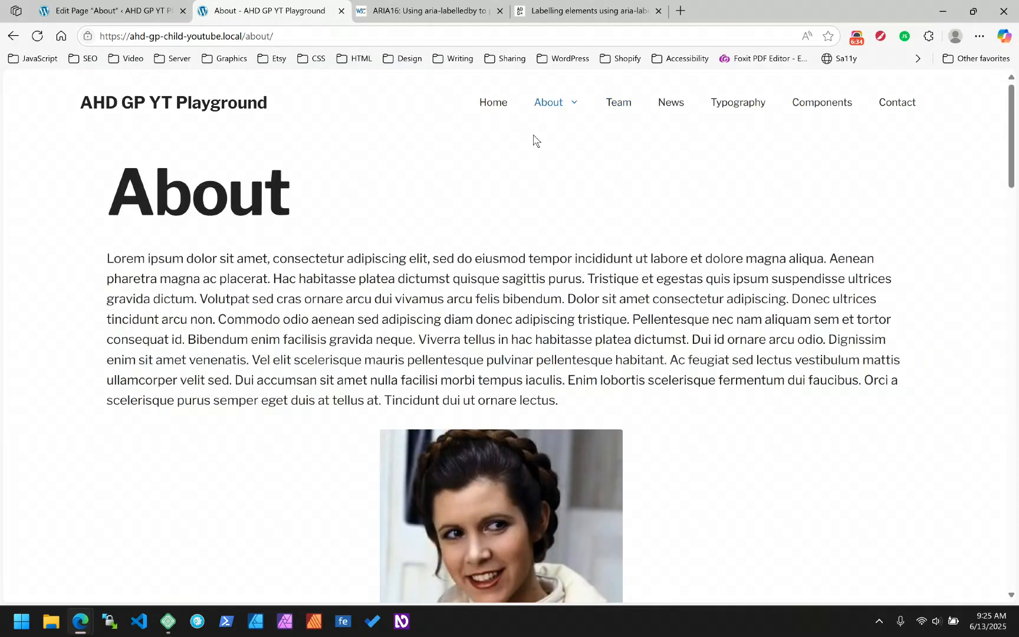
scroll(550, 266, "down", 4)
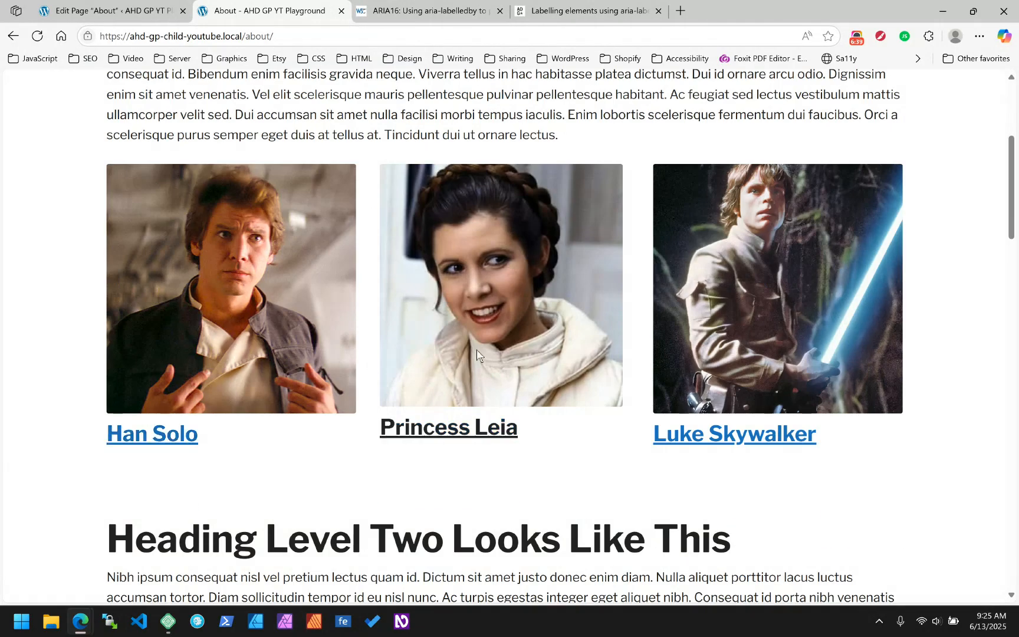
- Bind the Loop Item's link destination to the Post Permalink dynamic tag of the current post and save the About page
left_click(147, 5)
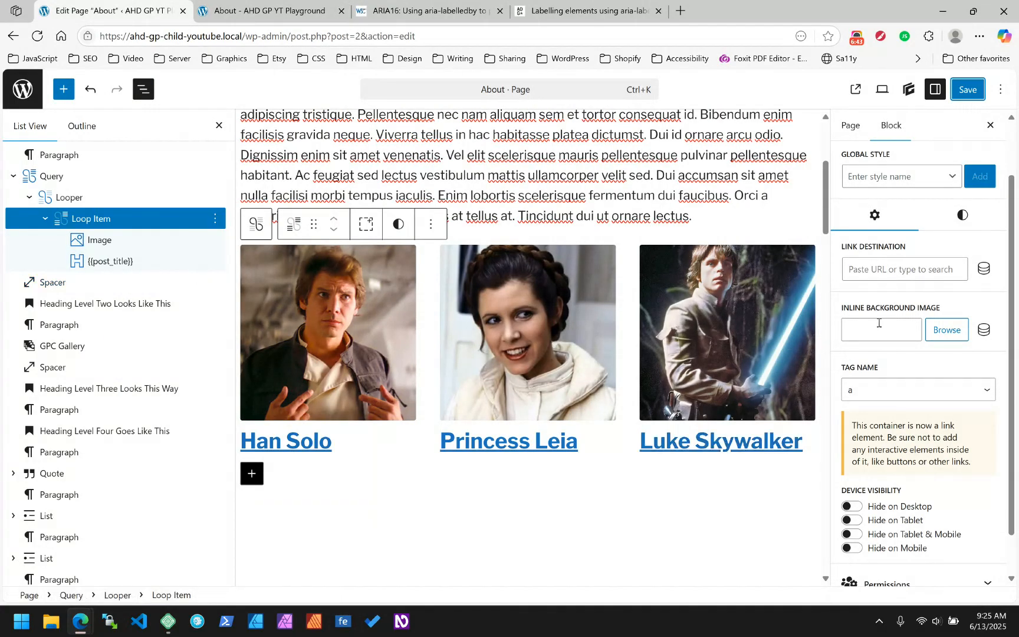
left_click(984, 269)
left_click(501, 227)
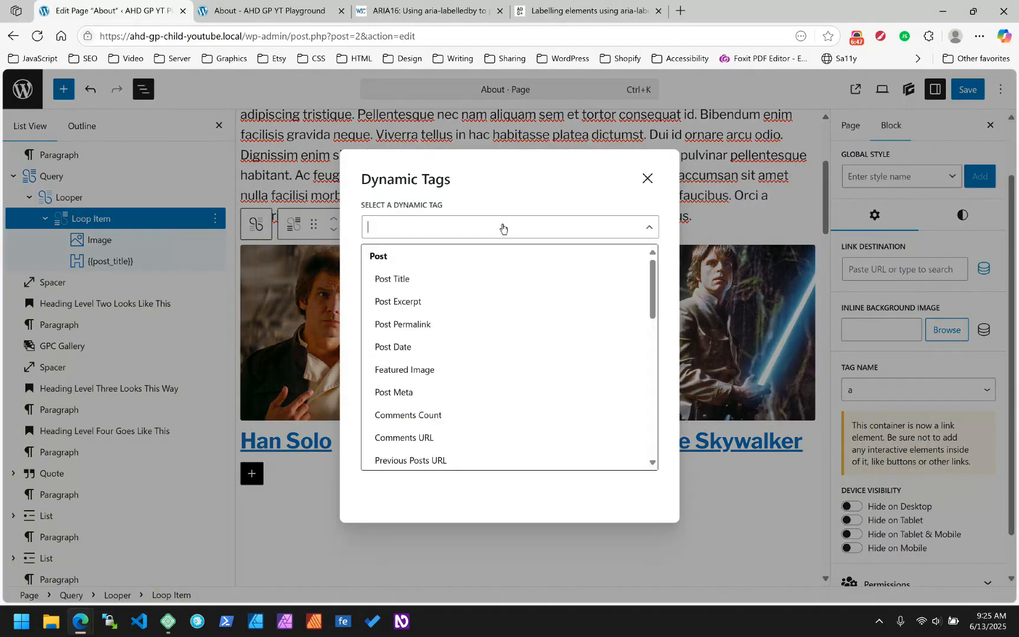
left_click(403, 325)
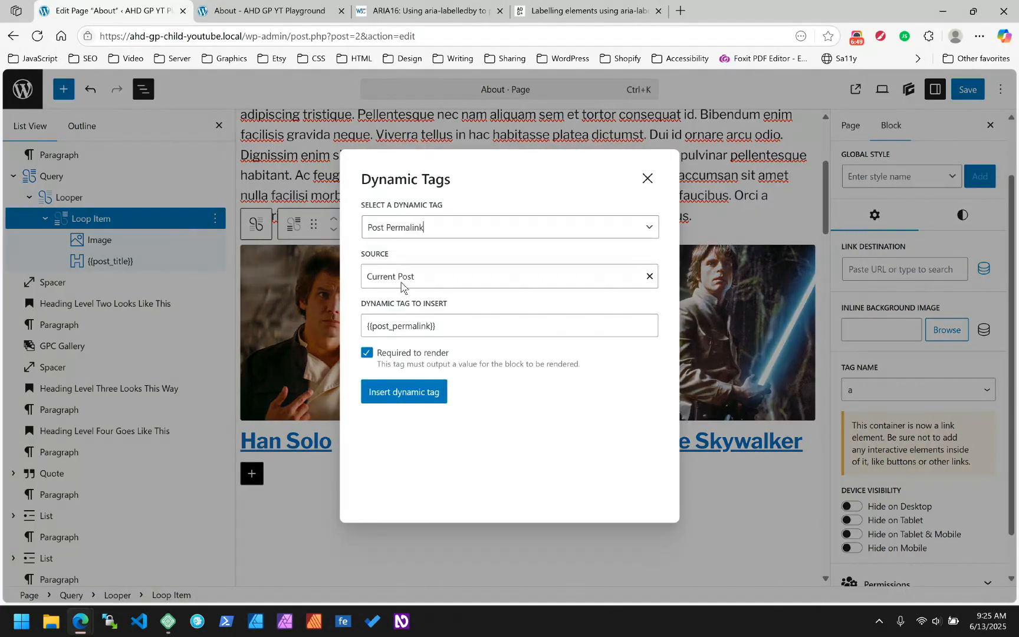
left_click(418, 393)
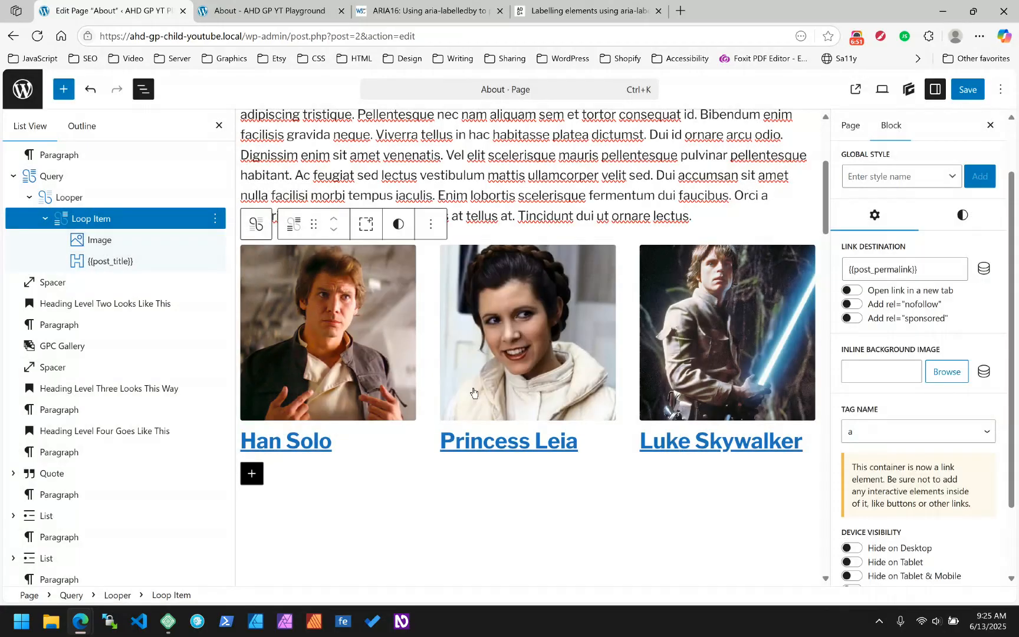
left_click(968, 89)
- Reload the front-end About page and follow the Han Solo card's link to check the page it opens
left_click(272, 4)
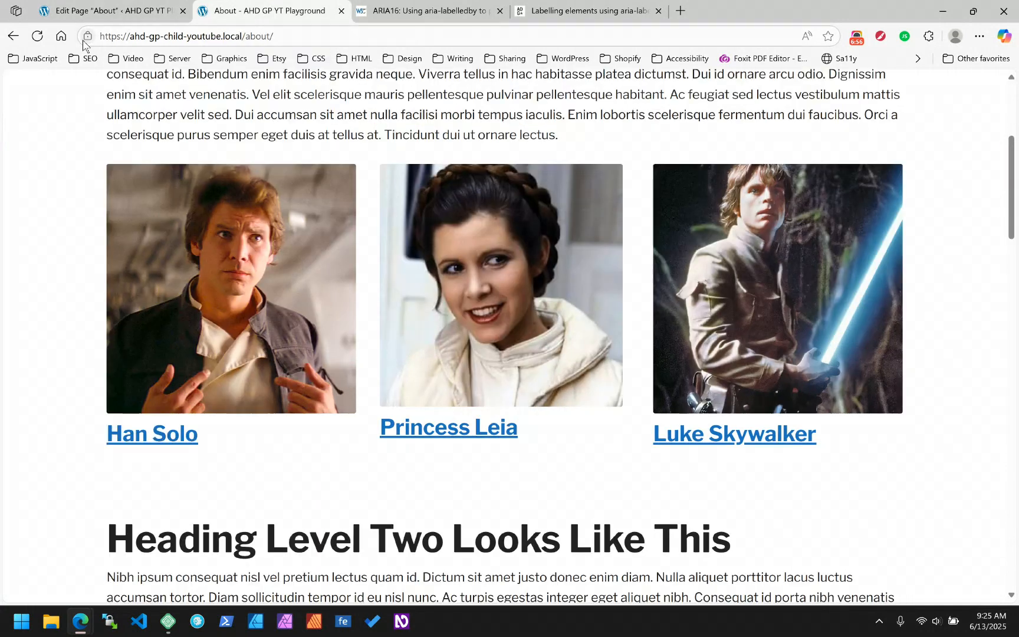
left_click(37, 36)
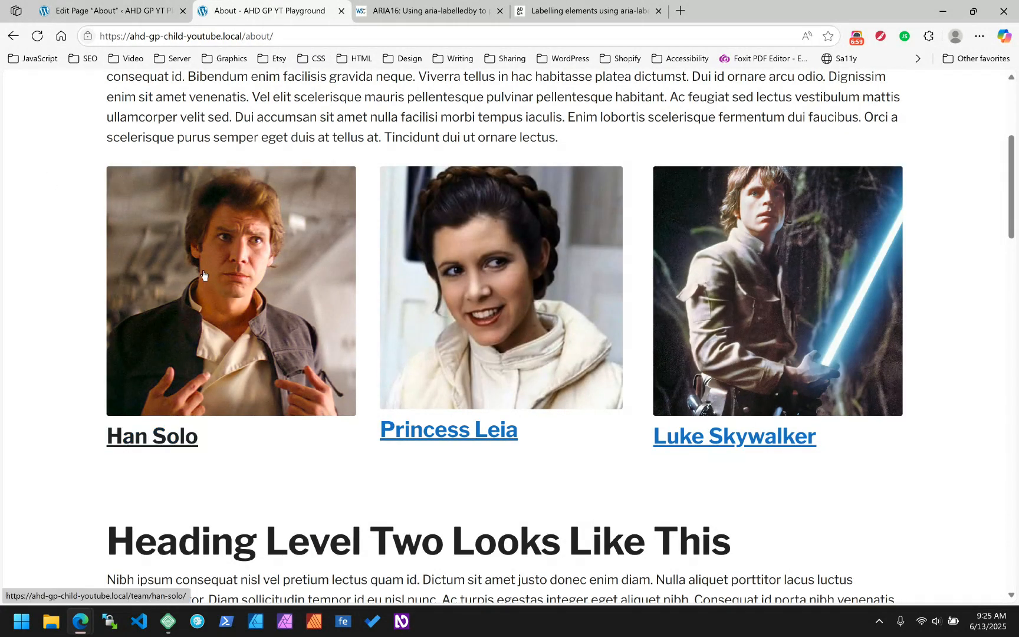
left_click(239, 337)
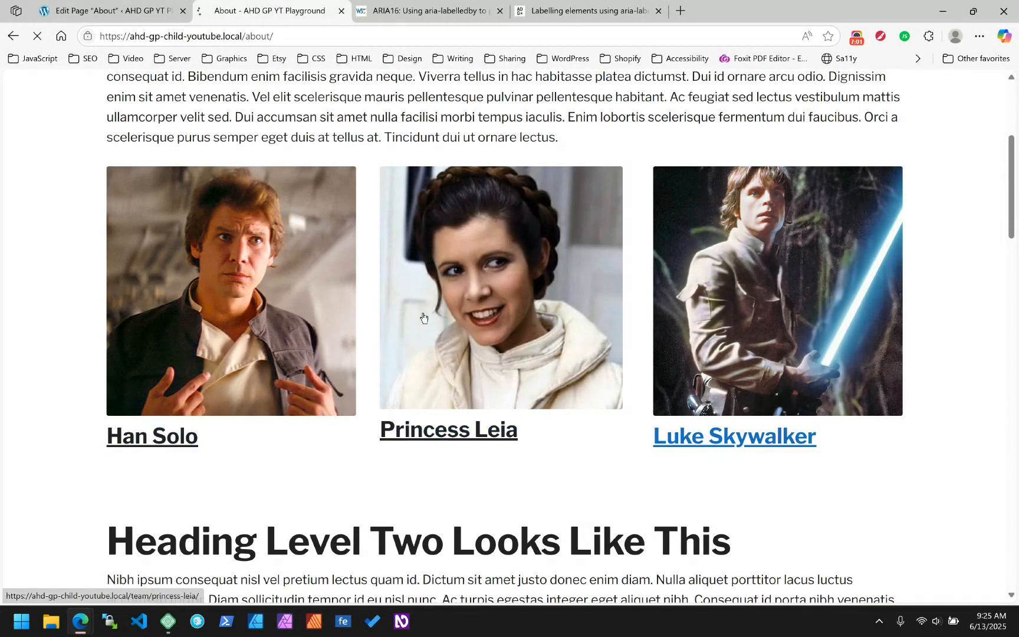
scroll(341, 289, "down", 6)
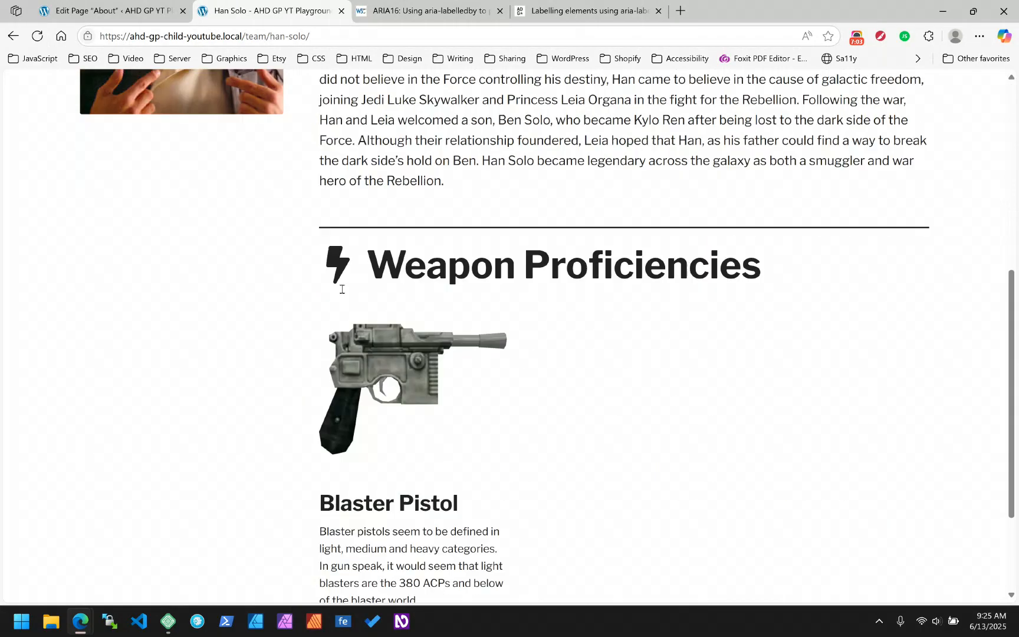
- Return to the front-end About page and inspect the markup of the Han Solo card's link container in the developer tools
scroll(324, 277, "up", 6)
left_click(13, 38)
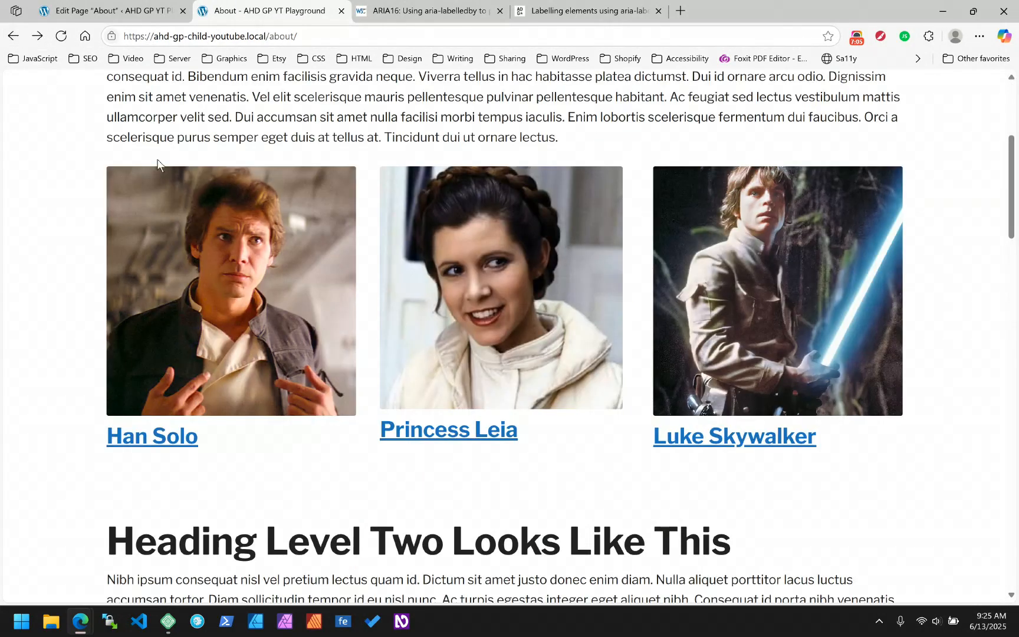
right_click(210, 193)
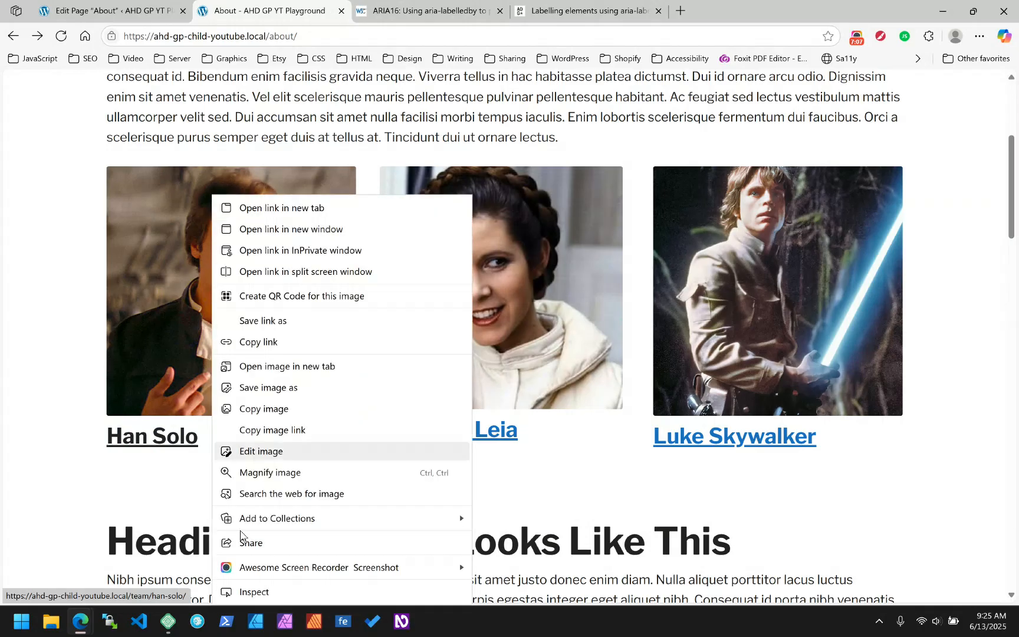
left_click(248, 589)
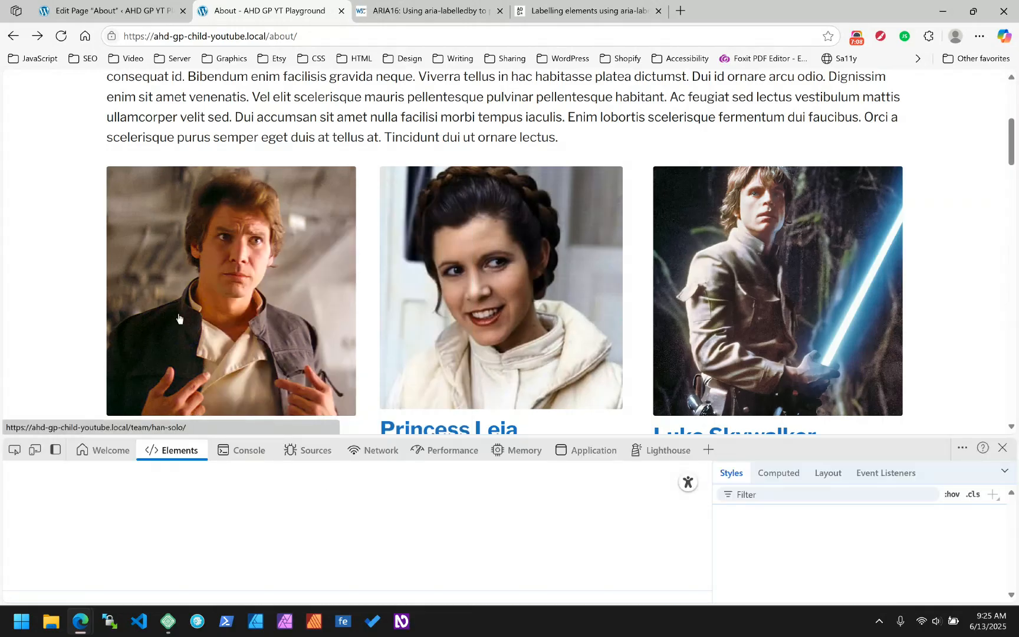
scroll(186, 366, "down", 2)
scroll(179, 318, "up", 1)
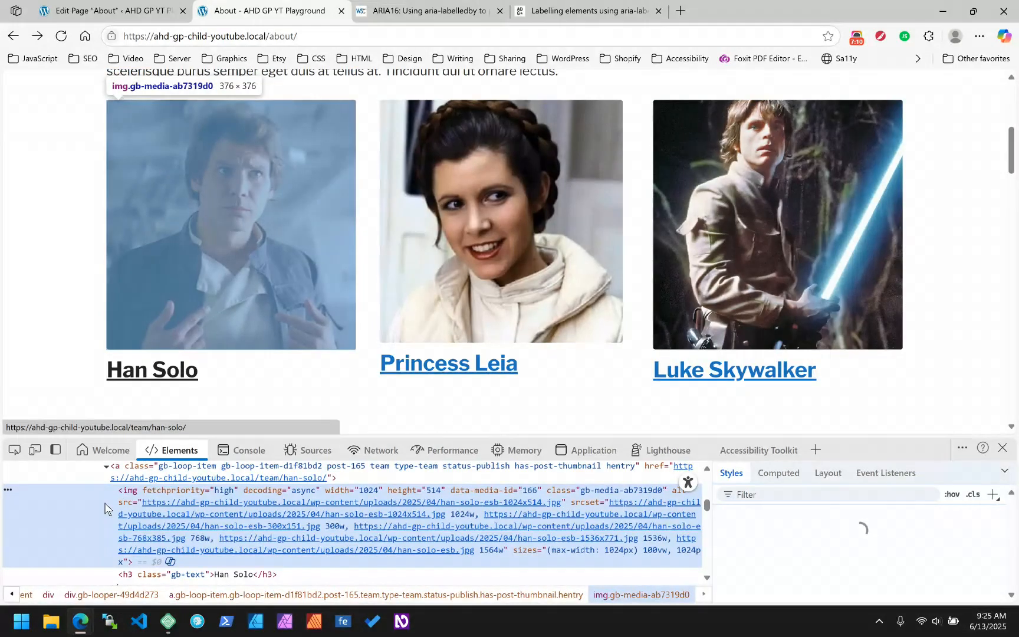
scroll(97, 522, "down", 1)
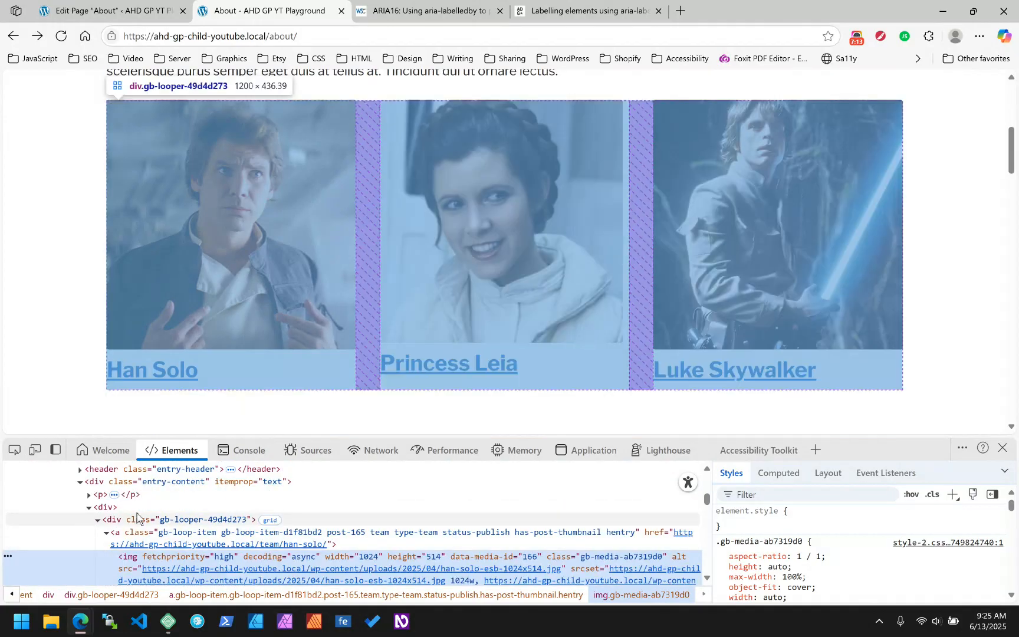
left_click(106, 534)
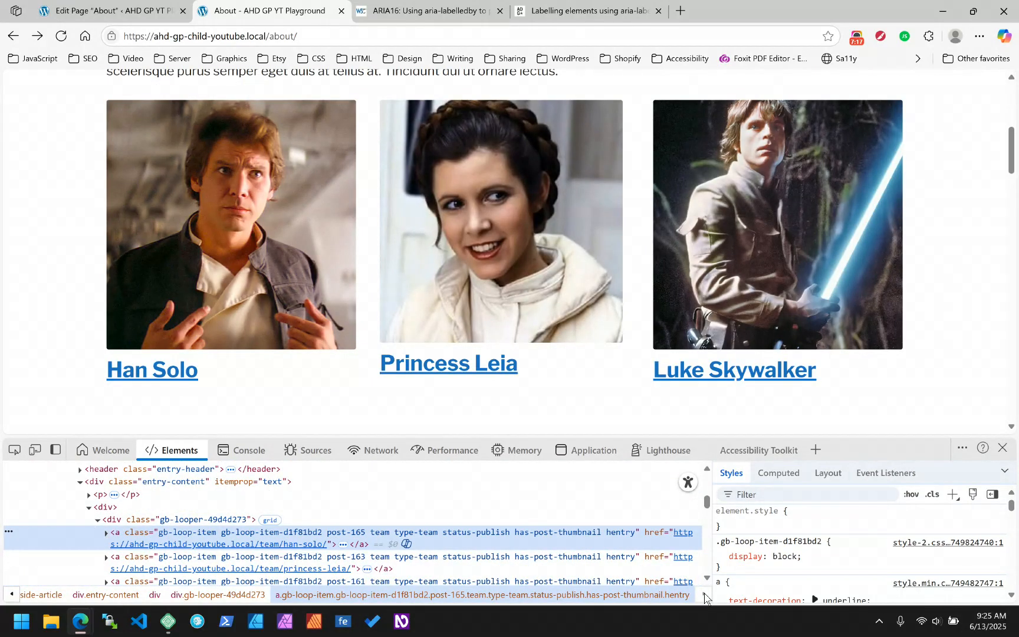
scroll(413, 549, "down", 1)
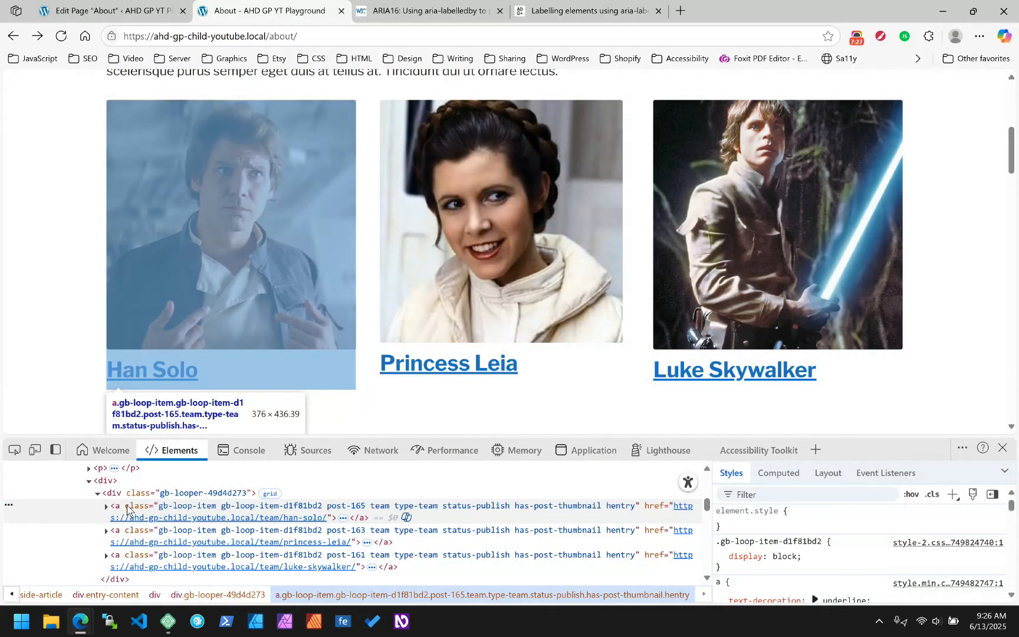
left_click(120, 509)
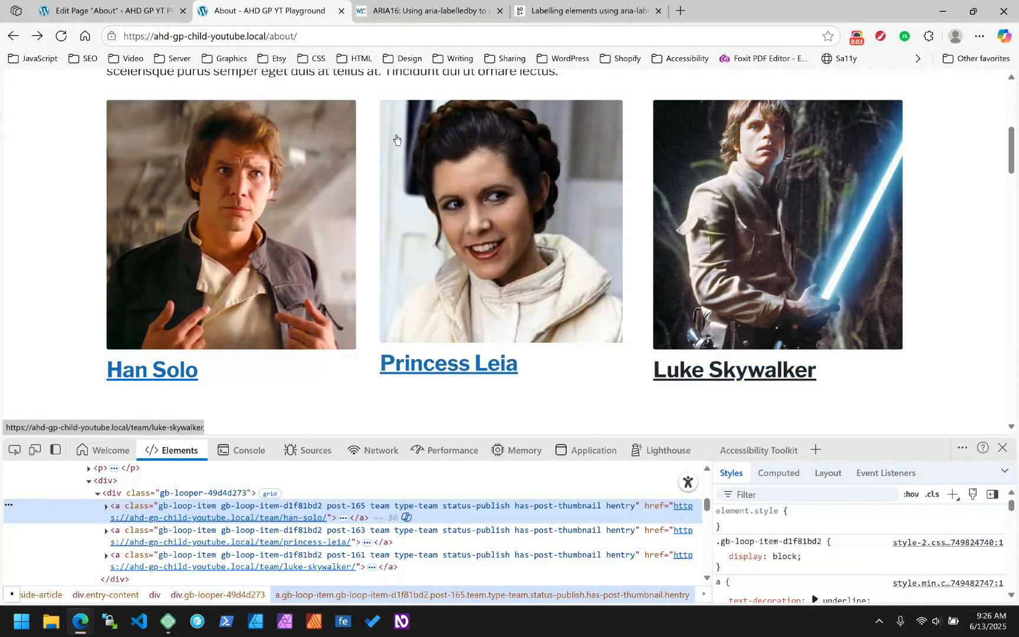
- Back in the About page editor, expand the Loop Item's advanced settings and check which dynamic tag the card headline uses
left_click(146, 4)
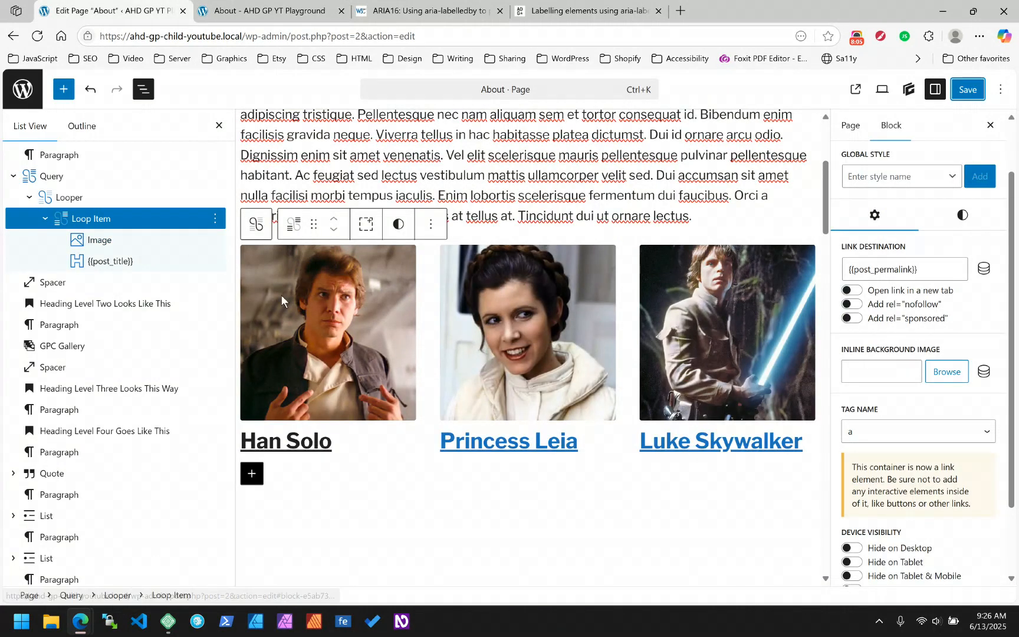
scroll(914, 442, "down", 2)
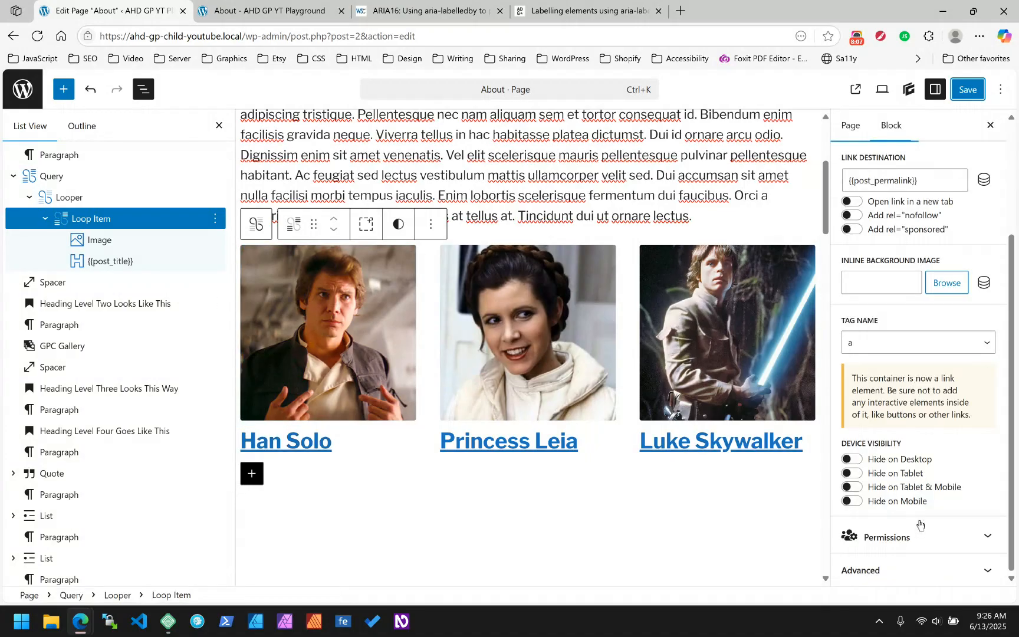
left_click(910, 569)
left_click(861, 477)
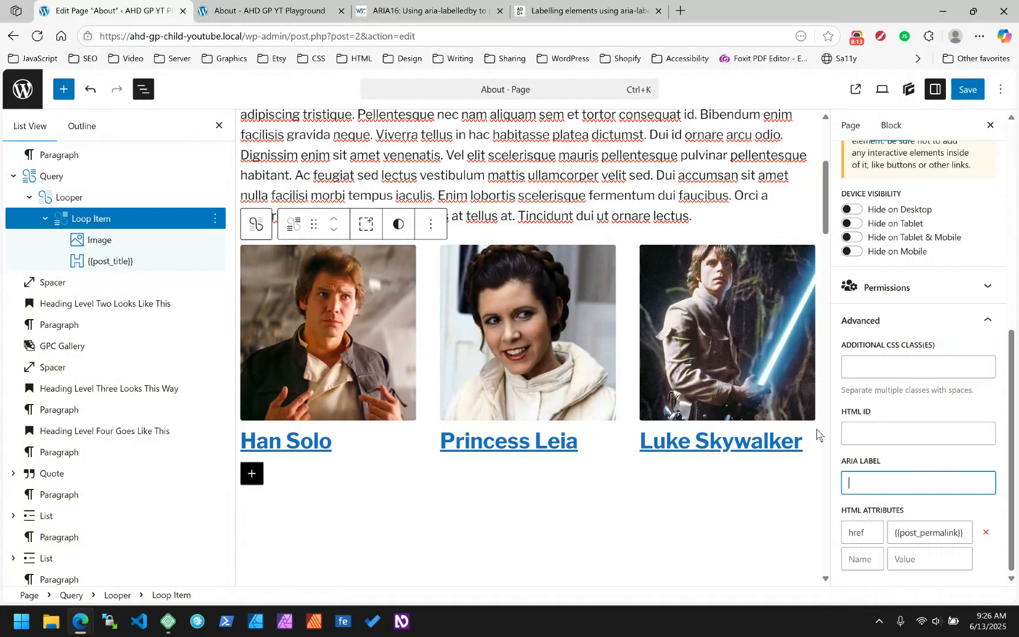
left_click(322, 447)
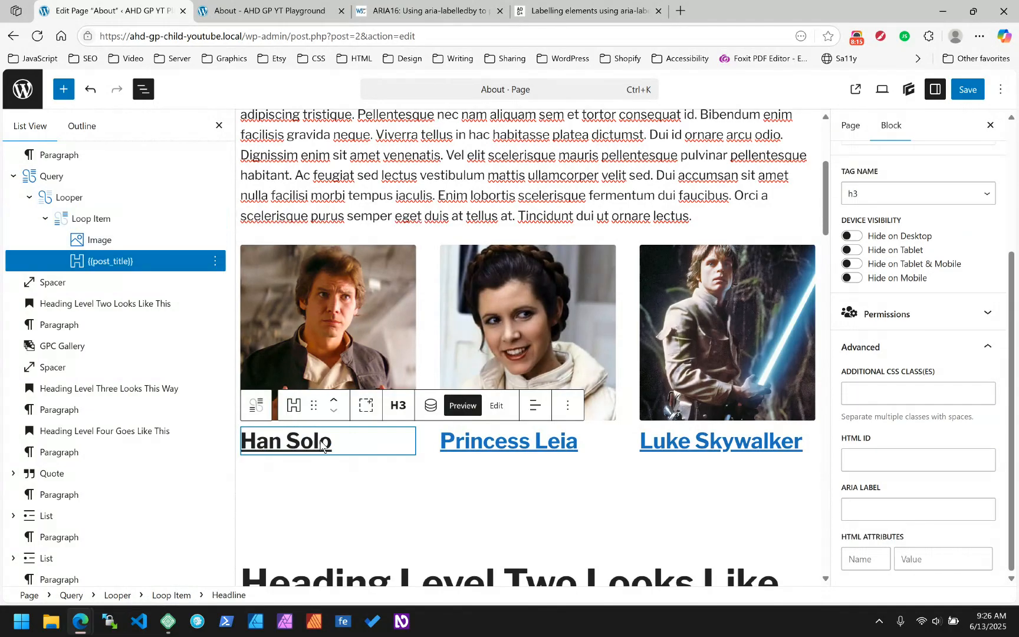
left_click(431, 406)
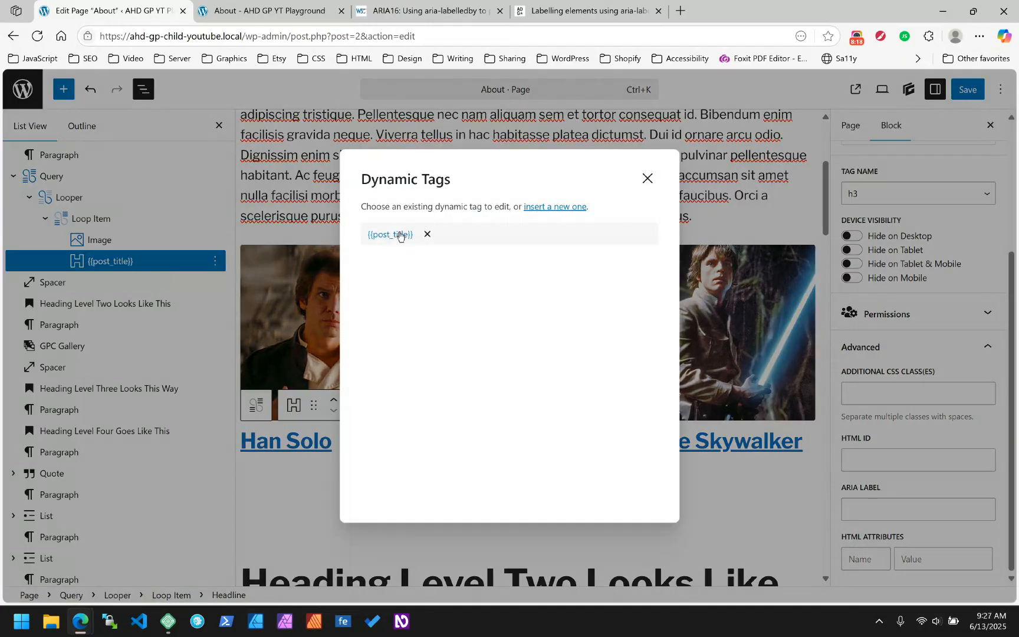
left_click(648, 178)
- Write {{post_title}} in the headline block's ARIA label, copy it to the clipboard, and clear the field again
left_click(881, 509)
type("{{")
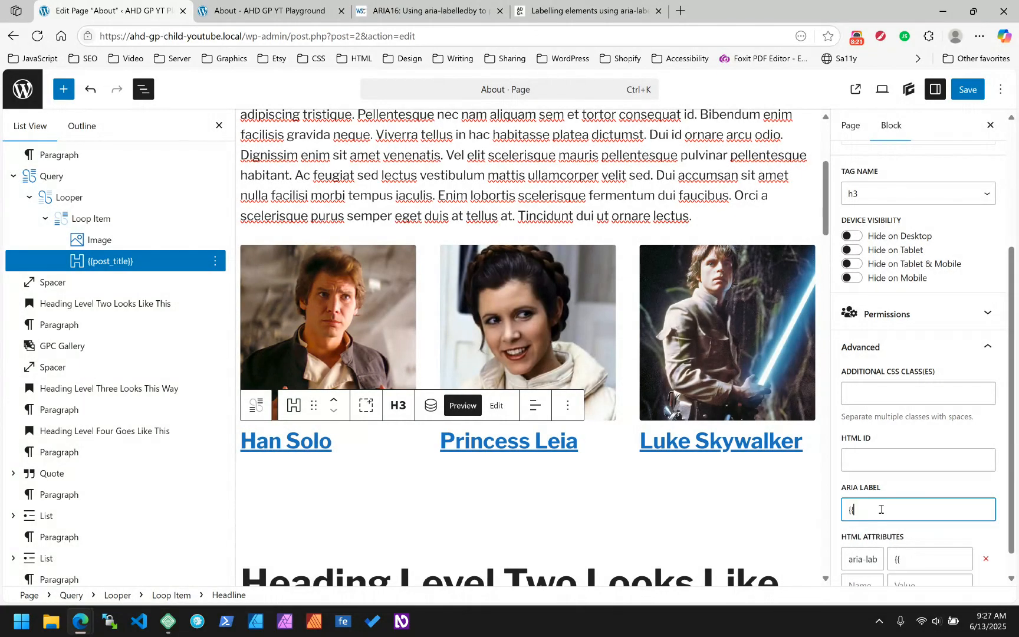
type("post_title}}")
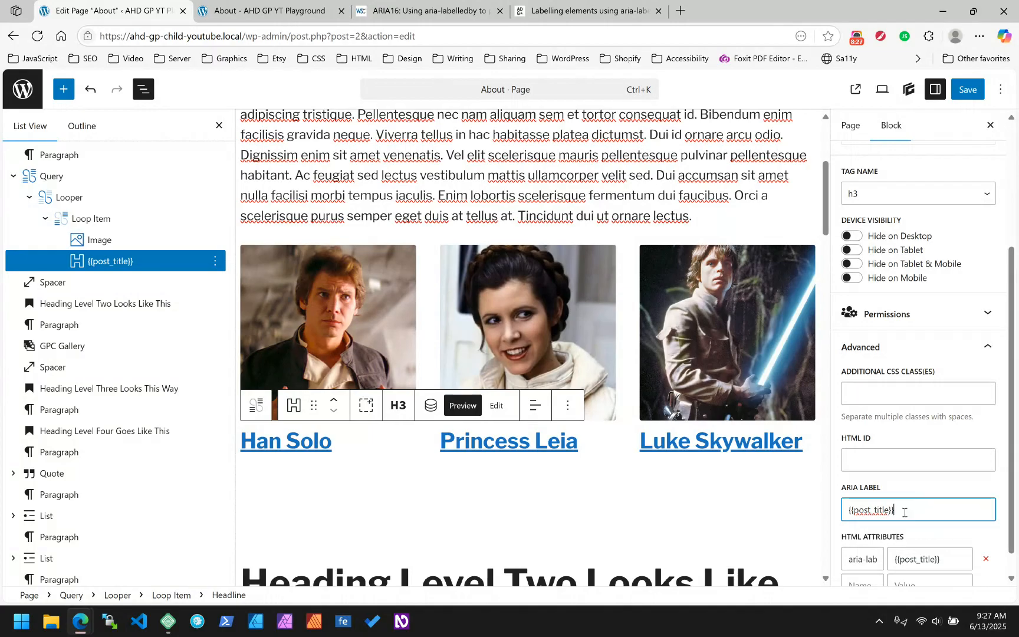
left_click_drag(904, 512, 825, 510)
key("ctrl+c")
key("BackSpace")
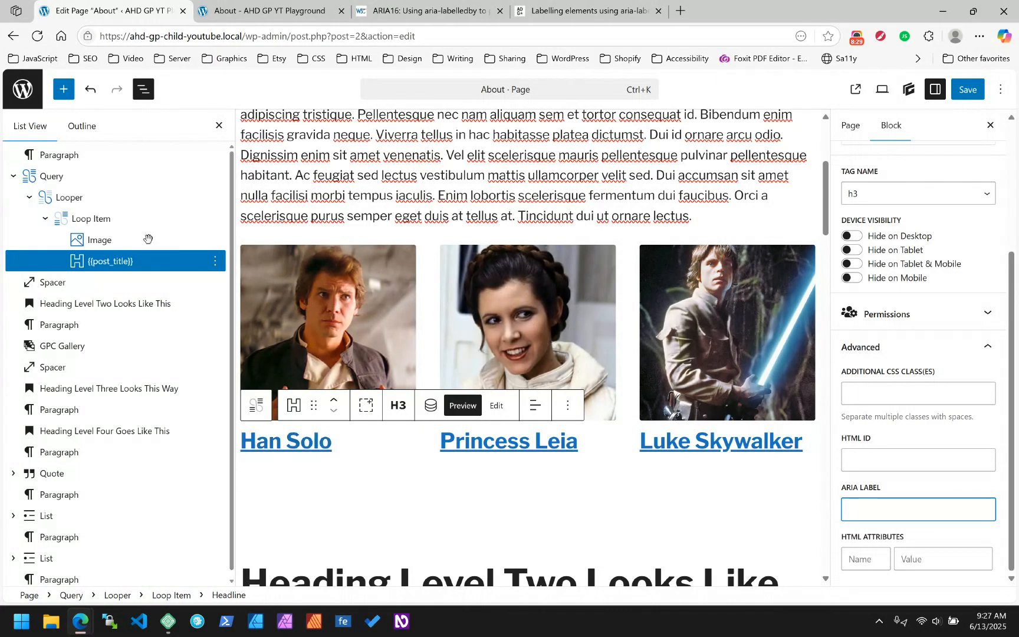
- Set the Loop Item's ARIA label to the copied {{post_title}} tag and save the About page
left_click(99, 218)
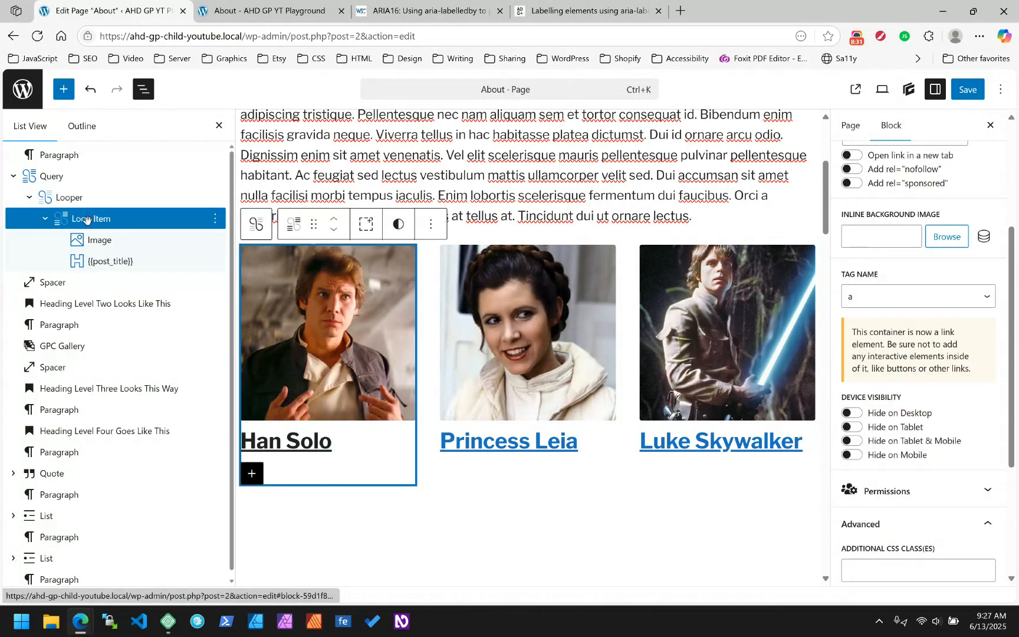
scroll(867, 301, "down", 3)
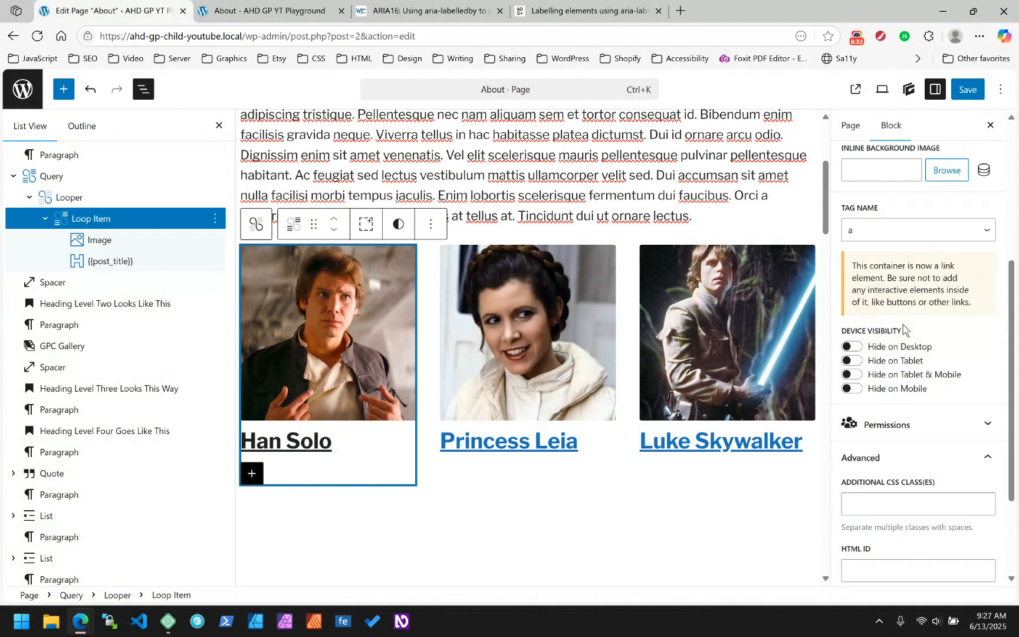
left_click(885, 487)
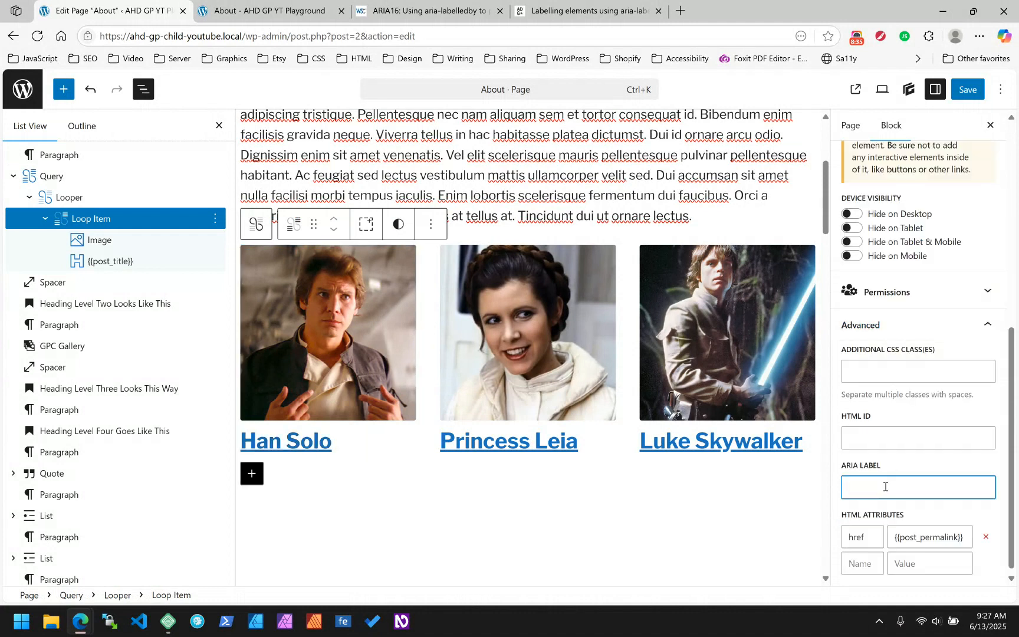
key("ctrl+v")
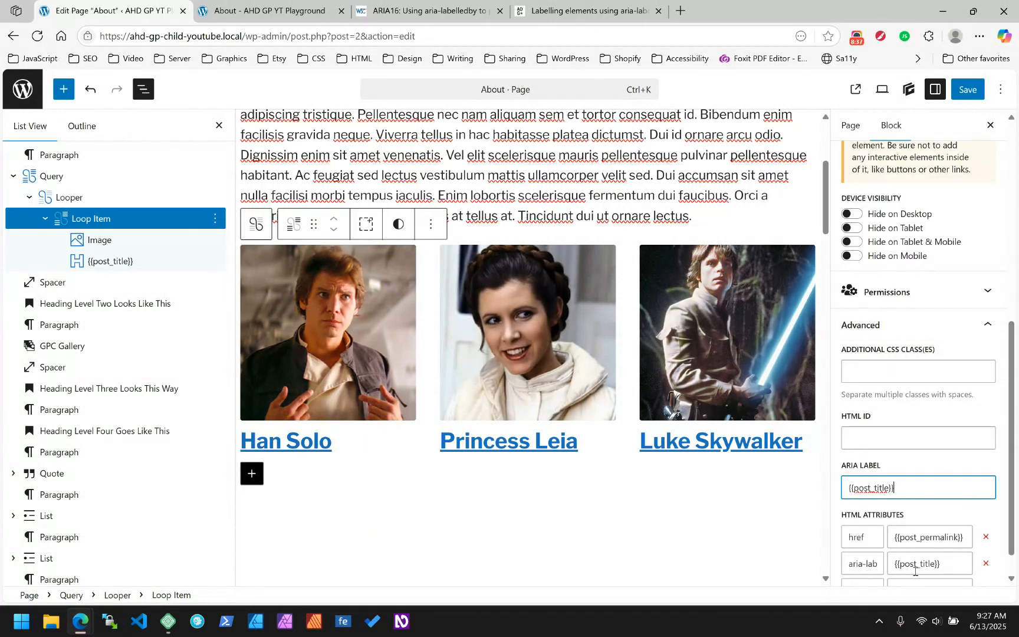
left_click(968, 89)
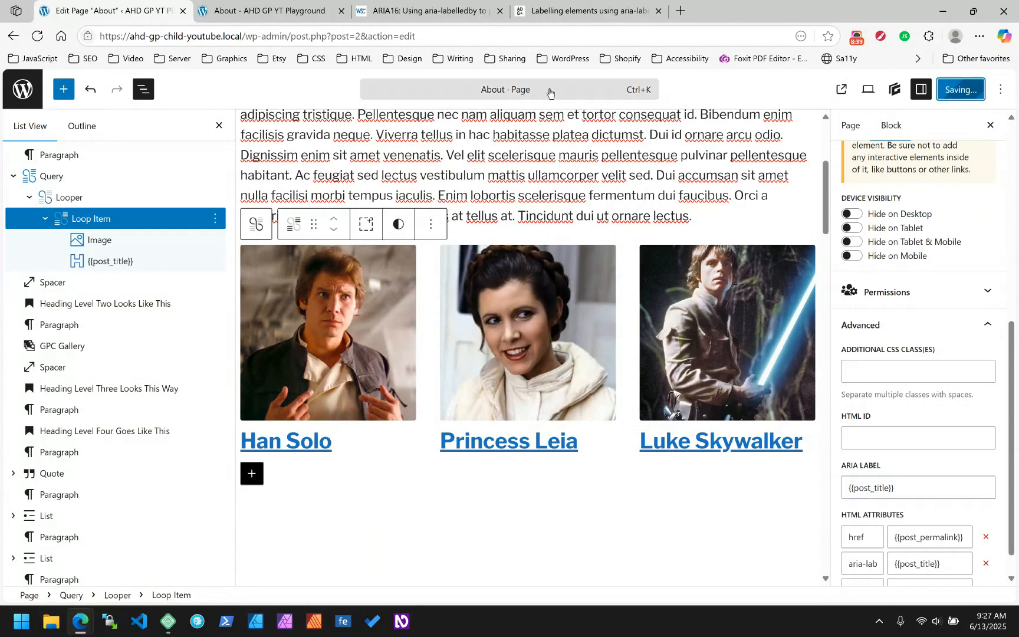
mouse_move(270, 6)
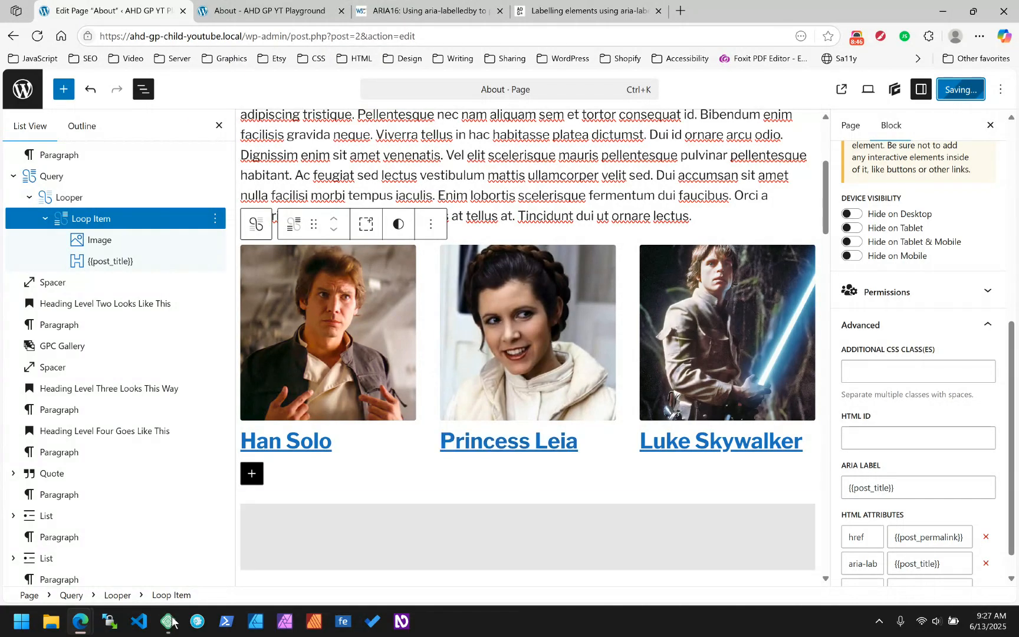
mouse_move(168, 625)
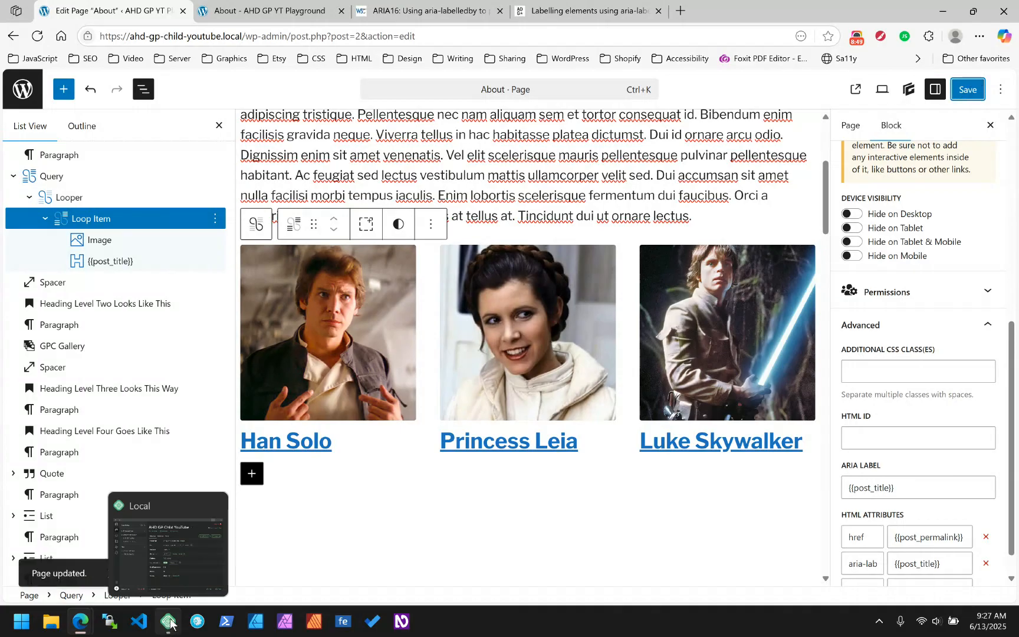
- Reload the front-end About page, check the card link's aria-label, and run the WAVE accessibility evaluation with the developer tools closed
left_click(259, 10)
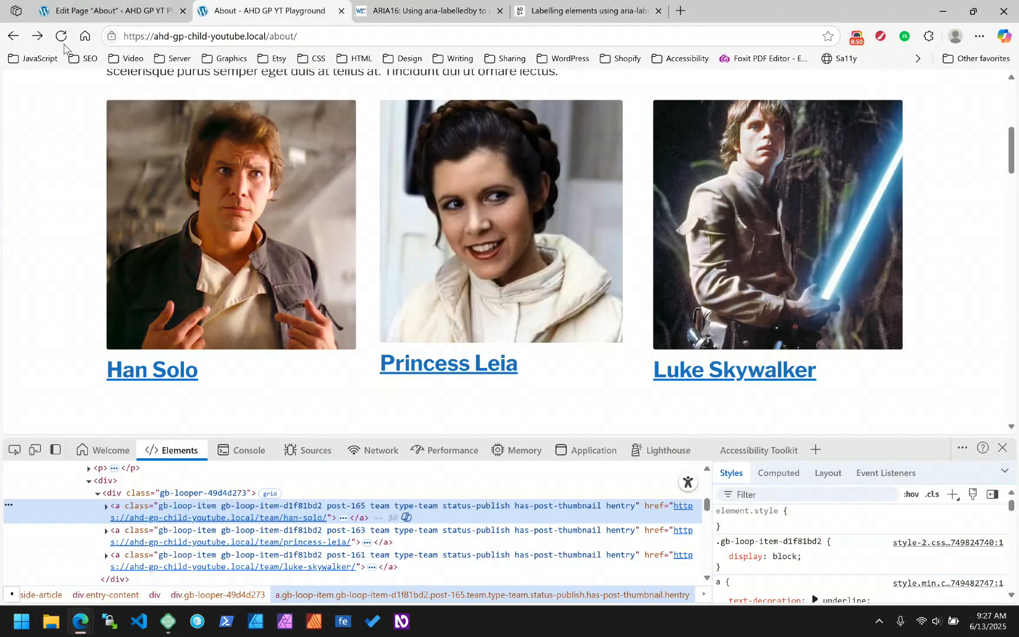
left_click(61, 37)
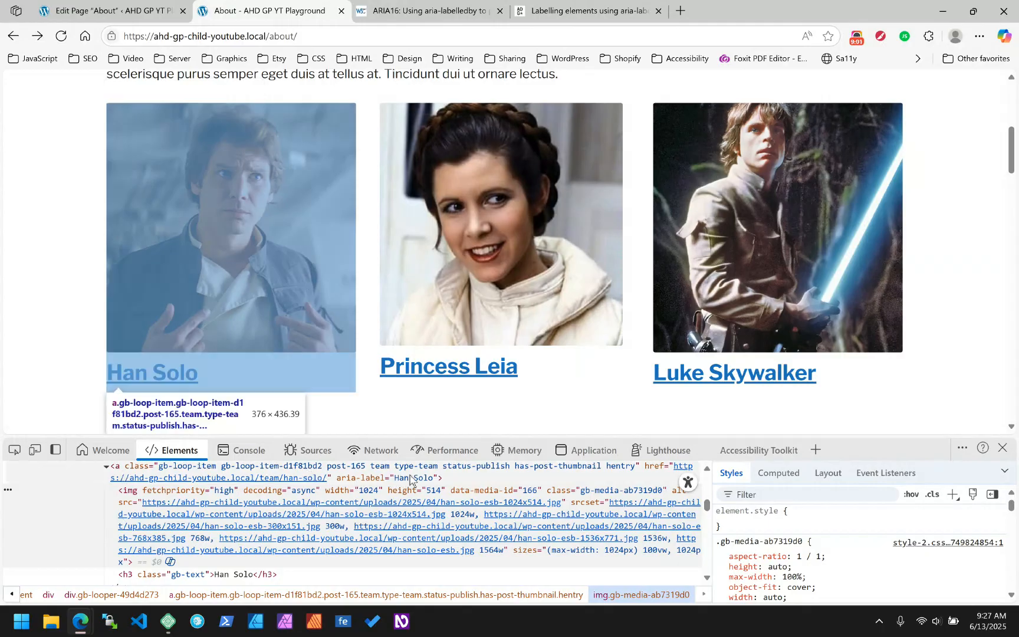
right_click(61, 148)
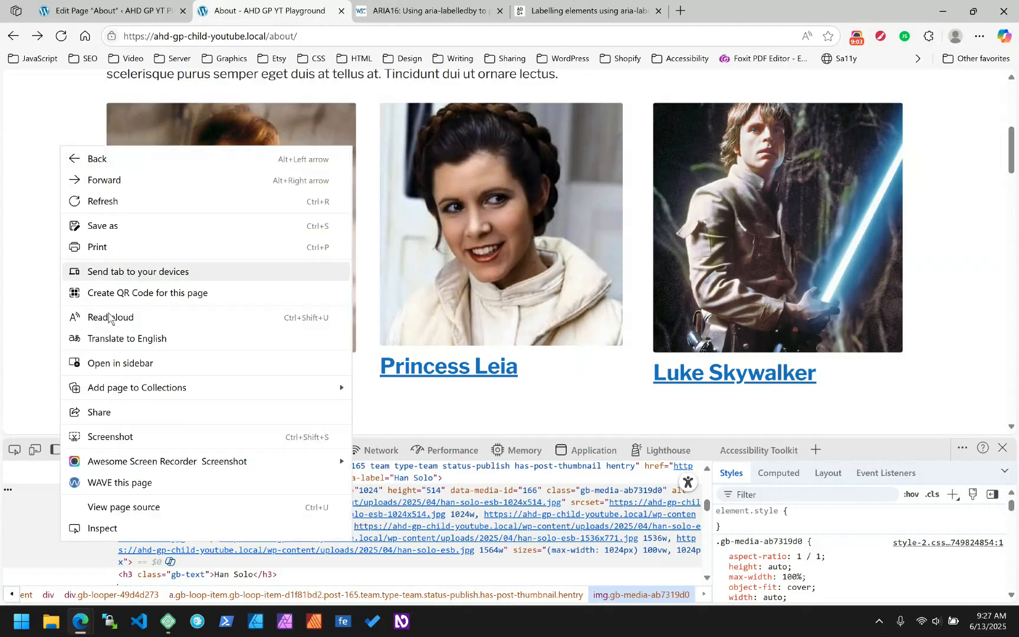
left_click(115, 483)
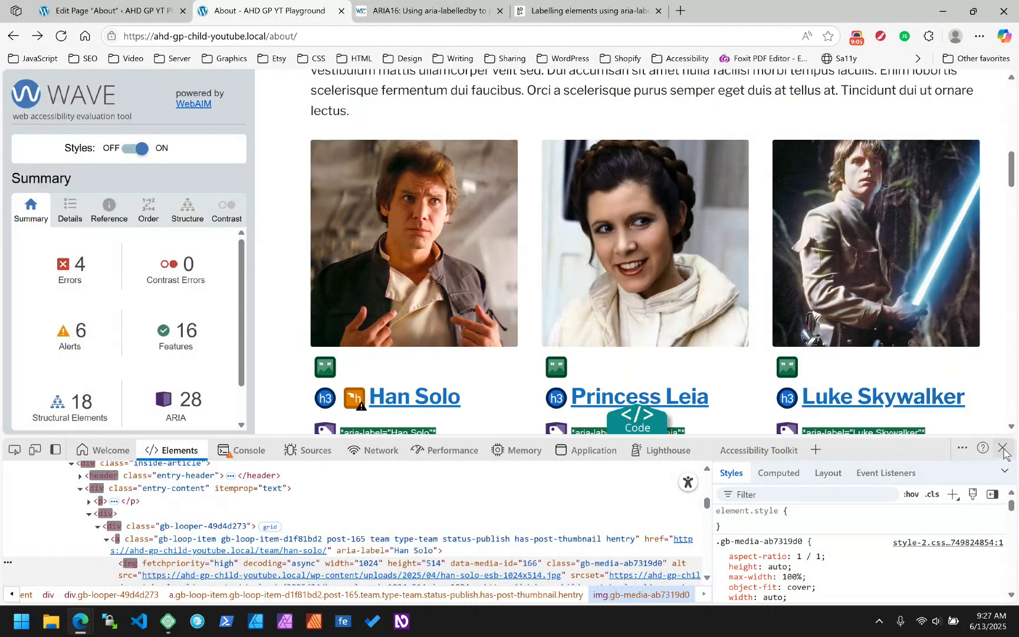
key("F12")
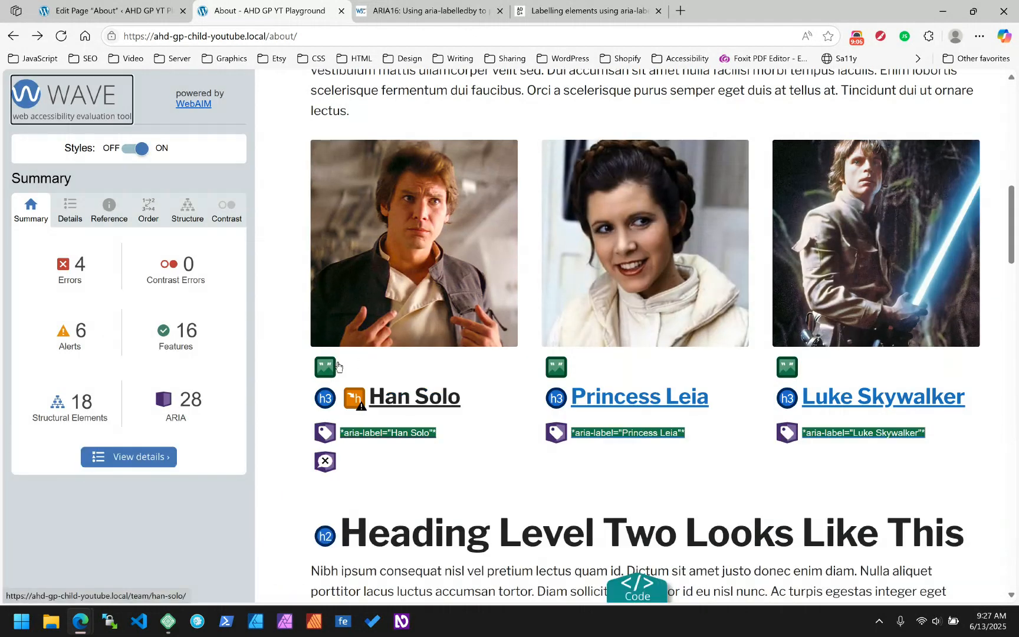
- Review the WAVE details and locate the images flagged as linked images missing alternative text
left_click(66, 214)
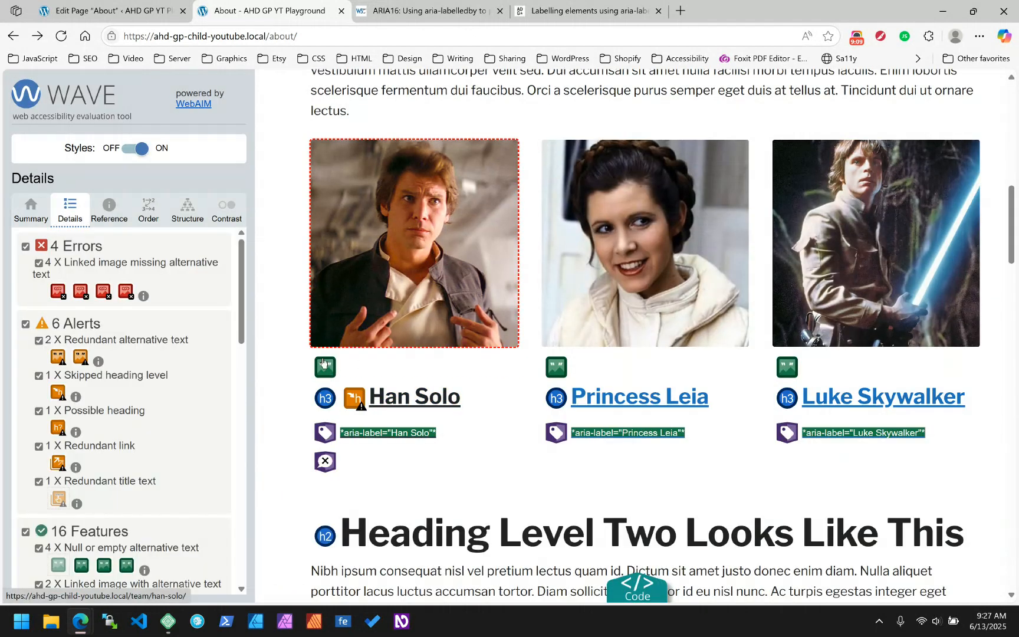
left_click(58, 292)
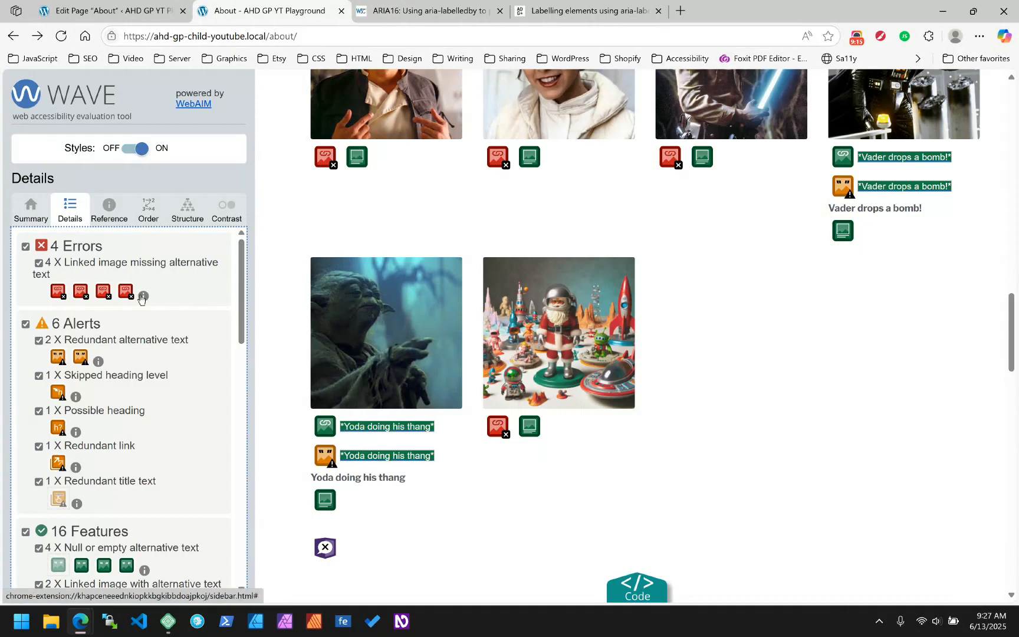
scroll(377, 212, "up", 2)
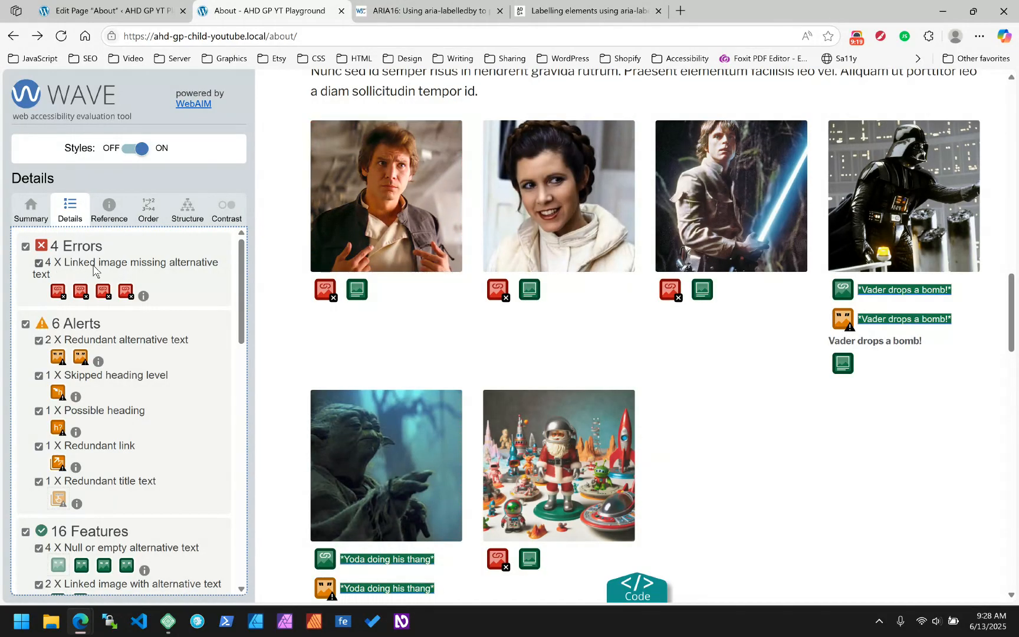
left_click(67, 292)
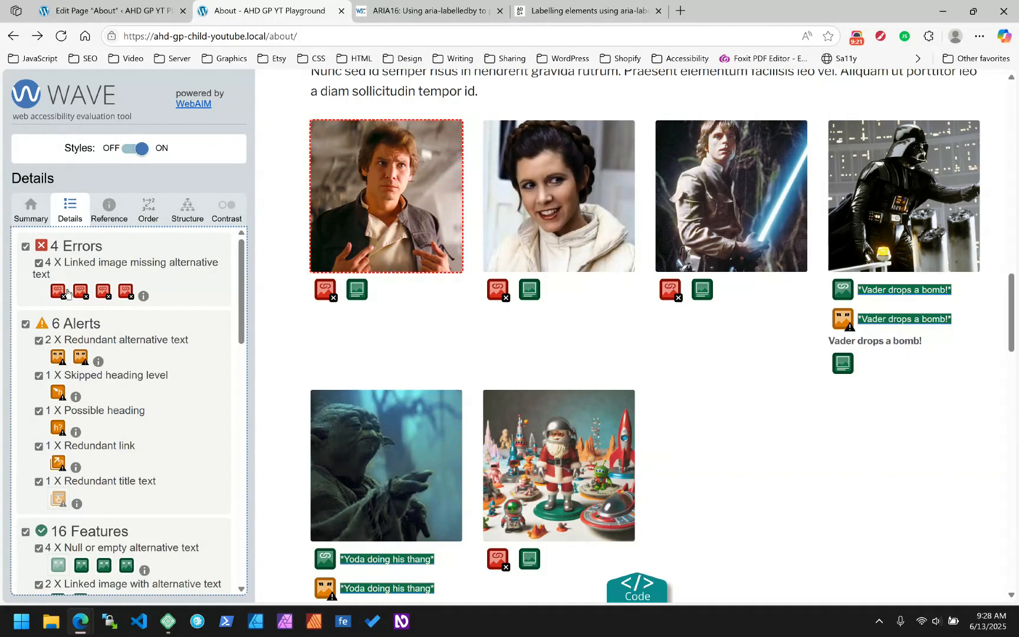
- Set the alt text of the Loop Item's Image block to "Photo of {{post_title}}" and save the About page
left_click(127, 10)
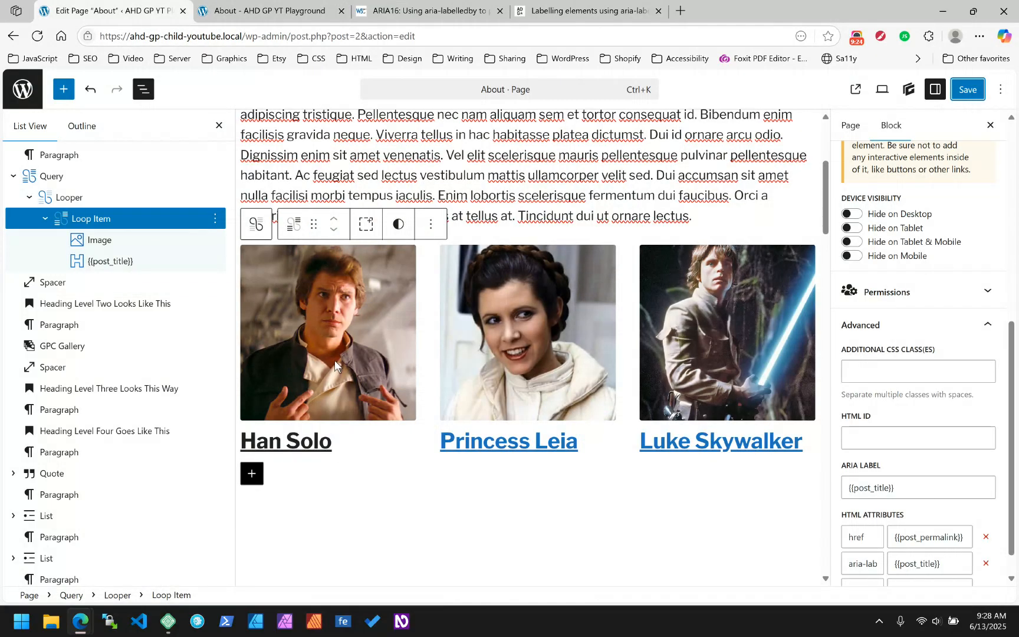
left_click(338, 370)
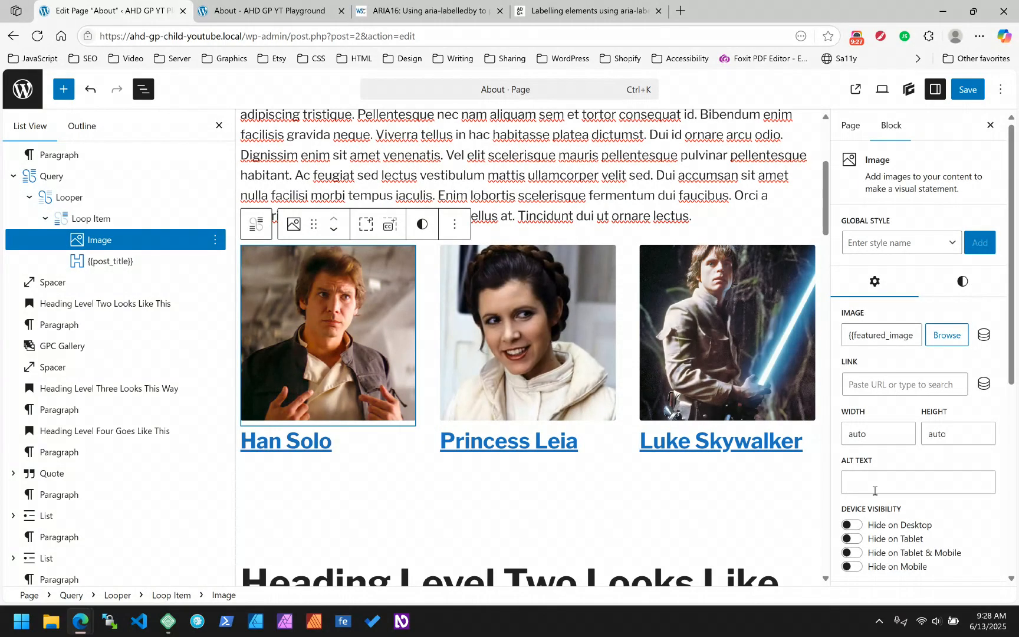
left_click(875, 491)
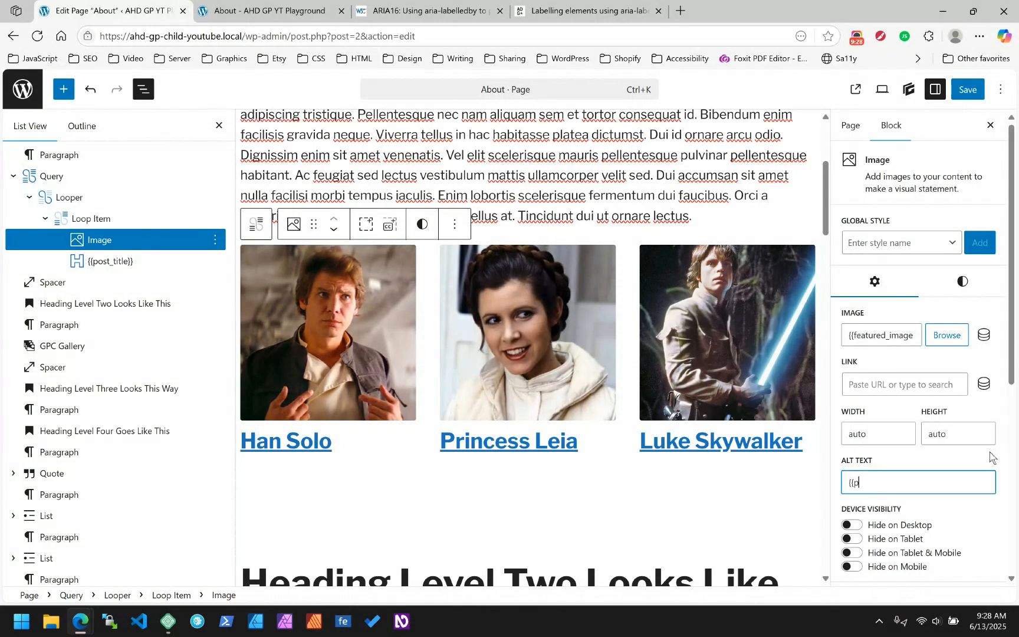
type("{{post_title}}")
type("Photo of")
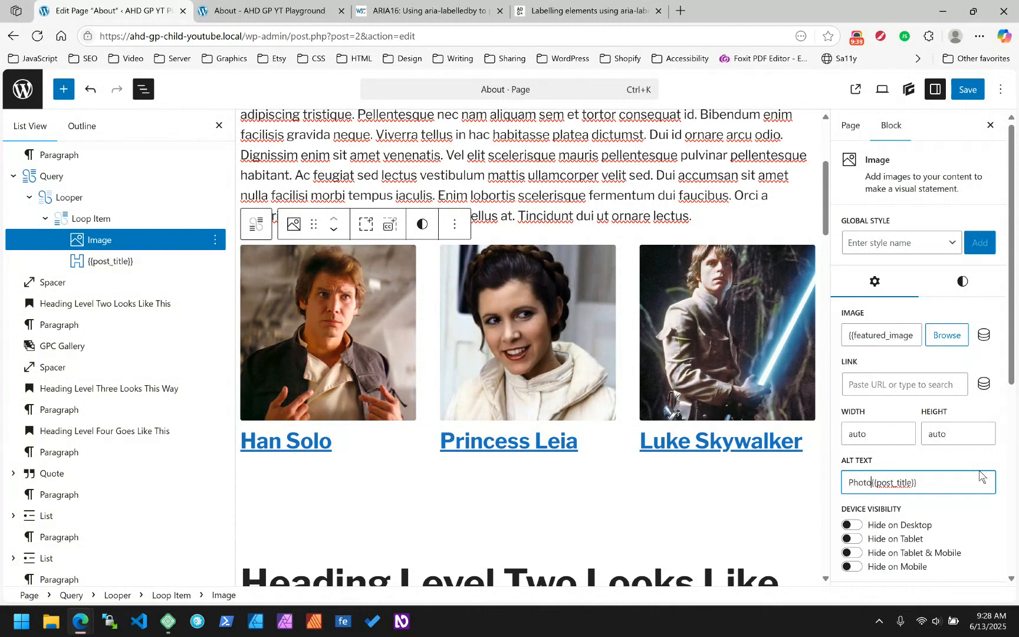
left_click(968, 90)
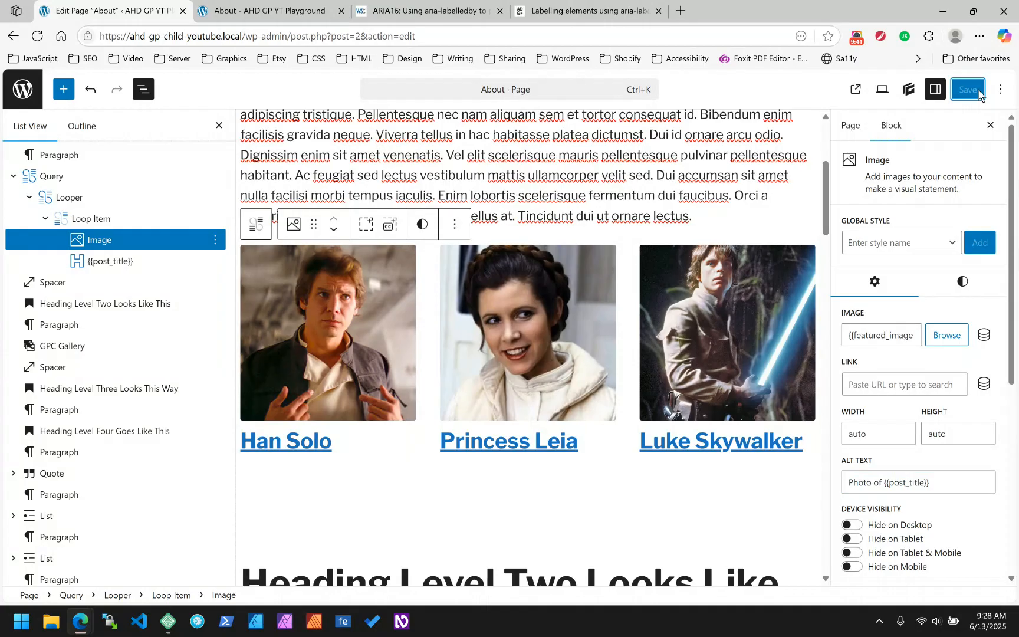
- Reload the front-end About page and run the WAVE accessibility evaluation on it
left_click(275, 11)
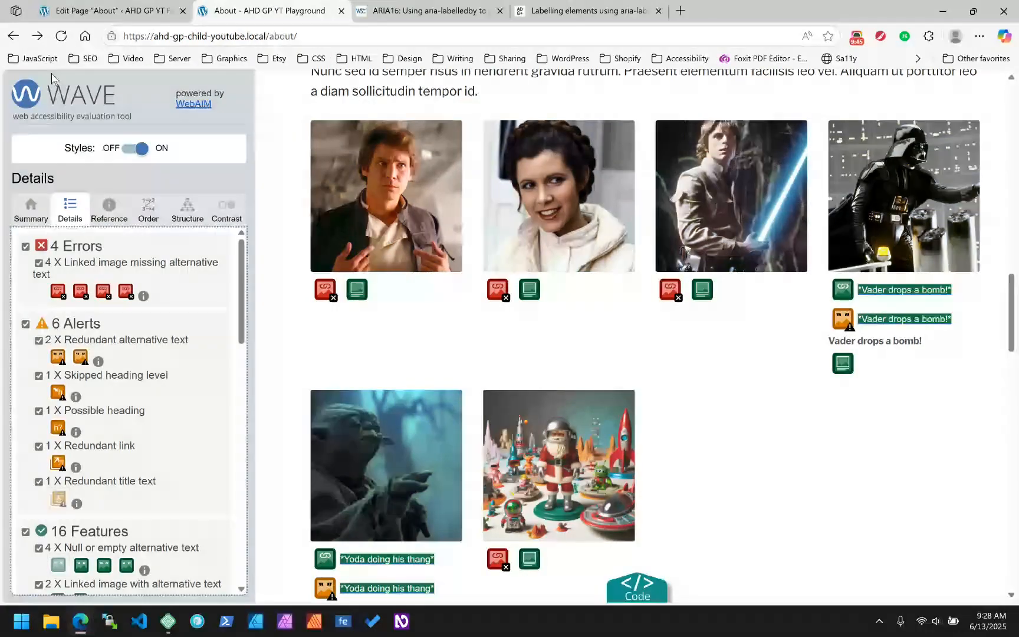
left_click(60, 36)
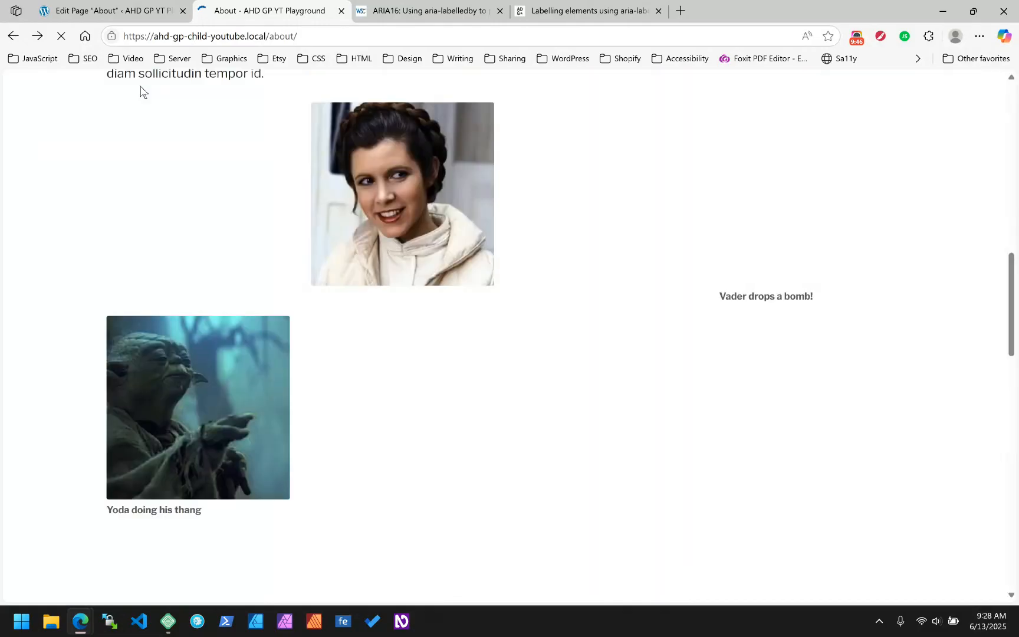
scroll(75, 195, "up", 3)
scroll(75, 195, "down", 2)
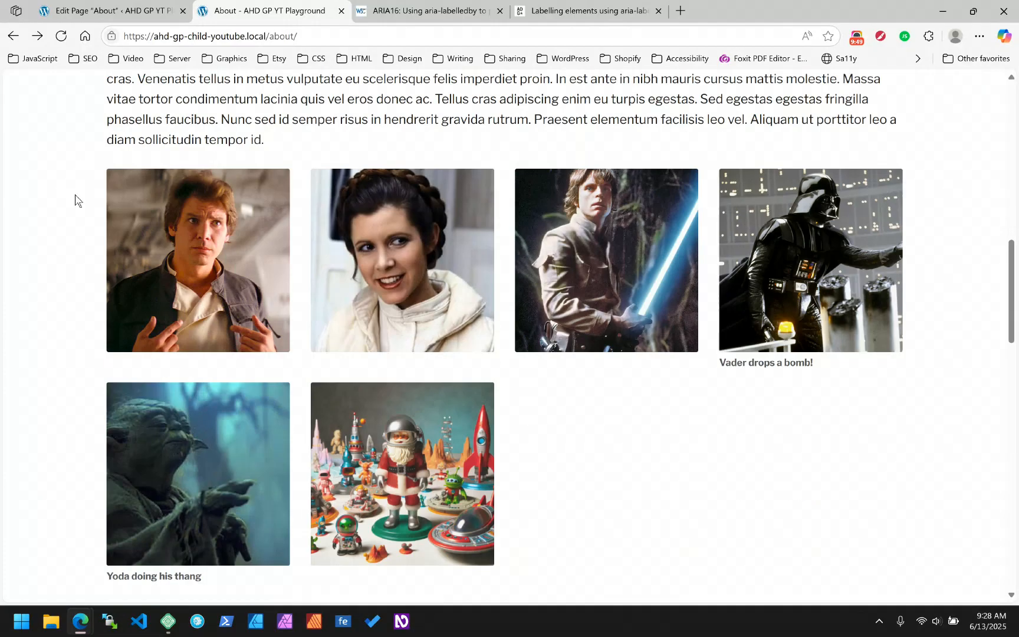
scroll(200, 264, "up", 5)
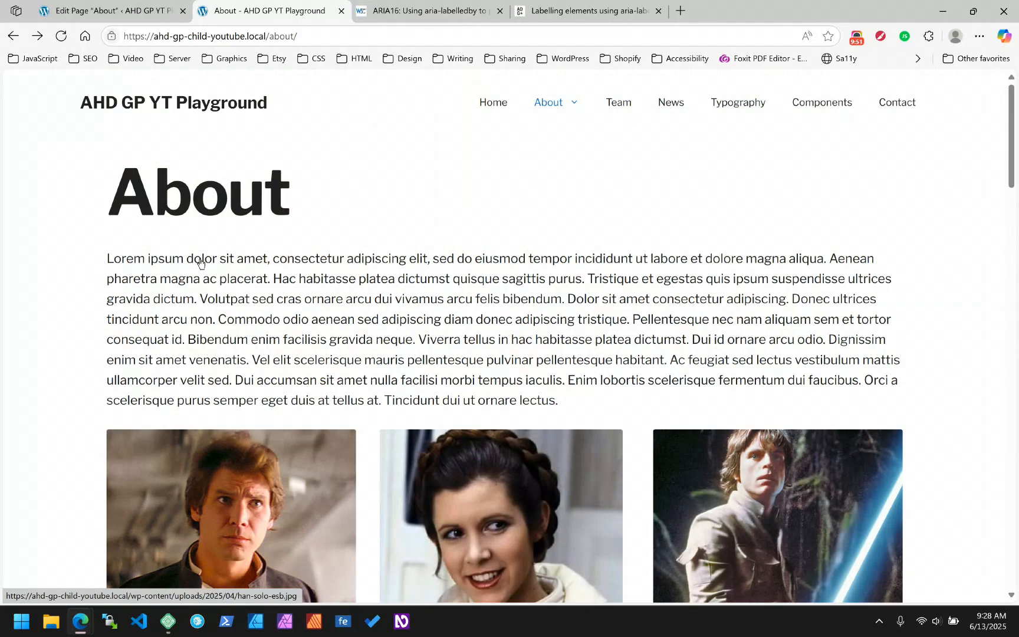
scroll(278, 295, "down", 5)
scroll(264, 276, "up", 5)
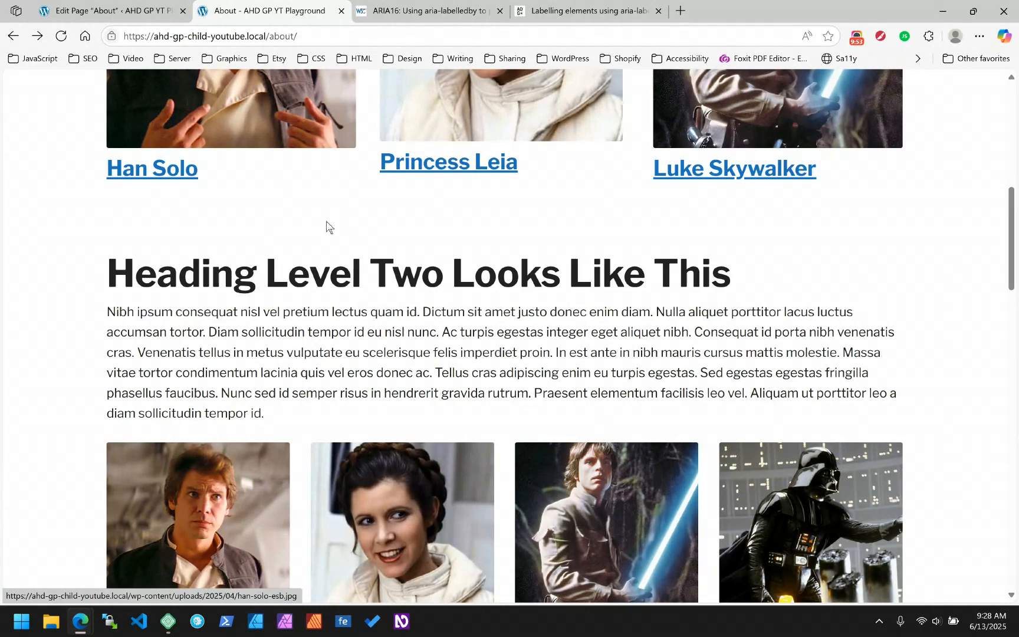
scroll(322, 229, "up", 5)
right_click(218, 333)
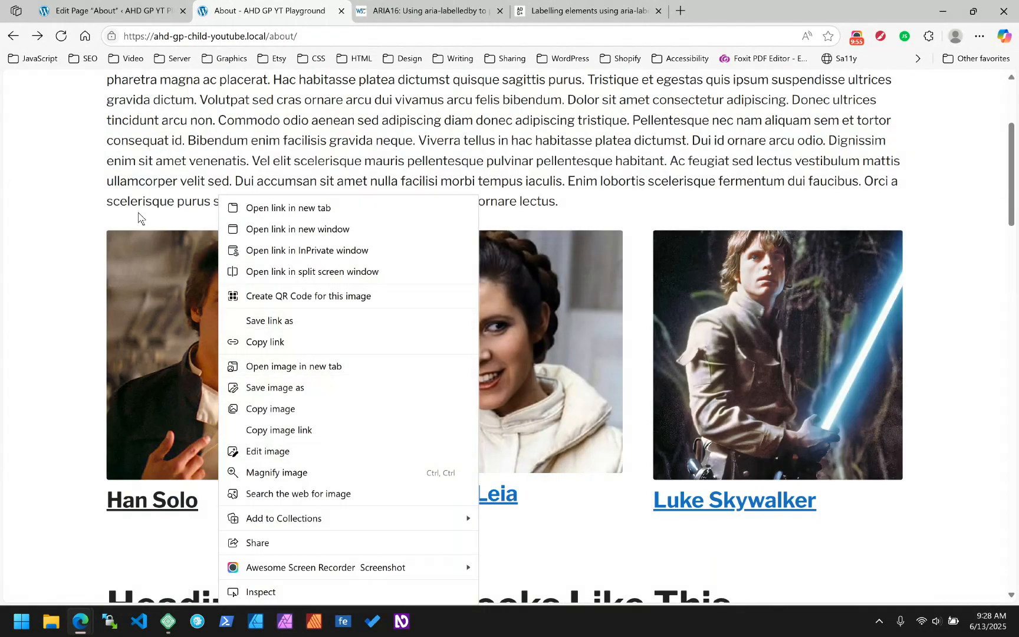
left_click(59, 358)
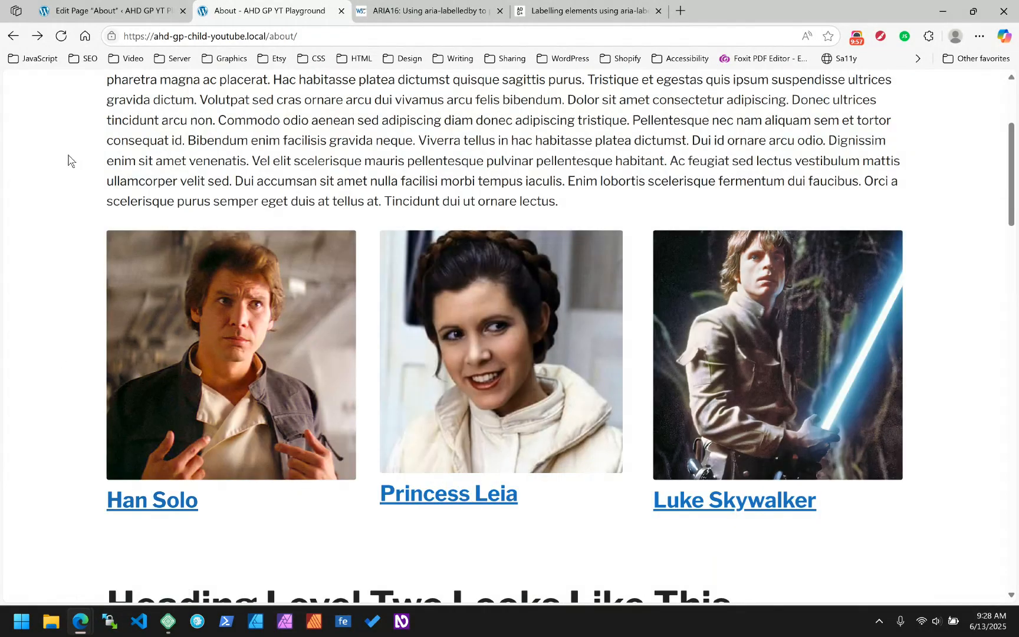
right_click(69, 157)
left_click(121, 492)
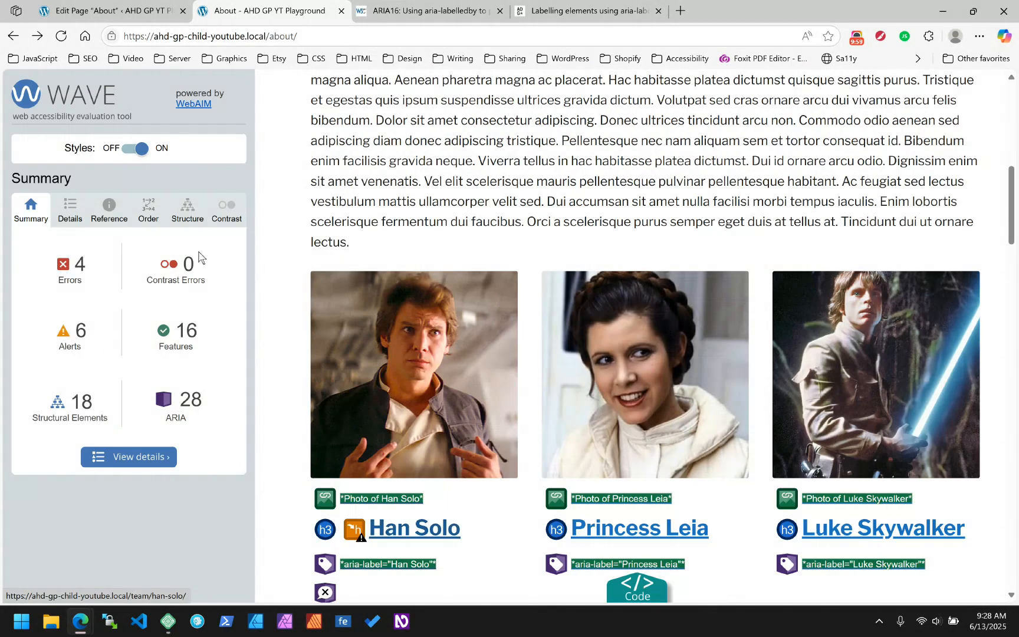
- Open the WAVE details and locate an image flagged as a linked image missing alternative text
left_click(71, 212)
left_click(78, 290)
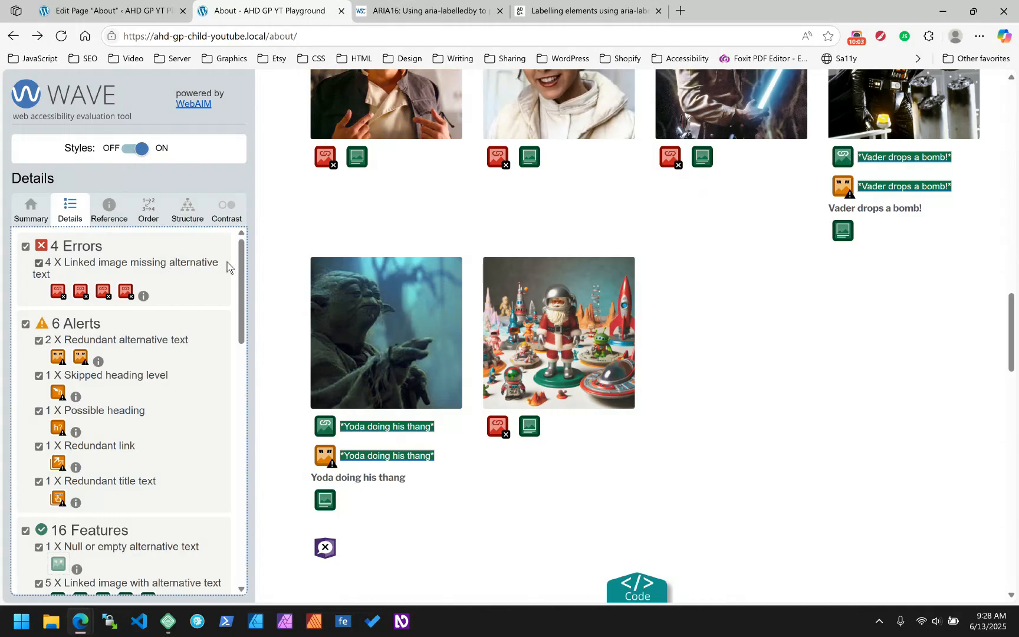
scroll(306, 259, "up", 1)
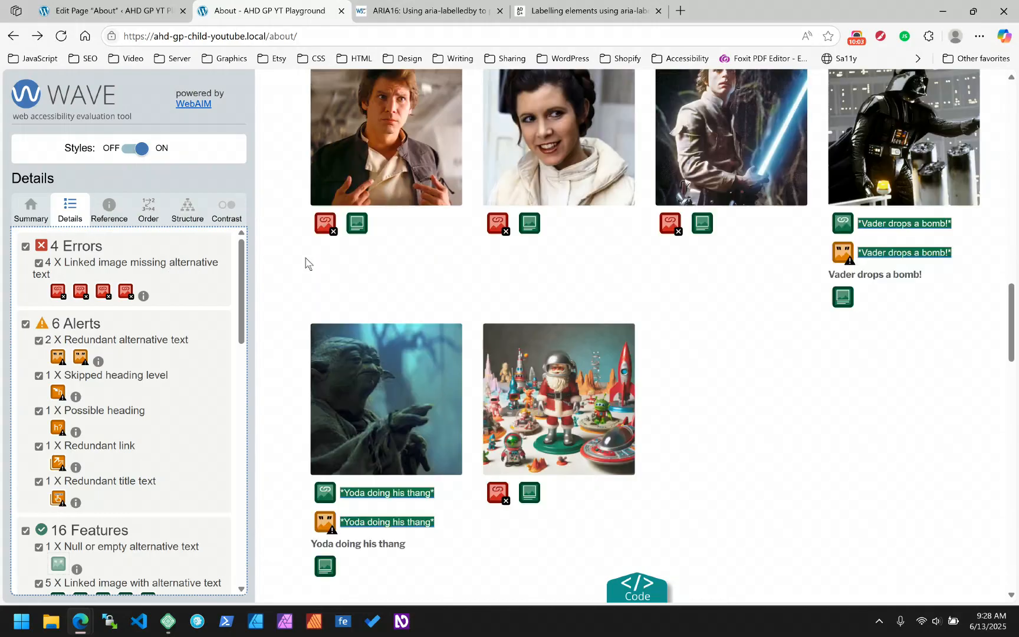
- Refresh the front-end About page and rerun the WAVE evaluation with the team cards in view
left_click(61, 36)
scroll(201, 248, "up", 10)
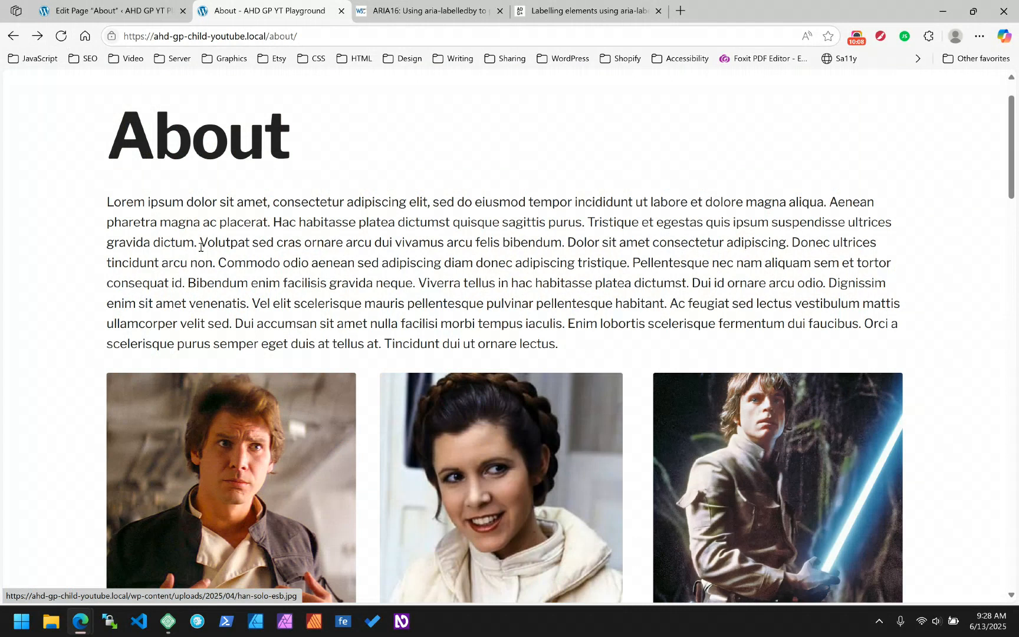
scroll(200, 248, "down", 3)
right_click(194, 194)
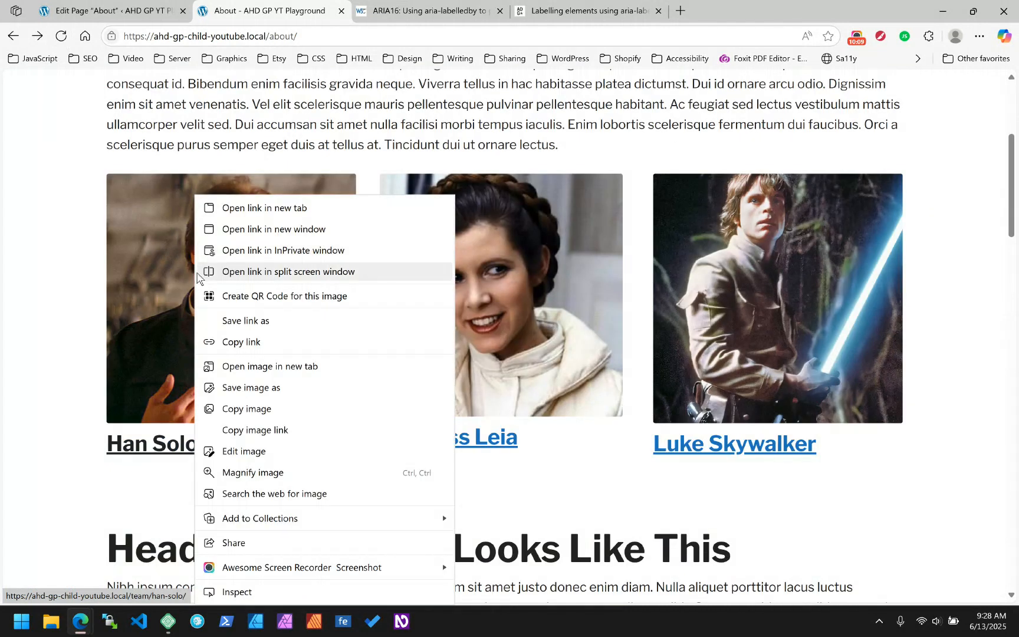
left_click(58, 137)
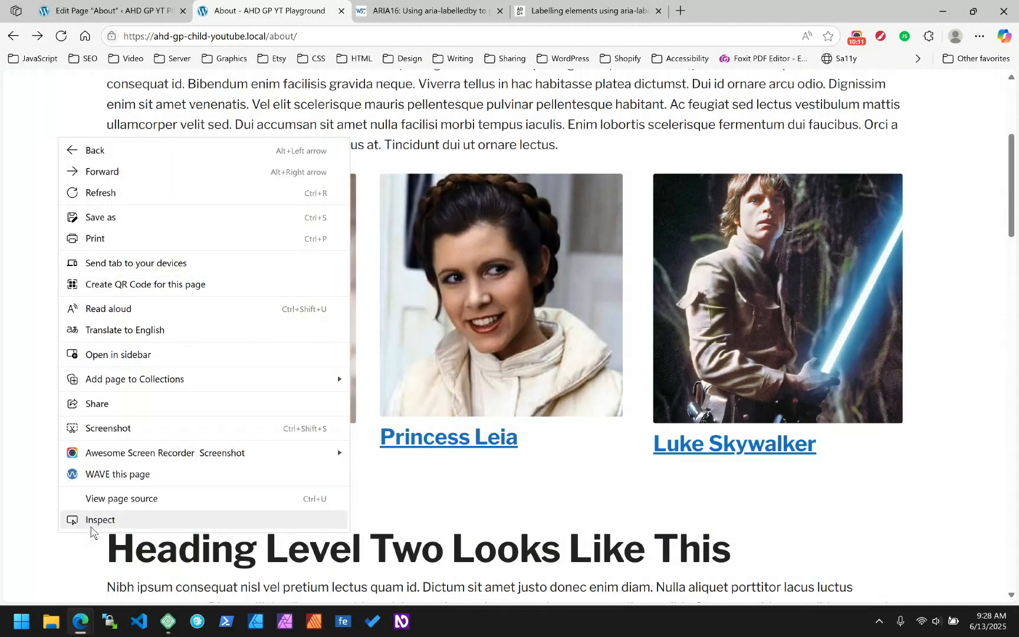
left_click(102, 479)
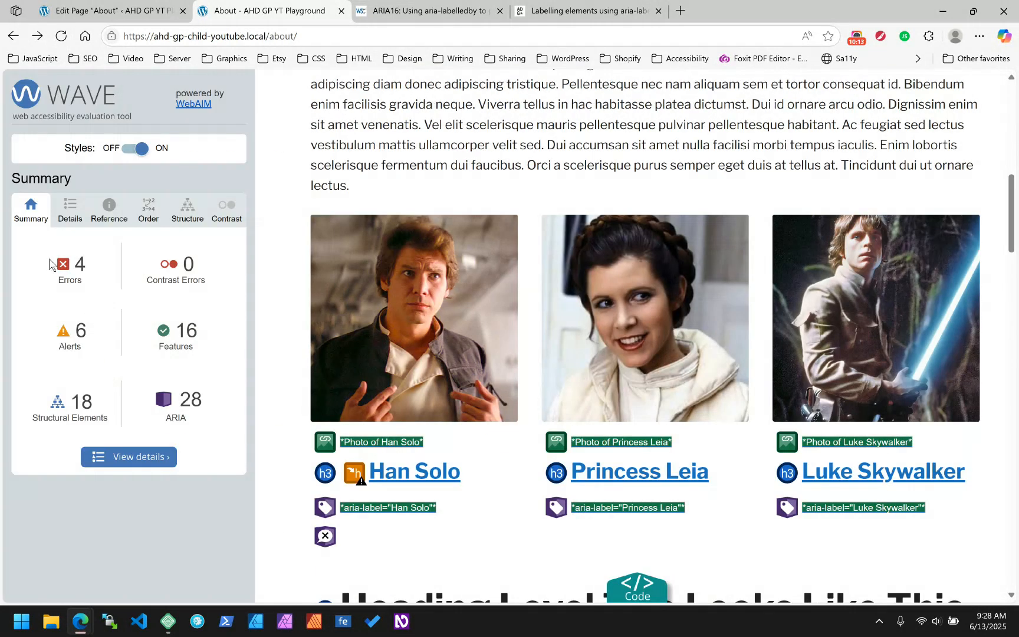
- Locate the first linked image missing alternative text in the WAVE details, and compare it with the team cards' alt text and aria-labels
left_click(69, 211)
left_click(58, 293)
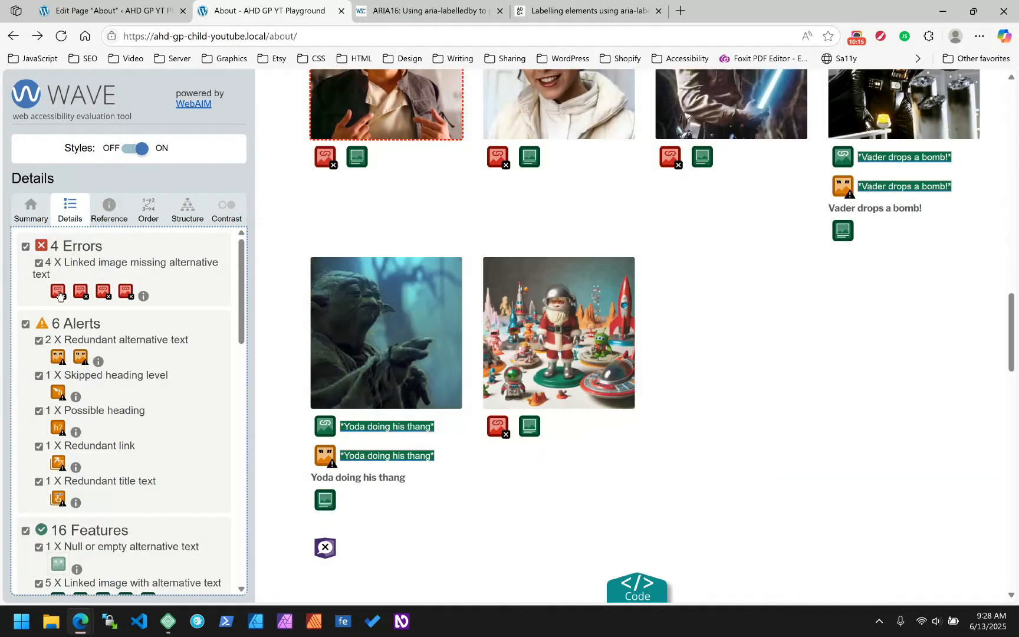
scroll(794, 223, "up", 10)
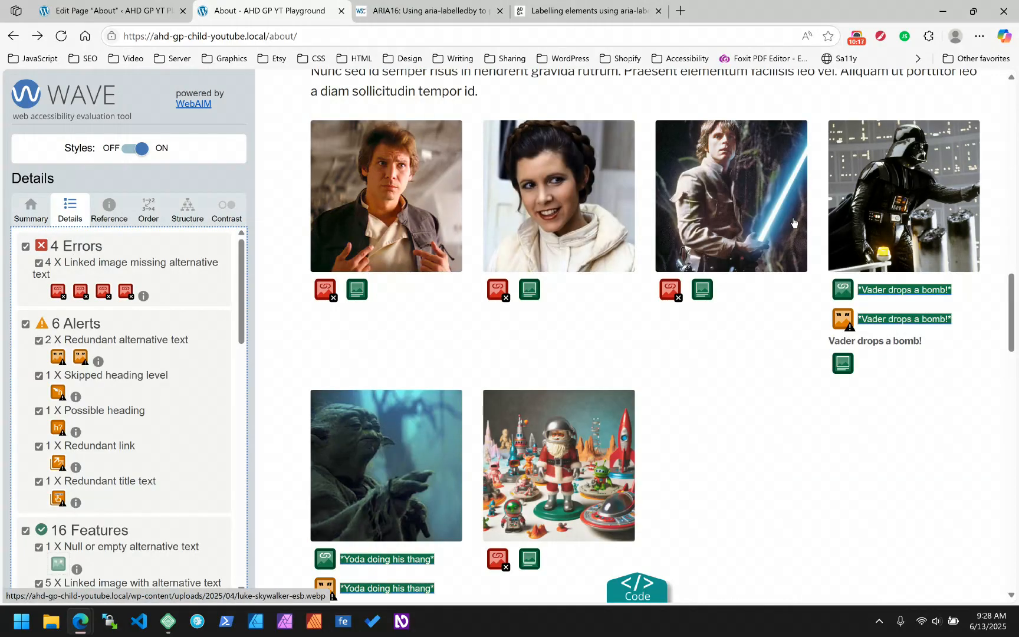
scroll(793, 223, "up", 3)
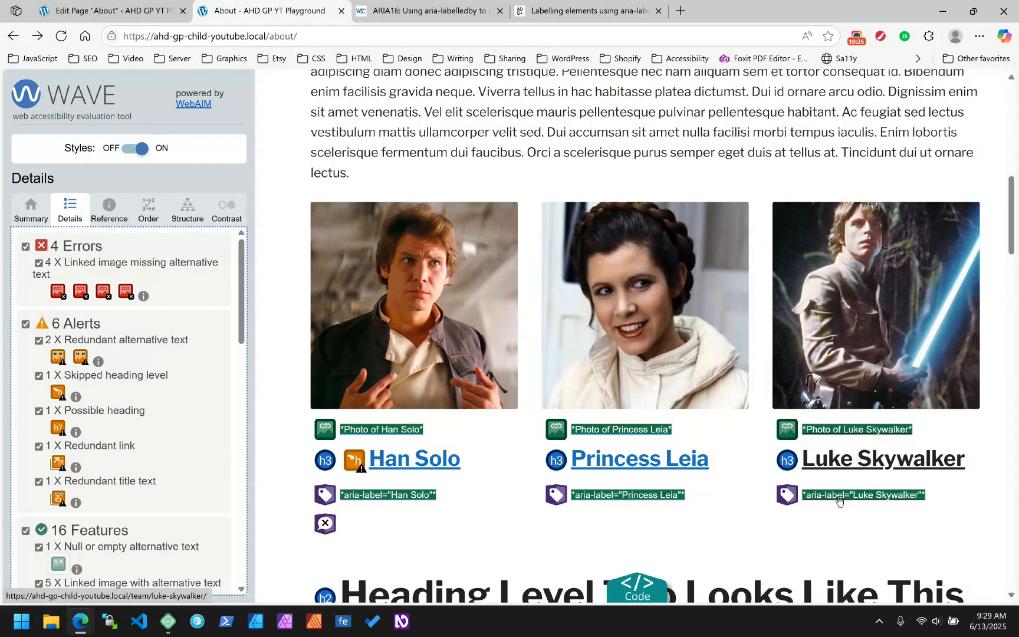
- Clear the Loop Item's ARIA label in the About page editor, keeping the Loop Item selected
key("ctrl+shift+Tab")
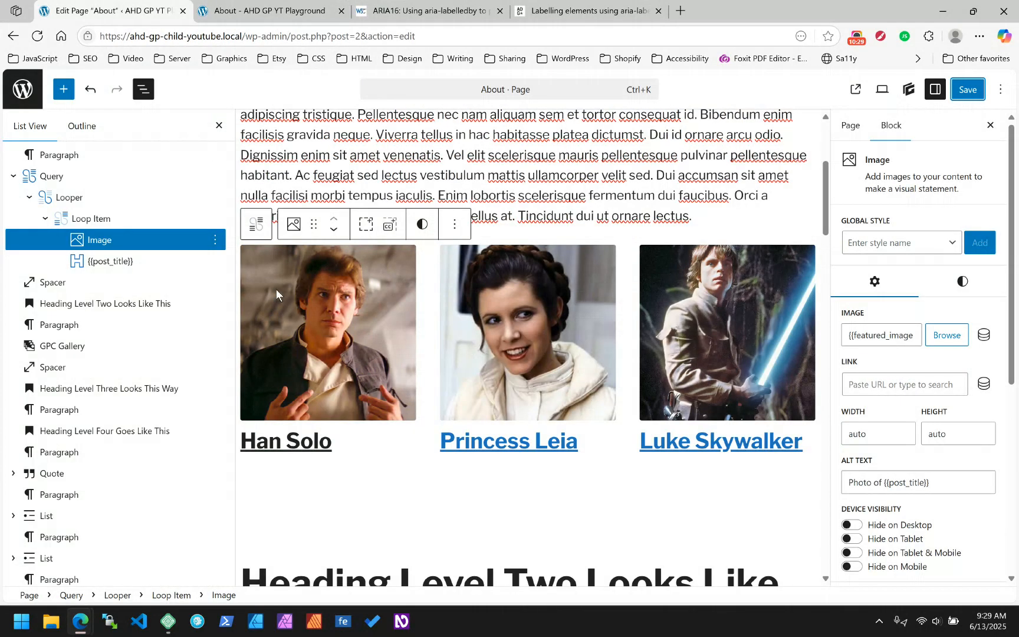
left_click(88, 219)
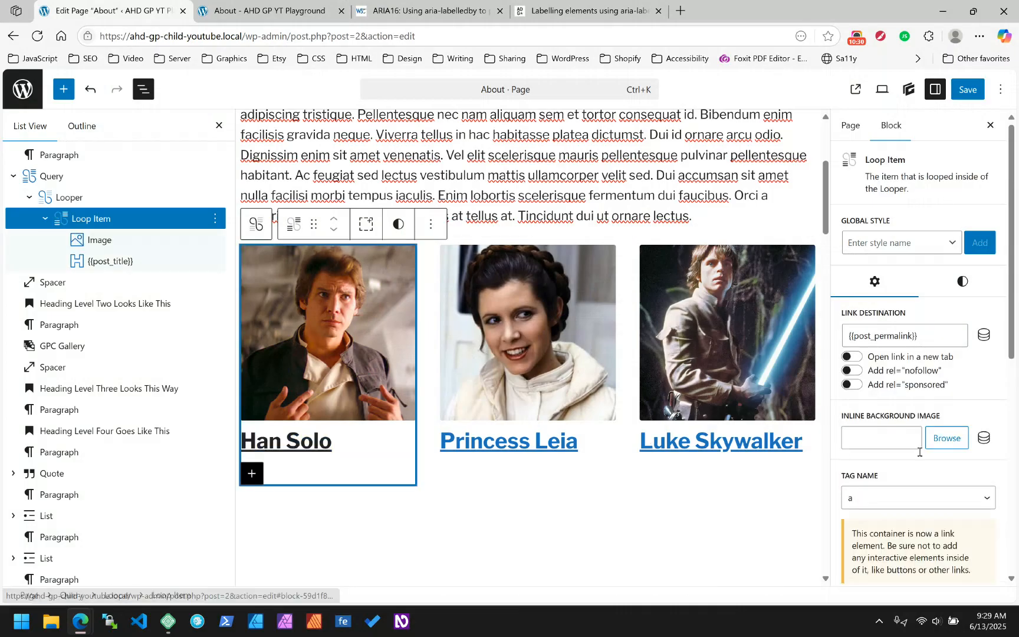
scroll(920, 452, "down", 7)
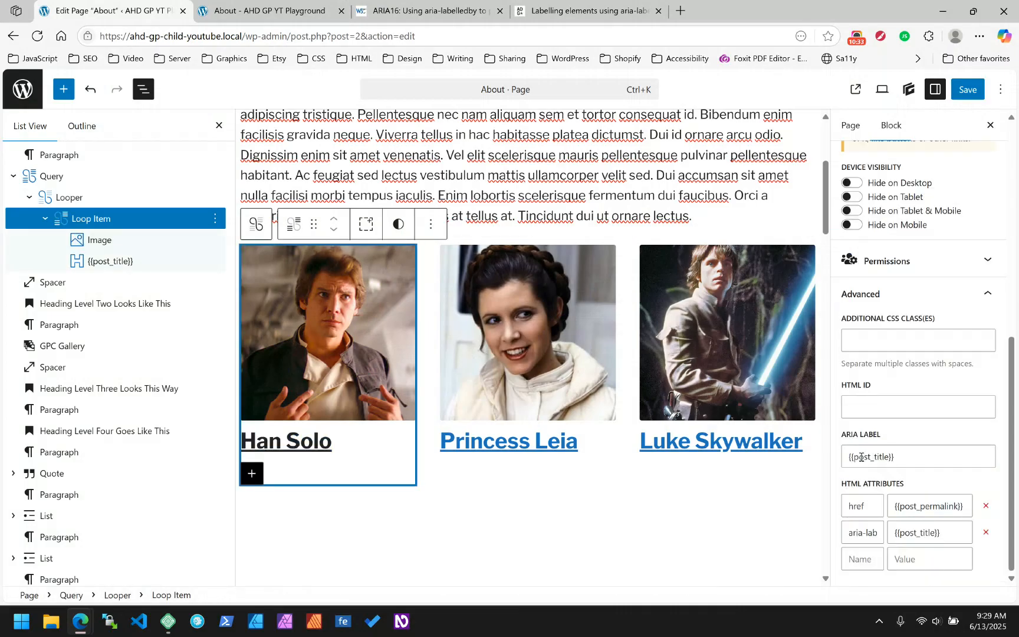
left_click_drag(902, 457, 836, 459)
key("BackSpace")
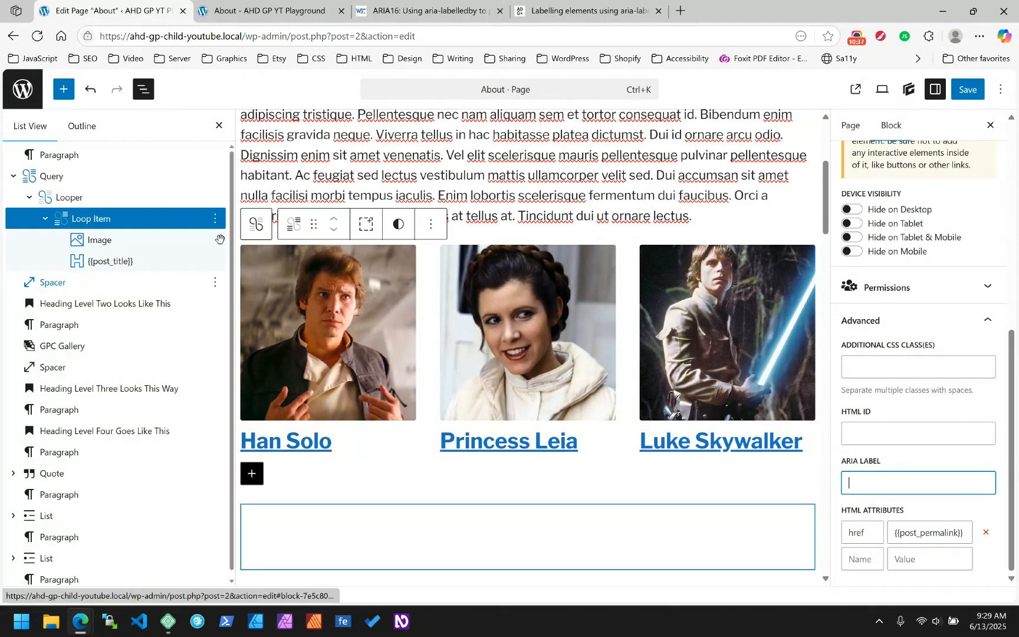
left_click(98, 219)
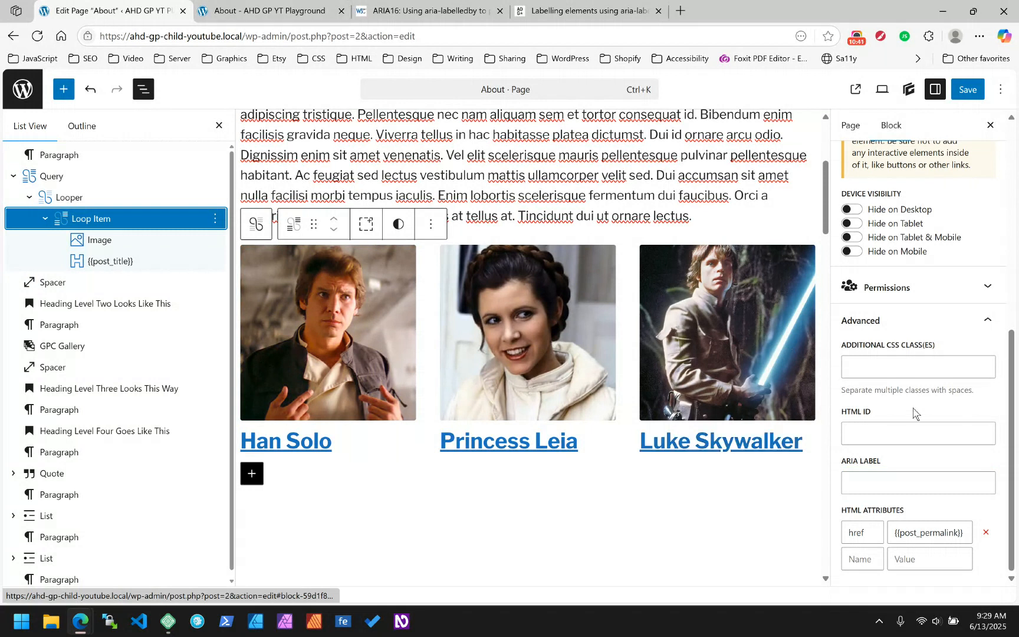
- Review the Accessibility Developer Guide's aria-label and aria-labelledby examples, highlighting the "bing" reference and the "No, Bing!" label text
left_click(607, 5)
scroll(372, 345, "down", 10)
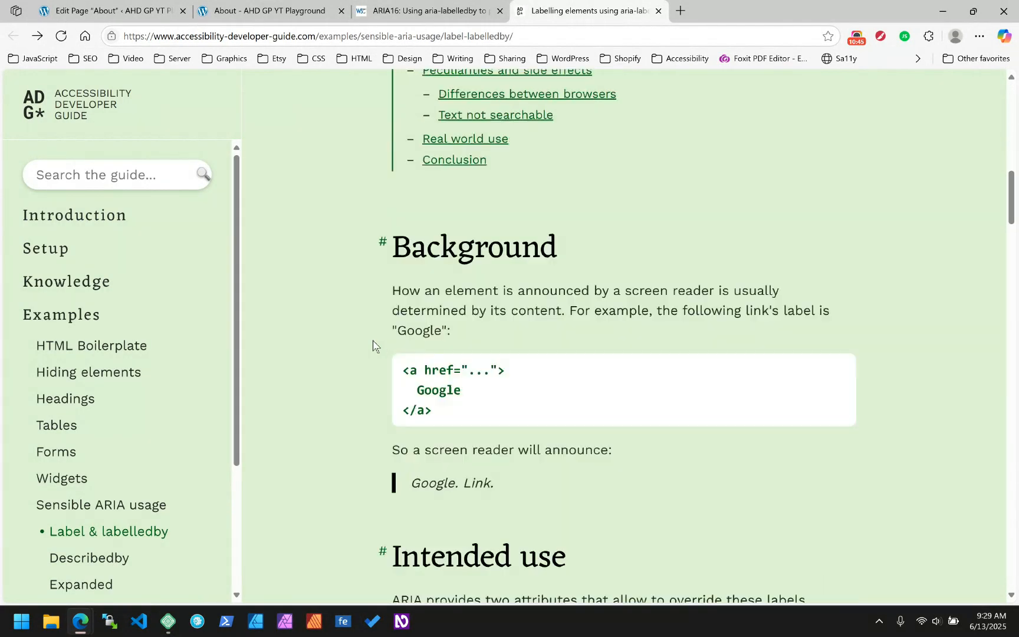
scroll(373, 340, "down", 2)
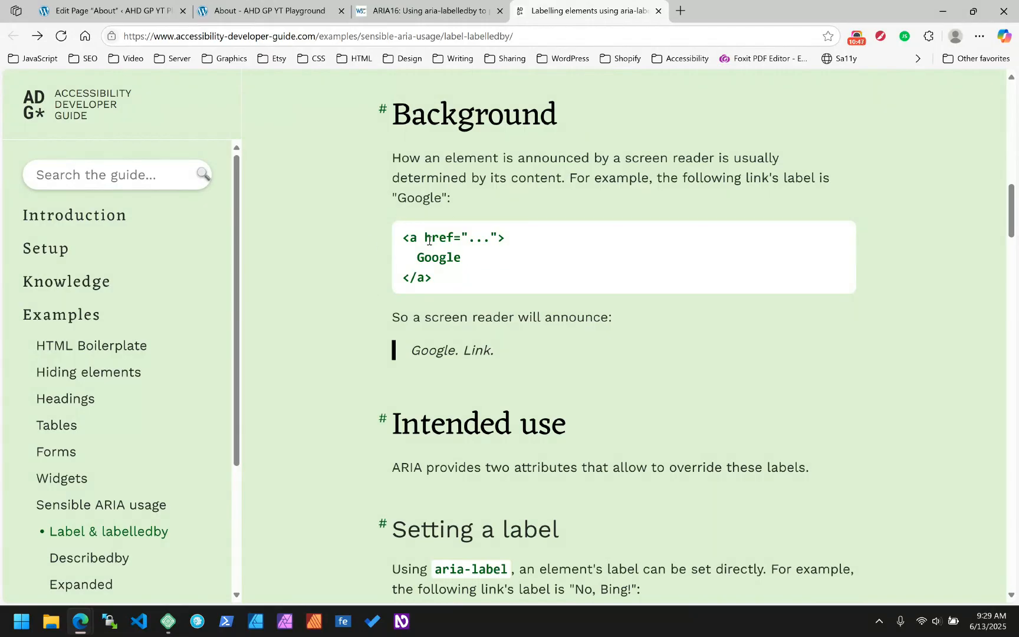
scroll(358, 302, "down", 4)
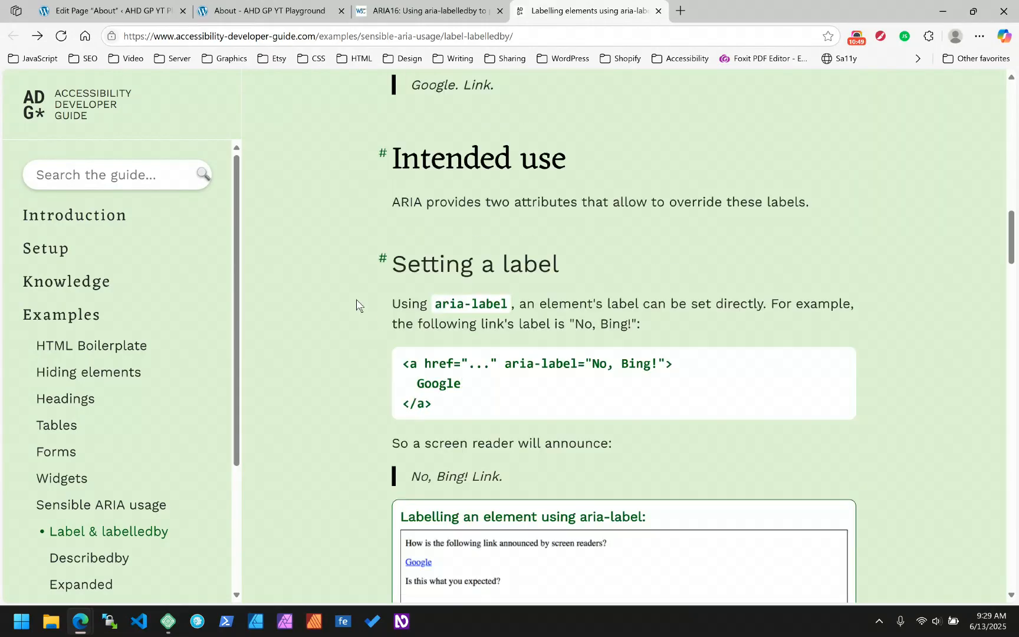
scroll(370, 302, "down", 13)
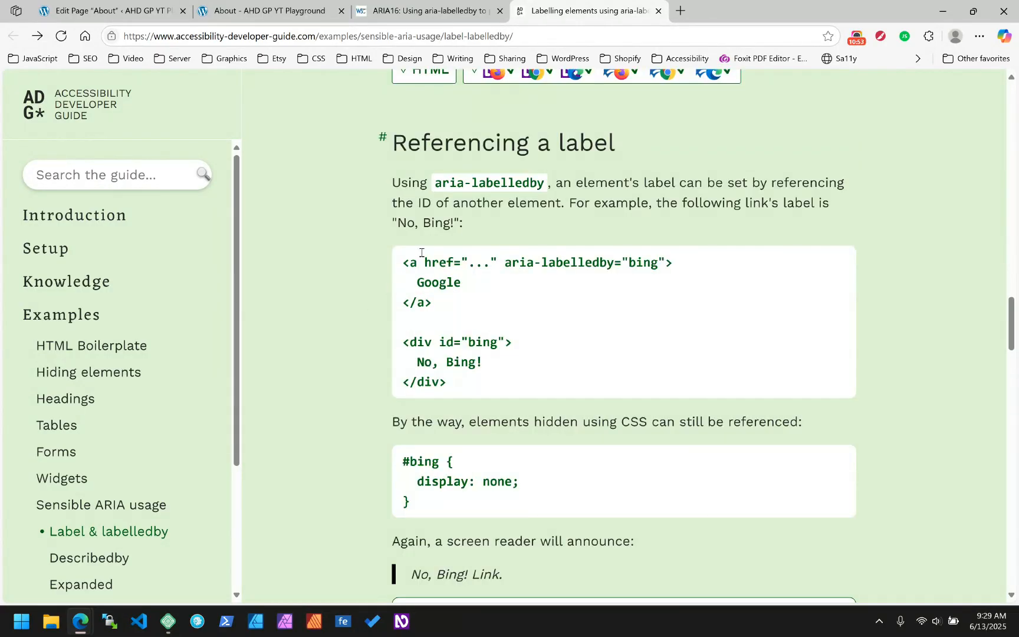
double_click(644, 263)
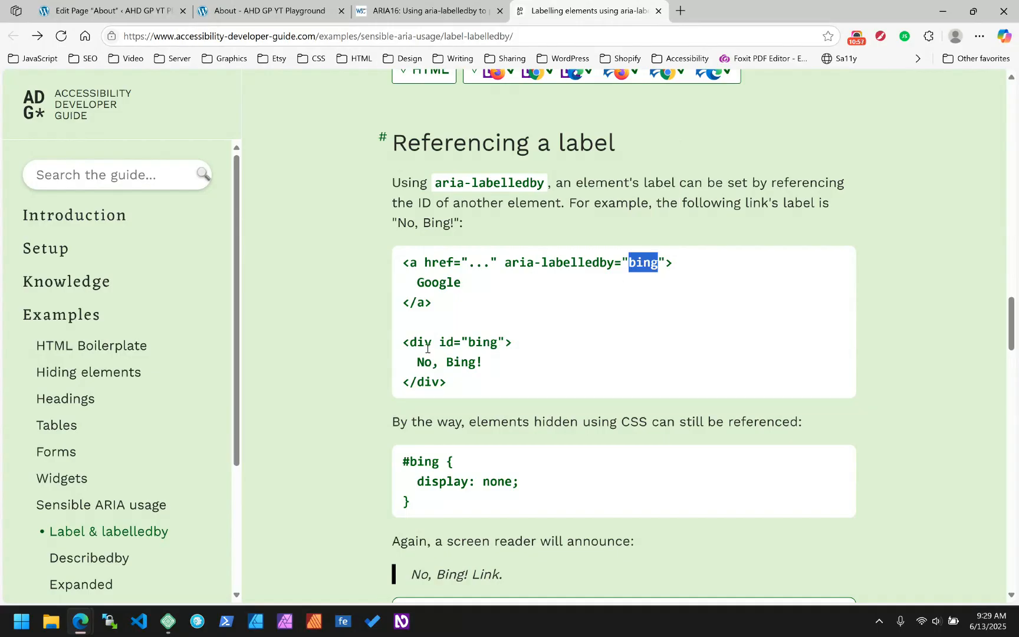
left_click_drag(417, 362, 487, 364)
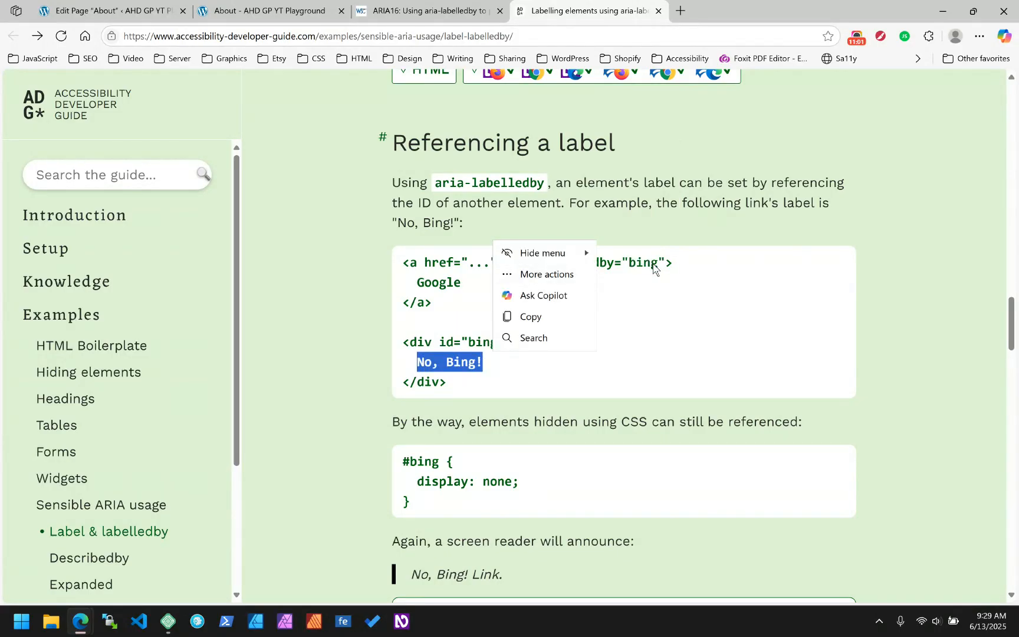
- Reload the front-end About page to view the team cards without the WAVE overlay, and return to the page editor
left_click(270, 12)
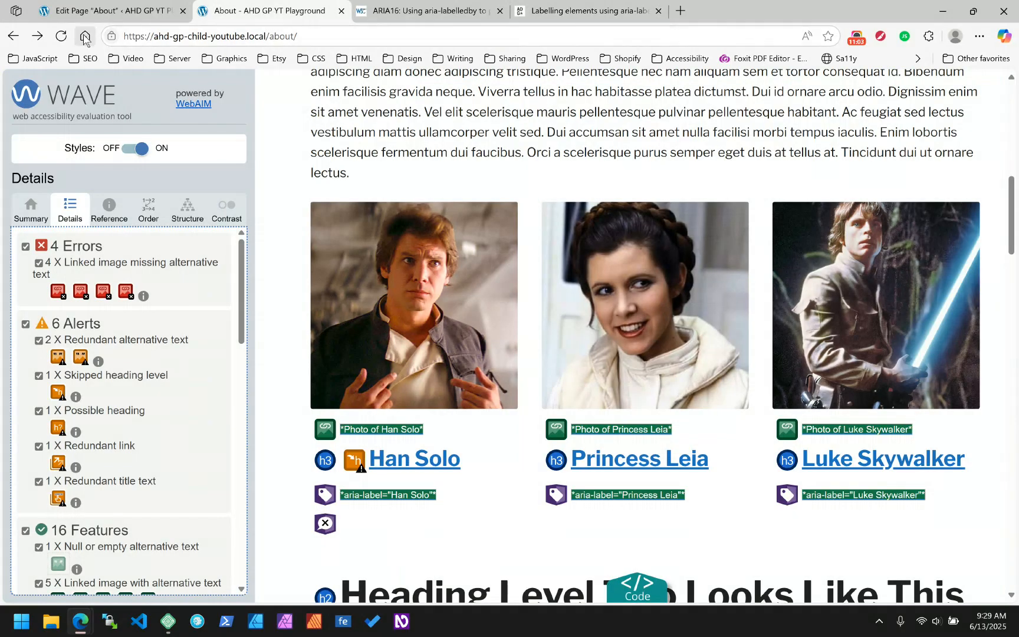
left_click(61, 36)
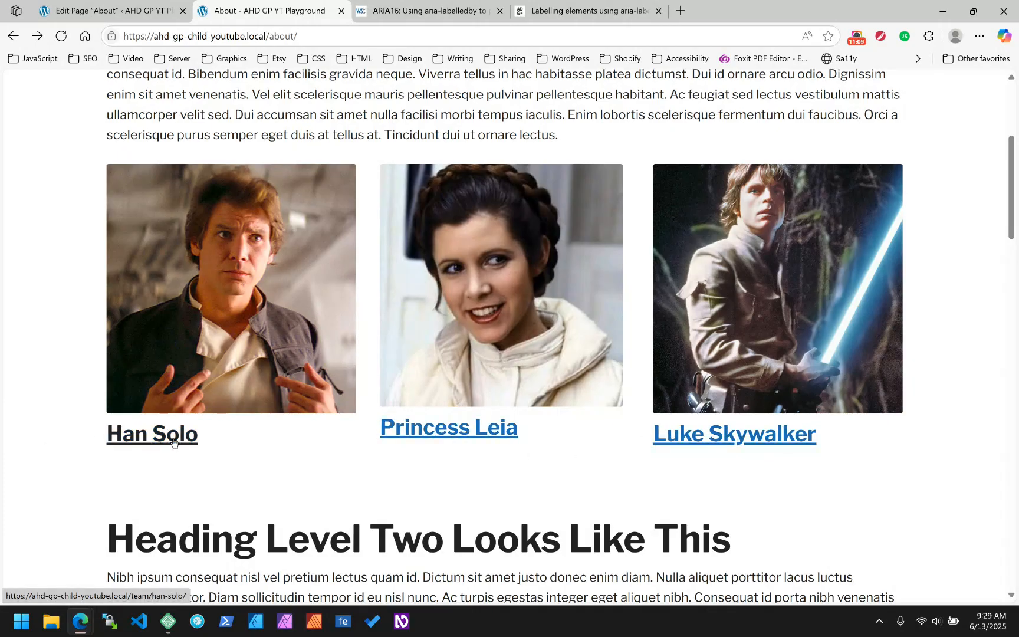
left_click(118, 11)
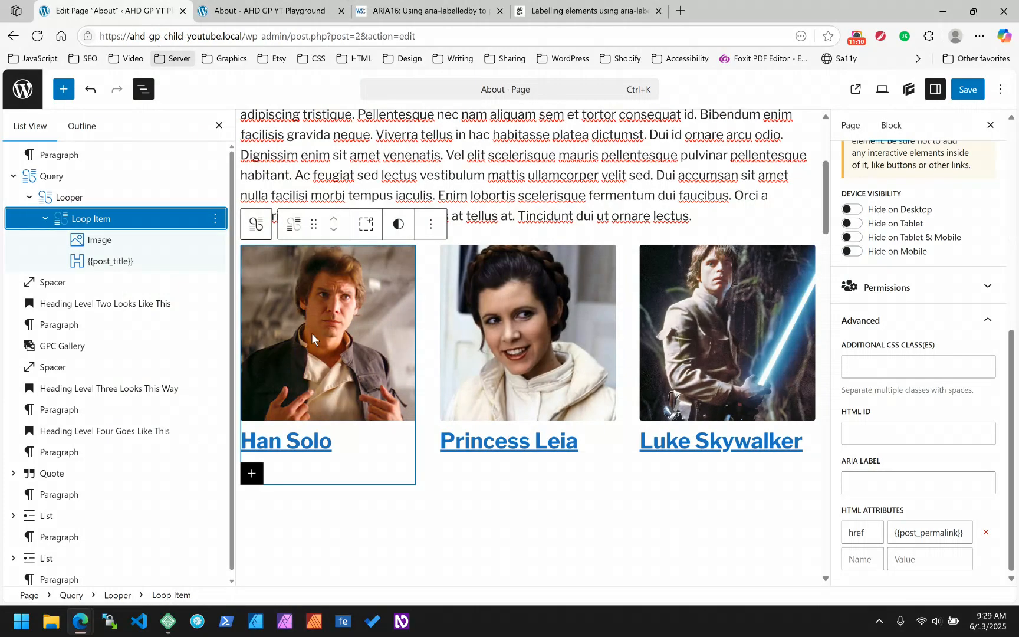
- Give the {{post_title}} heading inside the Loop Item the HTML ID title-loop_index
left_click(109, 261)
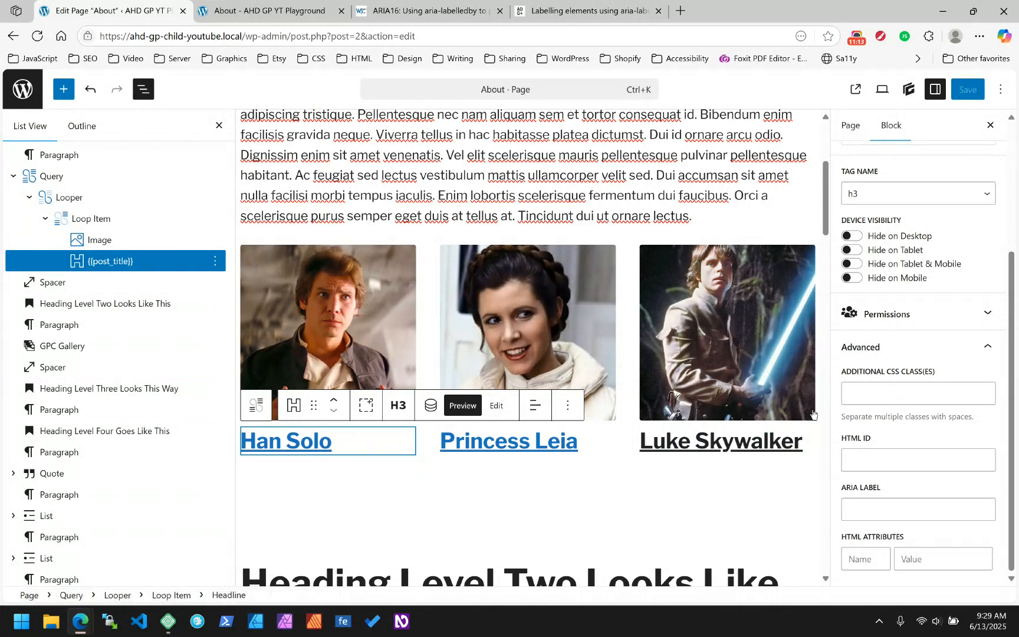
left_click(898, 455)
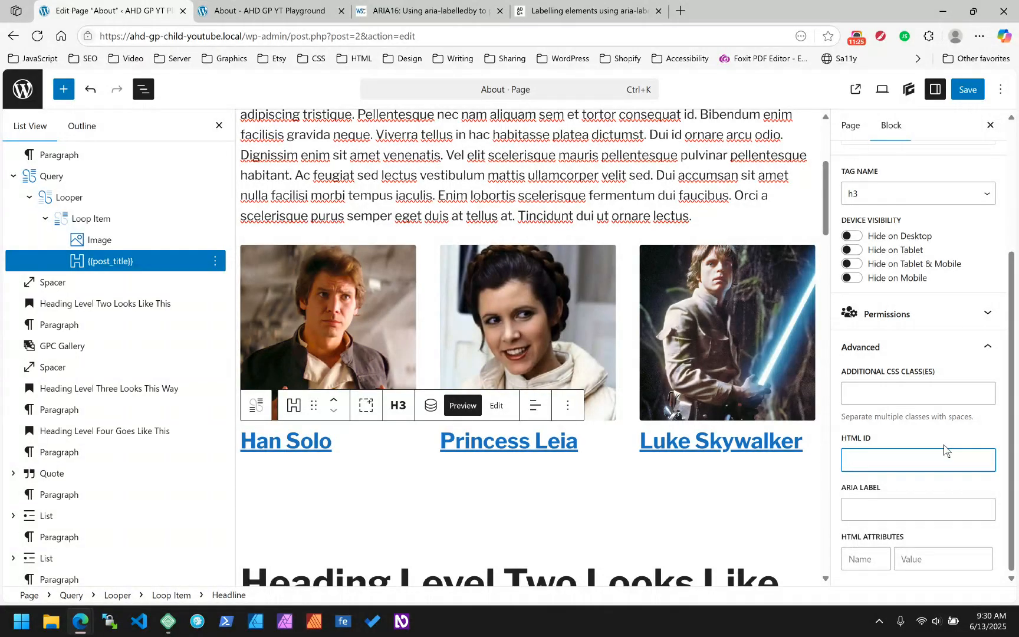
type("title")
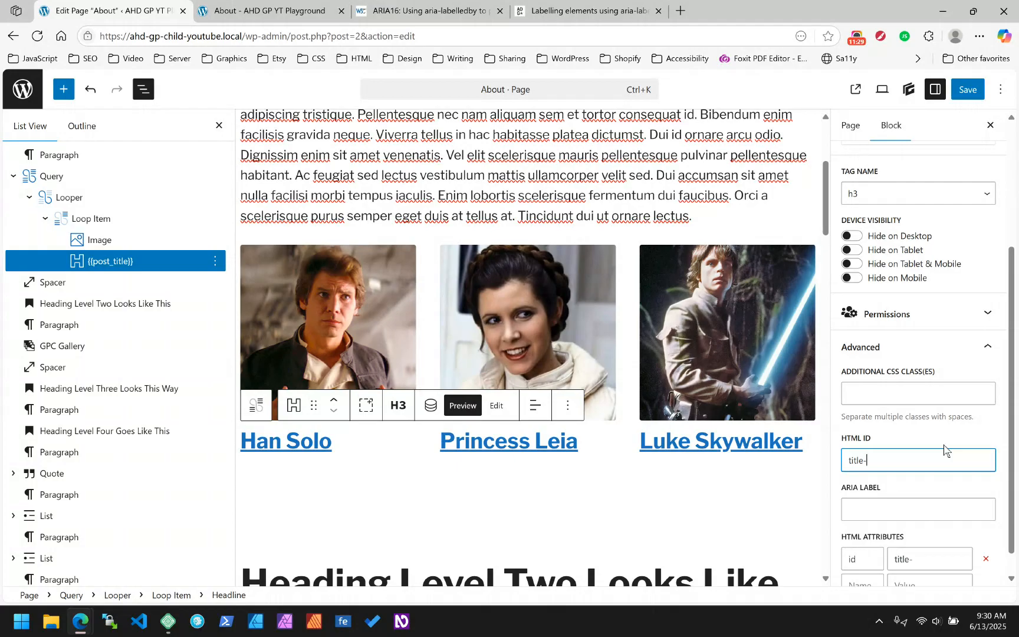
type("-{{loop_index")
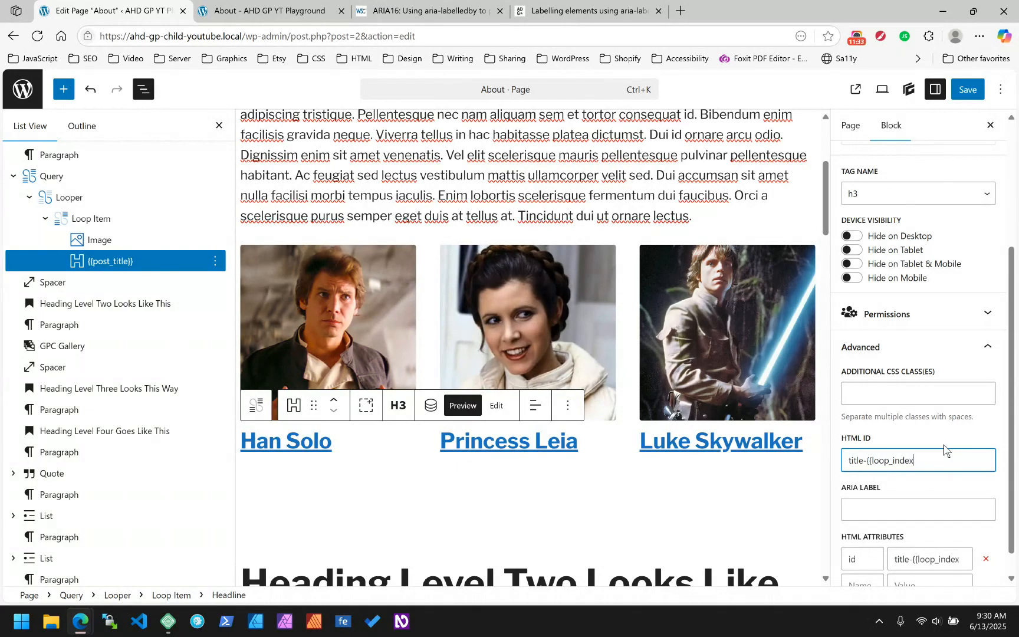
key("Tab")
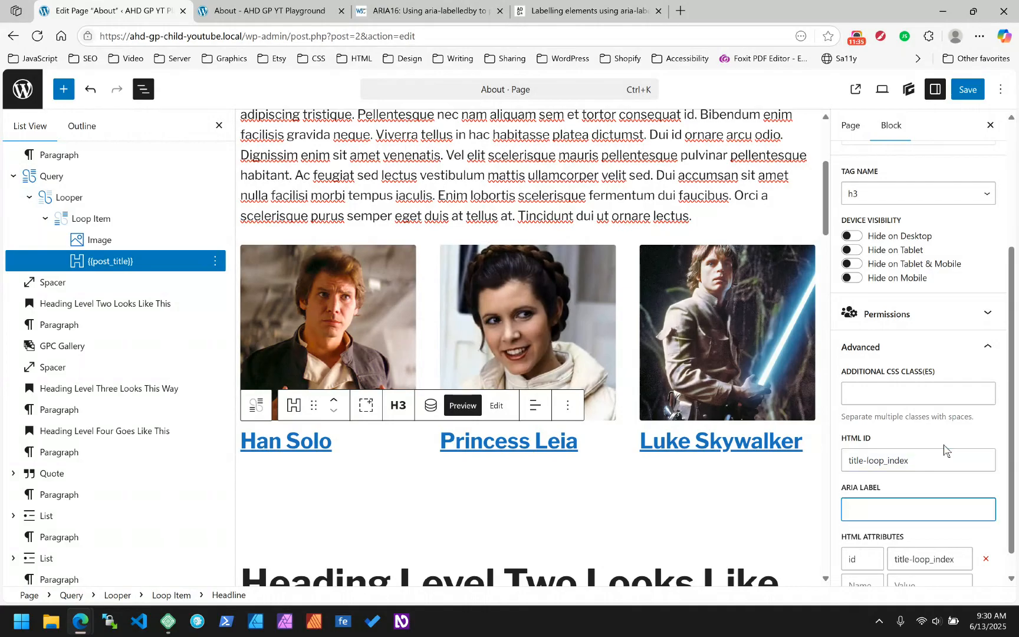
scroll(921, 460, "down", 1)
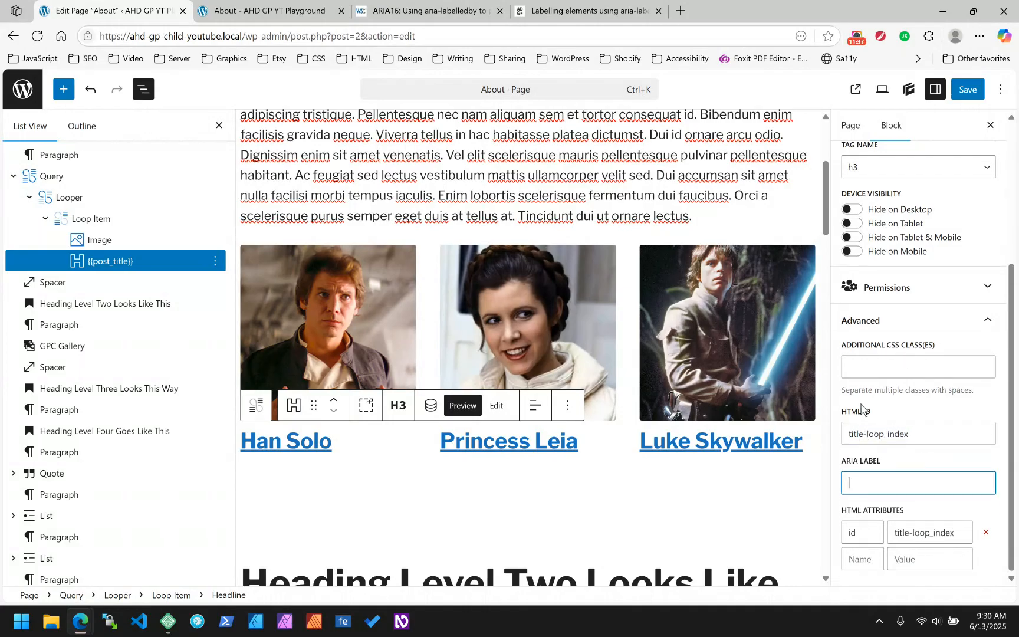
- Correct the heading's id attribute value to title-{{loop_index}} and save the About page
left_click_drag(932, 435, 831, 441)
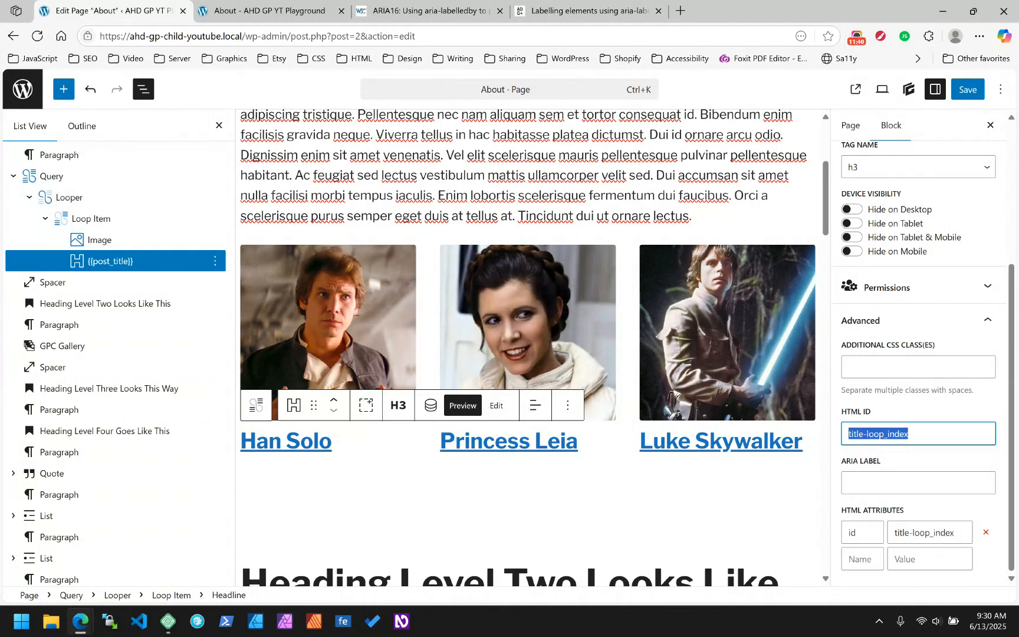
left_click(913, 533)
type("{{")
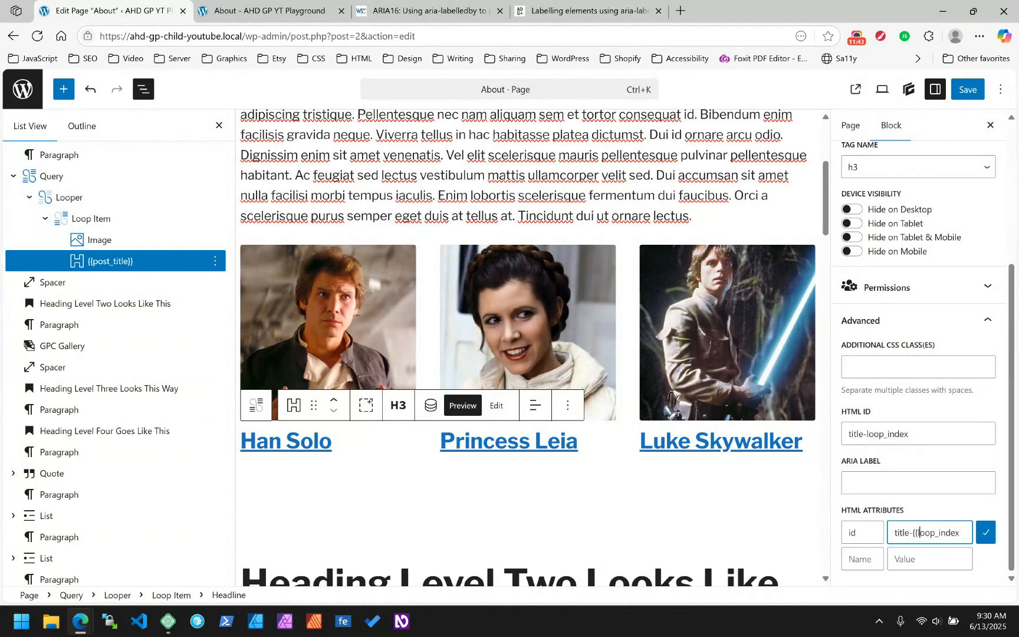
type("}}")
left_click(985, 538)
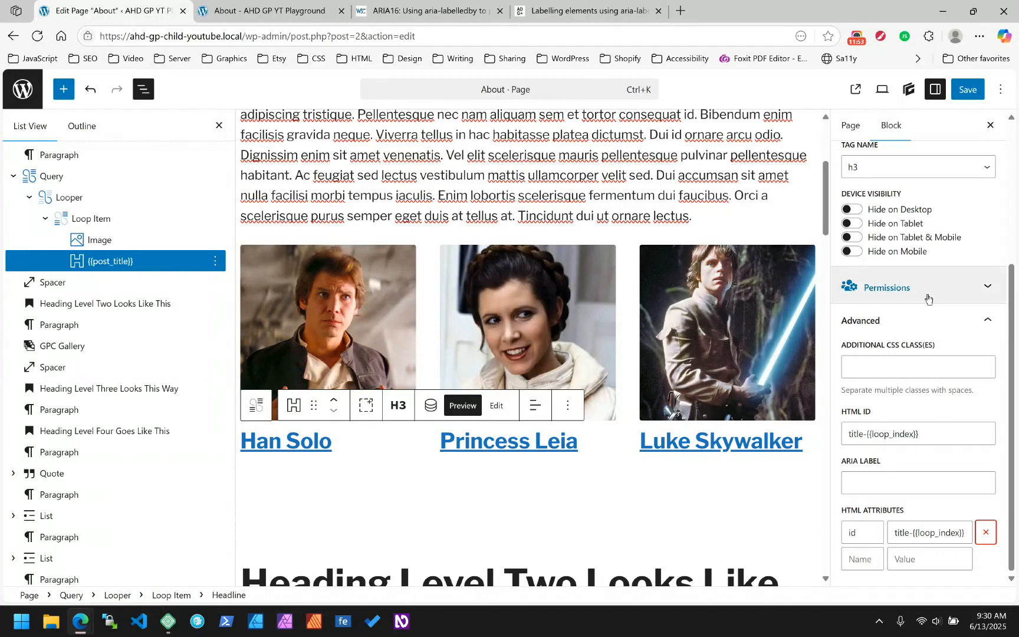
left_click(972, 92)
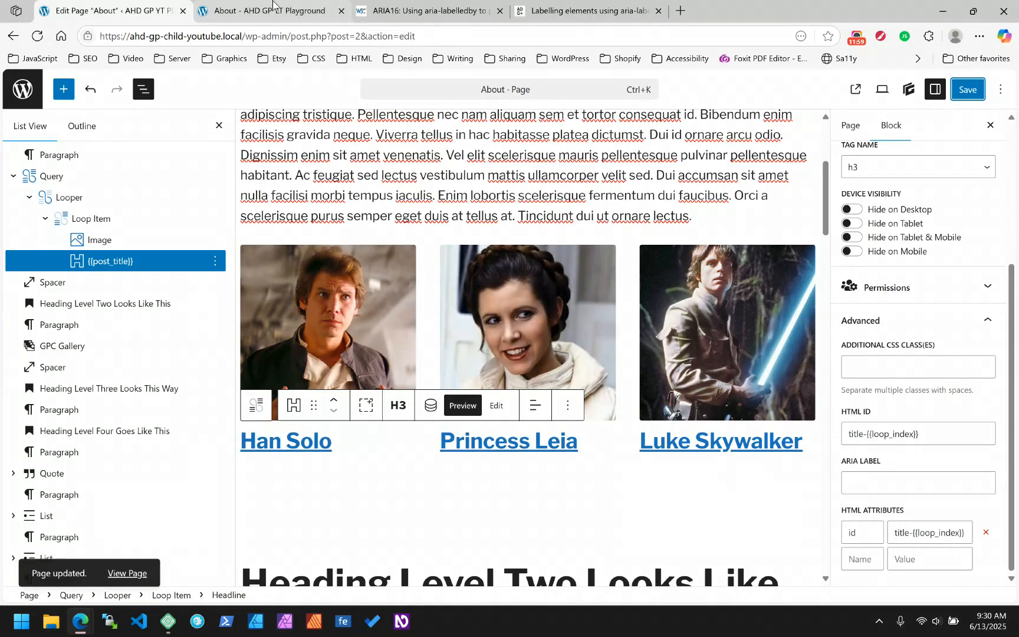
- Refresh the front-end About page and inspect the Han Solo heading's id in an enlarged developer tools pane
mouse_move(273, 3)
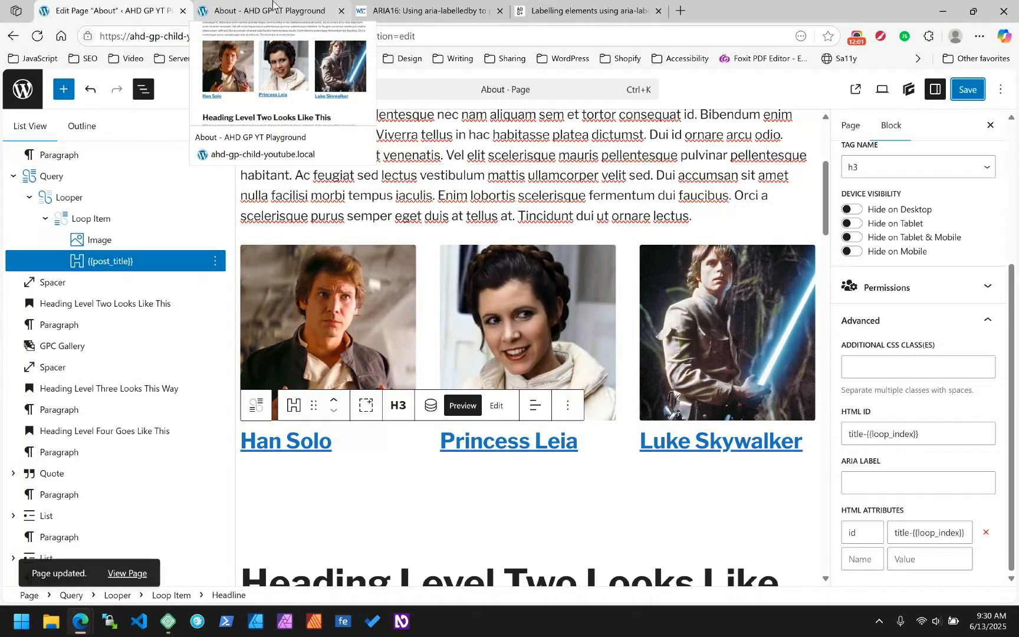
left_click(273, 2)
left_click(61, 36)
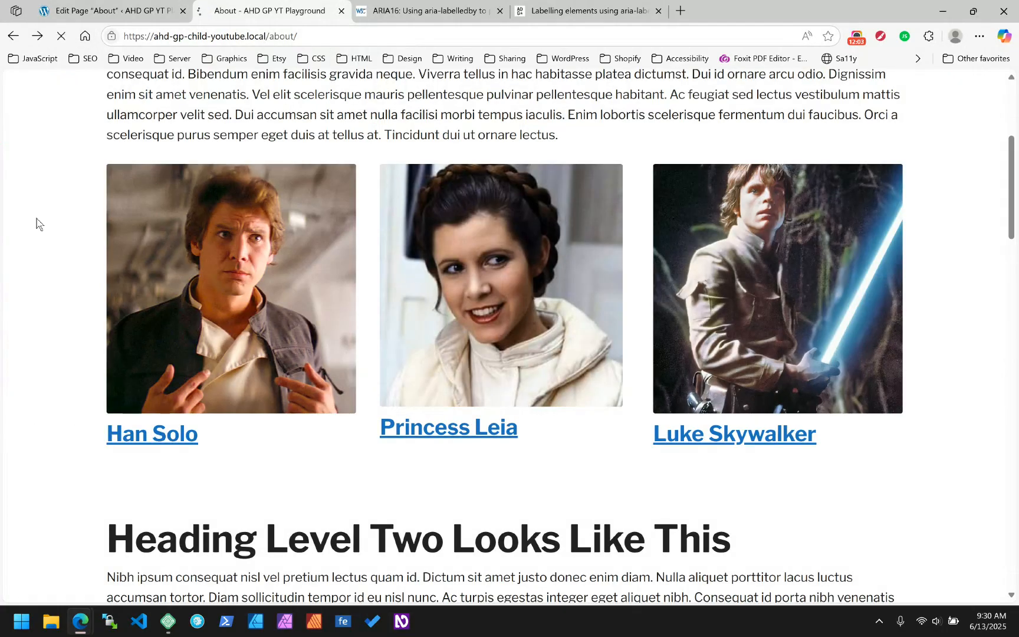
right_click(142, 450)
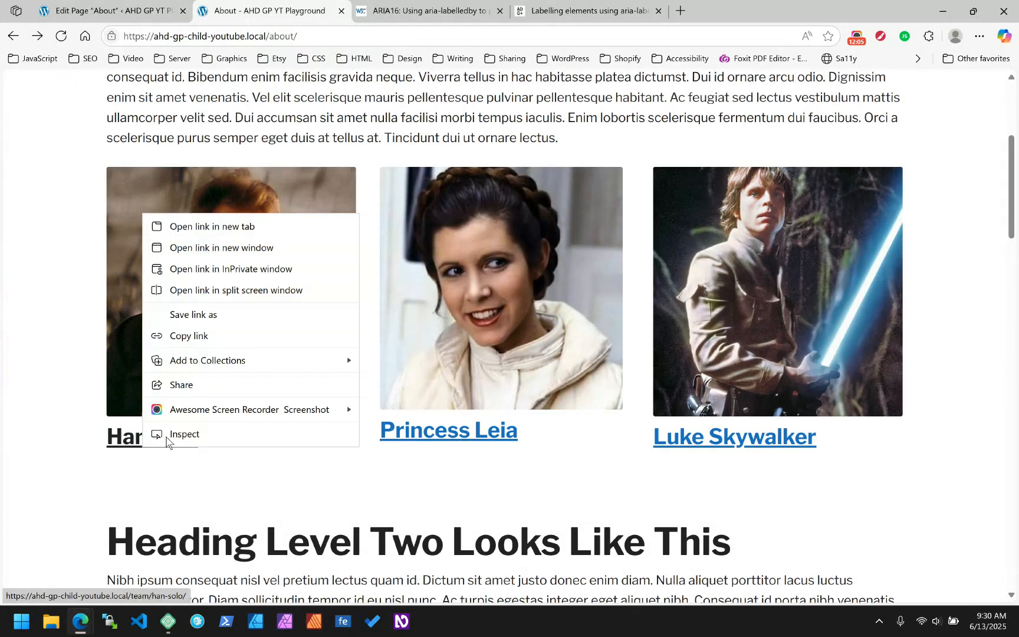
left_click(201, 437)
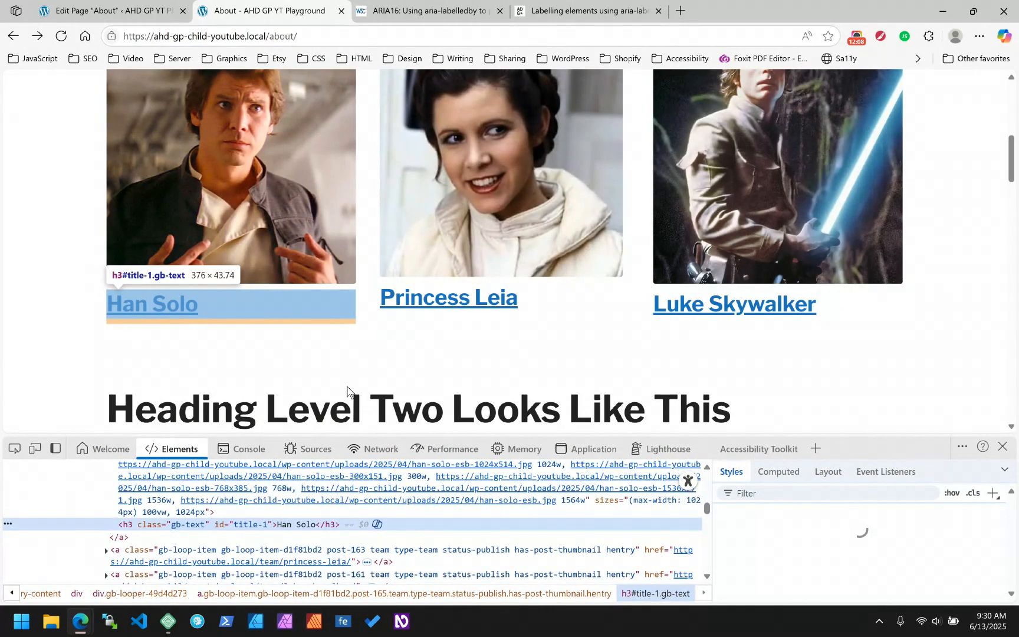
left_click_drag(346, 439, 347, 386)
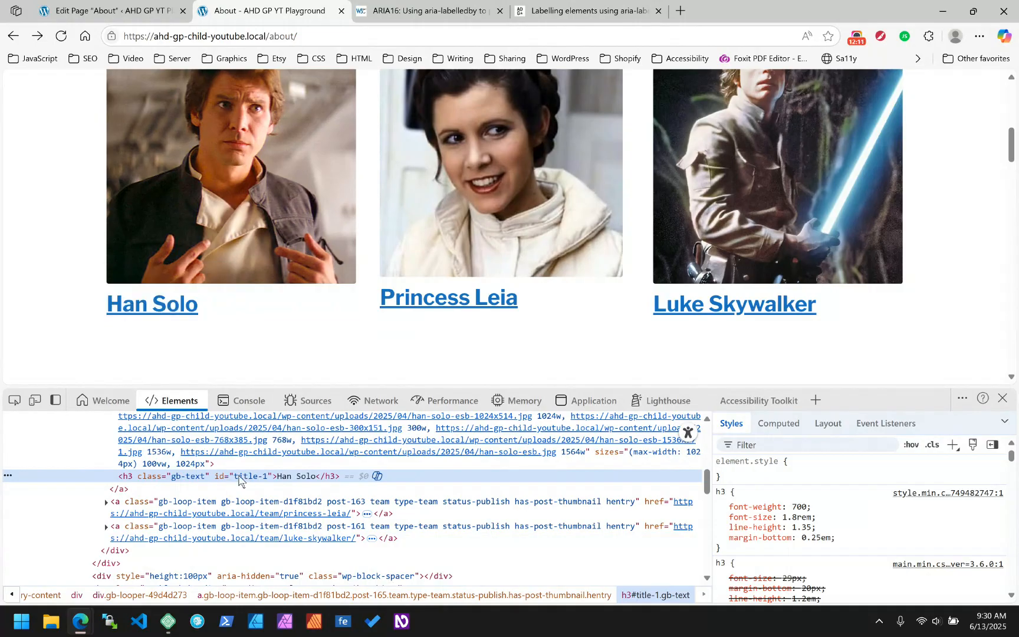
- Expand the Princess Leia and Luke Skywalker link elements in the markup to check their heading ids, and close the developer tools
left_click(108, 505)
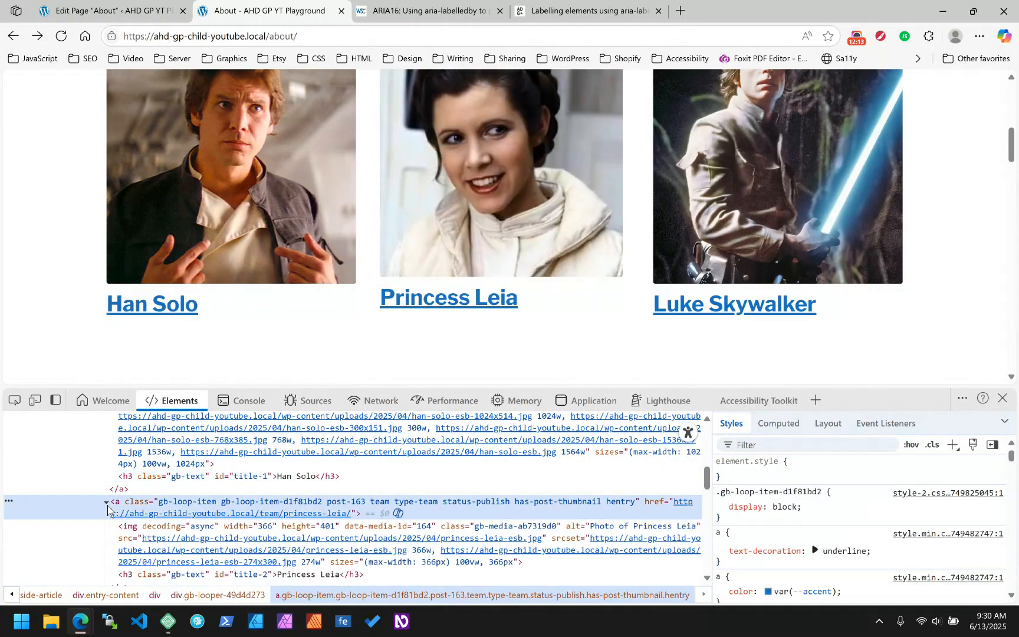
scroll(151, 516, "down", 2)
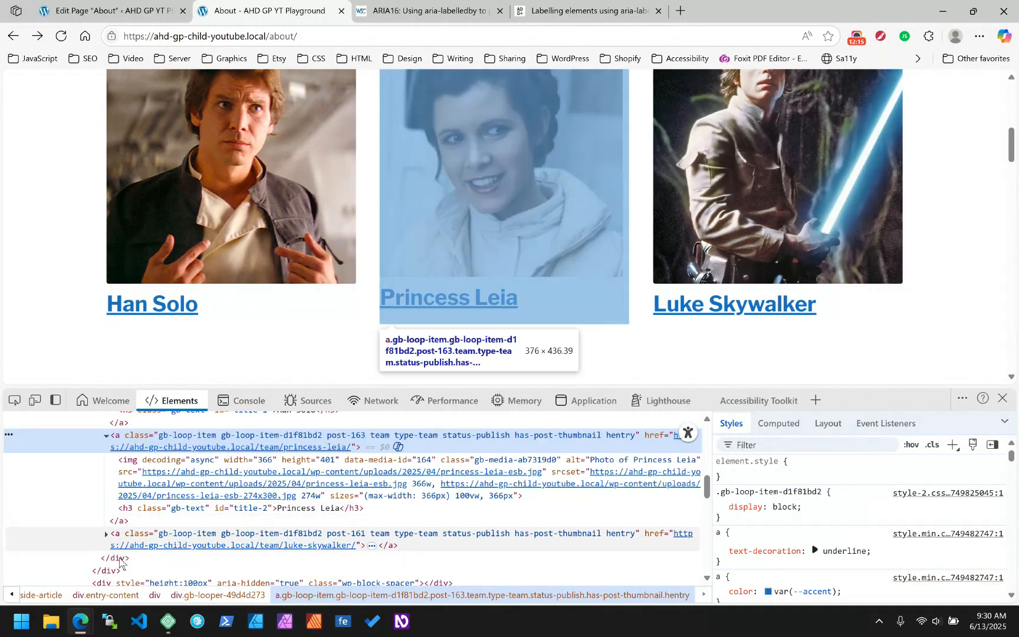
left_click(108, 538)
scroll(195, 507, "down", 4)
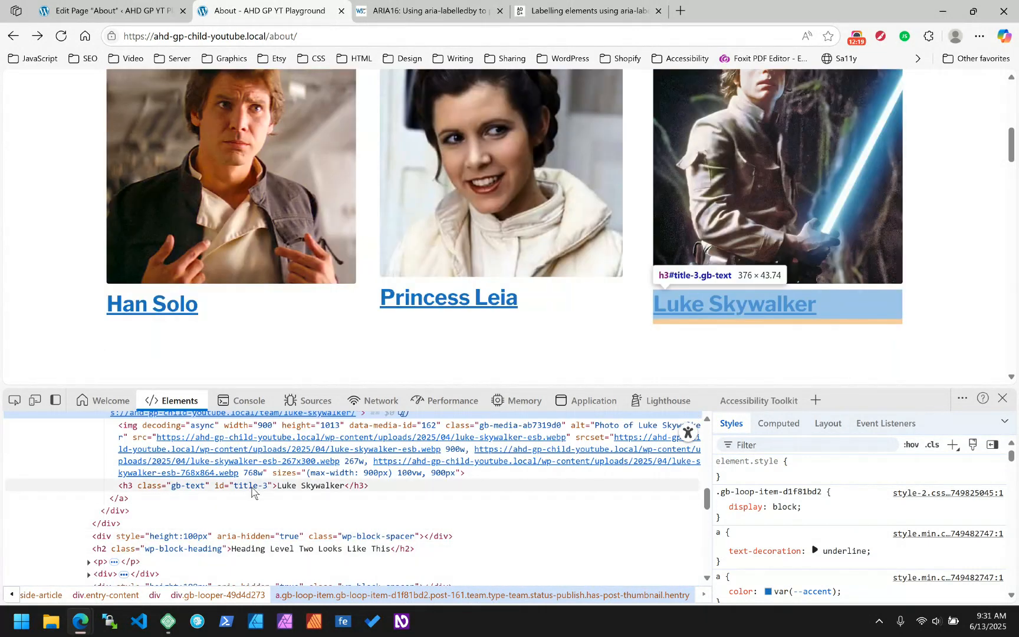
scroll(252, 491, "up", 2)
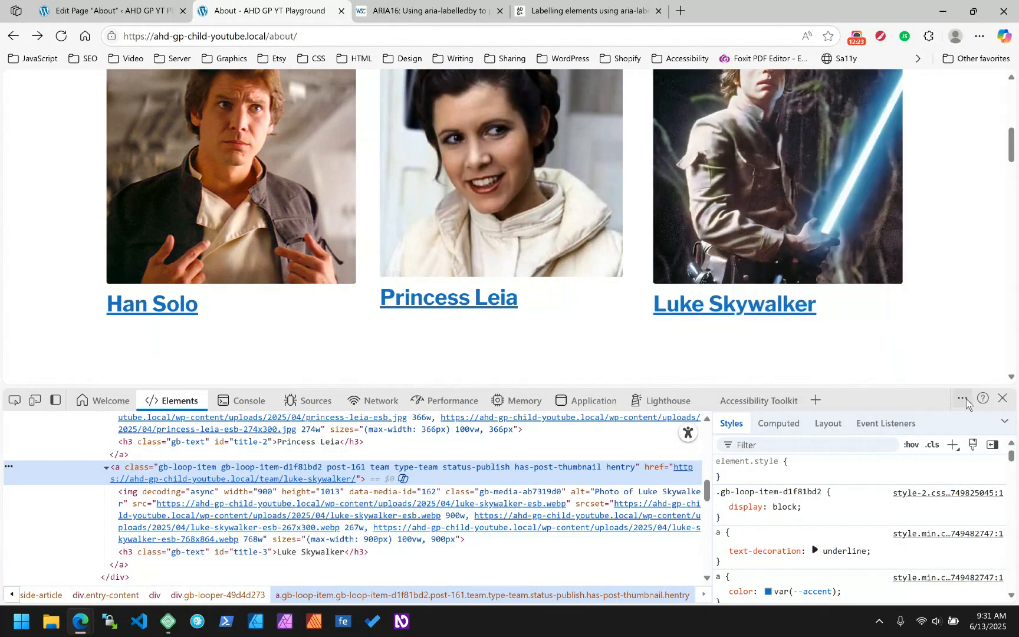
left_click(1002, 398)
- Start a new HTML attribute named aria-labelledby on the Loop Item in the About page editor
left_click(122, 5)
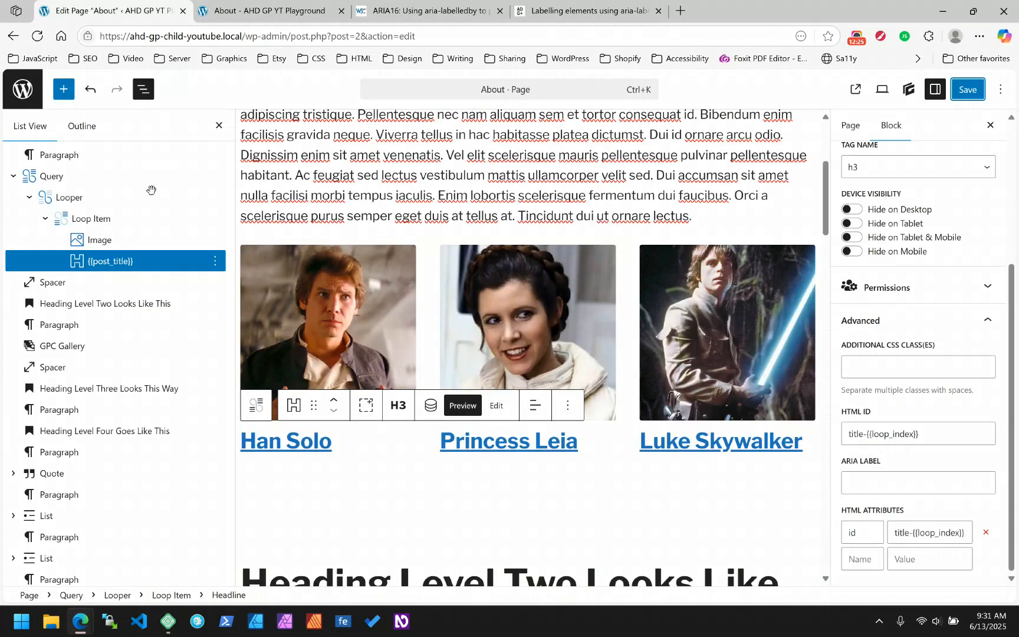
left_click(88, 219)
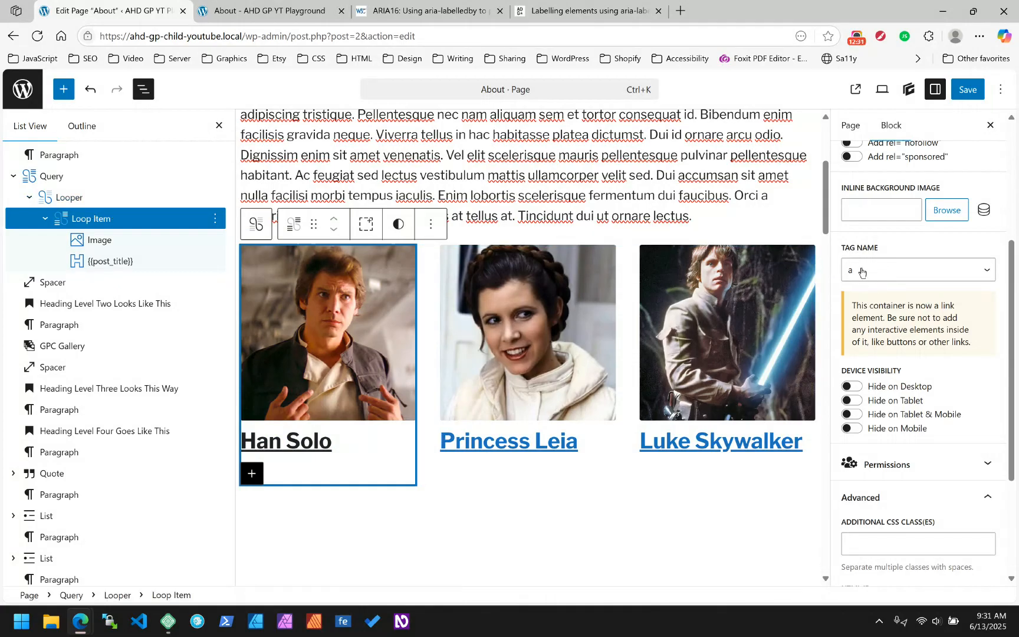
scroll(911, 286, "down", 3)
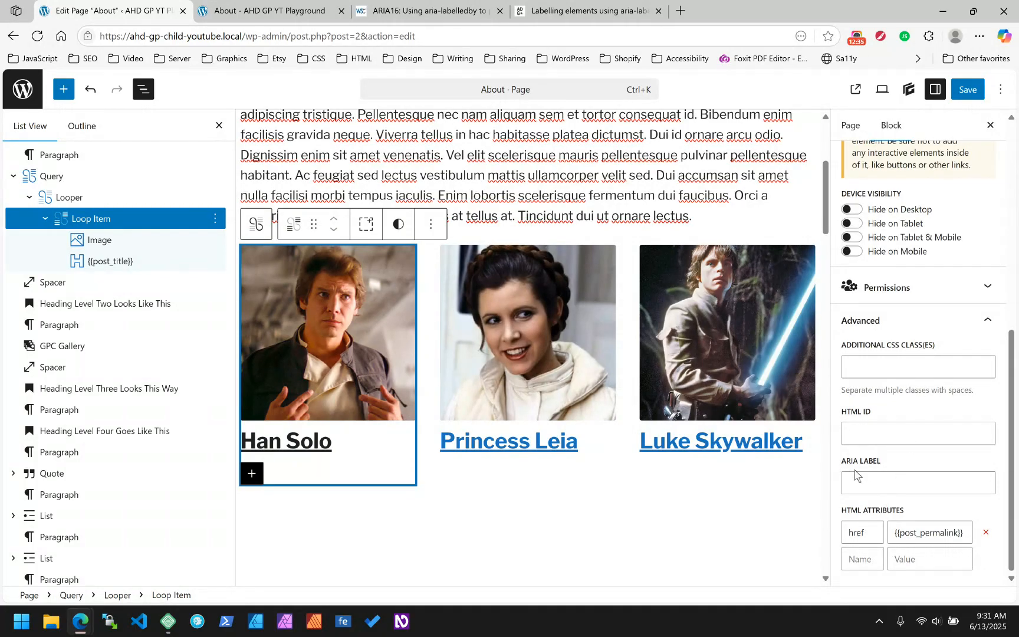
left_click(864, 560)
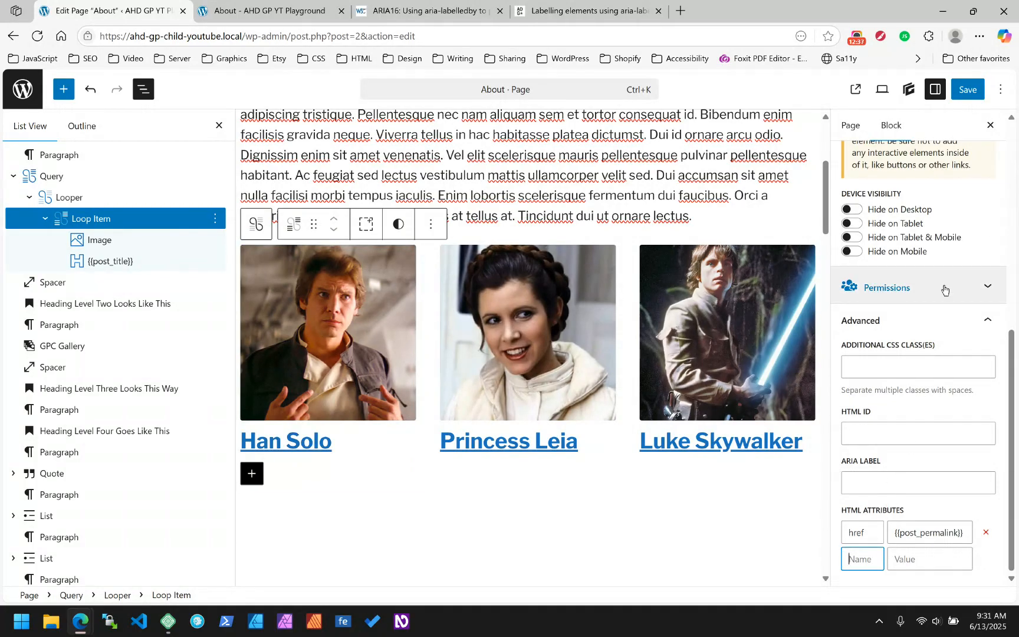
type("aria-la")
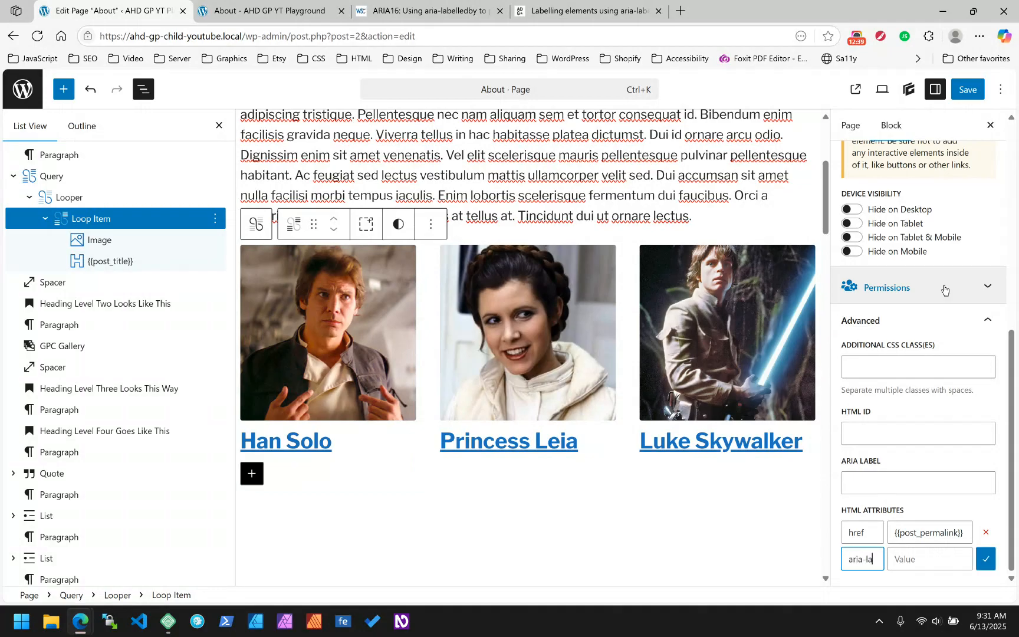
type("beled")
type("edby")
key("Tab")
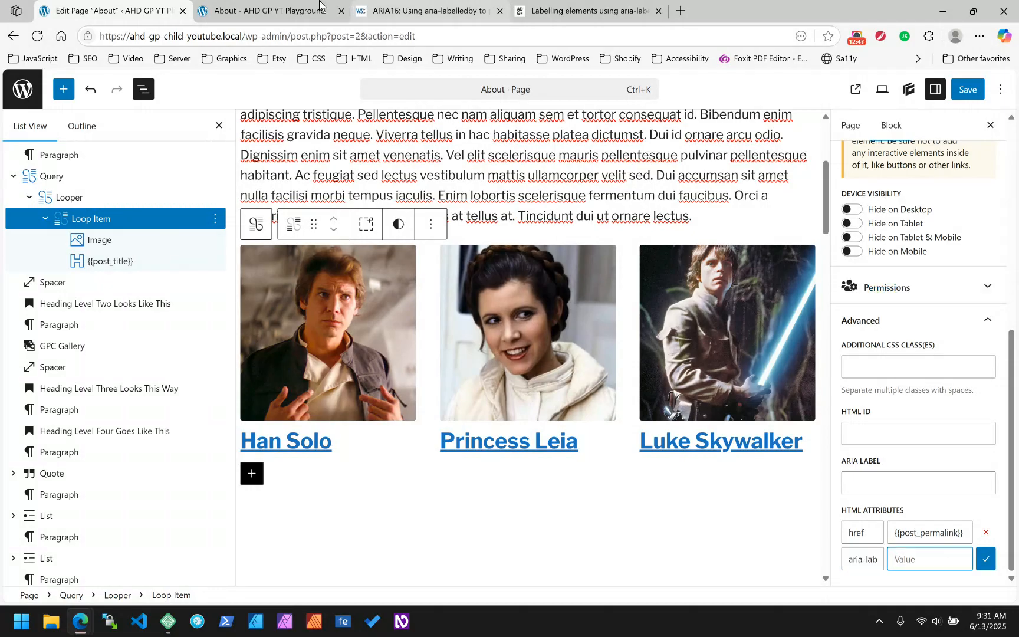
- Inspect the Han Solo heading on the front-end About page to check the id that the label must reference
left_click(232, 10)
scroll(269, 186, "down", 5)
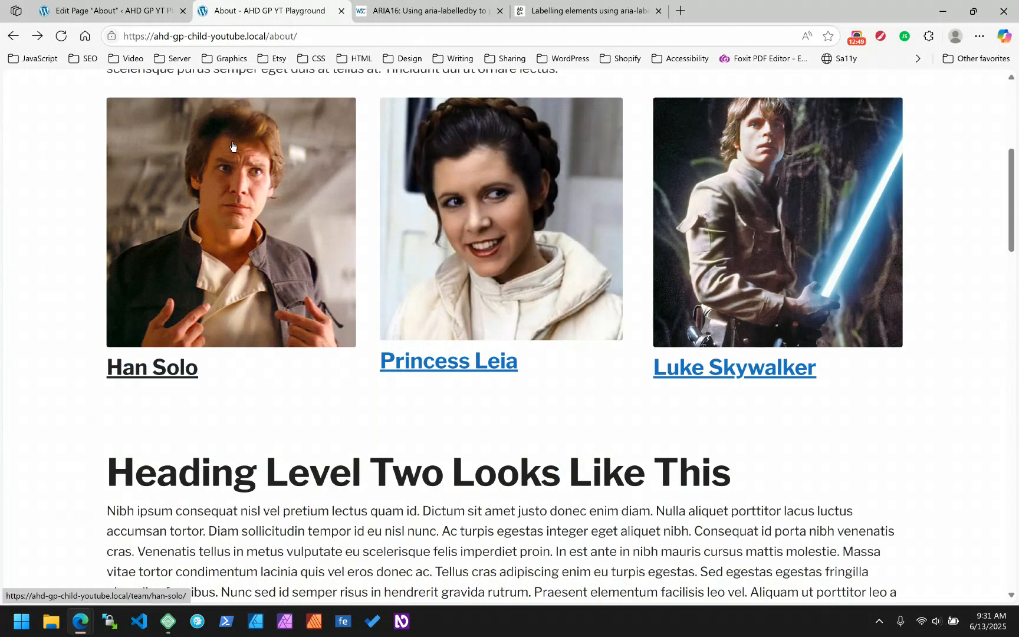
right_click(162, 373)
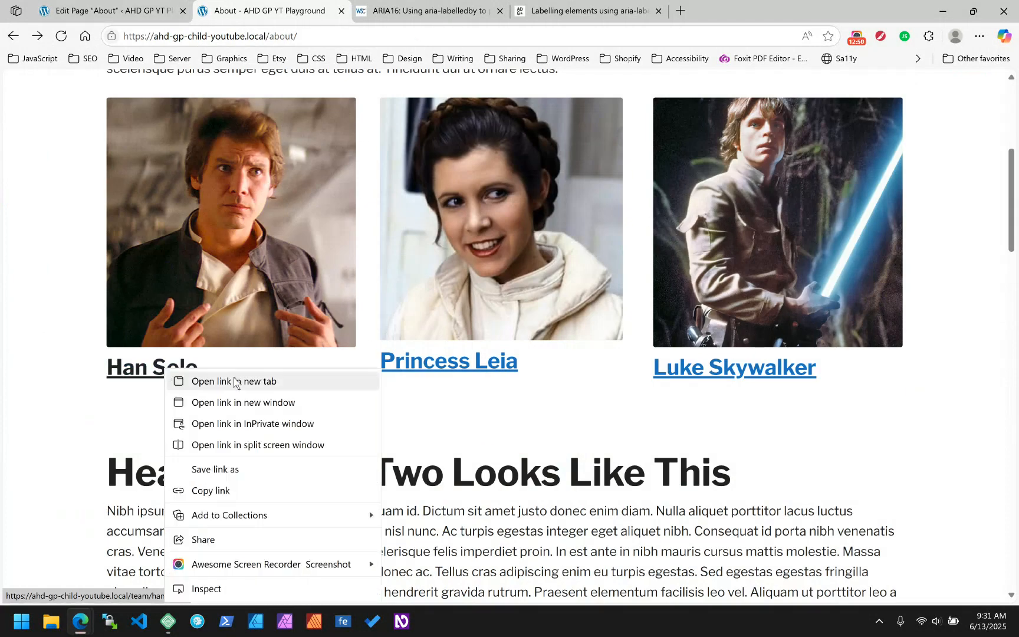
left_click(239, 589)
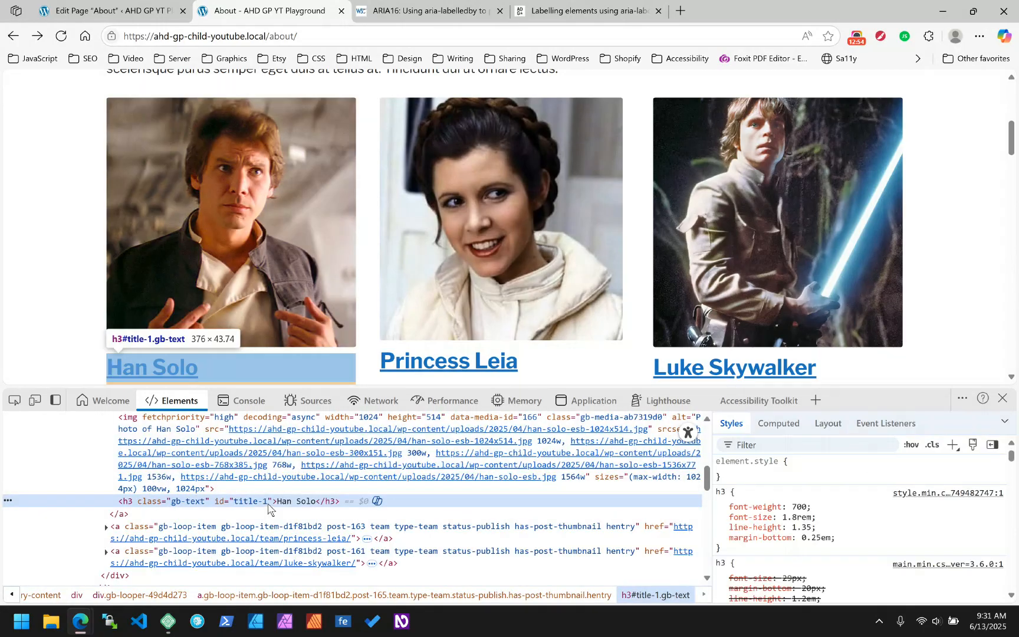
- Set the Loop Item's aria-labelledby attribute value to title-{{loop_index}} and save the About page
left_click(109, 11)
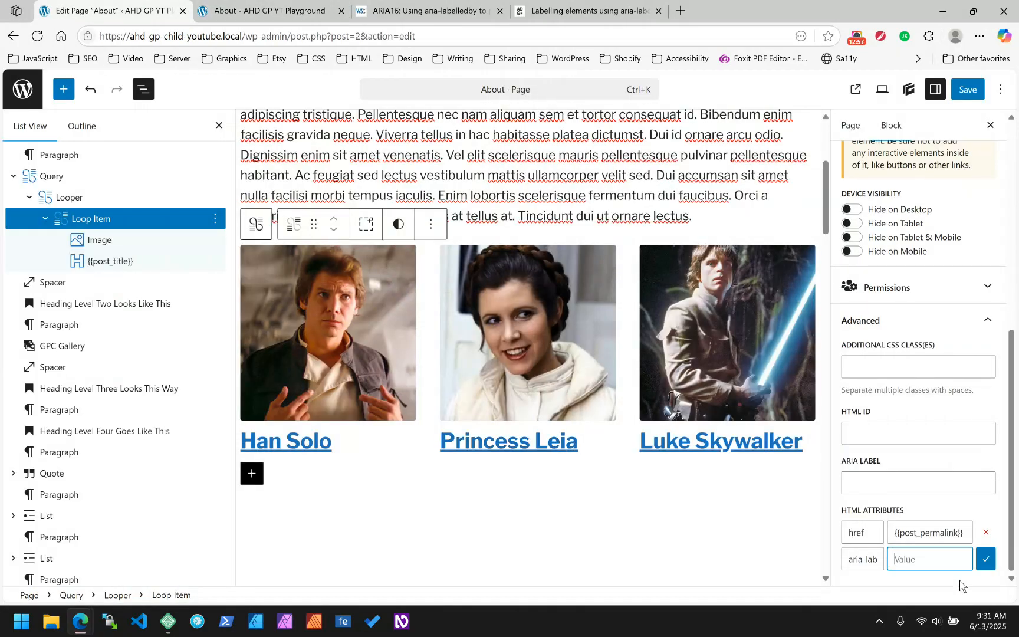
type("title-{{loop_index}}")
left_click(986, 559)
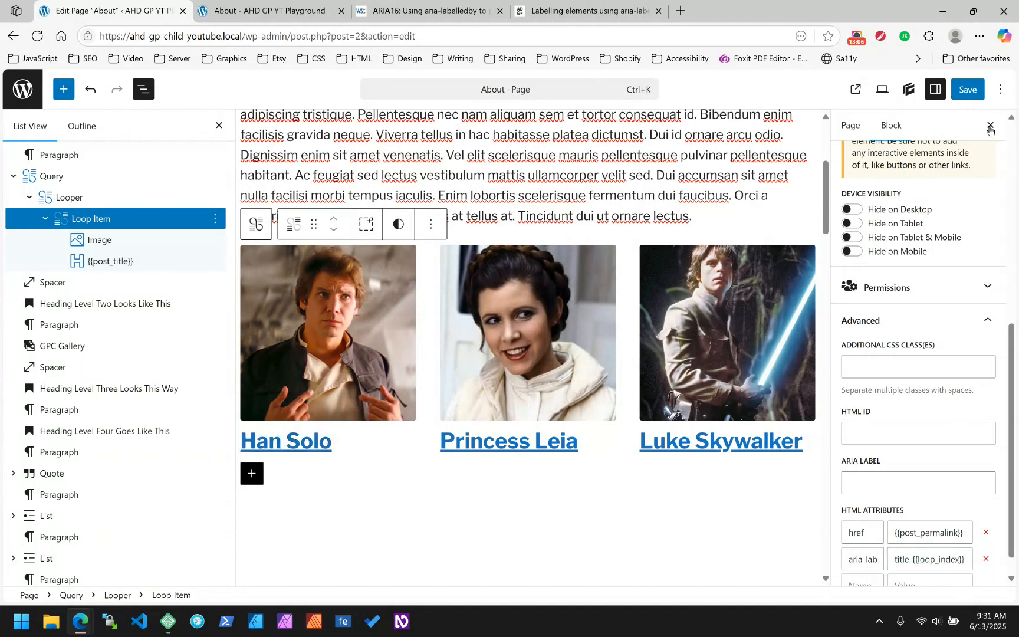
left_click(970, 95)
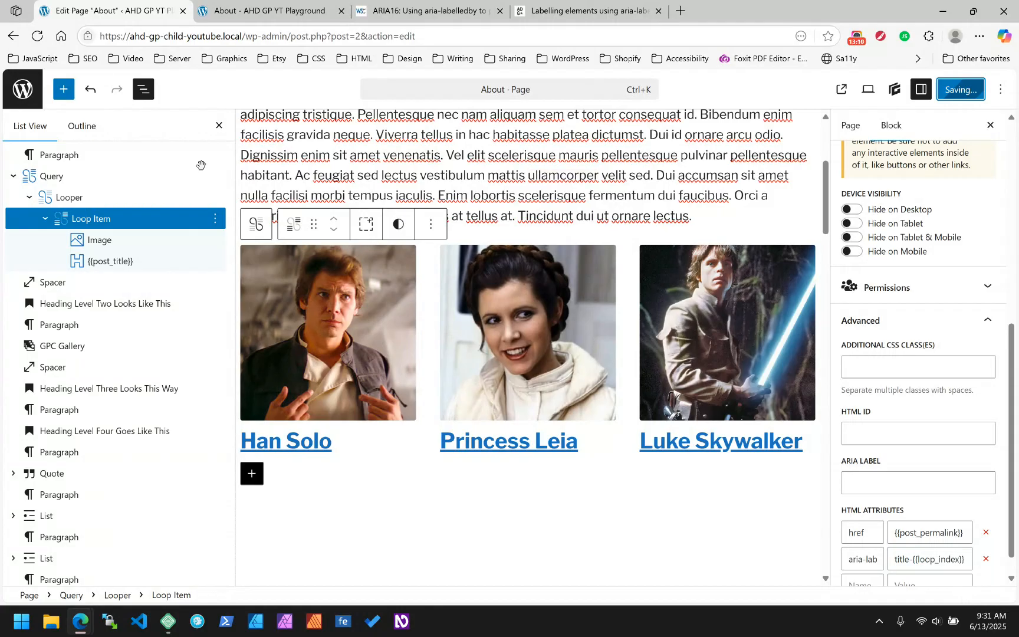
- Reload the front-end About page, check the aria-labelledby value on the Han Solo card link in the markup, and close the developer tools
left_click(267, 7)
left_click(62, 36)
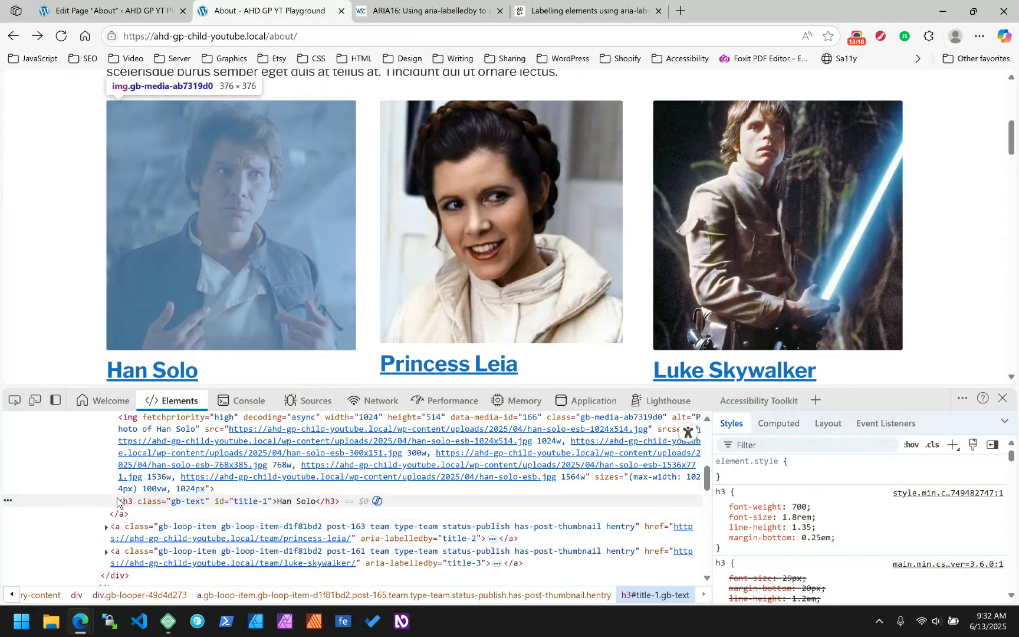
scroll(230, 503, "up", 1)
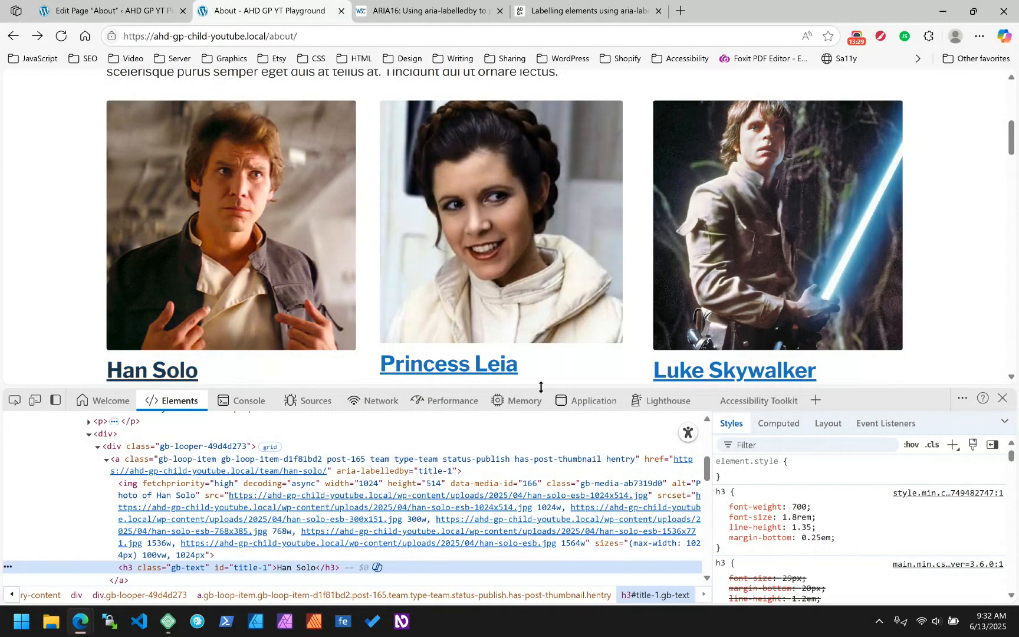
left_click(1010, 401)
- Run the WAVE accessibility evaluation on the About page and examine its detailed results at the team cards
right_click(962, 312)
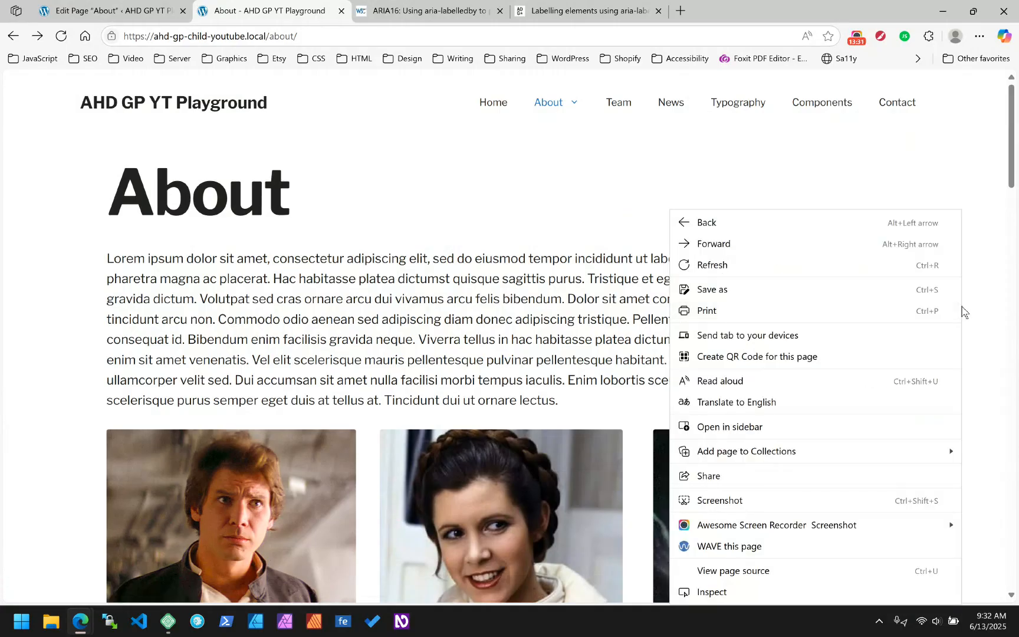
left_click(688, 544)
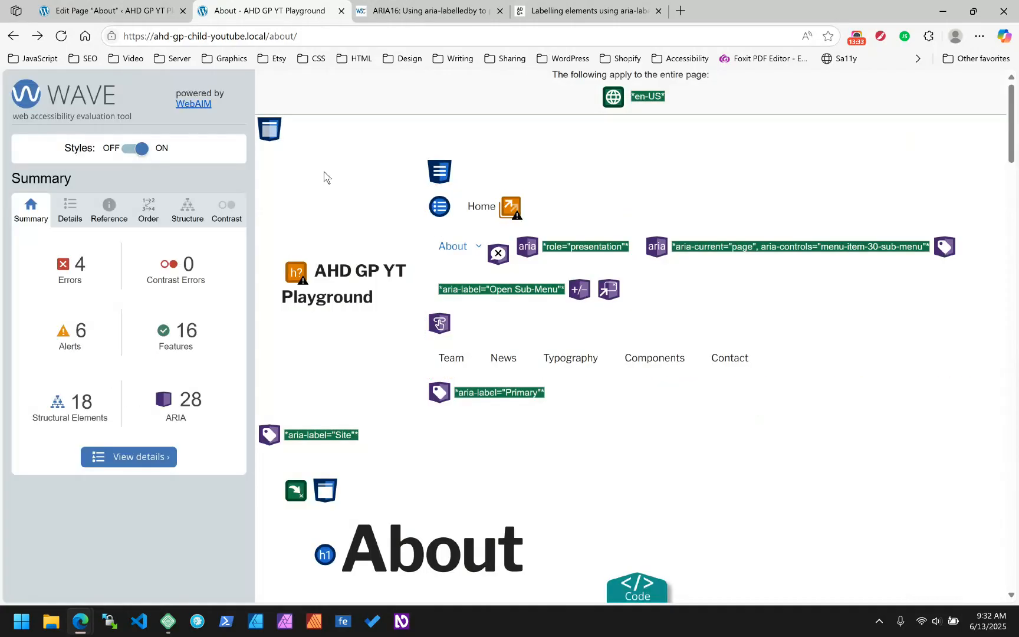
left_click(70, 207)
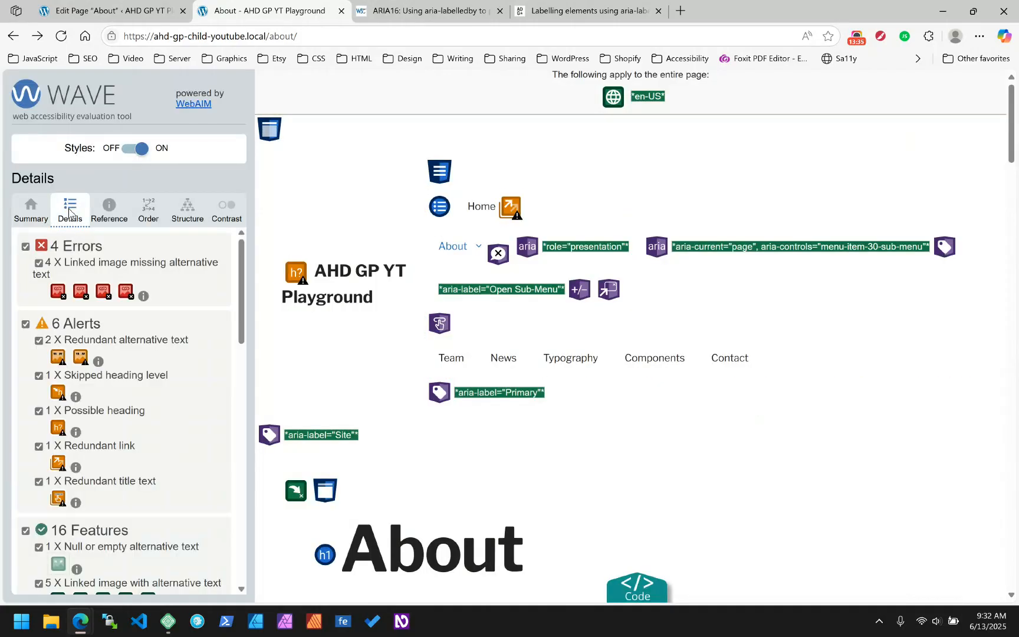
scroll(333, 301, "down", 5)
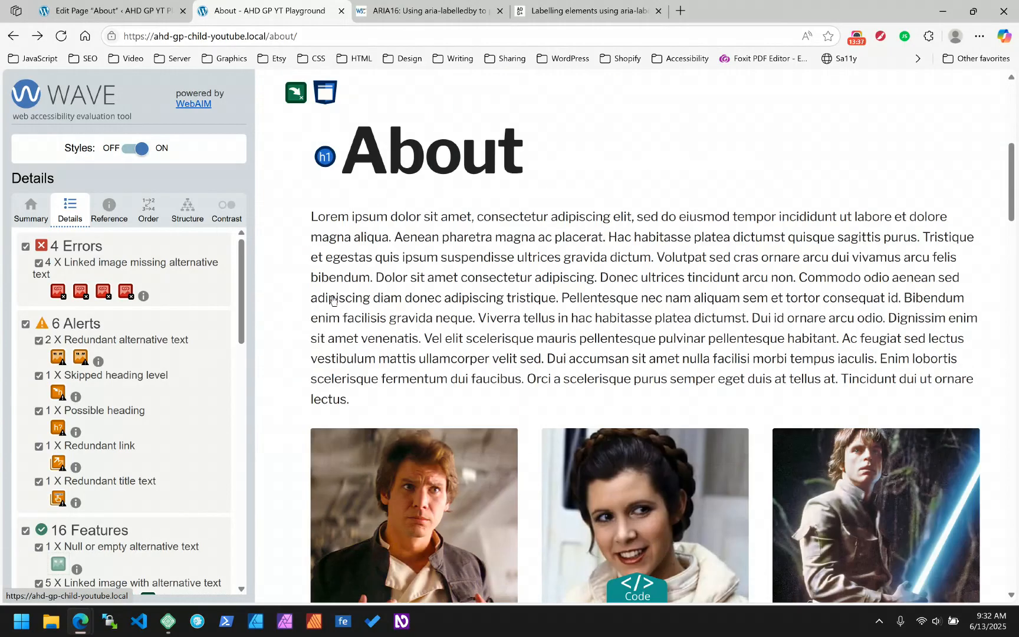
scroll(333, 300, "down", 4)
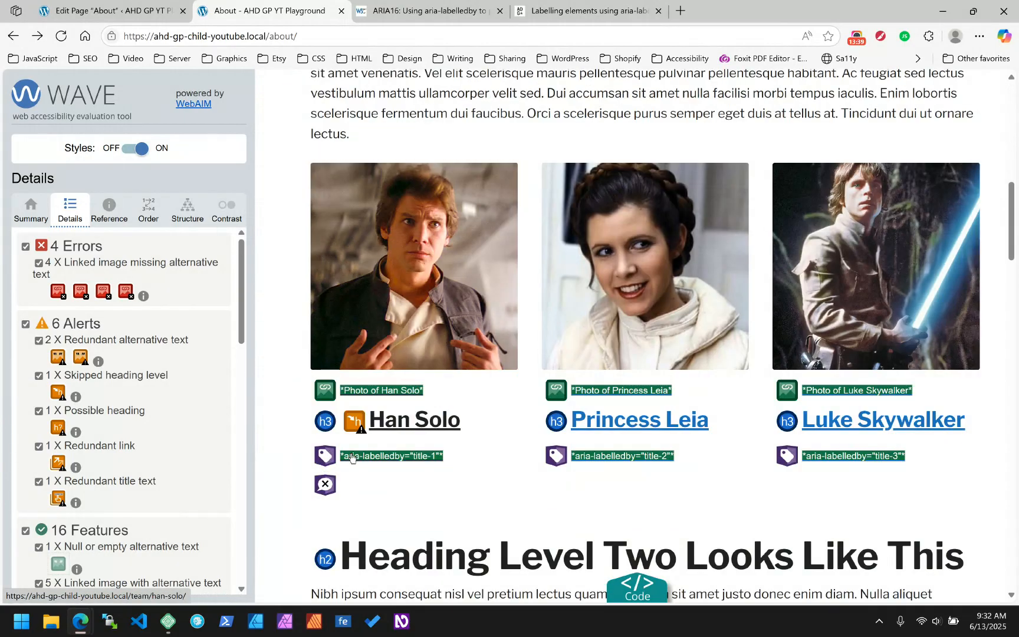
- Examine the WAVE flags on the Han Solo card for ARIA hidden content and the skipped heading level, comparing them with the page's heading order
left_click(326, 493)
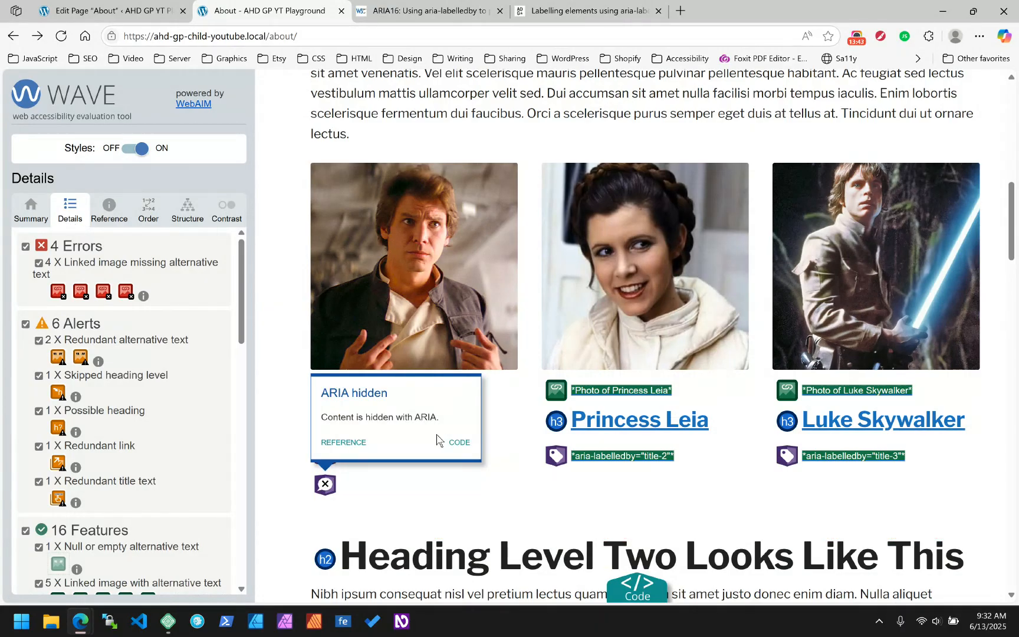
left_click(283, 444)
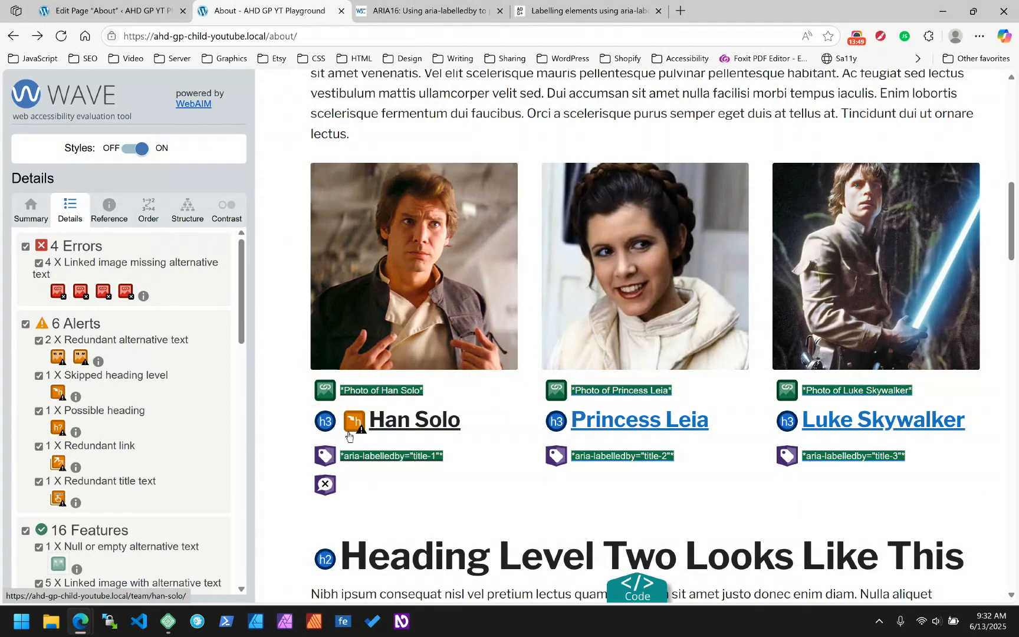
mouse_move(327, 423)
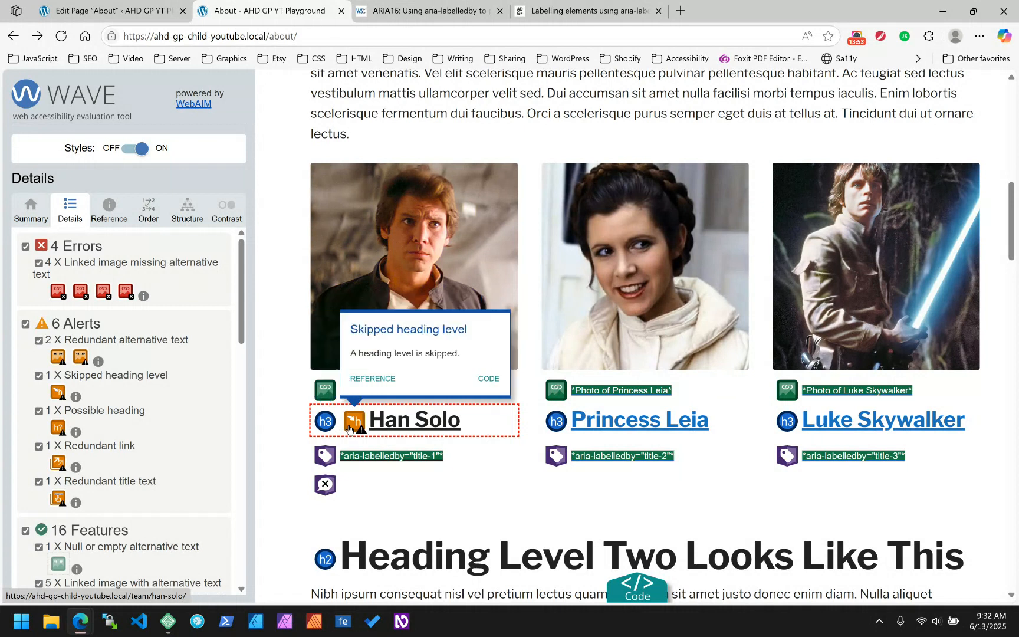
scroll(302, 377, "up", 5)
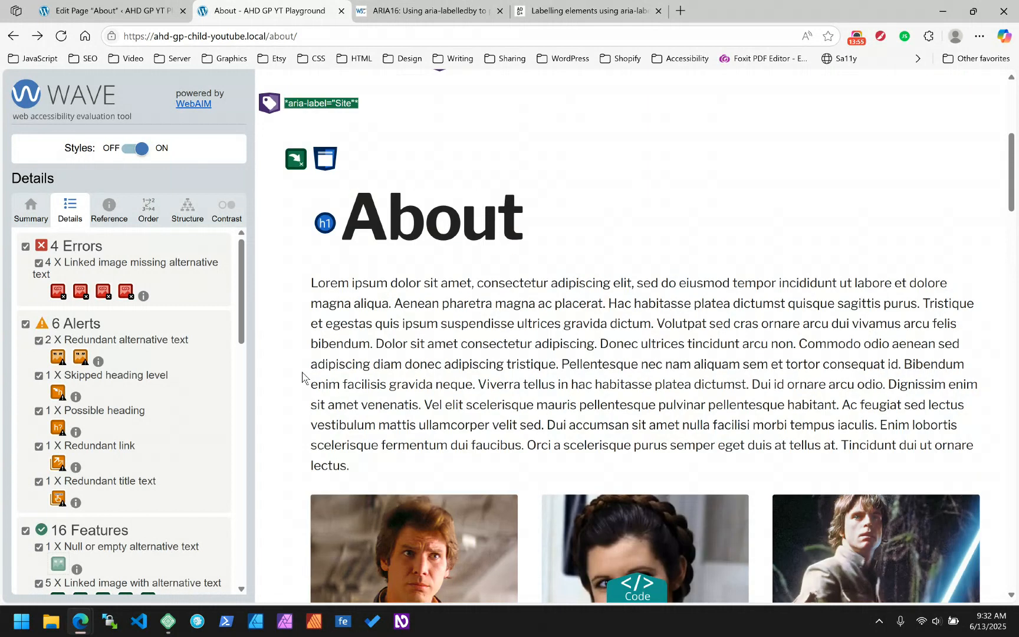
scroll(458, 227, "down", 3)
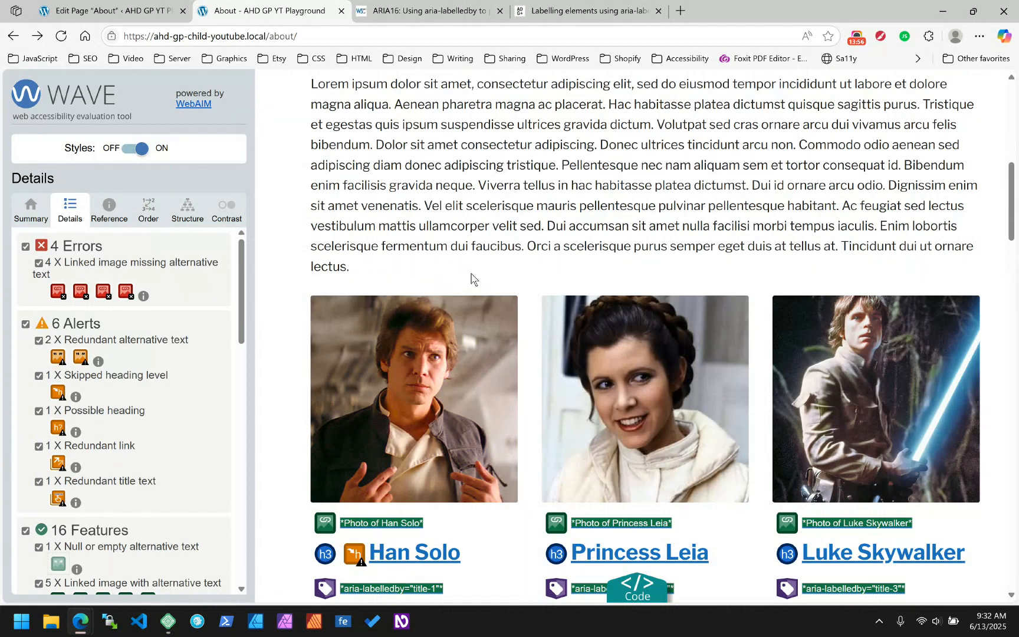
scroll(473, 277, "down", 3)
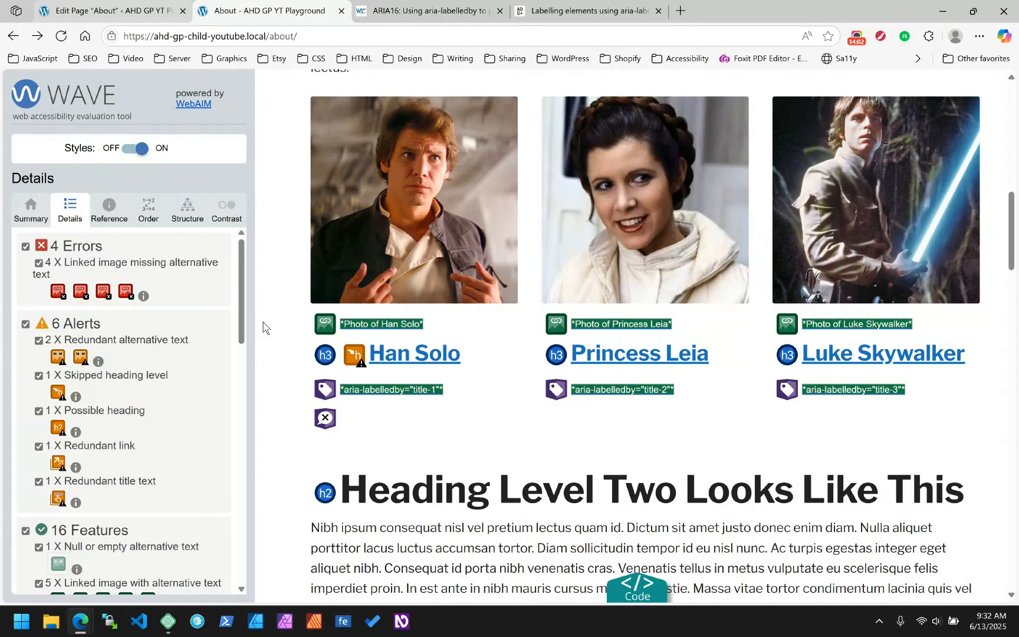
- Change the {{post_title}} heading in the Loop Item to Heading 2 in the About page editor
key("ctrl+shift+Tab")
left_click(103, 269)
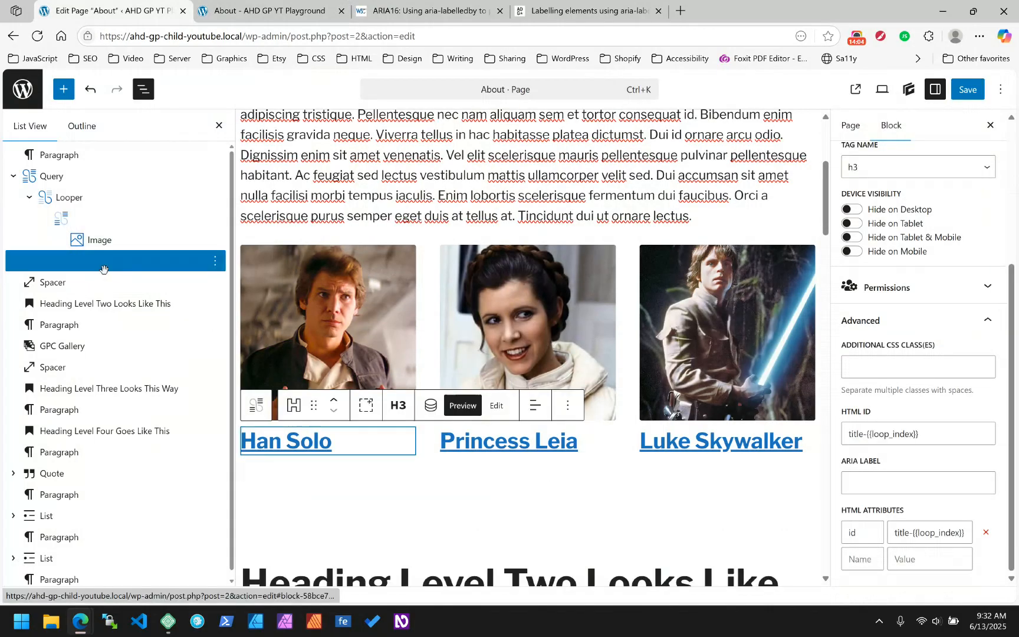
left_click(398, 406)
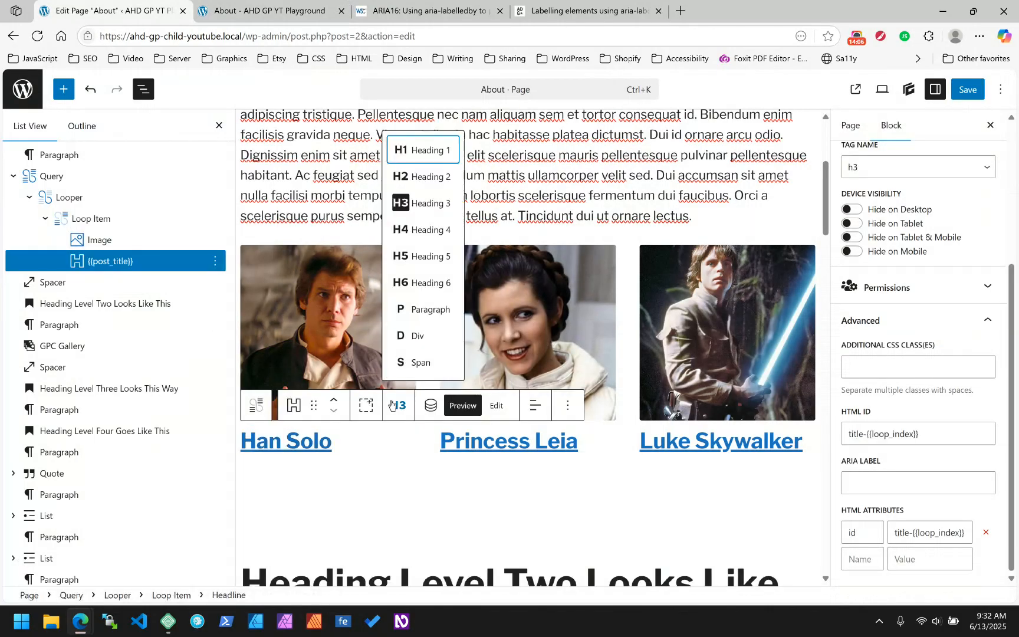
left_click(408, 178)
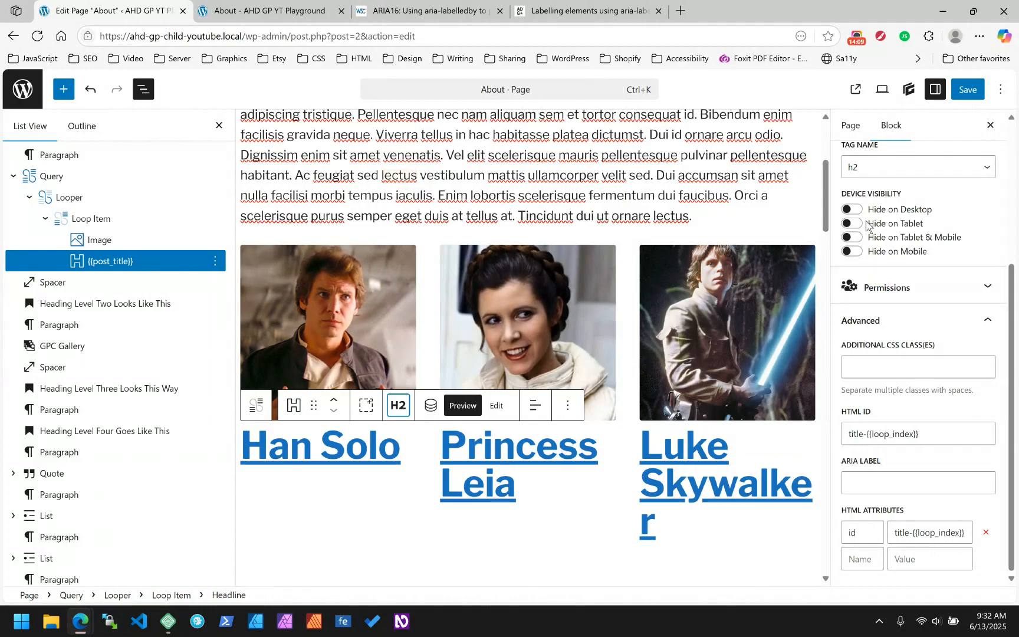
- Set the {{post_title}} heading's font size to 1.2 rem and its text decoration to none
scroll(868, 224, "up", 5)
left_click(963, 270)
scroll(917, 336, "down", 2)
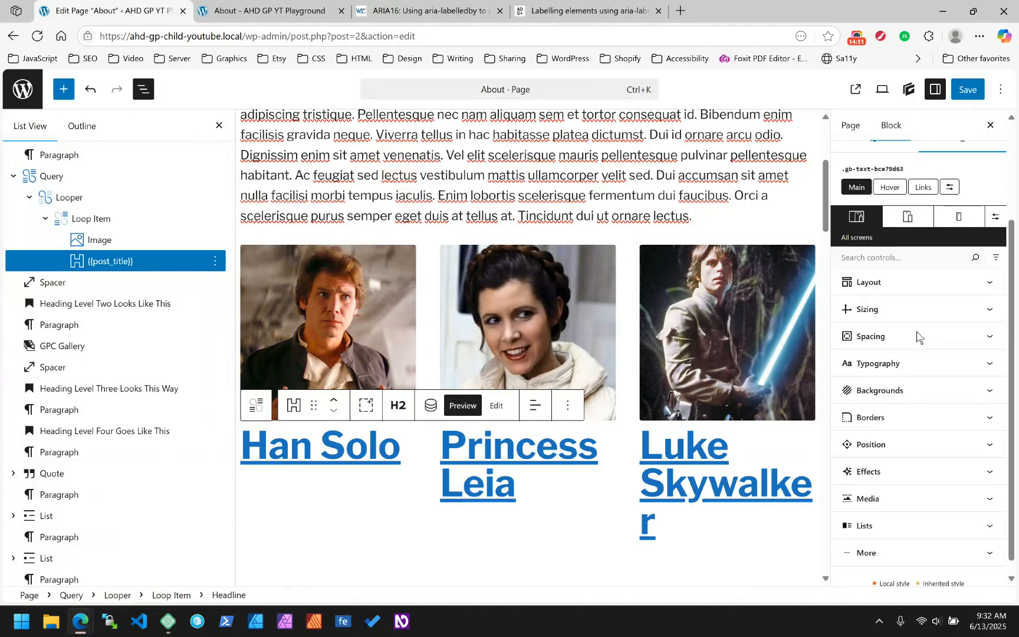
left_click(889, 372)
scroll(929, 374, "down", 2)
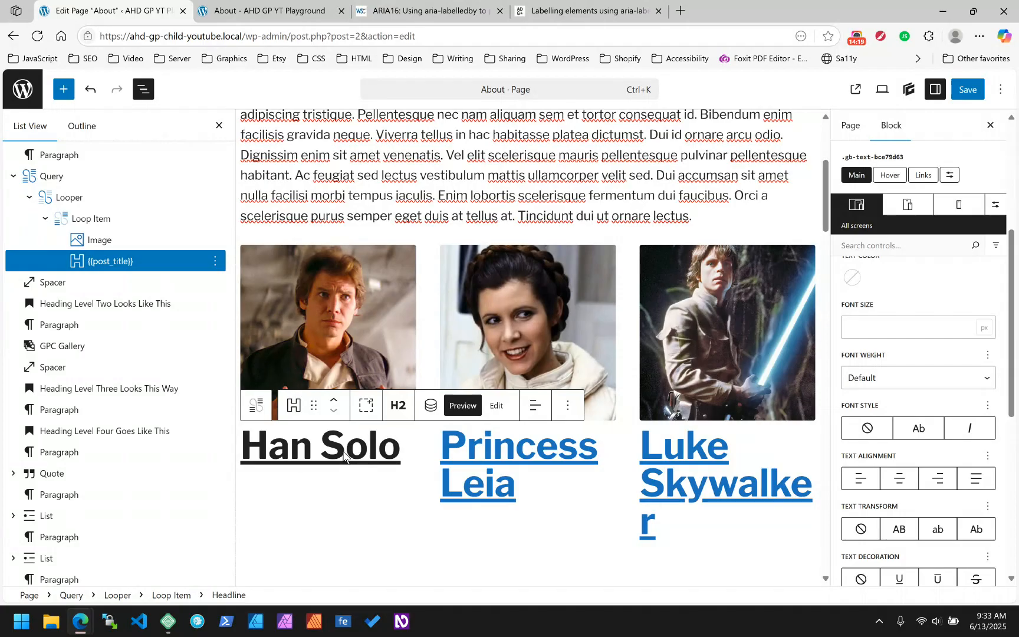
left_click(874, 318)
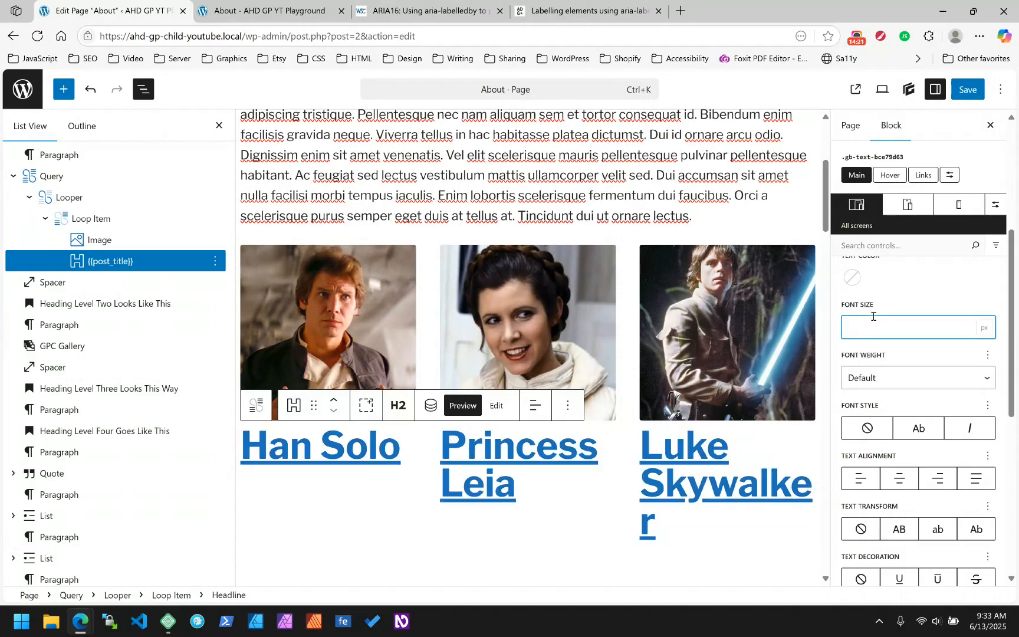
type("1.2")
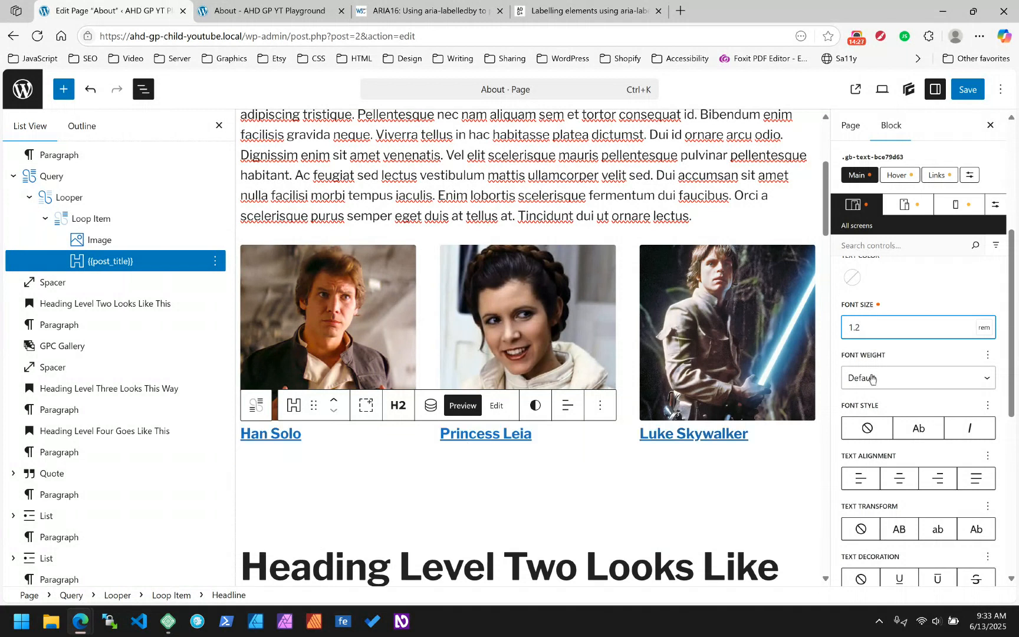
scroll(882, 479, "down", 2)
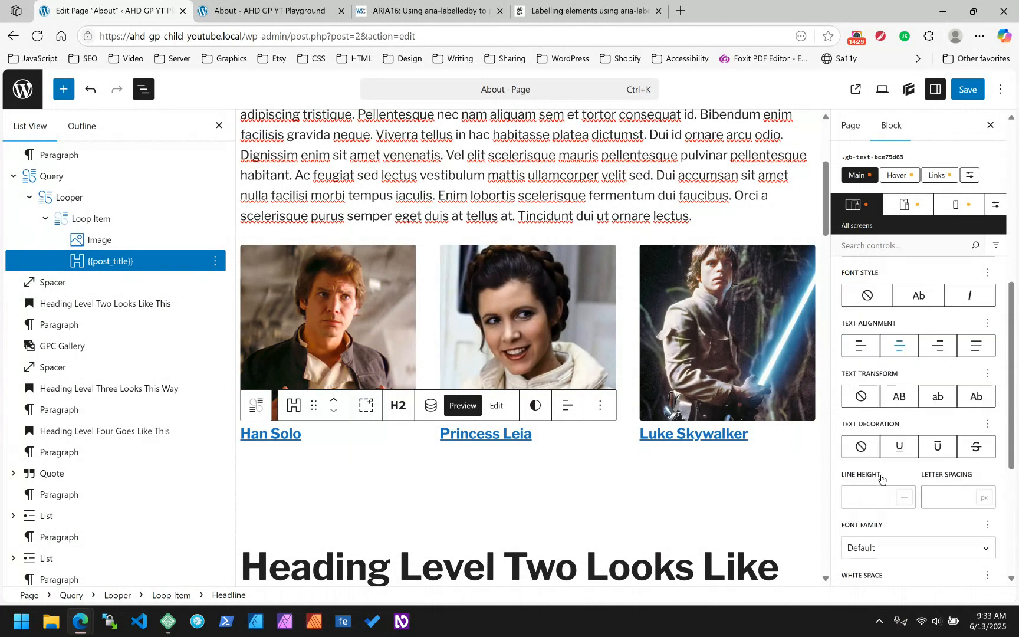
left_click(862, 450)
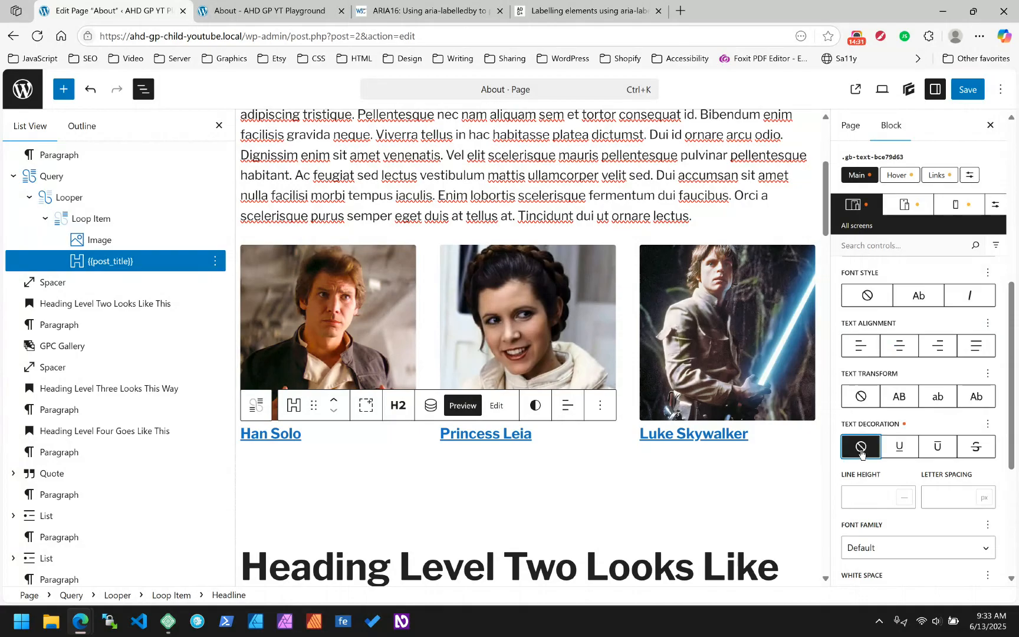
- Set the text decoration of the Loop Item's Links selector to none and save the About page
left_click(90, 219)
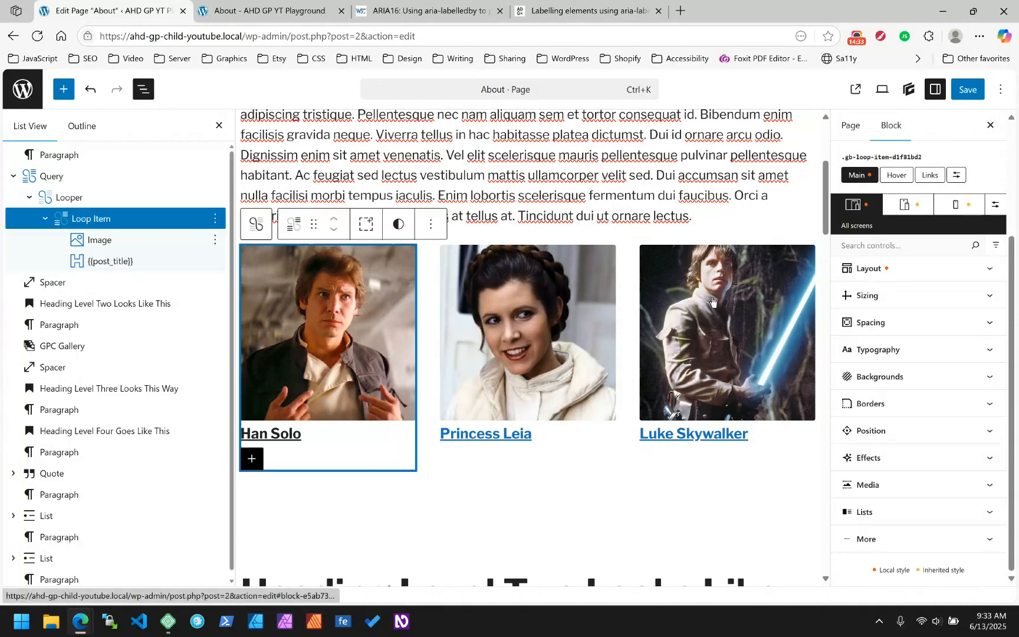
left_click(958, 179)
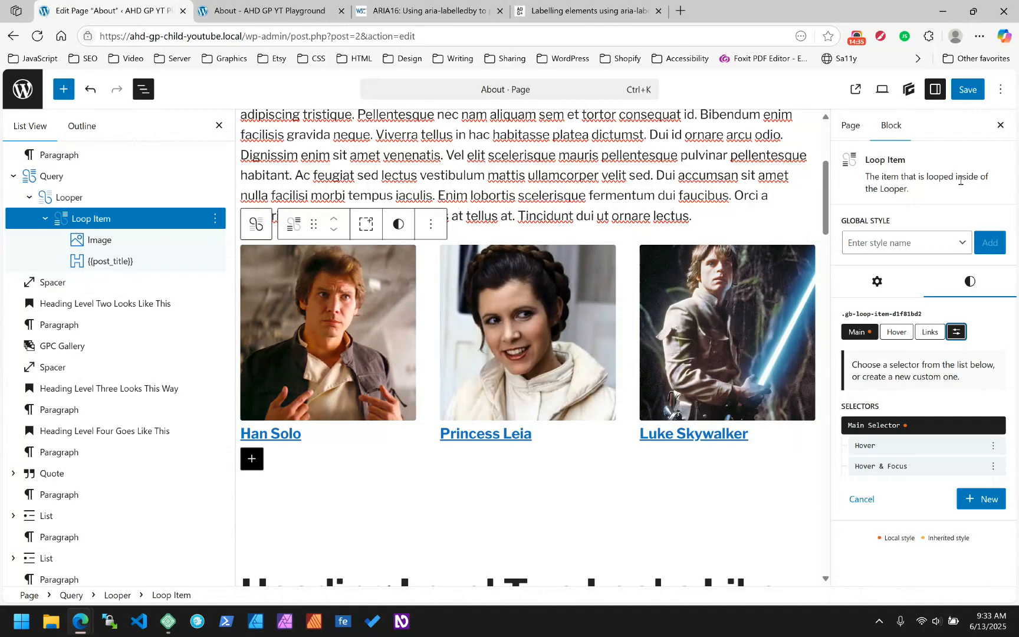
left_click(930, 332)
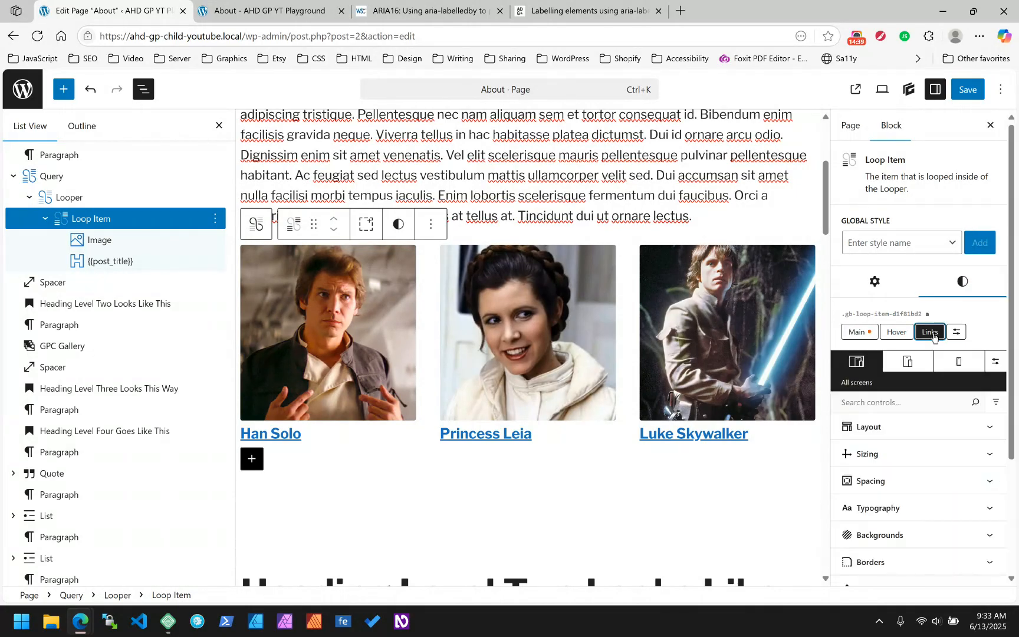
scroll(917, 413, "down", 3)
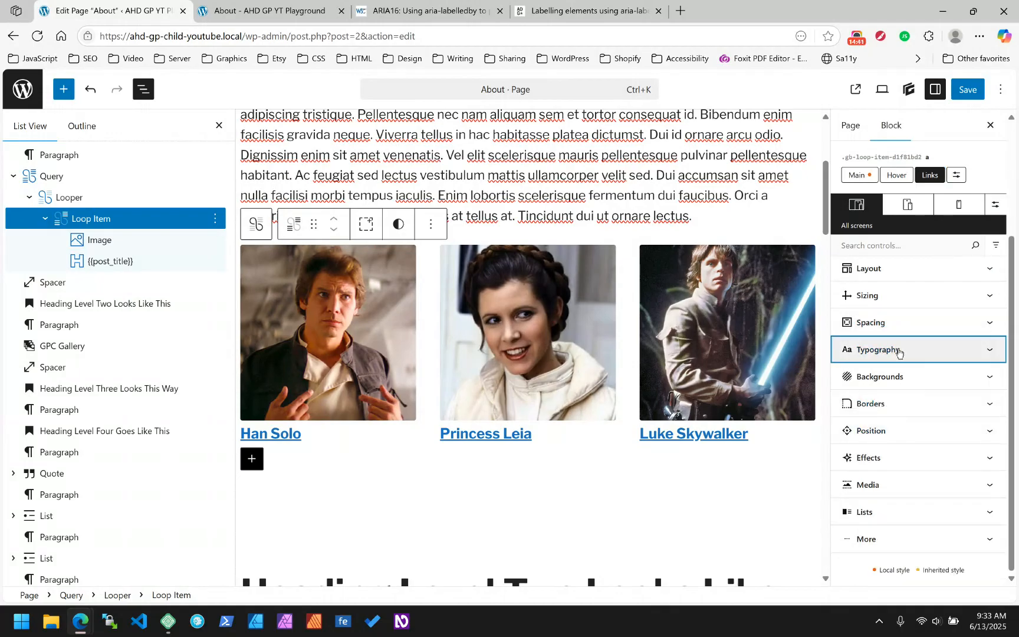
left_click(879, 349)
scroll(891, 509, "down", 3)
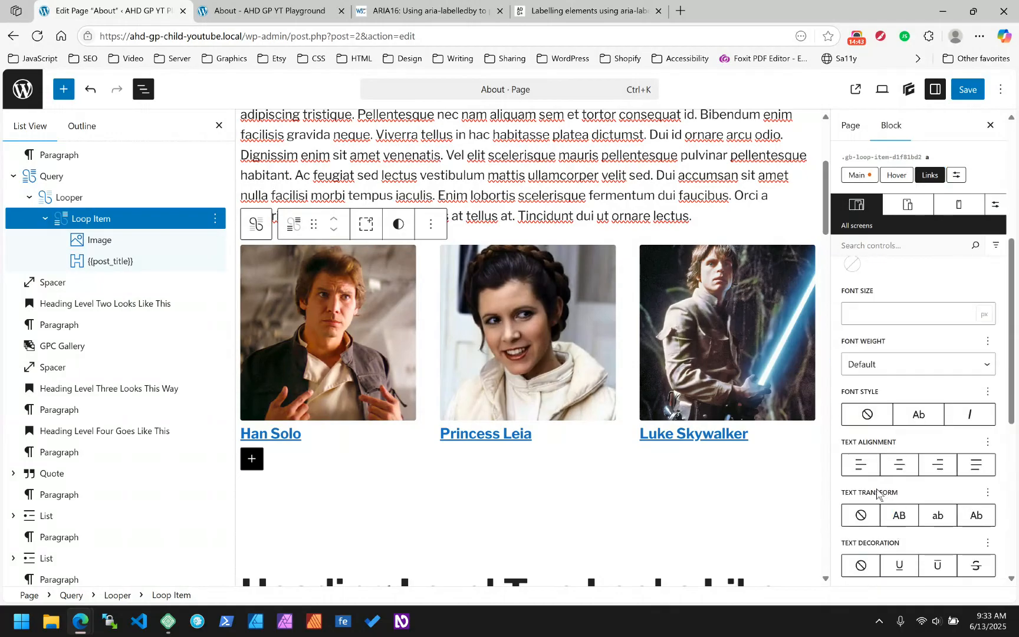
left_click(863, 565)
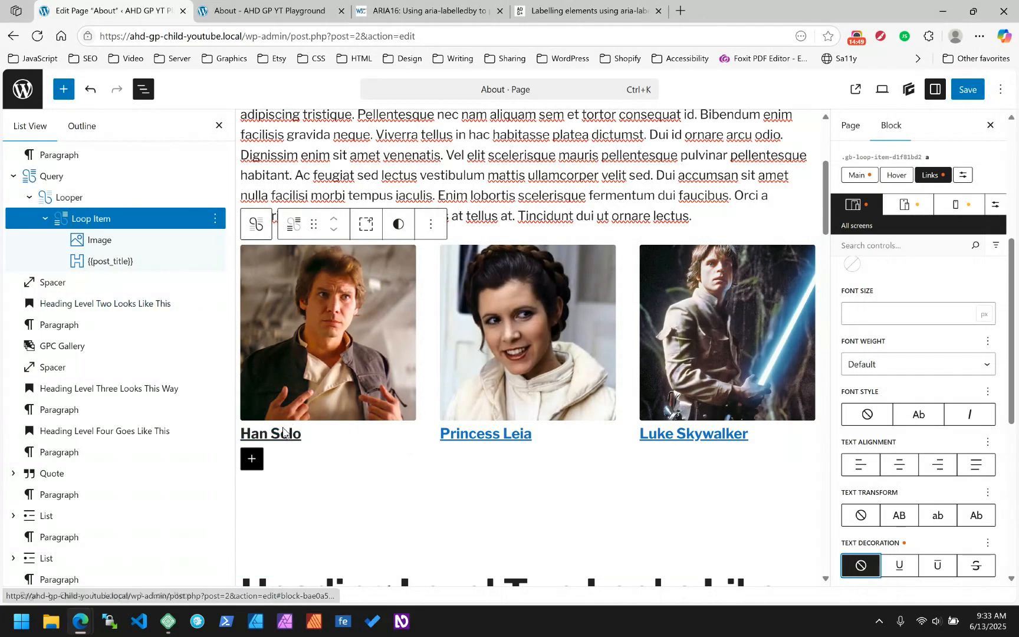
left_click(968, 89)
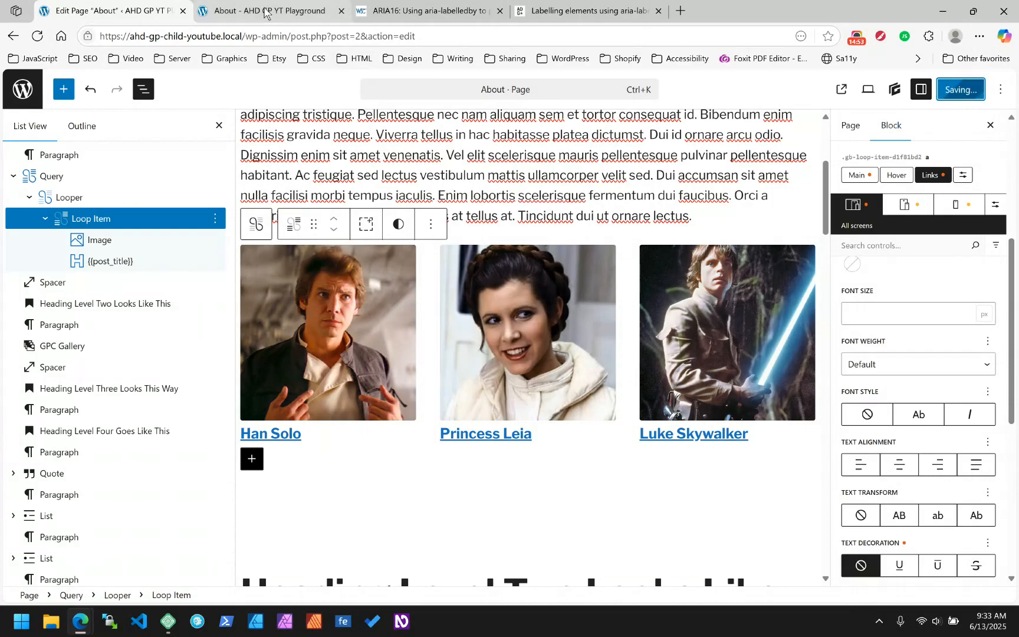
- Reload the front-end About page and inspect the Han Solo card to examine its link element and the styling of its title
mouse_move(265, 13)
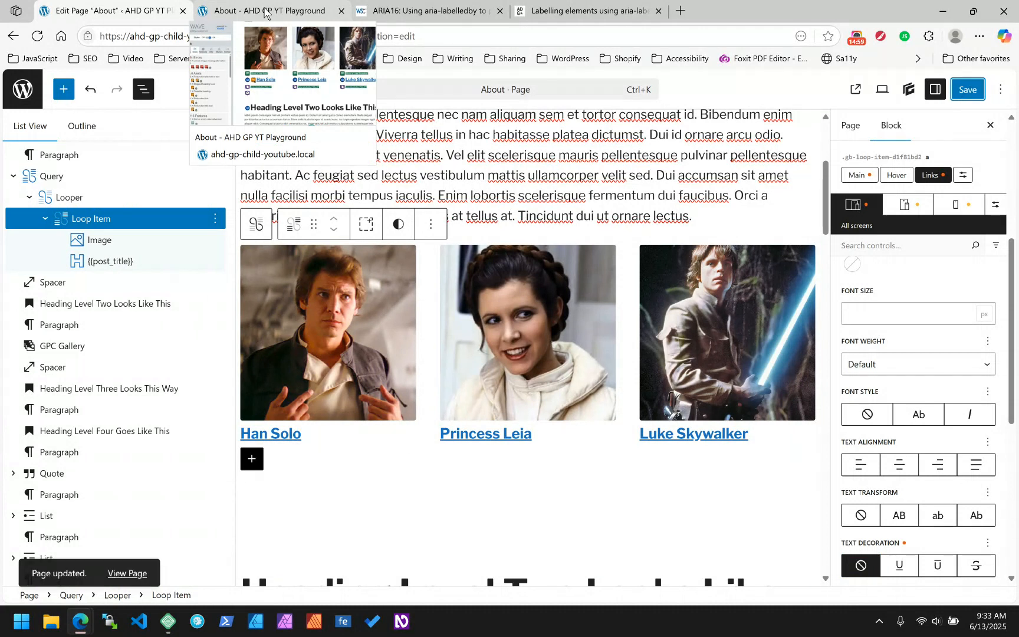
left_click(264, 11)
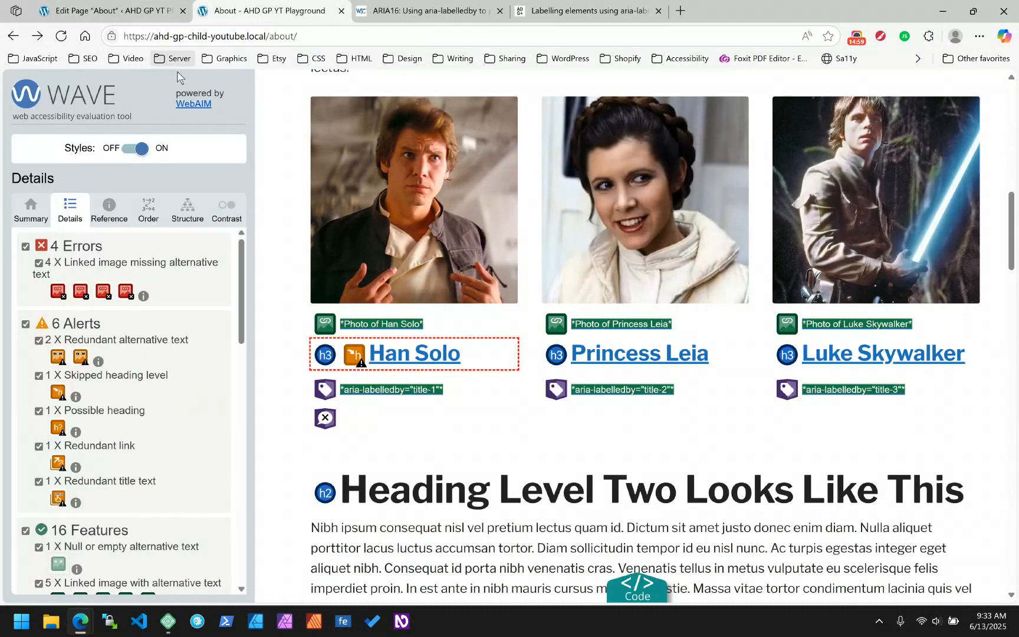
left_click(60, 37)
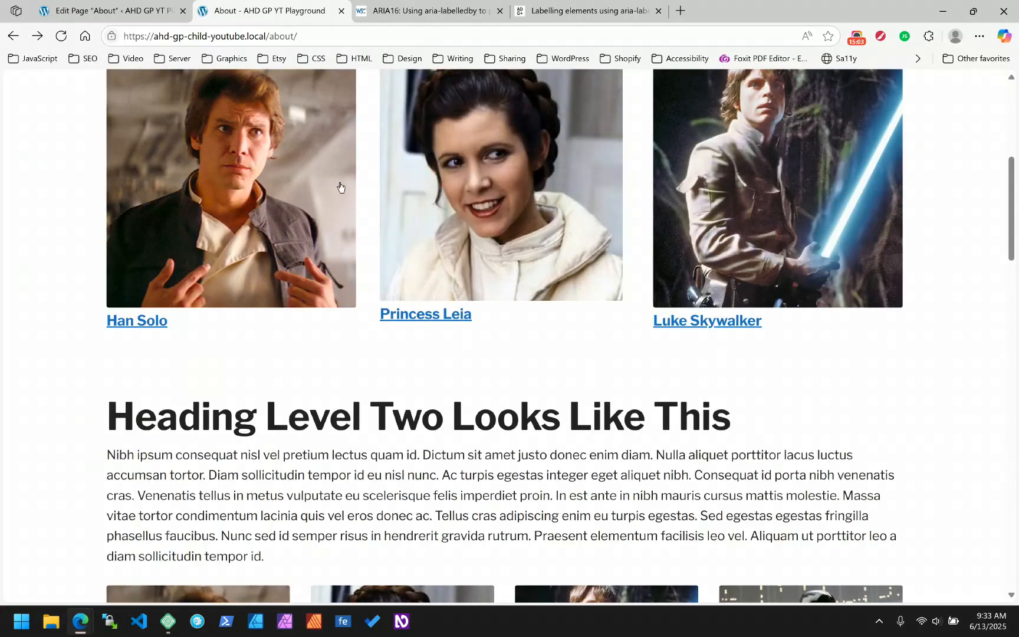
scroll(235, 276, "up", 2)
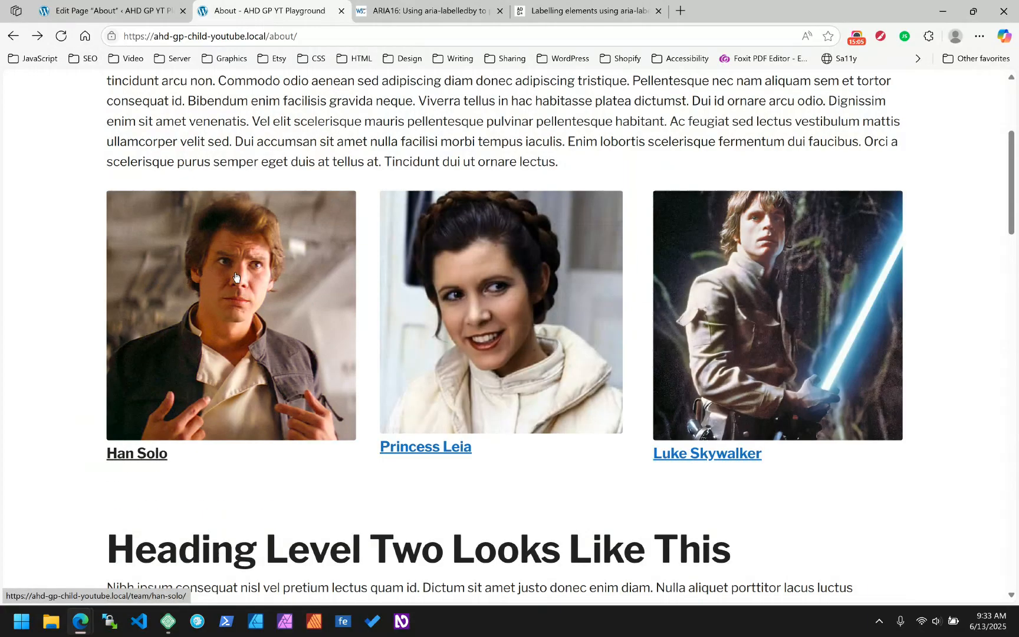
right_click(211, 273)
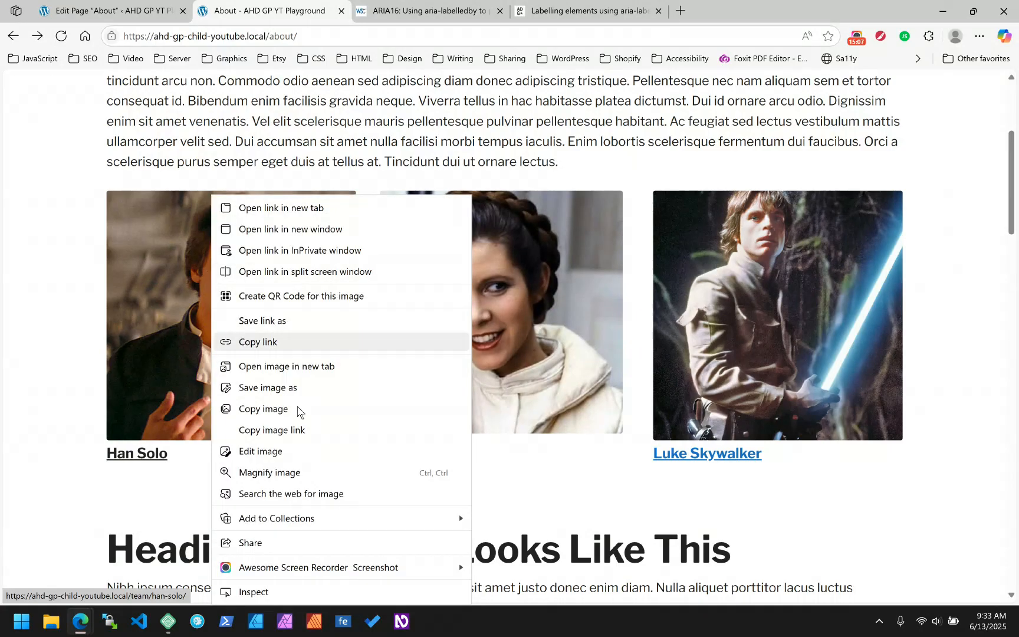
left_click(312, 592)
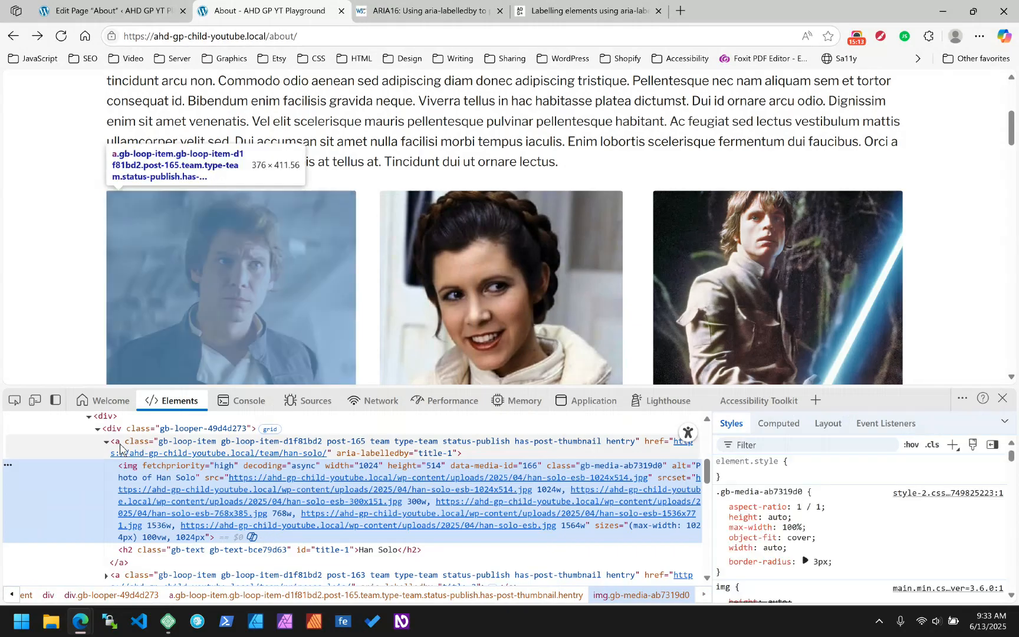
- Check the Han Solo card's link styles and, back in the About page editor, add a Text block below {{post_title}} in the Loop Item
left_click(121, 448)
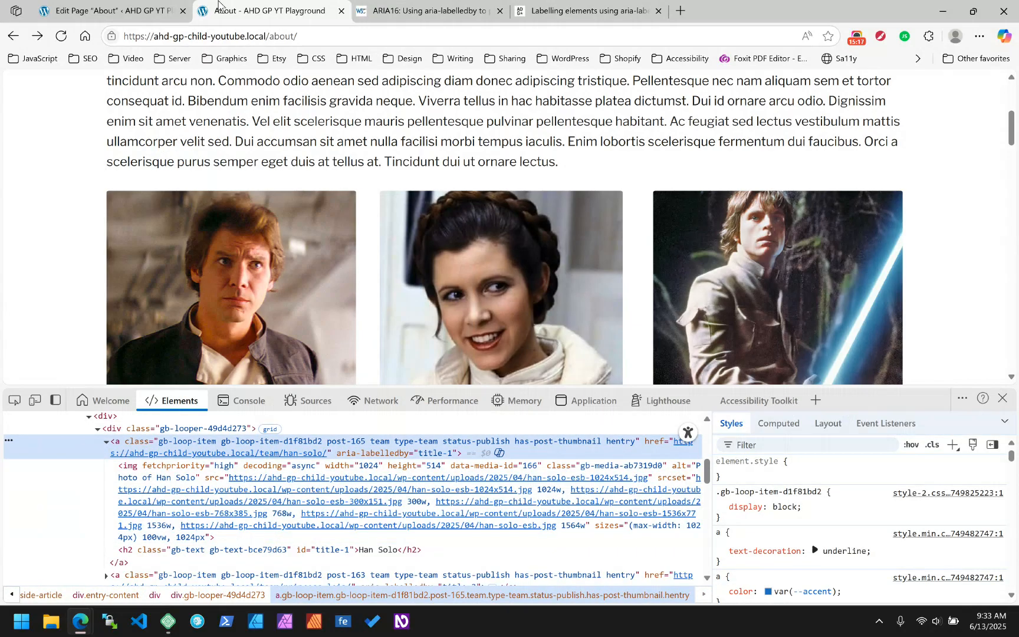
left_click(109, 10)
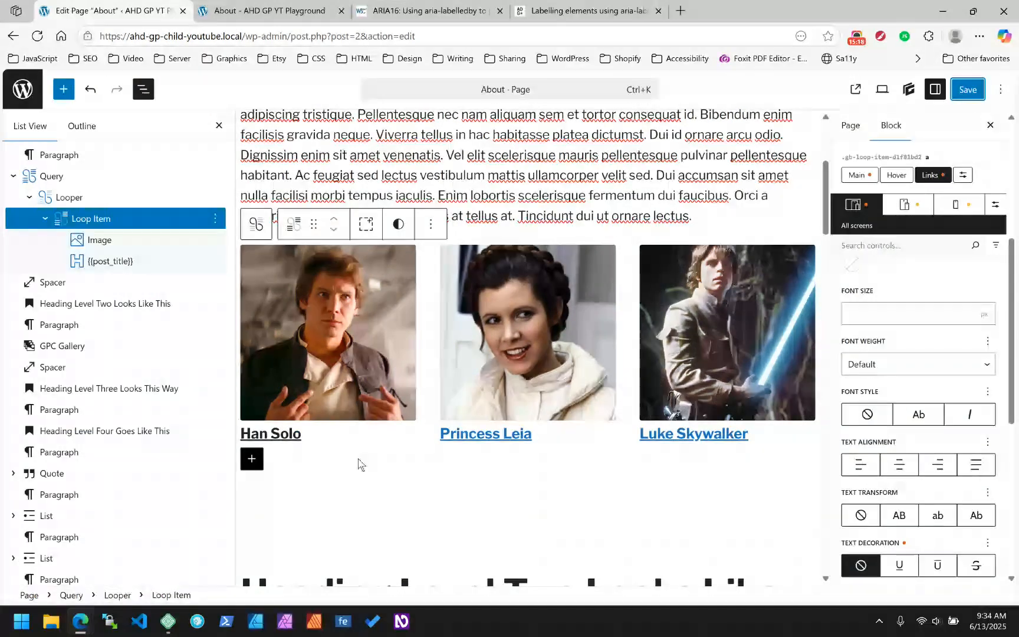
left_click(99, 262)
key("ctrl+alt+y")
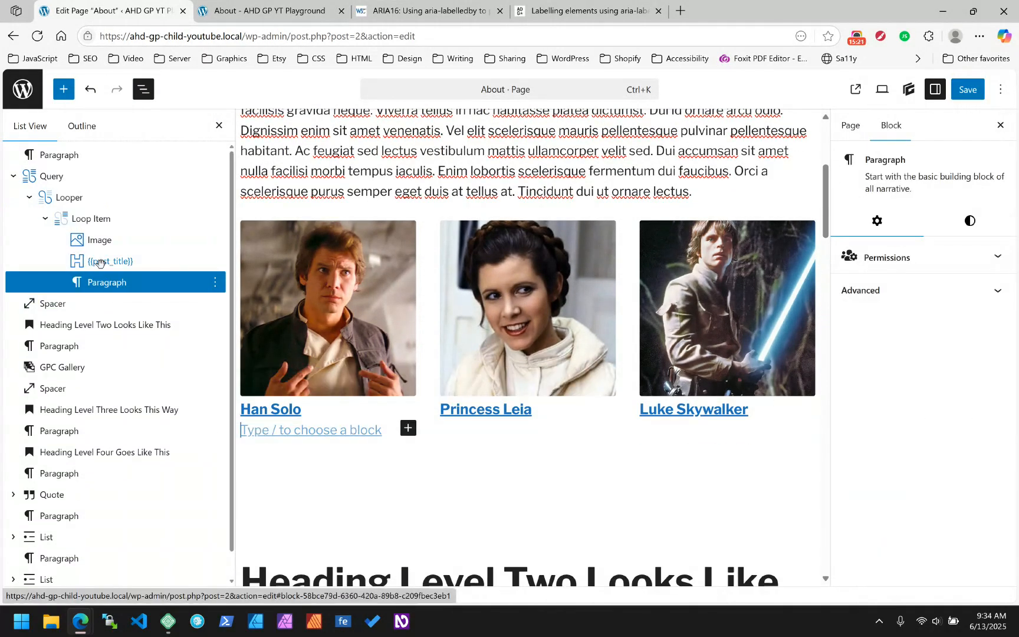
type("/")
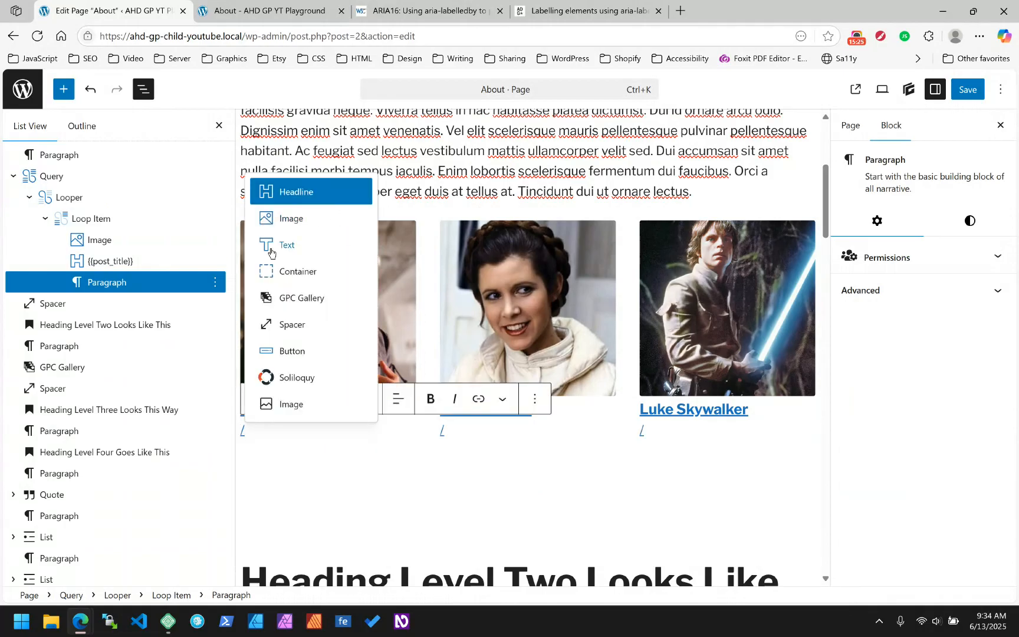
left_click(271, 249)
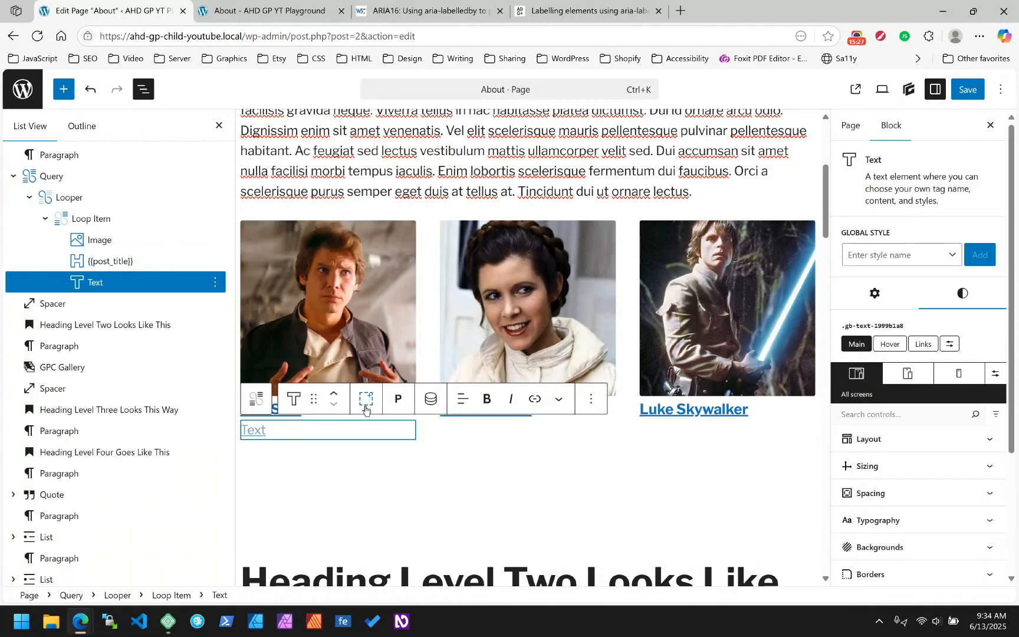
- Insert a Post Excerpt dynamic tag with a 55-word length and the theme read more into the new Text block
left_click(431, 401)
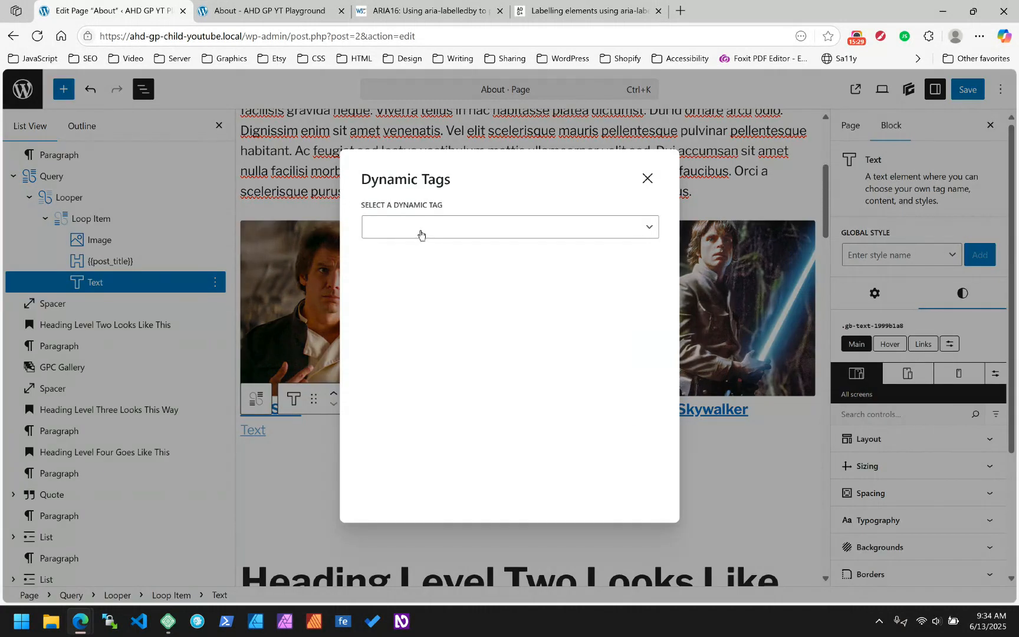
left_click(420, 234)
left_click(390, 302)
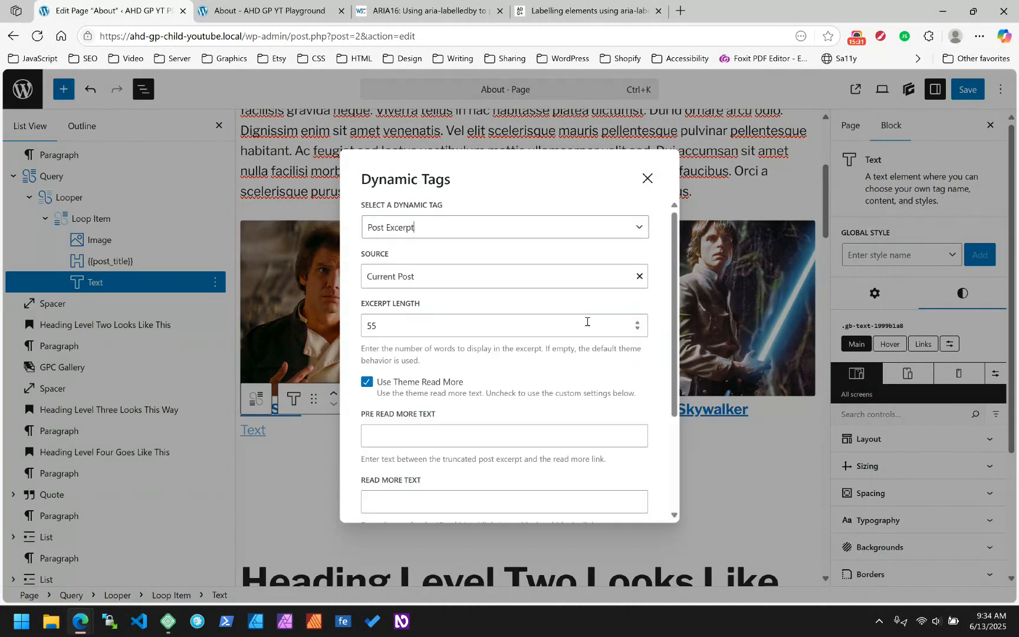
scroll(438, 365, "down", 3)
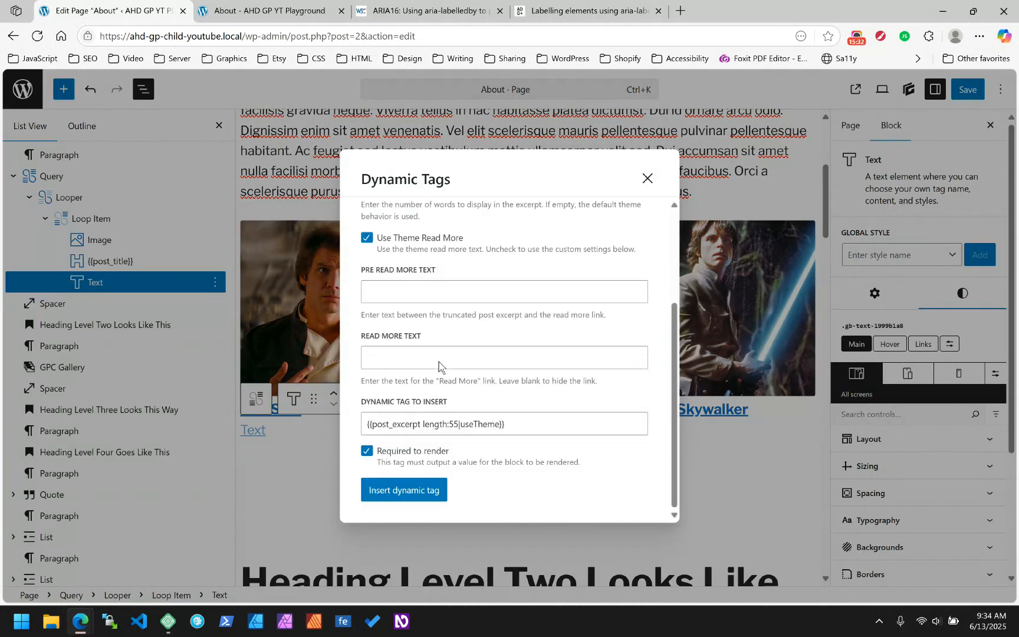
left_click(394, 487)
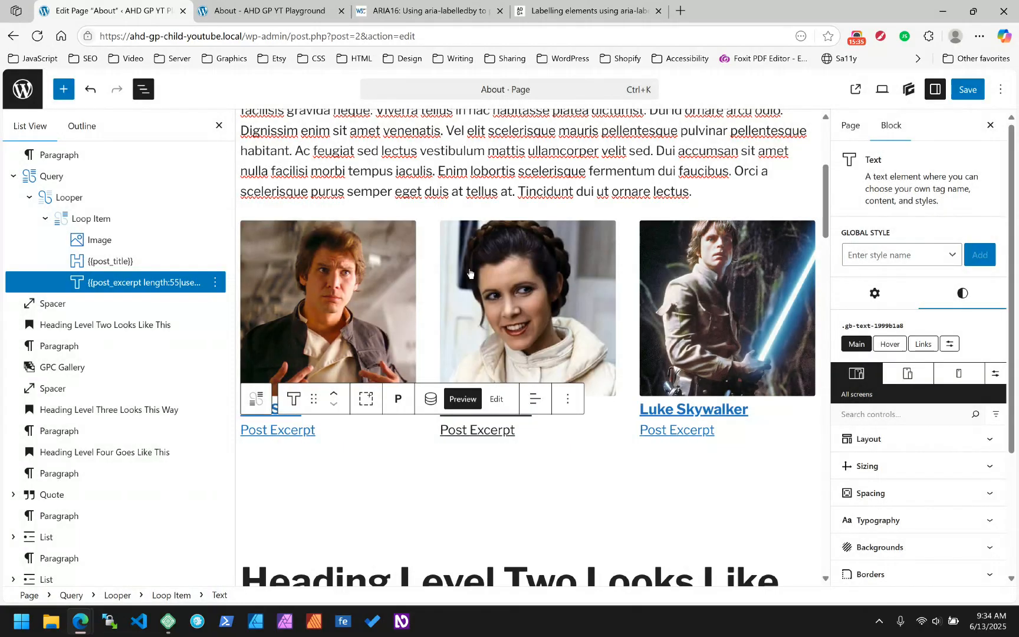
- Switch the Text block's dynamic tag to Post Meta and choose team_bio as the meta key
left_click(431, 399)
left_click(420, 235)
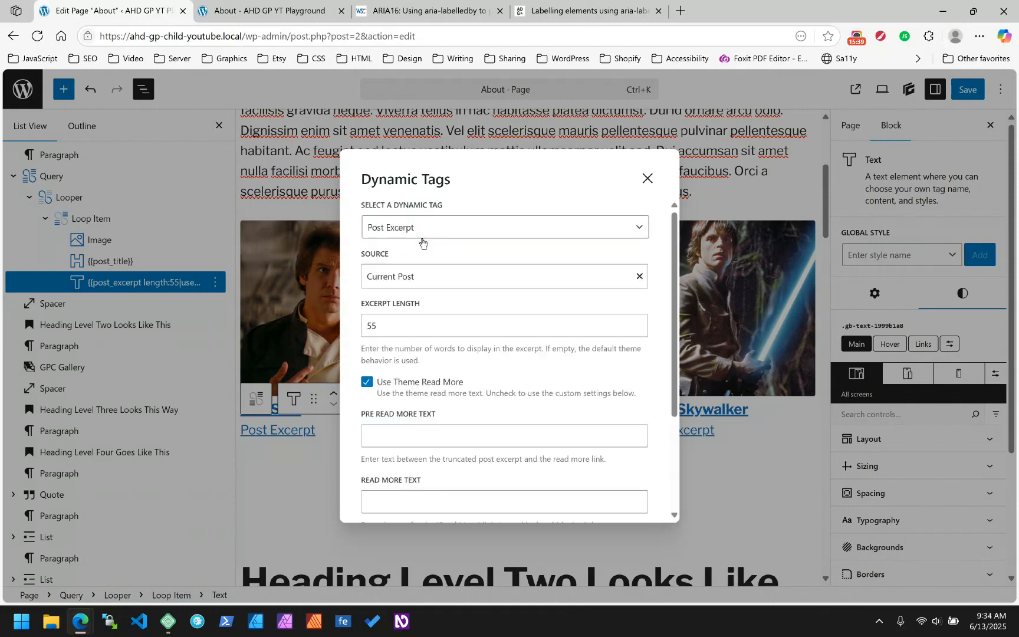
left_click(456, 236)
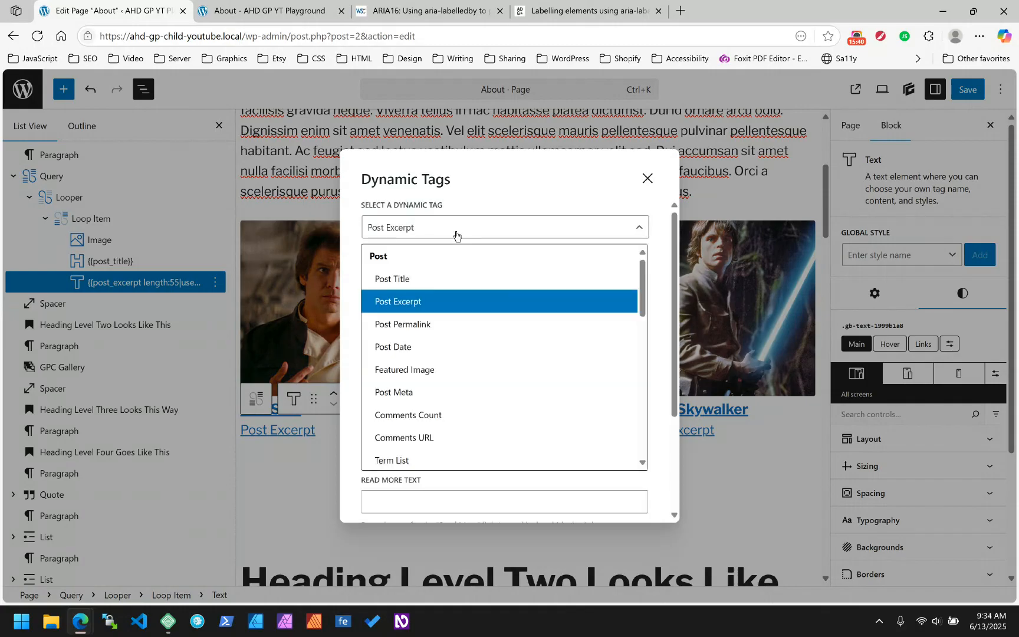
left_click(419, 392)
left_click(409, 352)
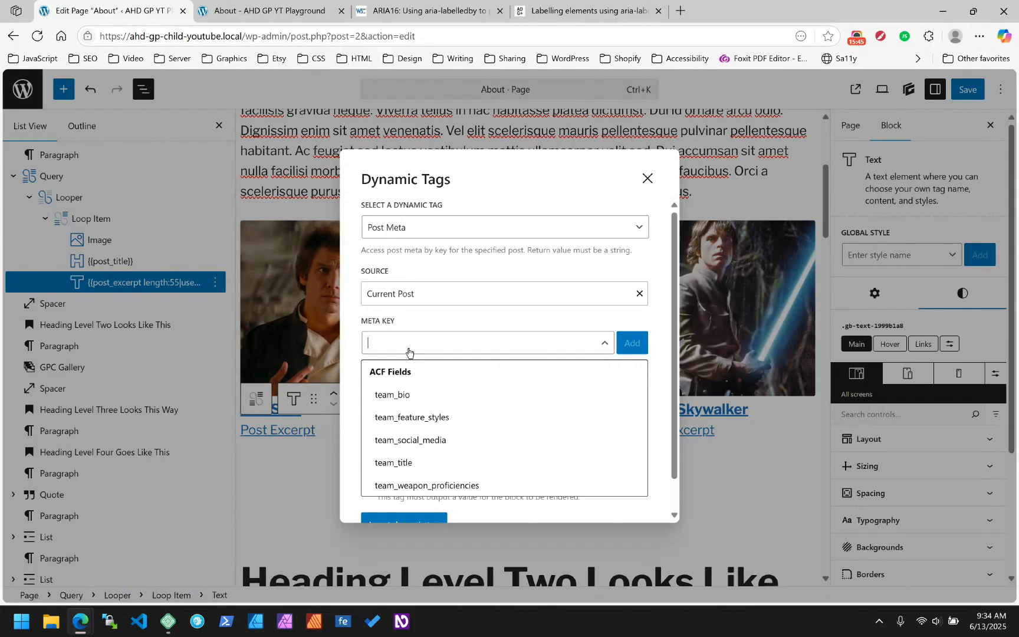
left_click(392, 394)
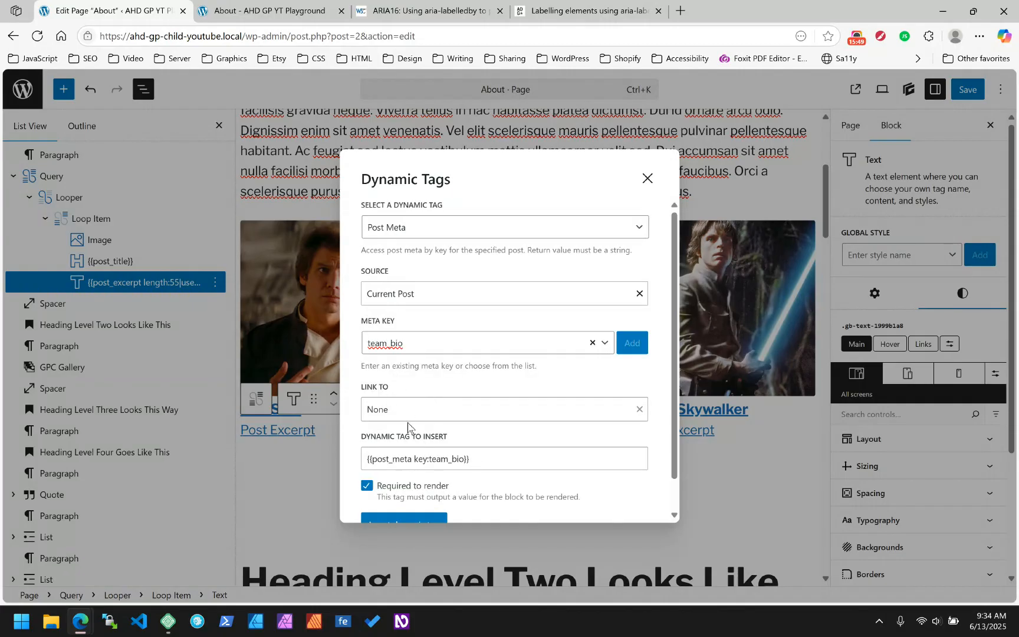
scroll(392, 353, "down", 1)
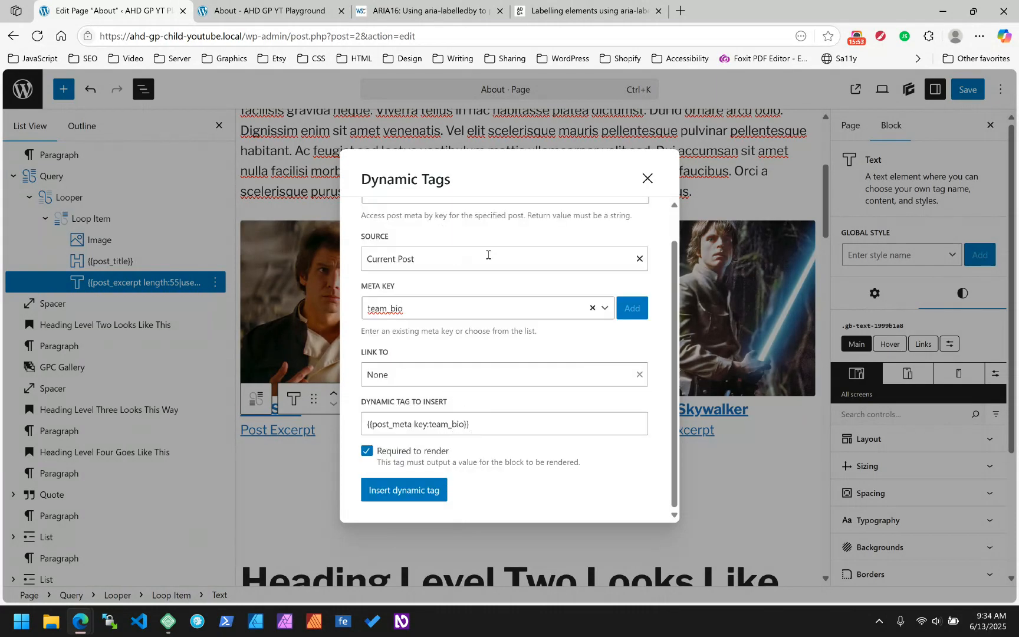
- Switch the dynamic tag back to Post Excerpt and examine how its tag string writes the length parameter
scroll(488, 254, "up", 1)
left_click(450, 233)
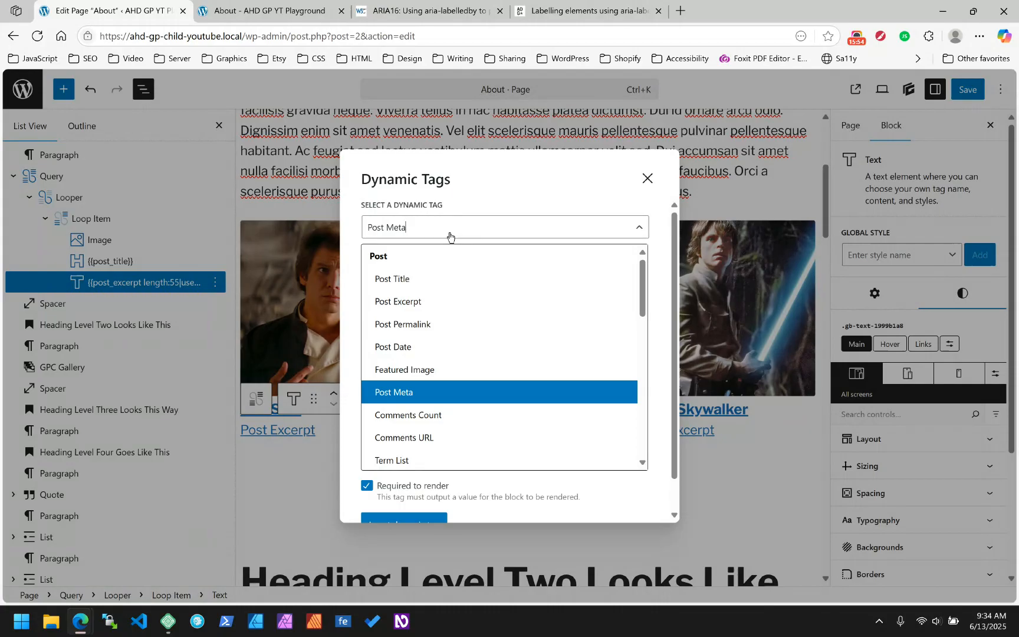
left_click(445, 301)
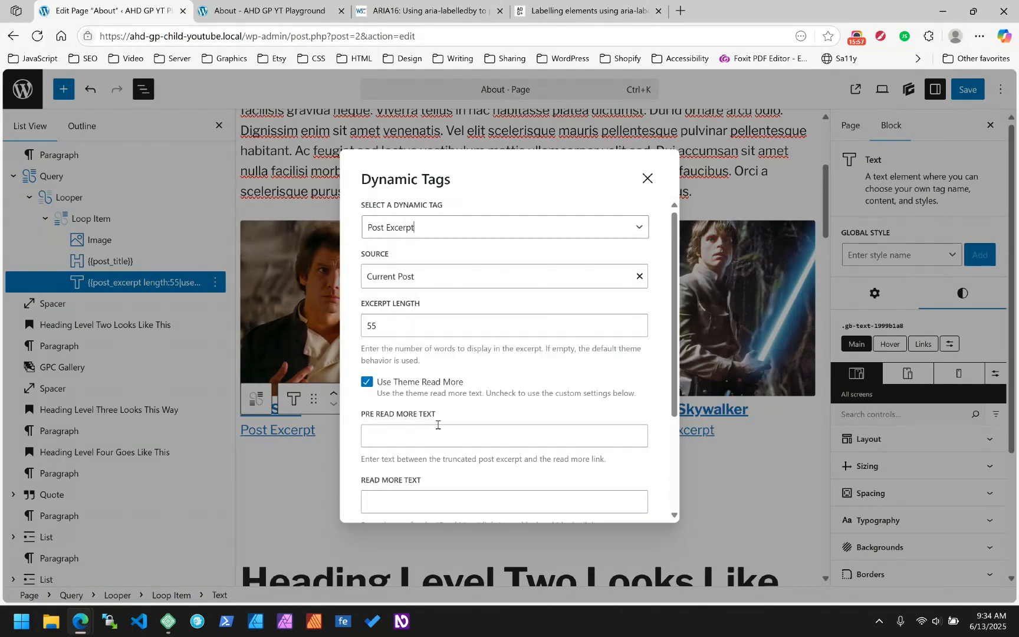
scroll(438, 425, "down", 3)
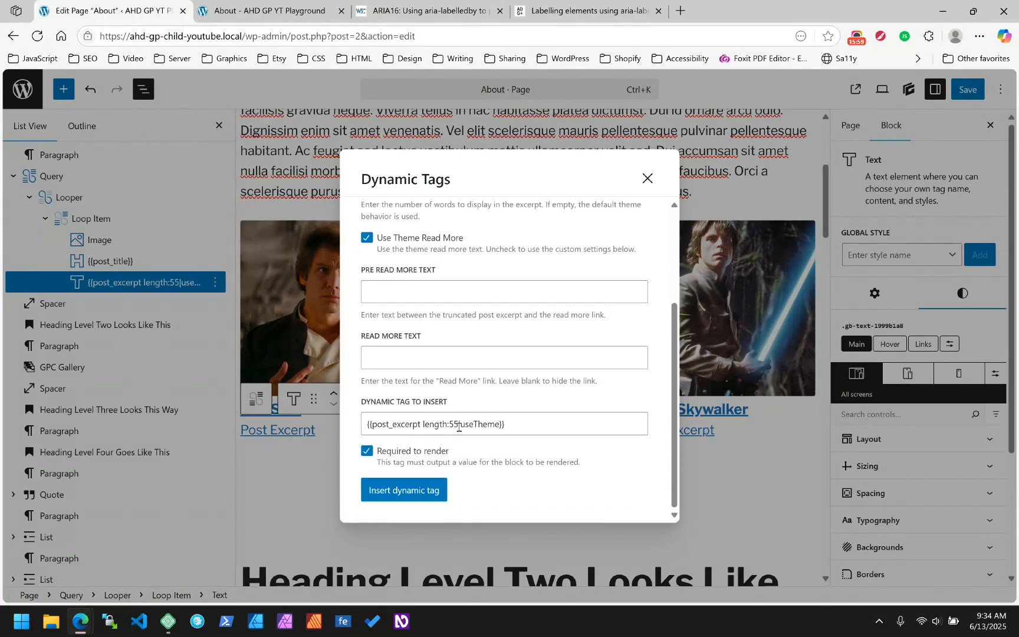
left_click_drag(458, 426, 429, 425)
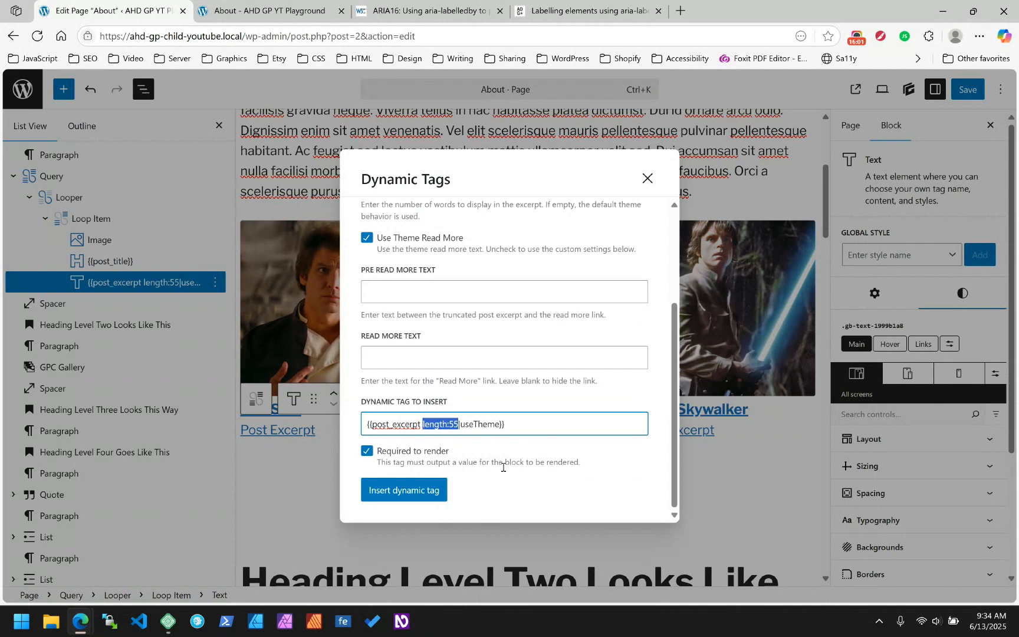
scroll(474, 374, "up", 3)
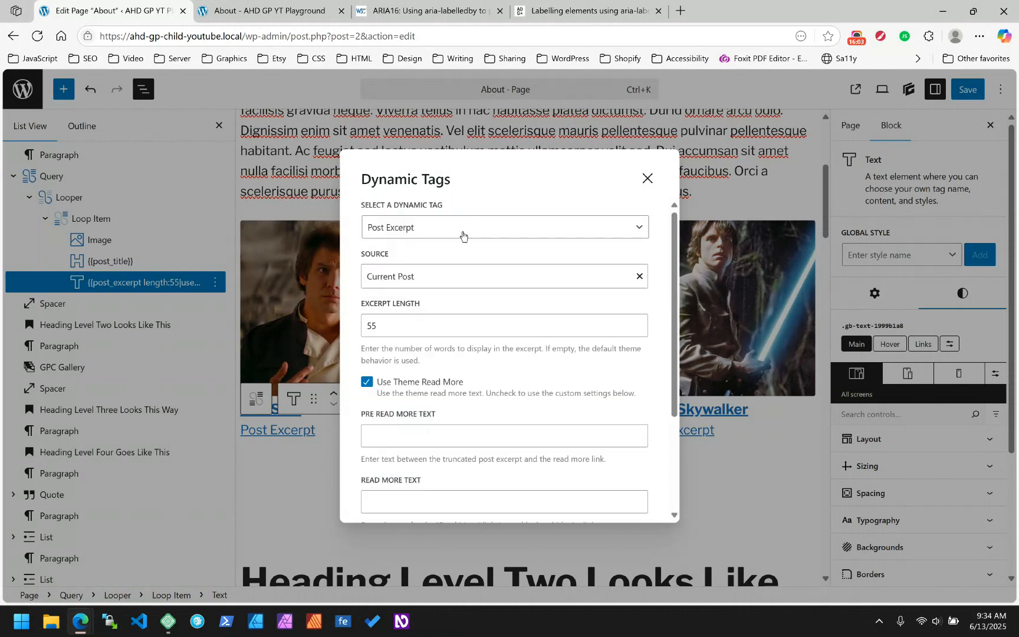
- Replace the Text block's tag with {{post_meta key:team_bio|length:55}} and review the biographies in the three cards
left_click(463, 236)
left_click(416, 391)
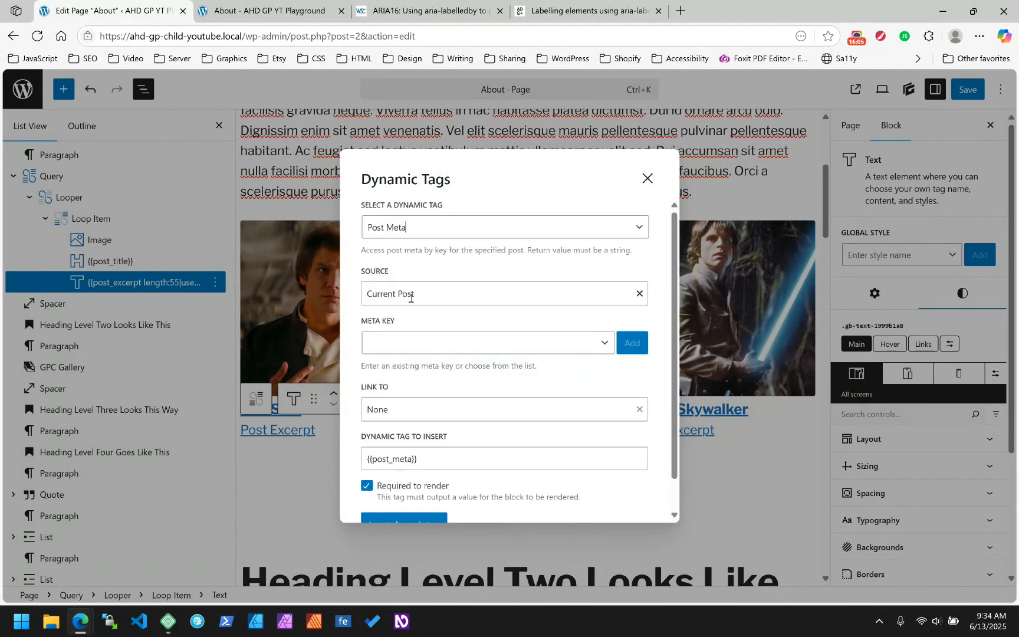
left_click(417, 345)
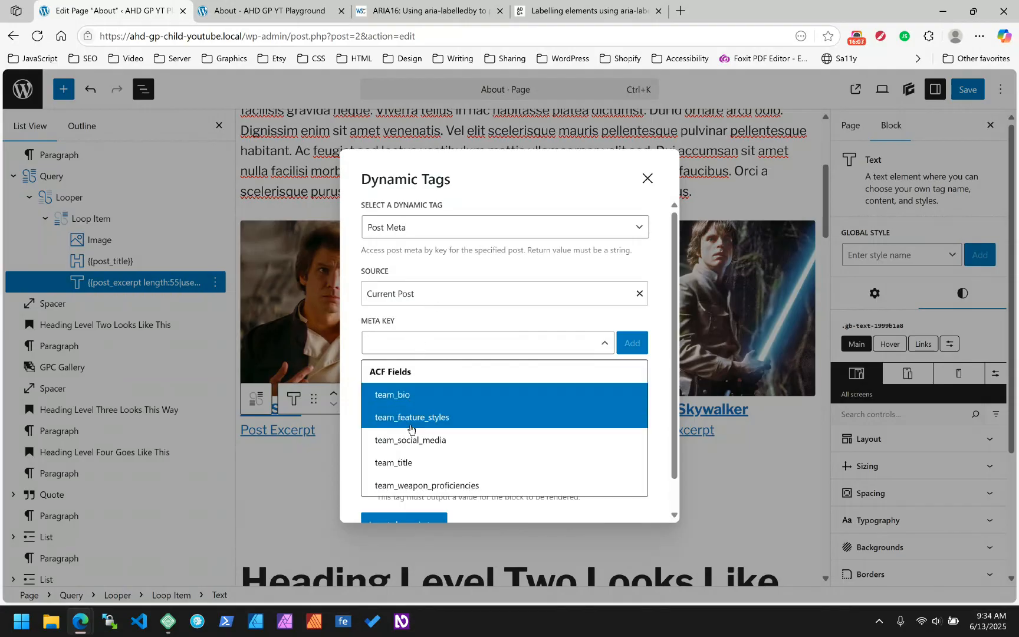
left_click(395, 395)
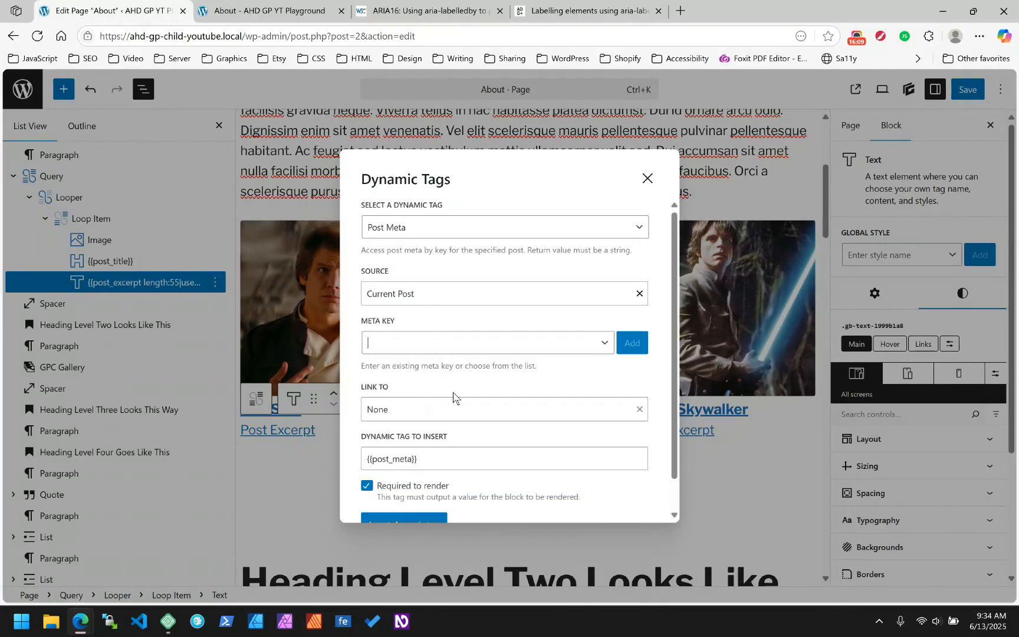
scroll(453, 407, "down", 1)
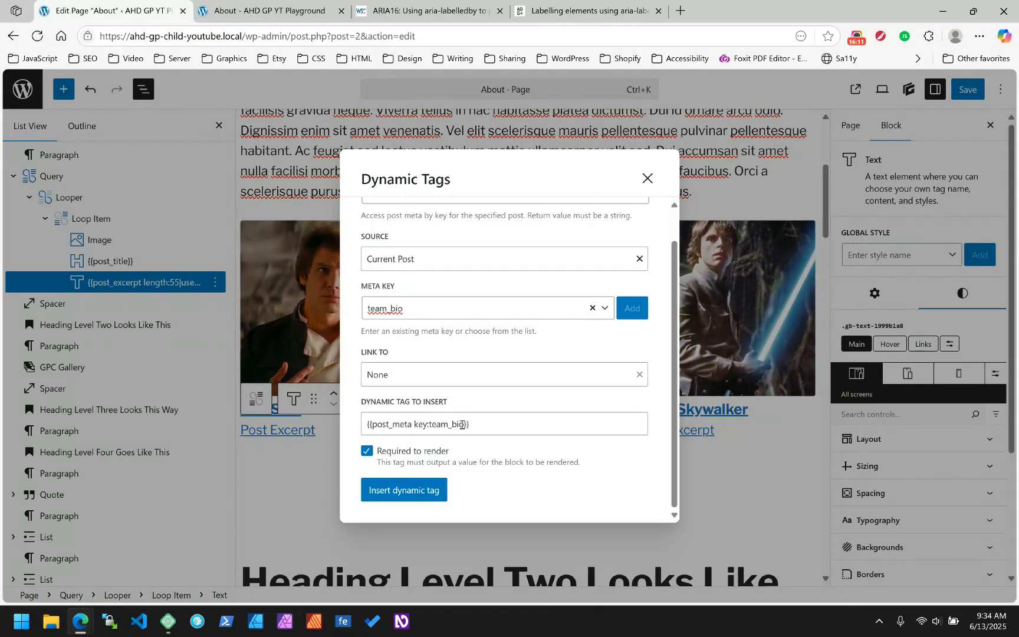
left_click(462, 424)
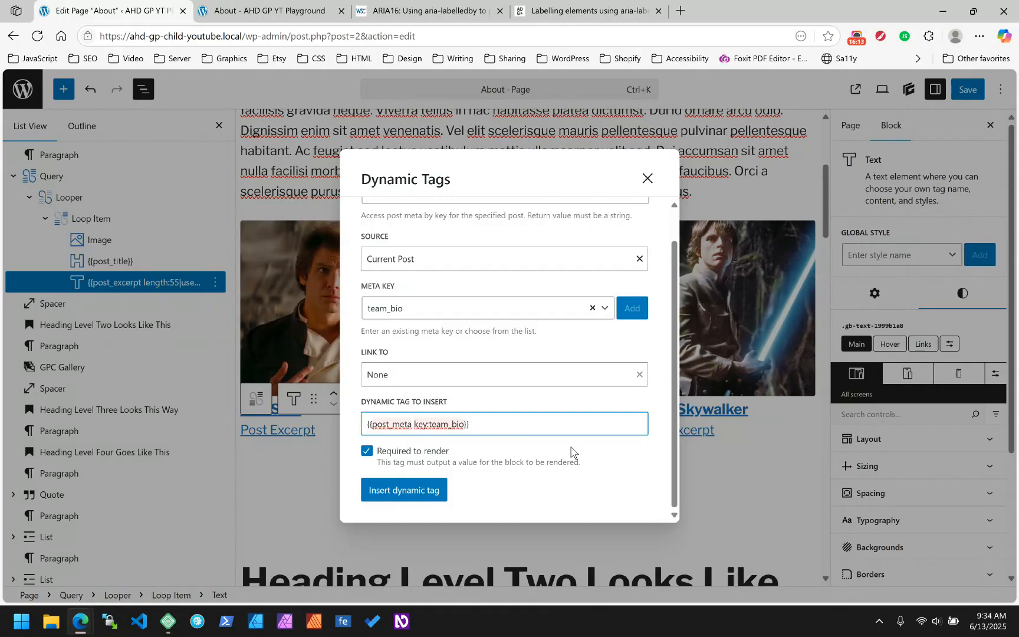
type("|length:55")
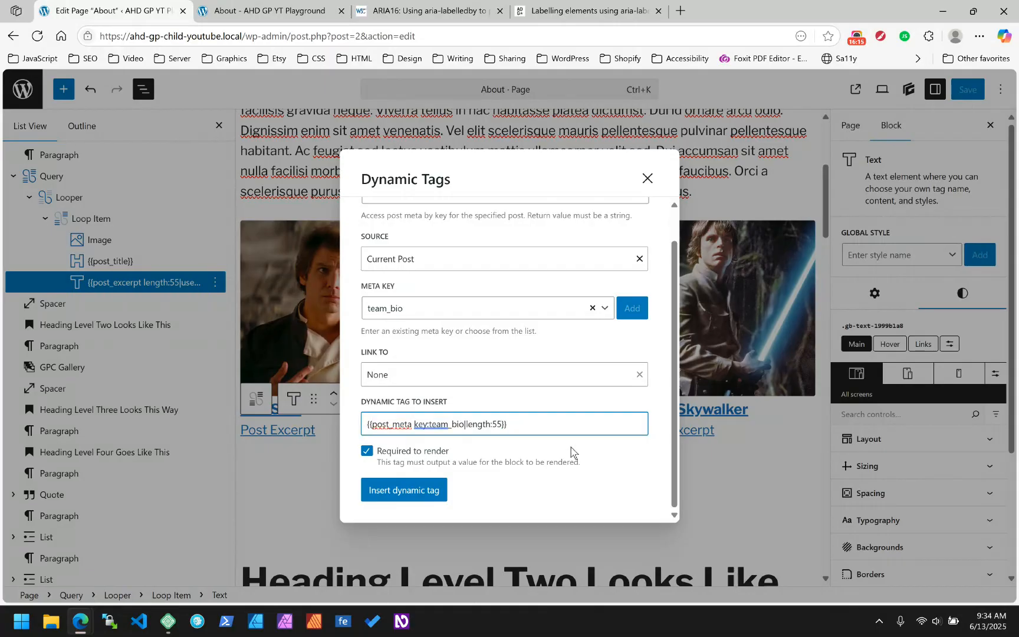
left_click(404, 489)
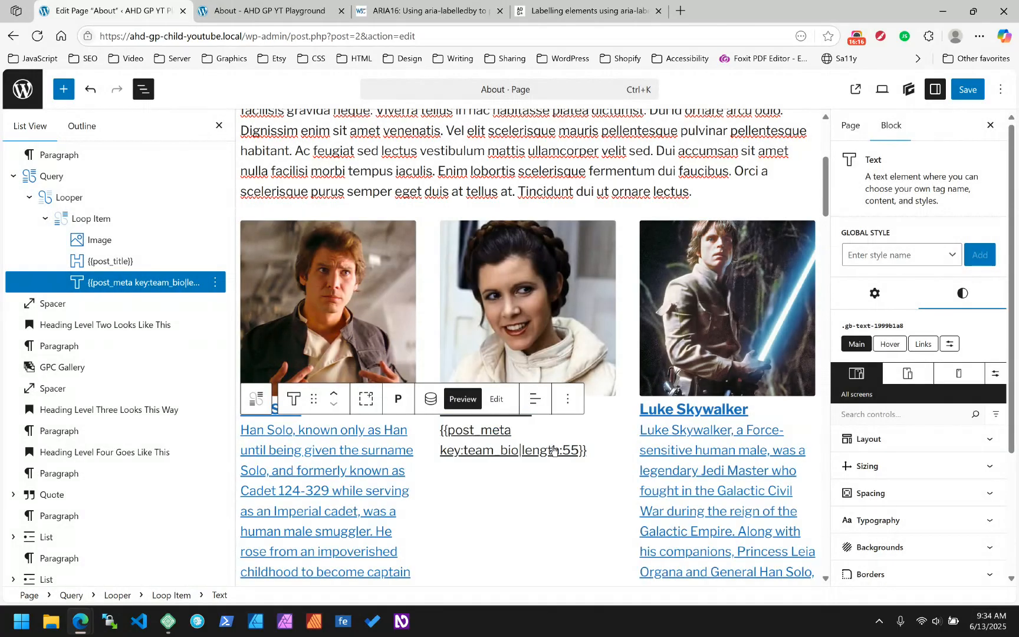
scroll(541, 466, "down", 7)
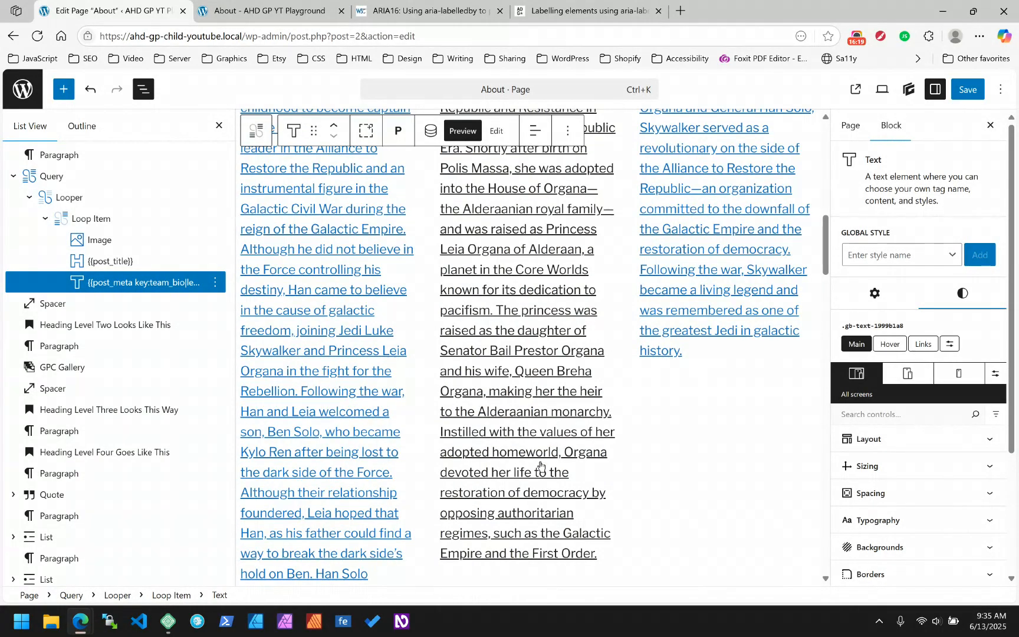
scroll(541, 466, "up", 7)
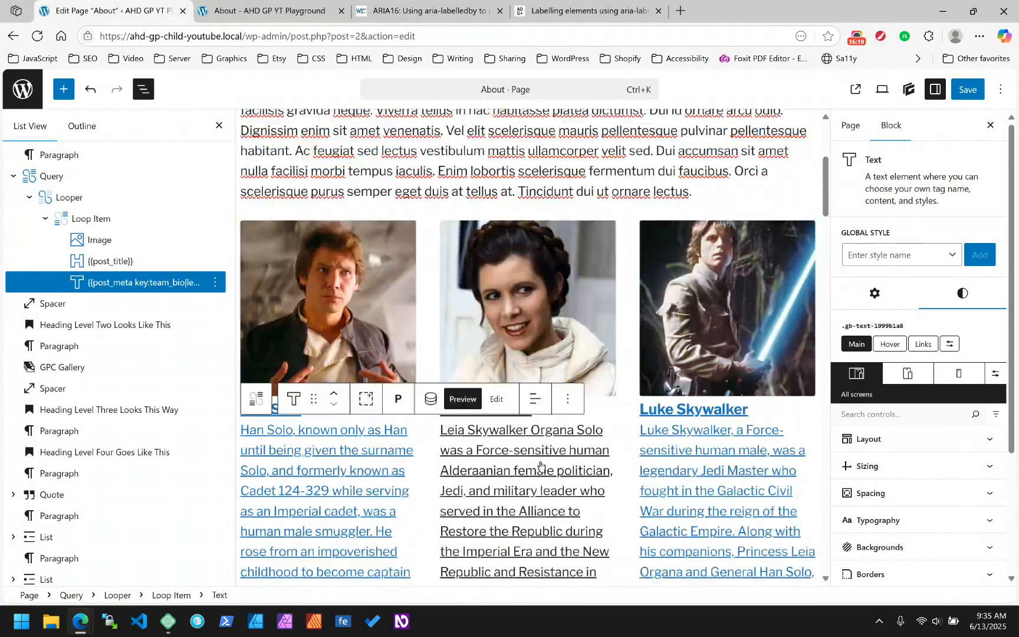
- Clear the text decoration setting of the Loop Item's Links selector
left_click(102, 218)
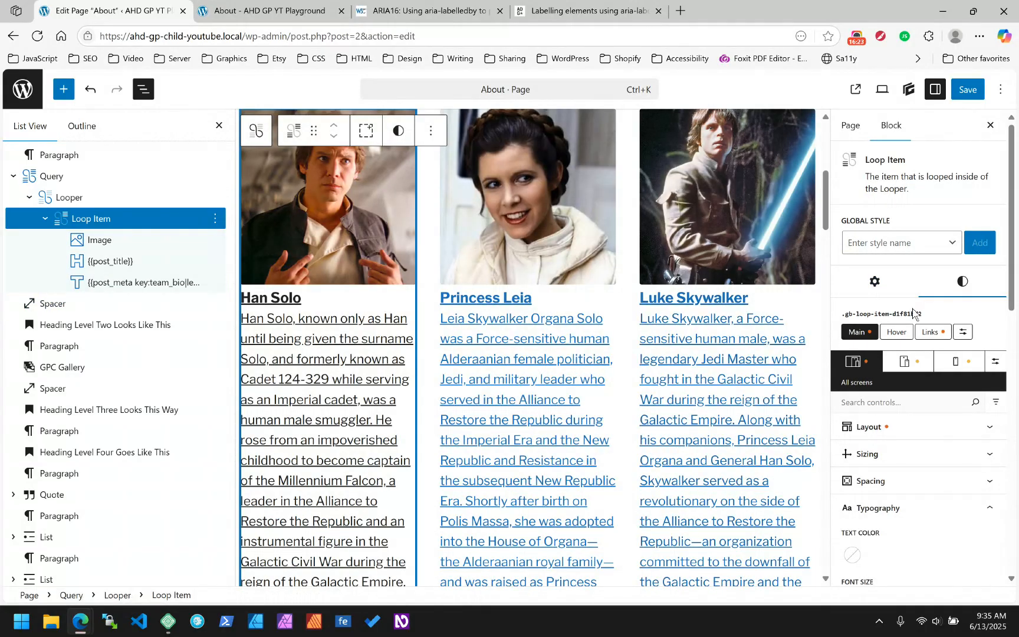
left_click(931, 333)
scroll(916, 494, "down", 5)
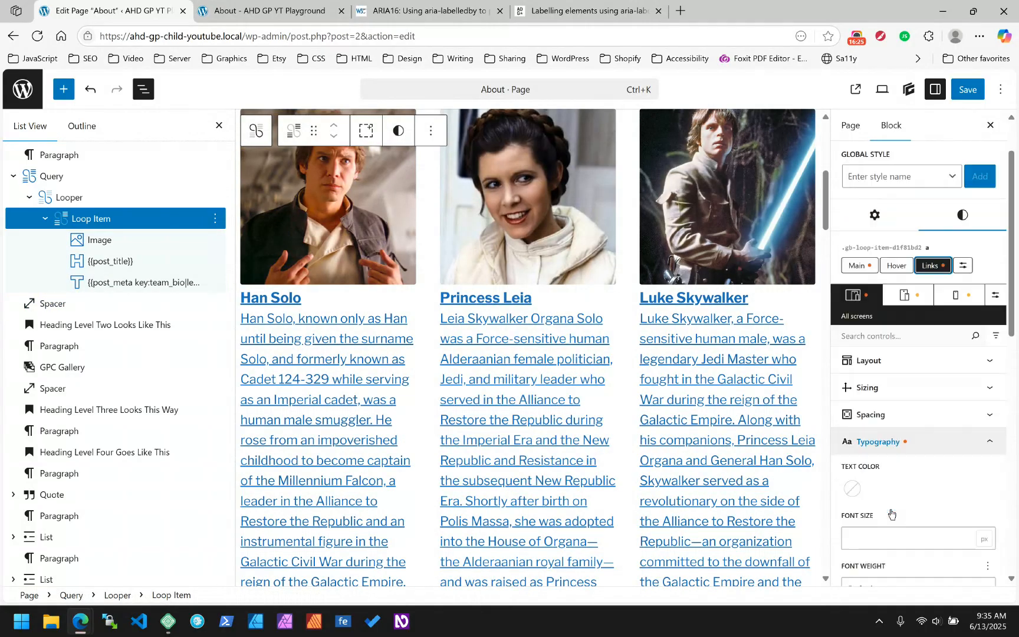
scroll(879, 410, "up", 5)
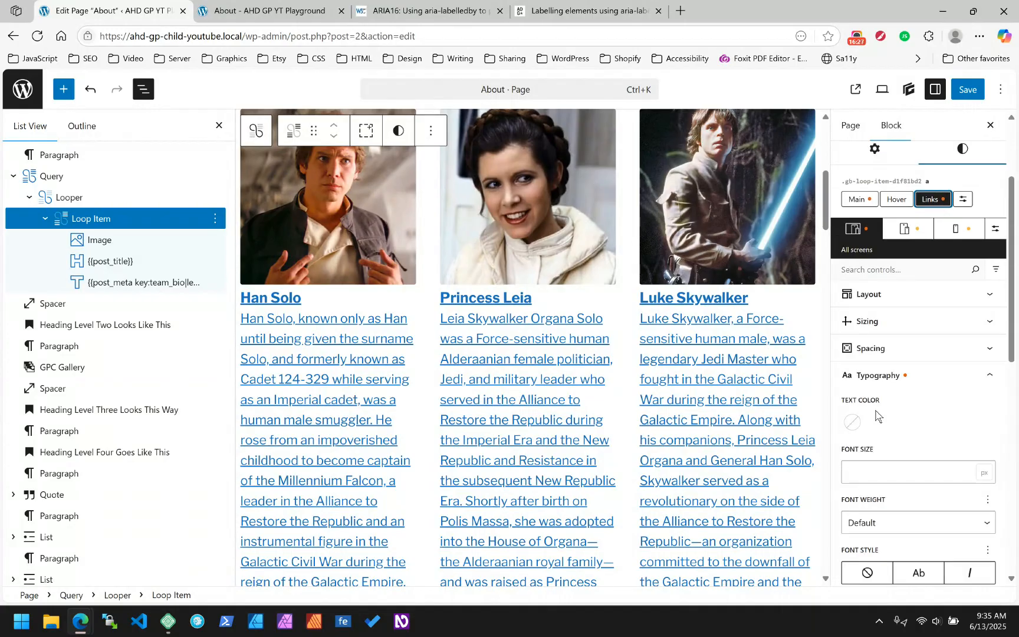
scroll(917, 396, "down", 2)
scroll(879, 541, "down", 1)
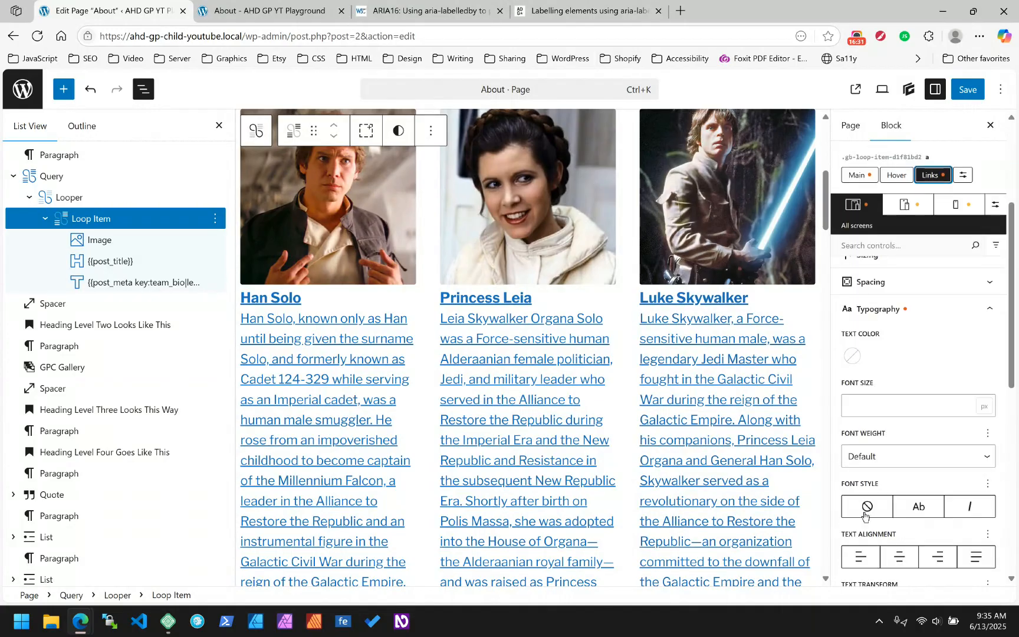
scroll(864, 516, "down", 2)
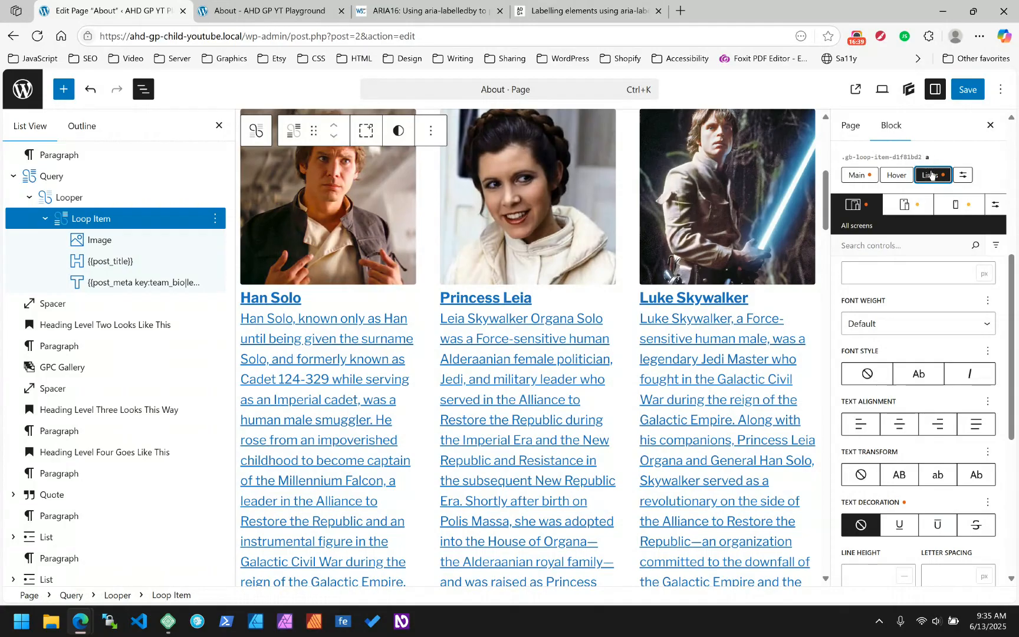
scroll(912, 370, "down", 1)
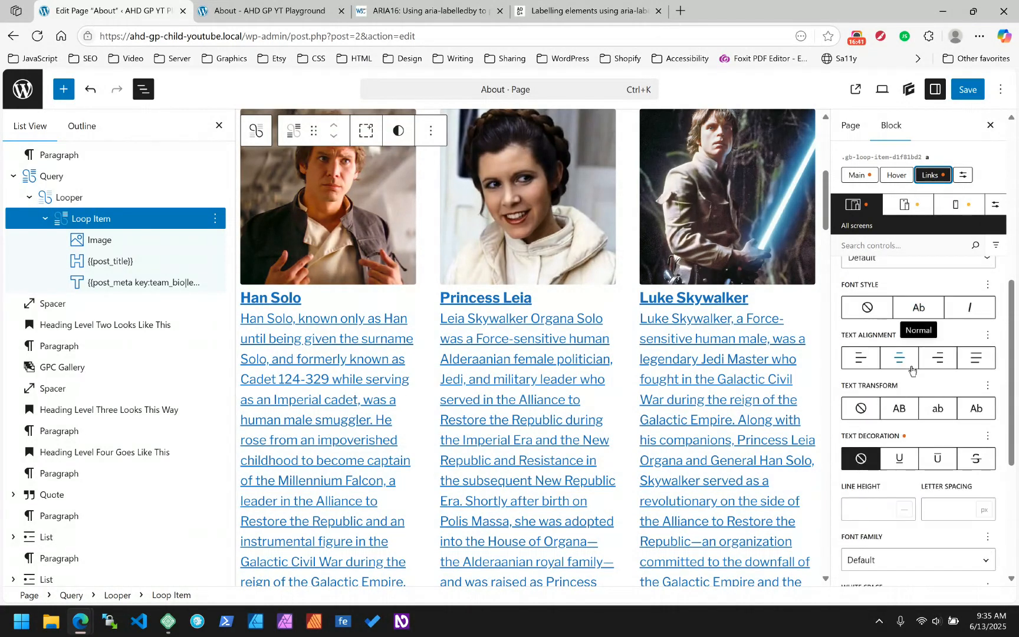
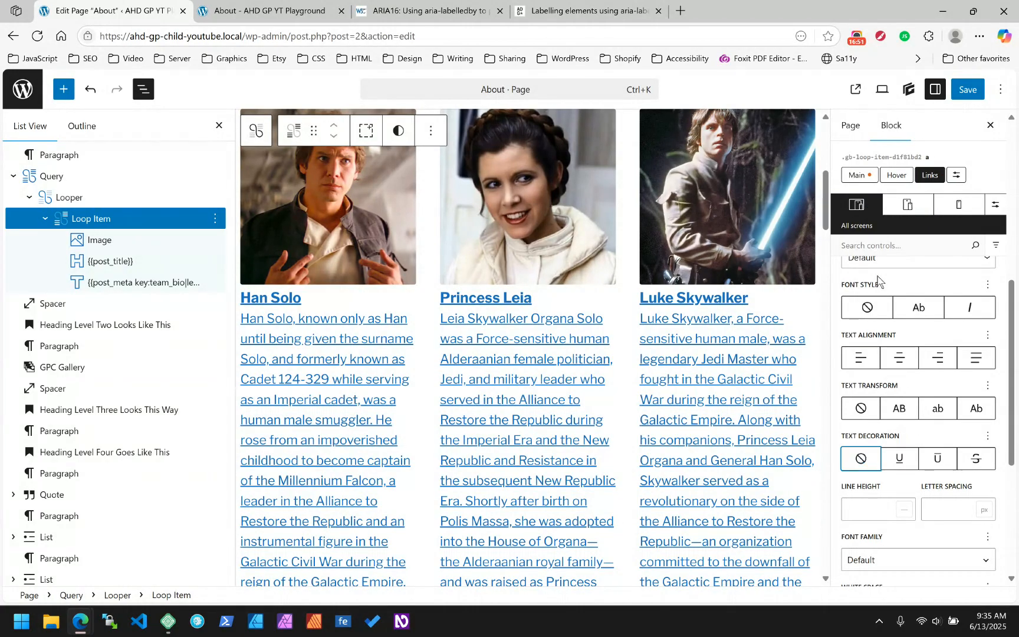
- Set the Loop Item's main text decoration to none so the card text is not underlined
left_click(857, 175)
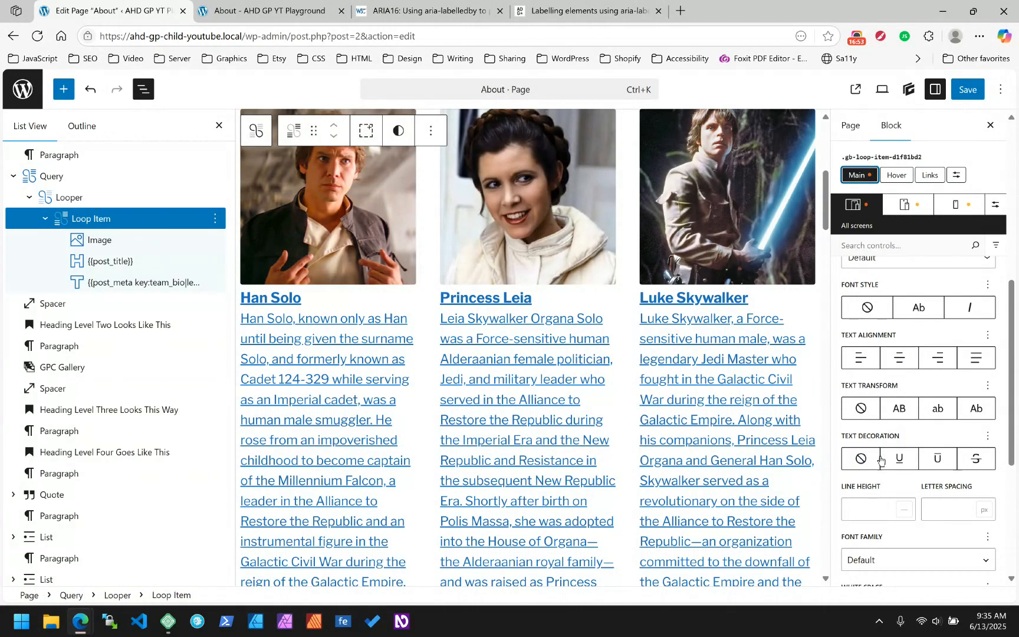
left_click(860, 458)
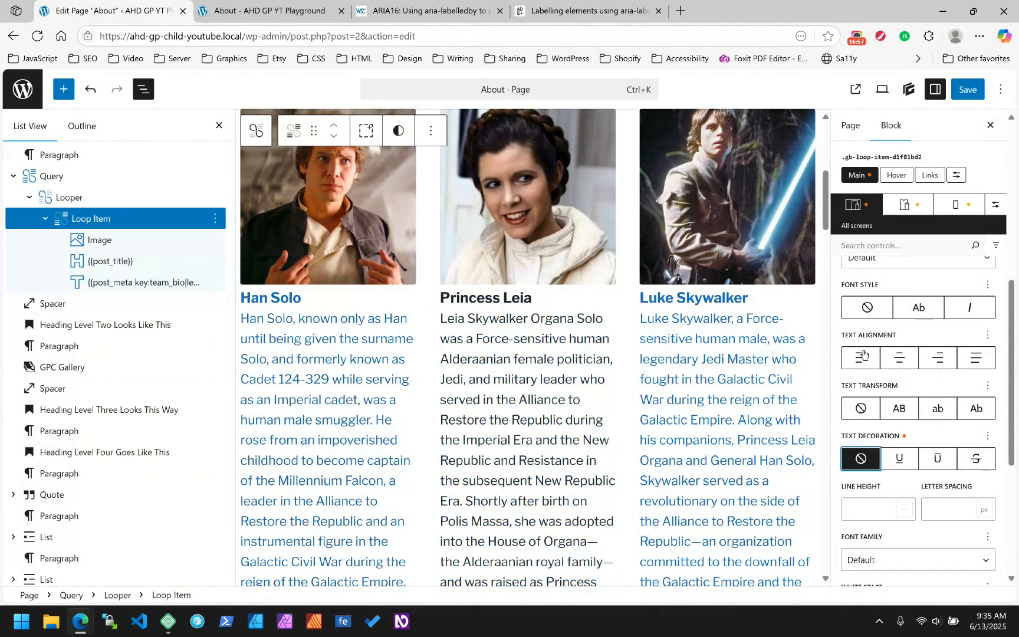
- Set the text color of the post title headline in the Loop Item to var(--contrast)
scroll(938, 247, "up", 5)
scroll(913, 298, "down", 1)
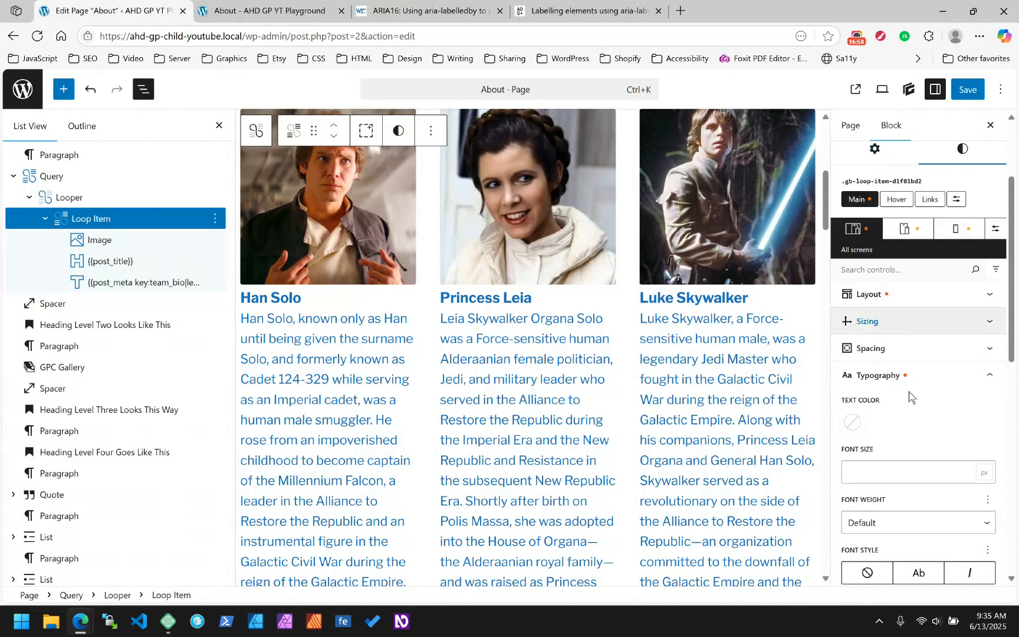
left_click(856, 425)
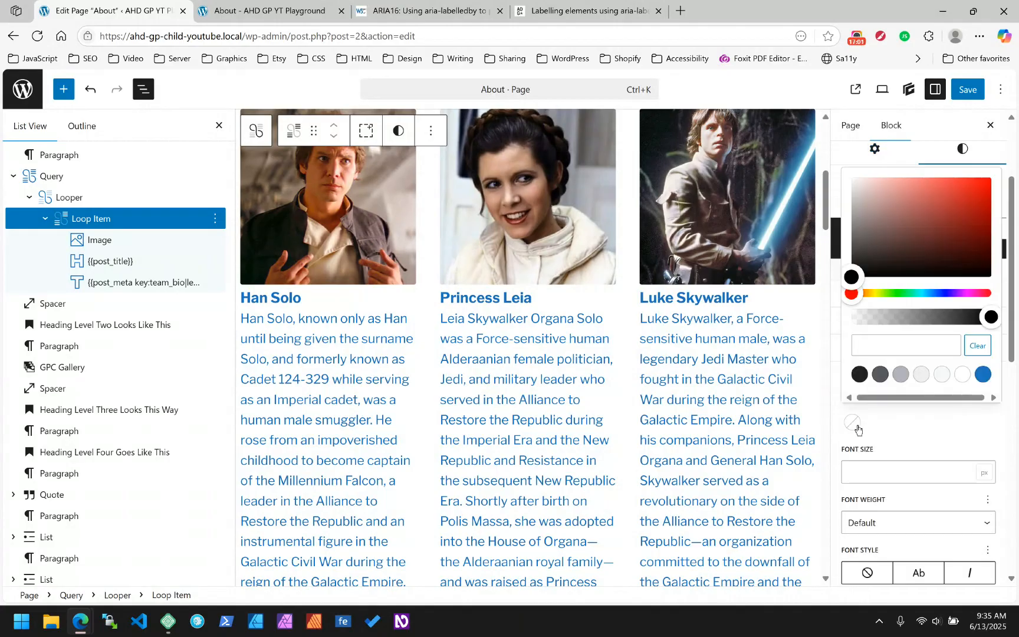
left_click(110, 261)
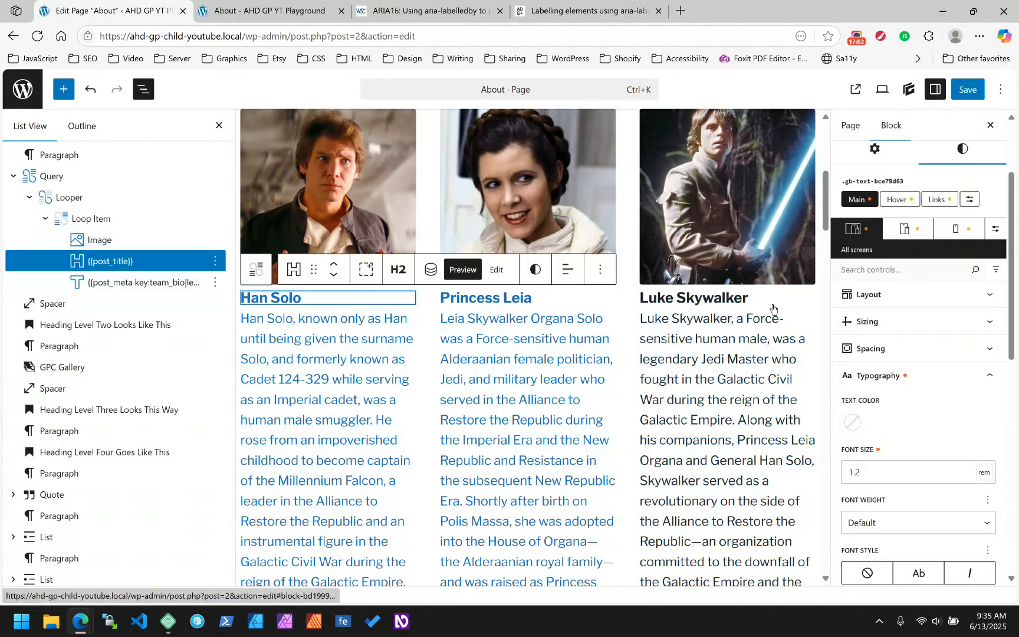
left_click(852, 422)
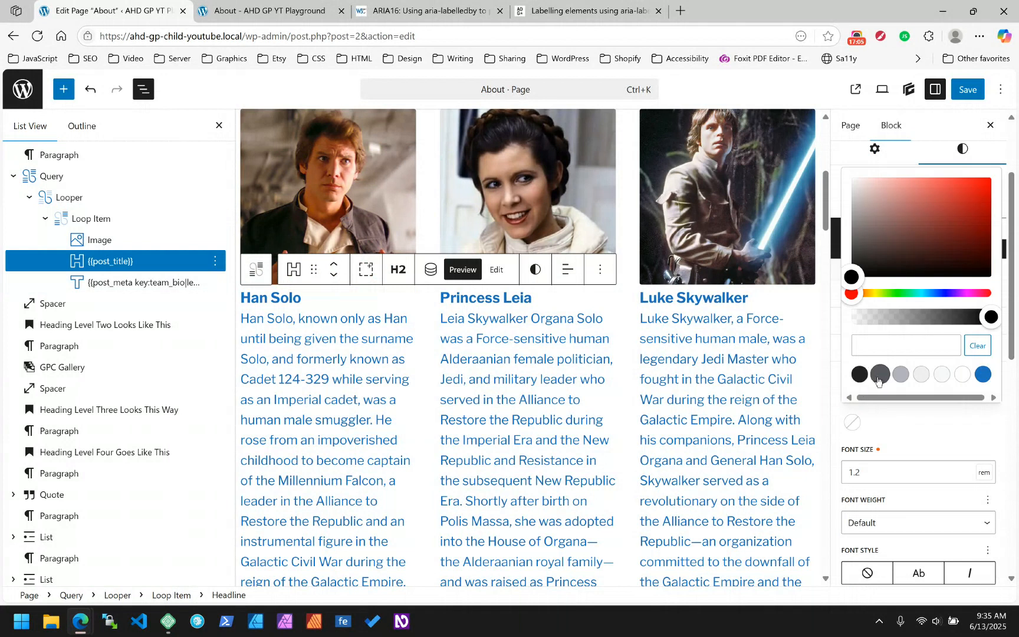
left_click(858, 377)
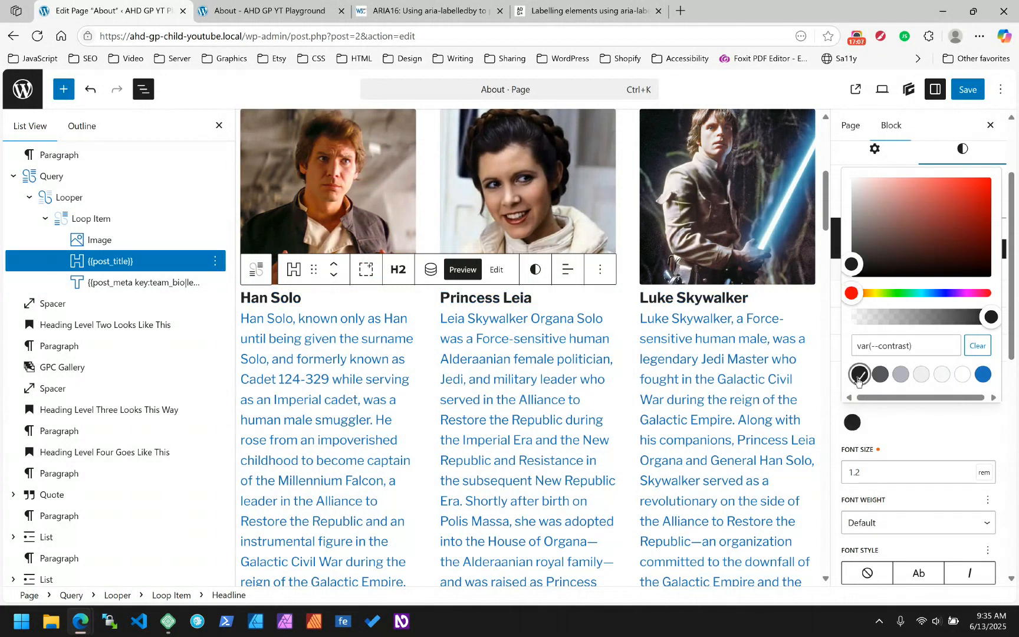
- Set the team_bio Text block's text color to the dark gray palette color
left_click(335, 361)
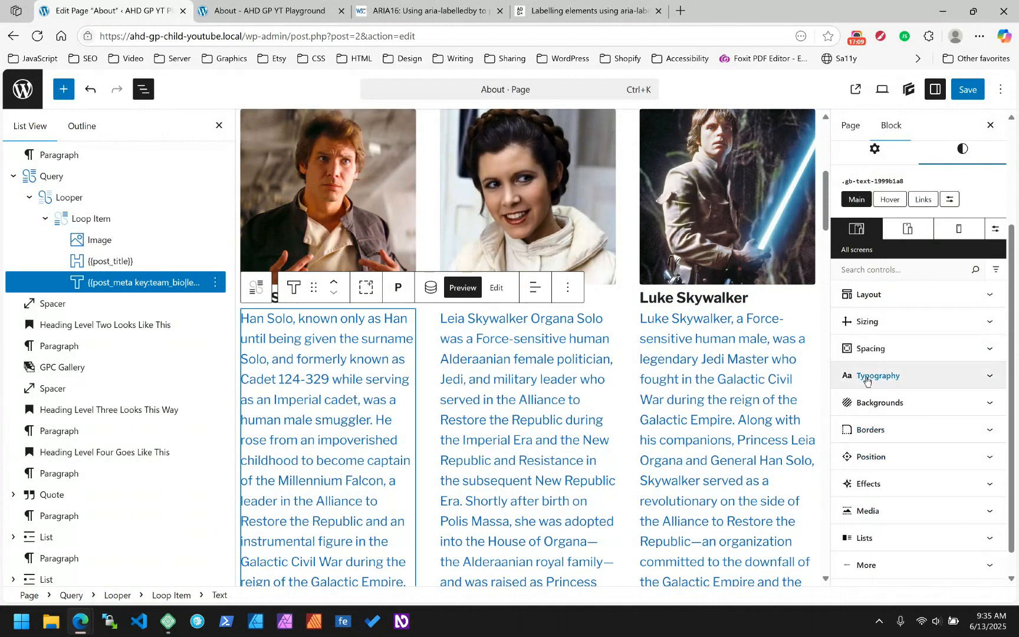
left_click(867, 378)
left_click(853, 422)
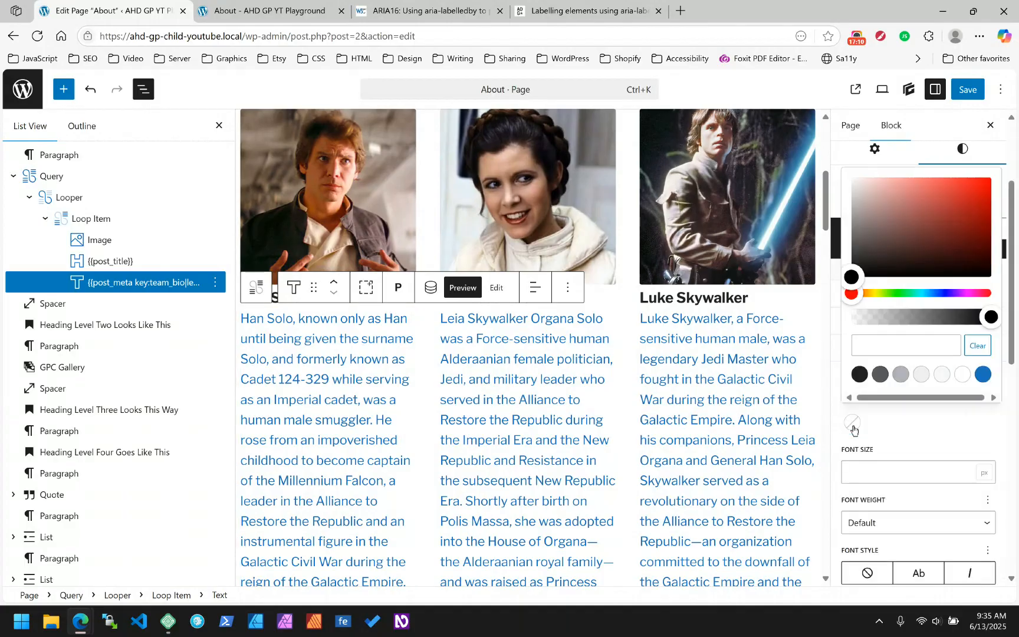
left_click(880, 375)
left_click(930, 430)
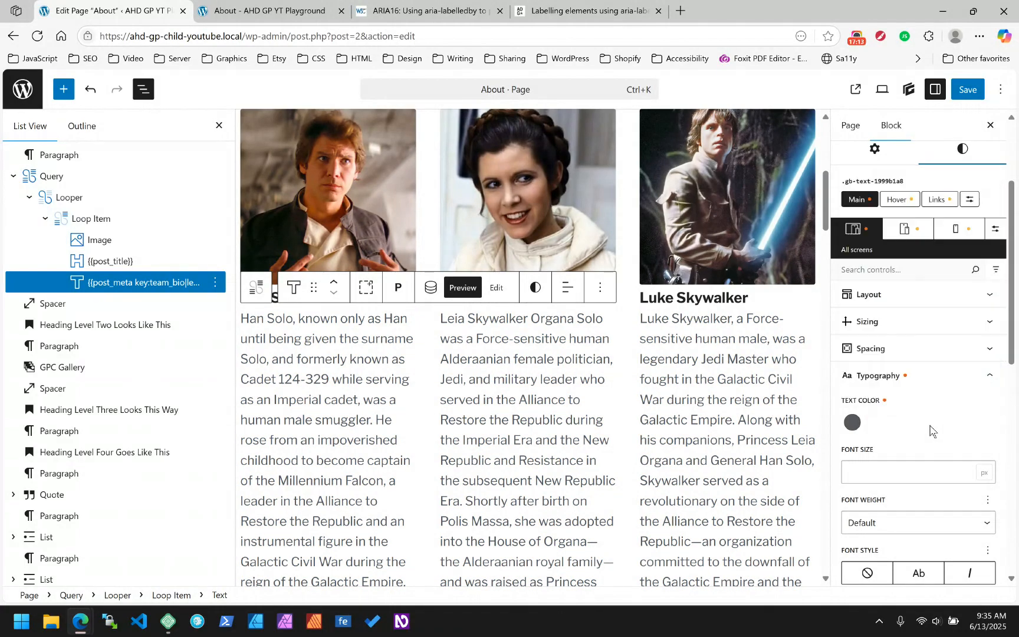
- Save the page, reload the live About page and review the text colors in the team cards
left_click(970, 90)
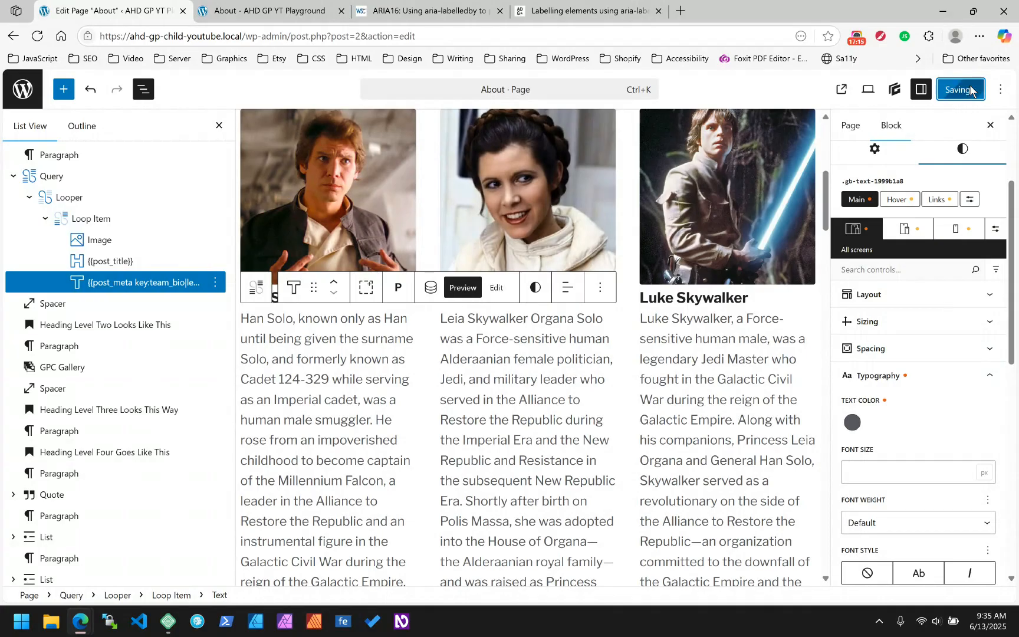
mouse_move(275, 7)
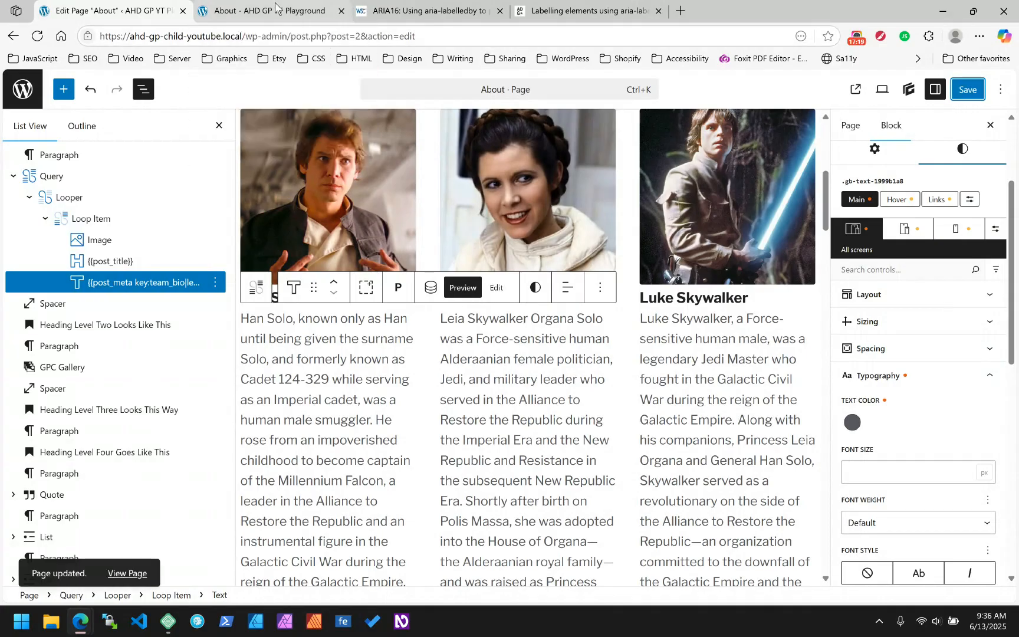
left_click(276, 9)
left_click(54, 40)
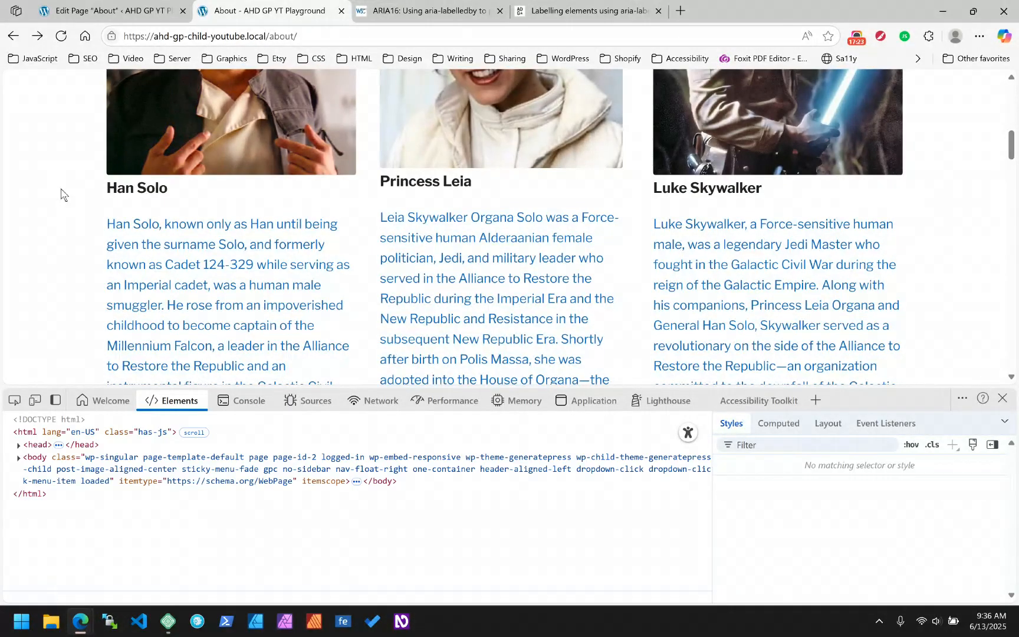
scroll(62, 197, "up", 8)
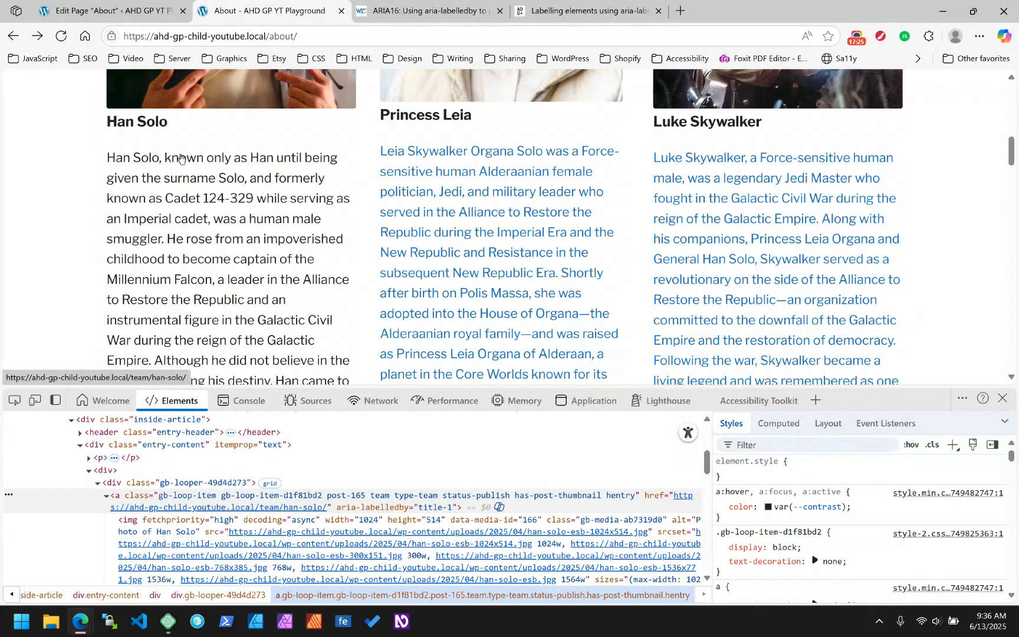
scroll(64, 199, "down", 4)
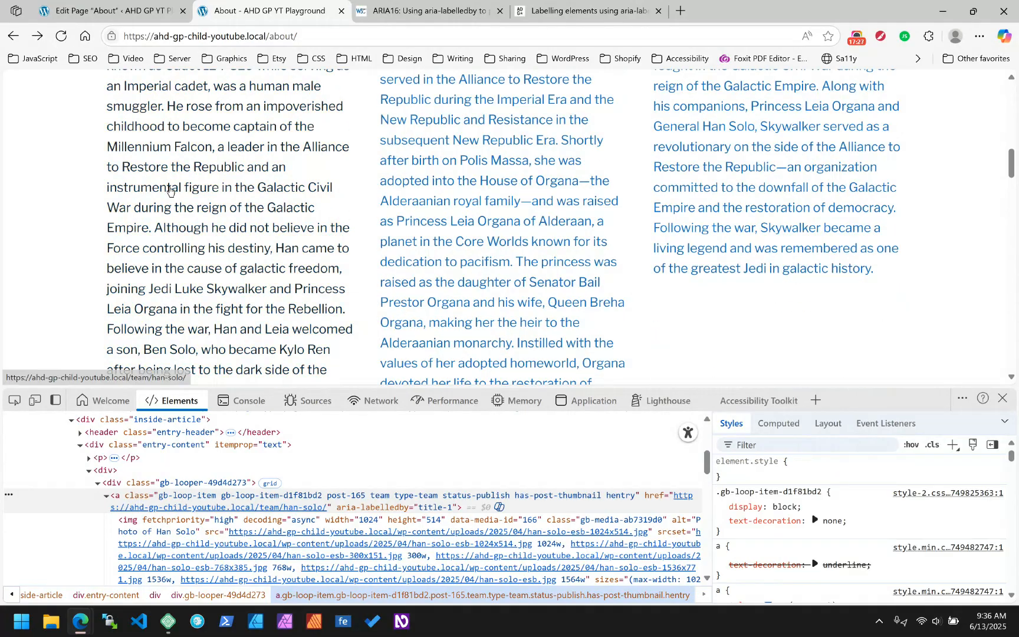
scroll(53, 192, "up", 6)
key("Tab")
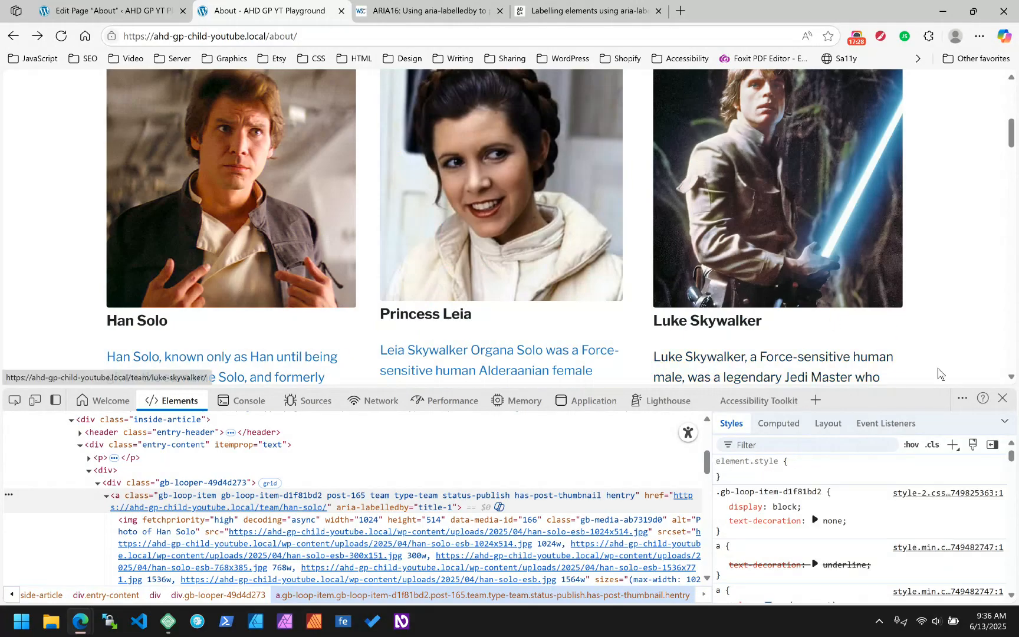
- Inspect the first team card's image and select its wrapping link element to examine the markup and styles
left_click(1003, 398)
scroll(241, 318, "down", 3)
right_click(168, 270)
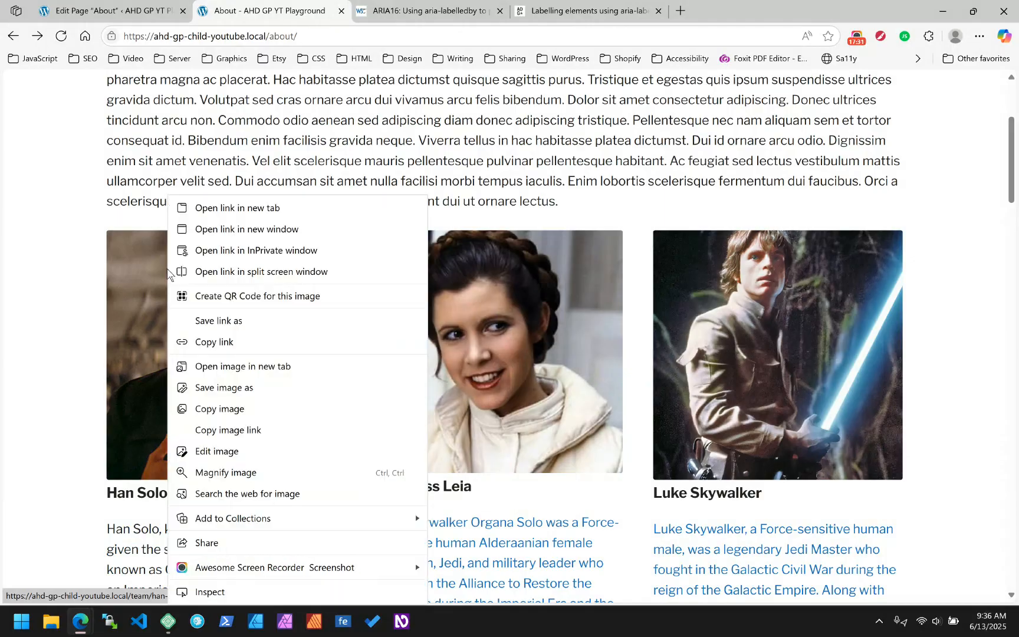
left_click(218, 589)
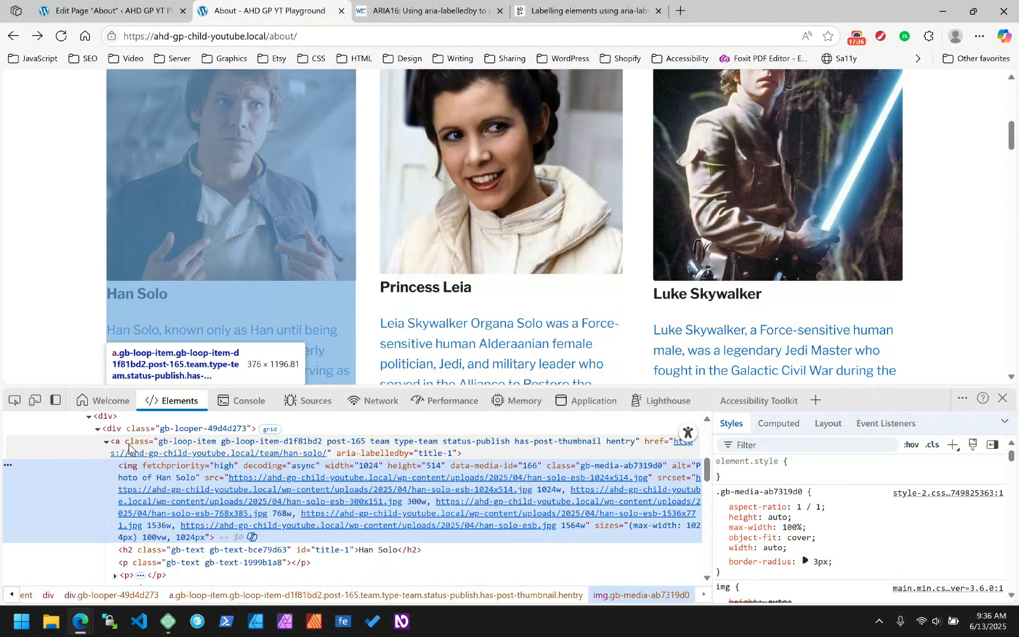
left_click(129, 448)
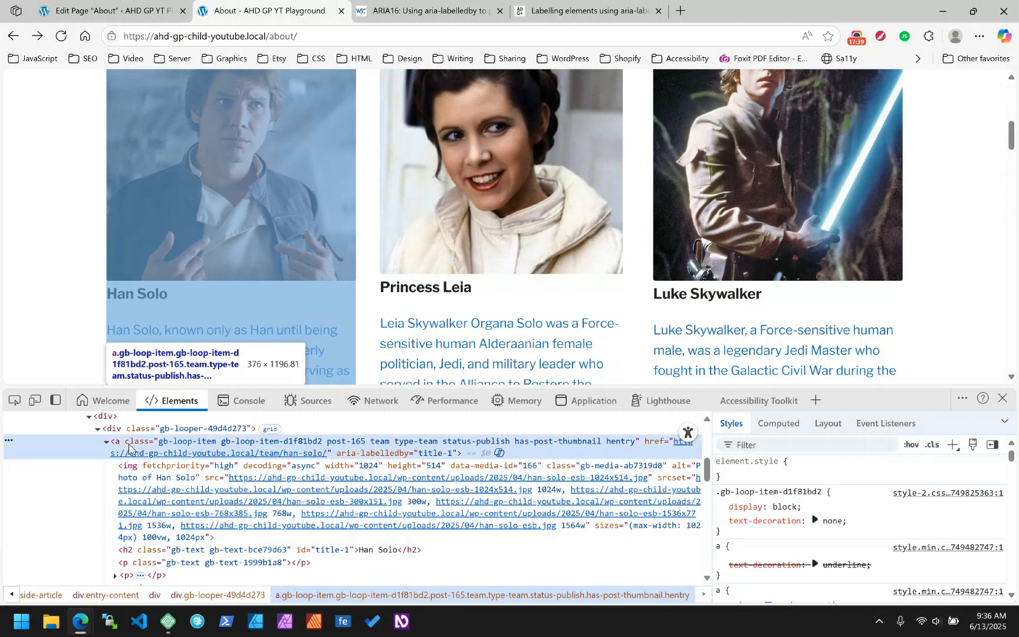
- Check the Loop Item's Layout settings in the page editor and compare them with the cards on the live page
left_click(110, 10)
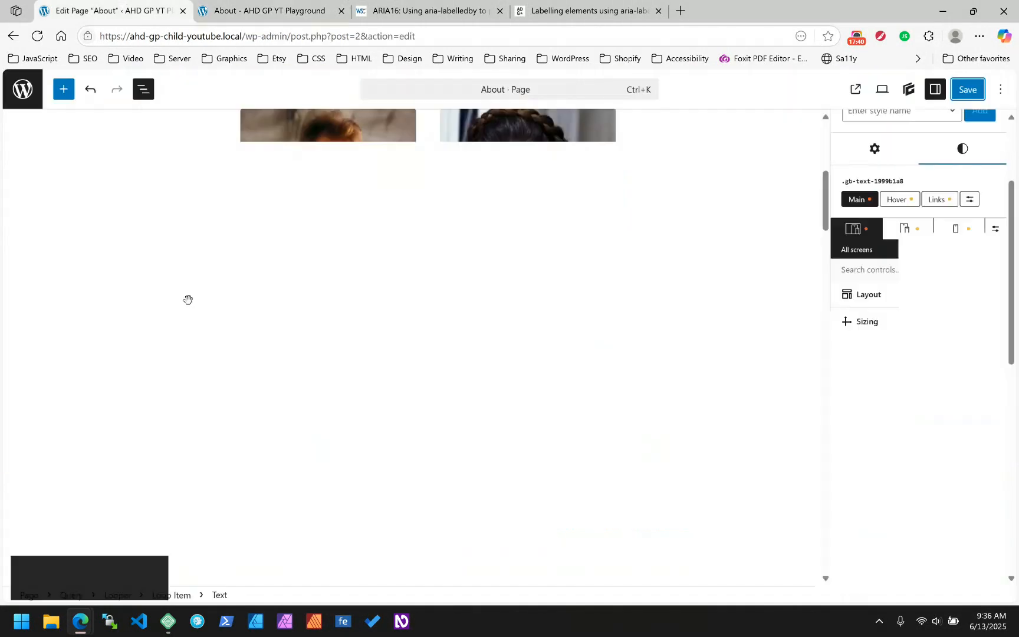
left_click(83, 218)
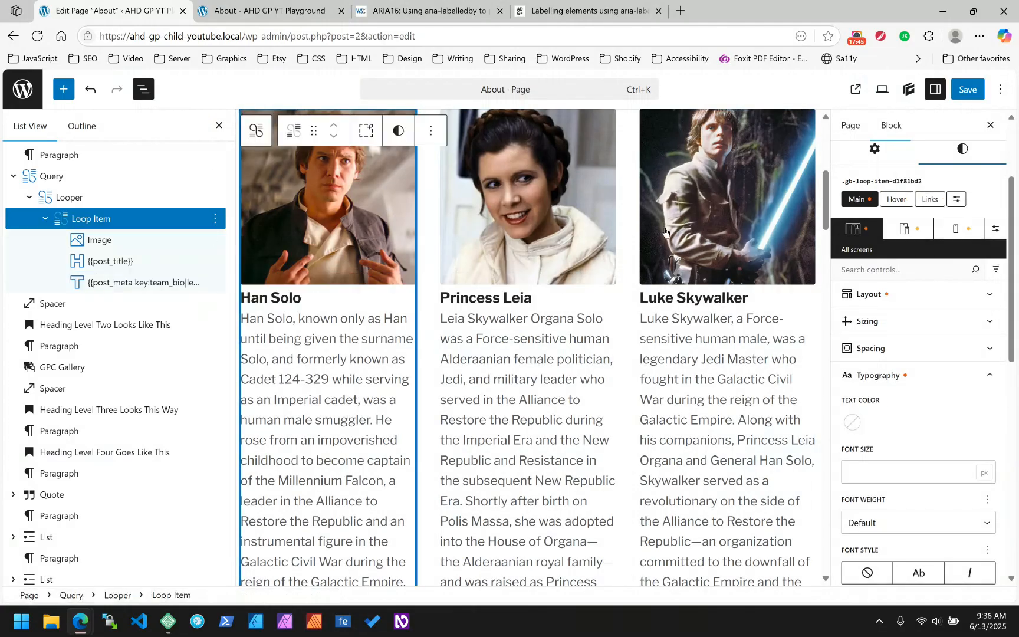
left_click(905, 303)
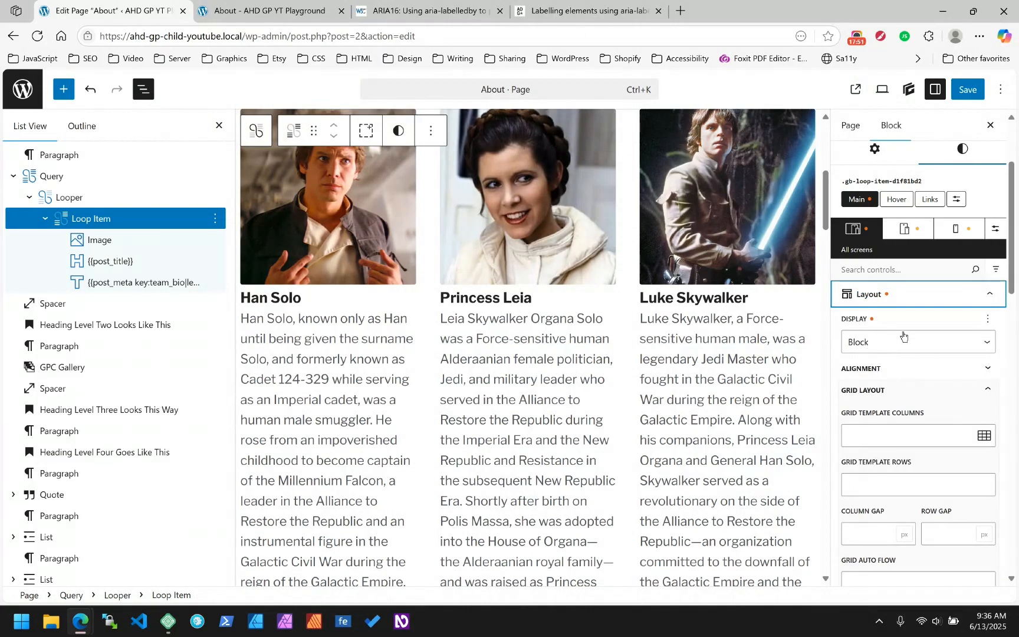
left_click(920, 294)
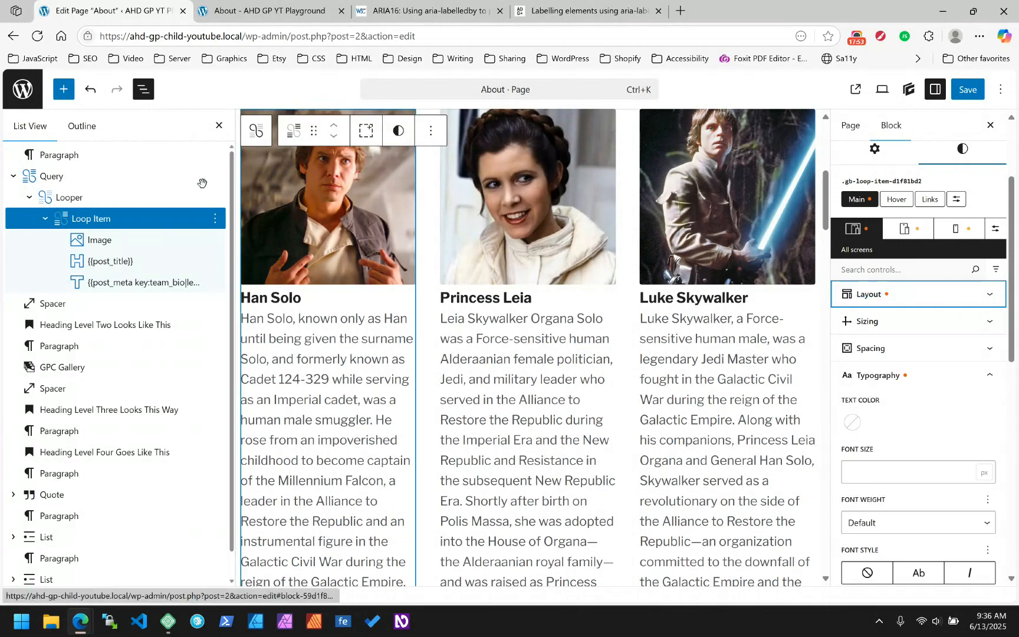
mouse_move(231, 5)
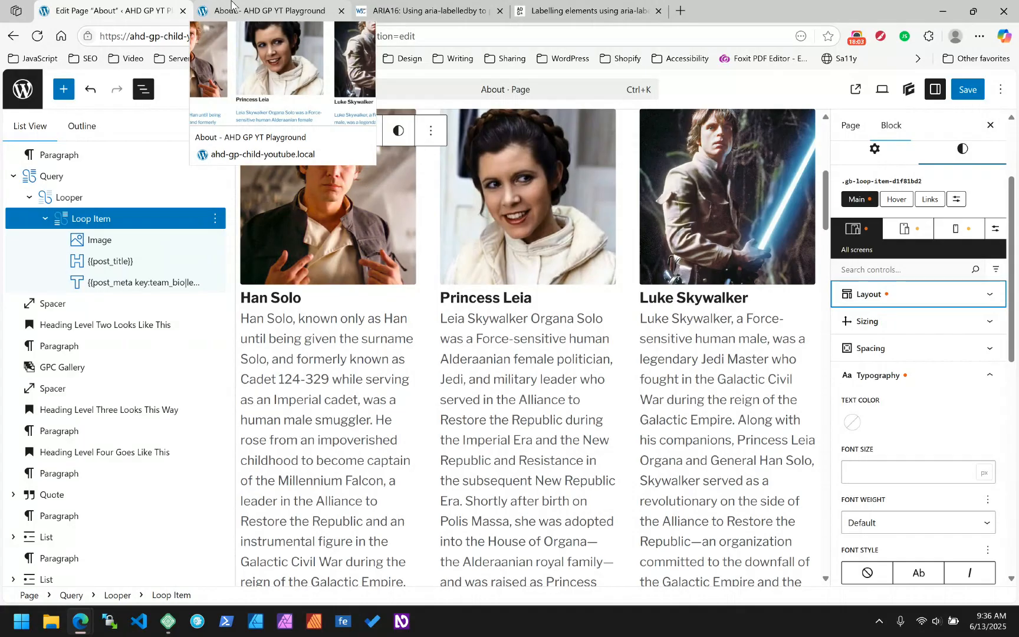
left_click(231, 5)
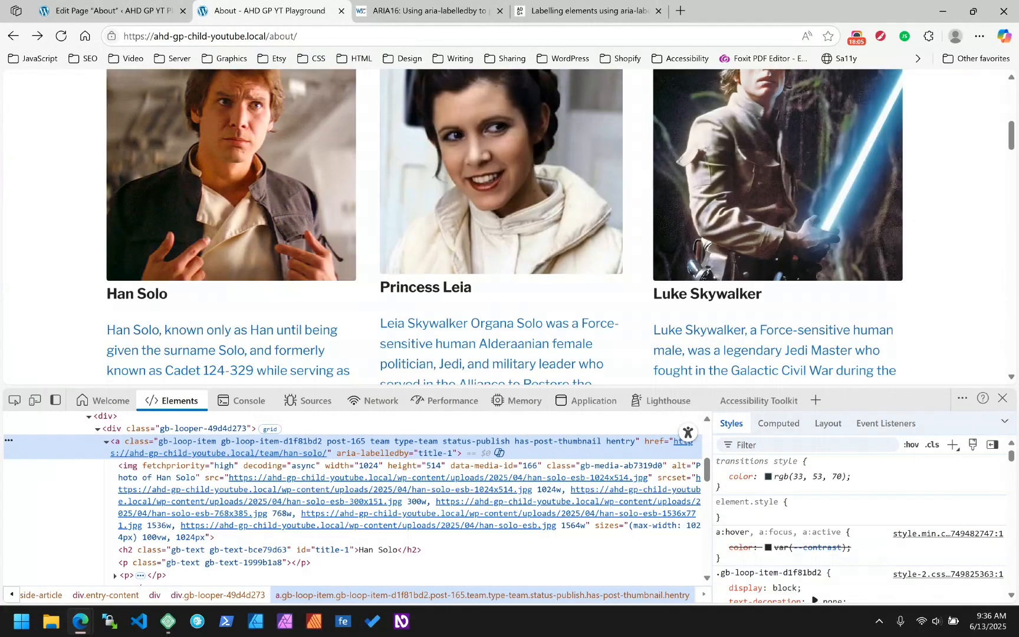
- Delete the team_bio Text block from the Loop Item, leaving only the image and post title in each card
left_click(106, 10)
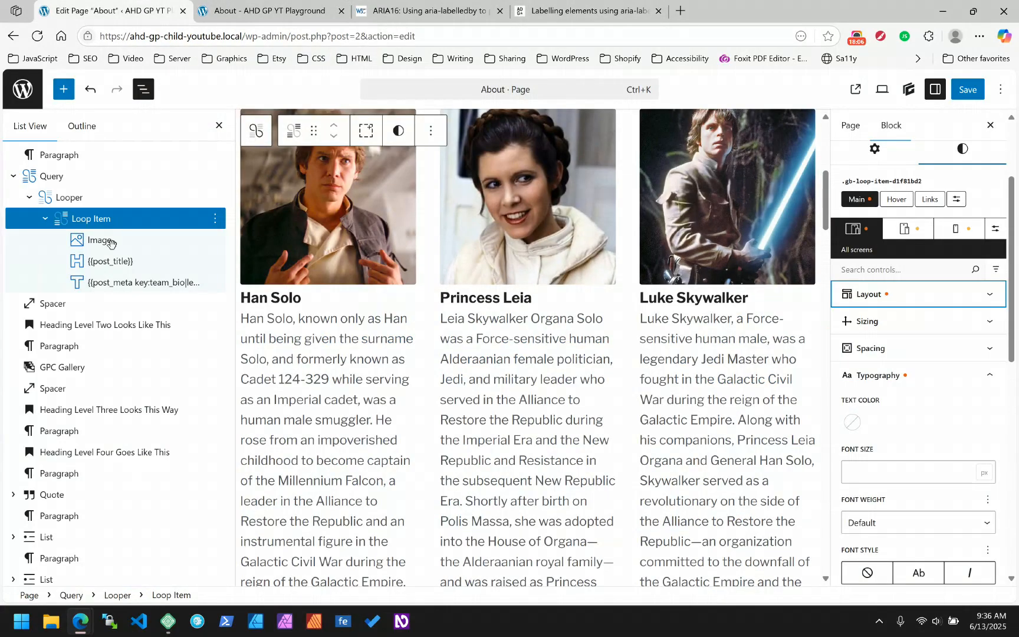
left_click(118, 277)
left_click(110, 260)
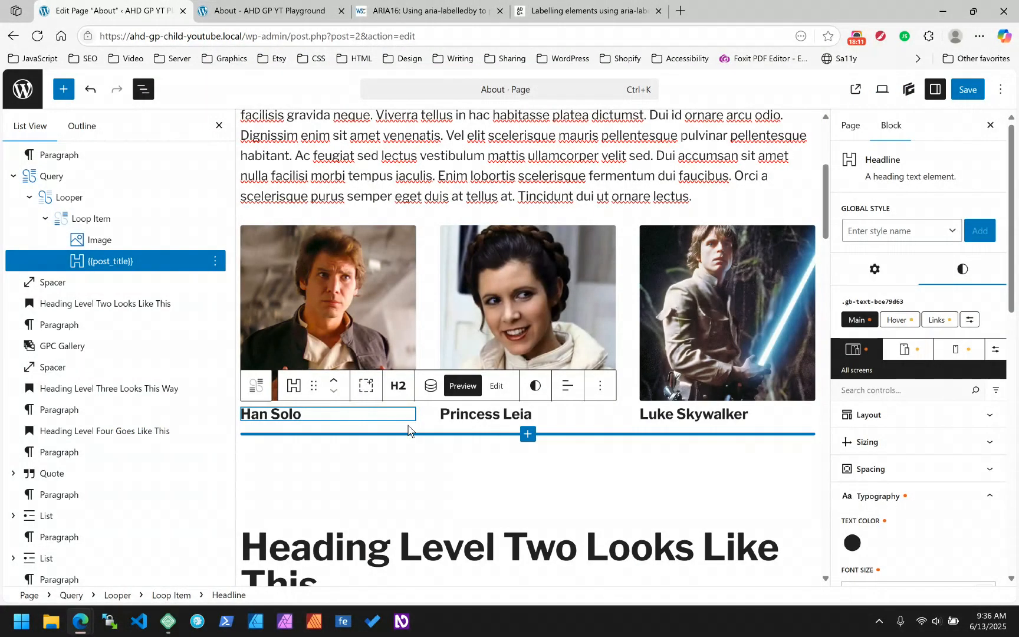
scroll(409, 426, "down", 4)
scroll(408, 425, "up", 8)
scroll(408, 425, "down", 5)
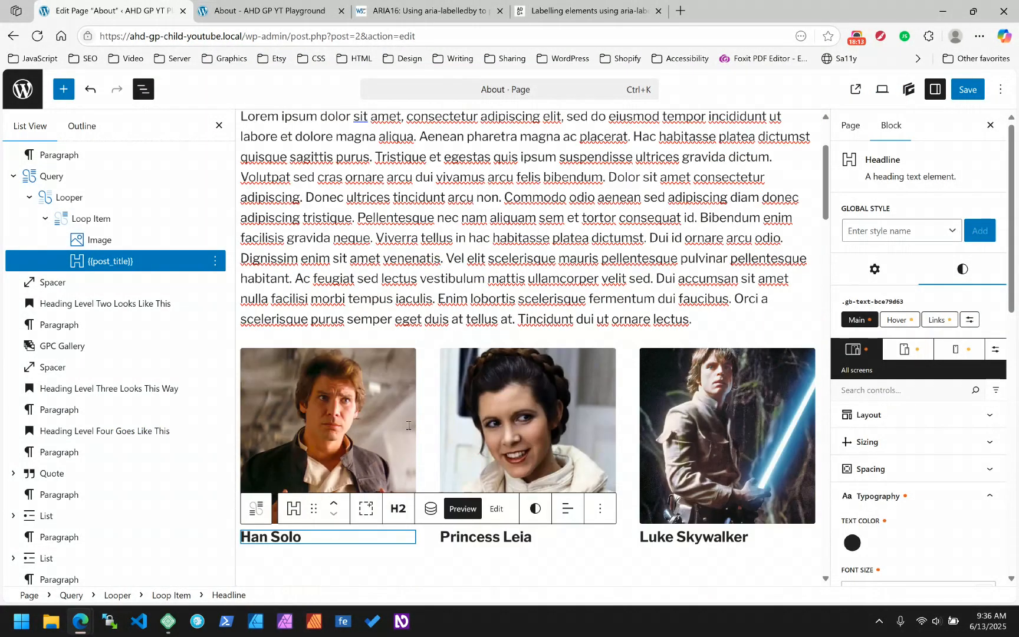
scroll(408, 426, "up", 2)
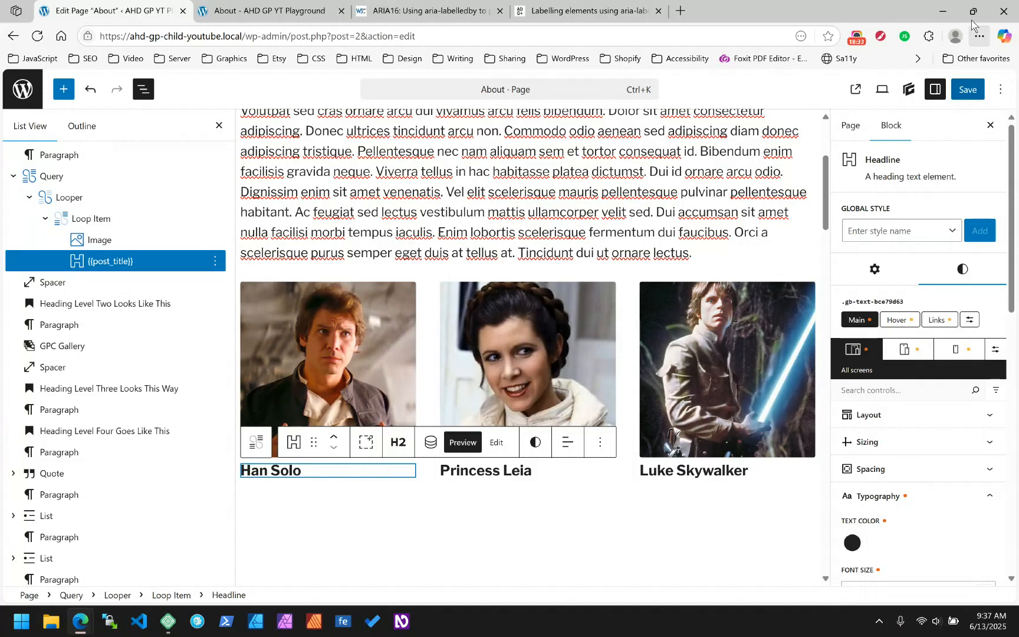
- Save the edited page and reload the live About page to load the cards without biographies
left_click(231, 18)
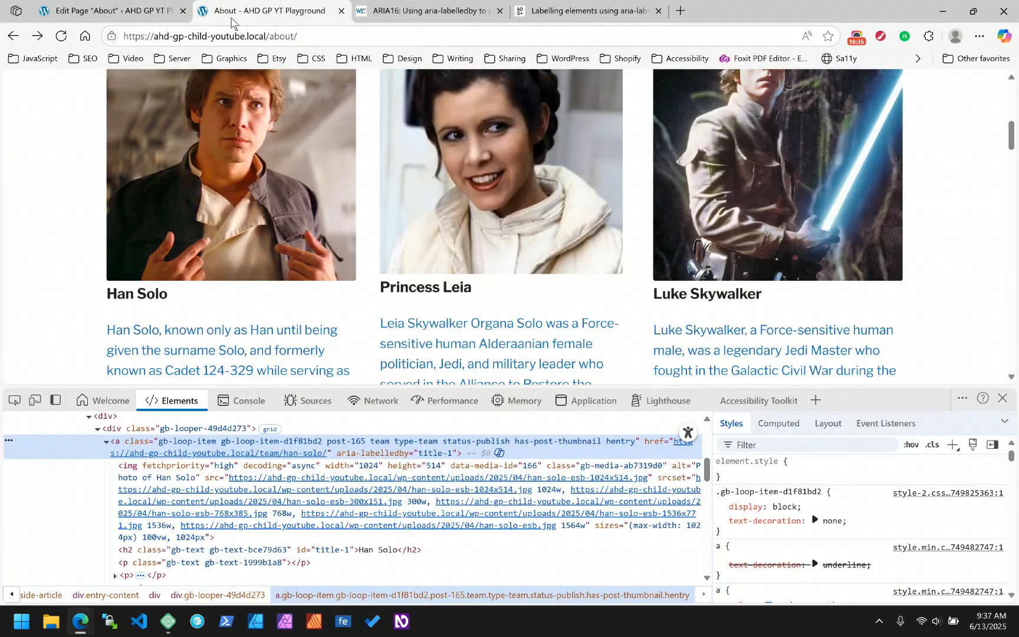
left_click(137, 10)
key("ctrl+s")
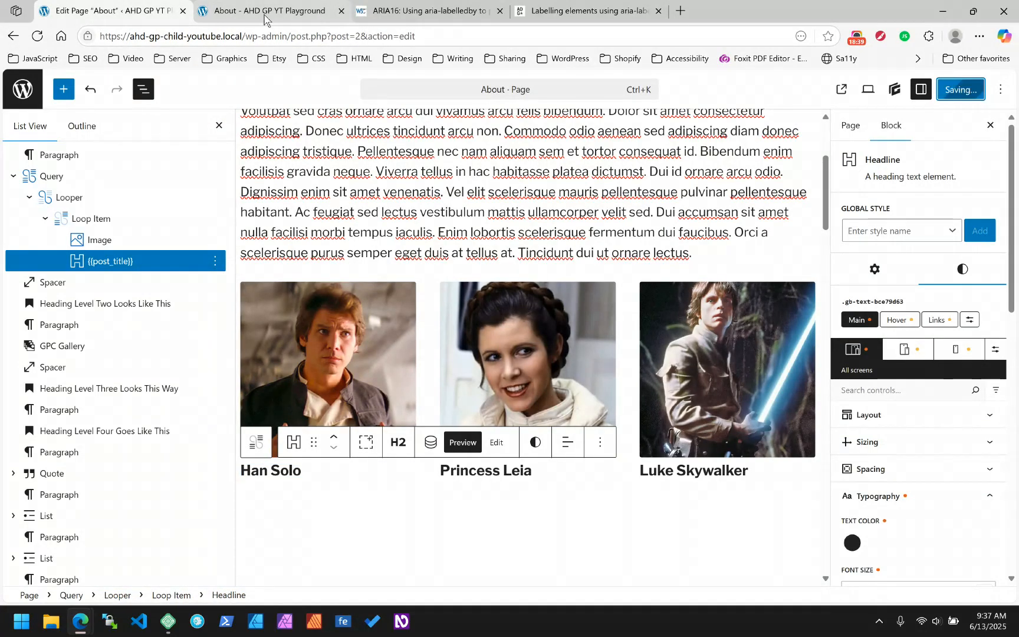
left_click(264, 18)
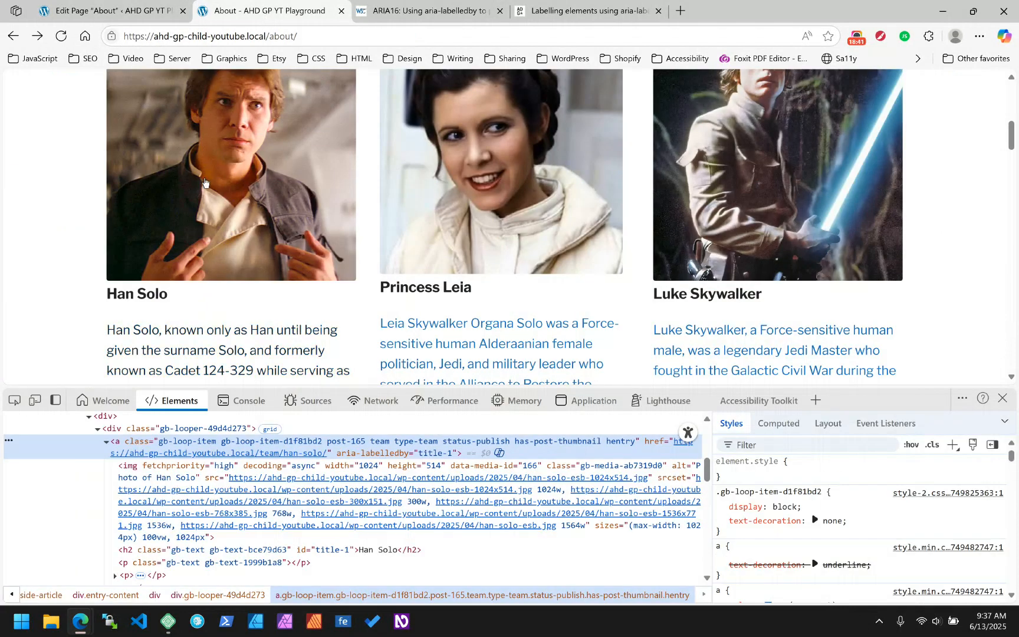
left_click(61, 36)
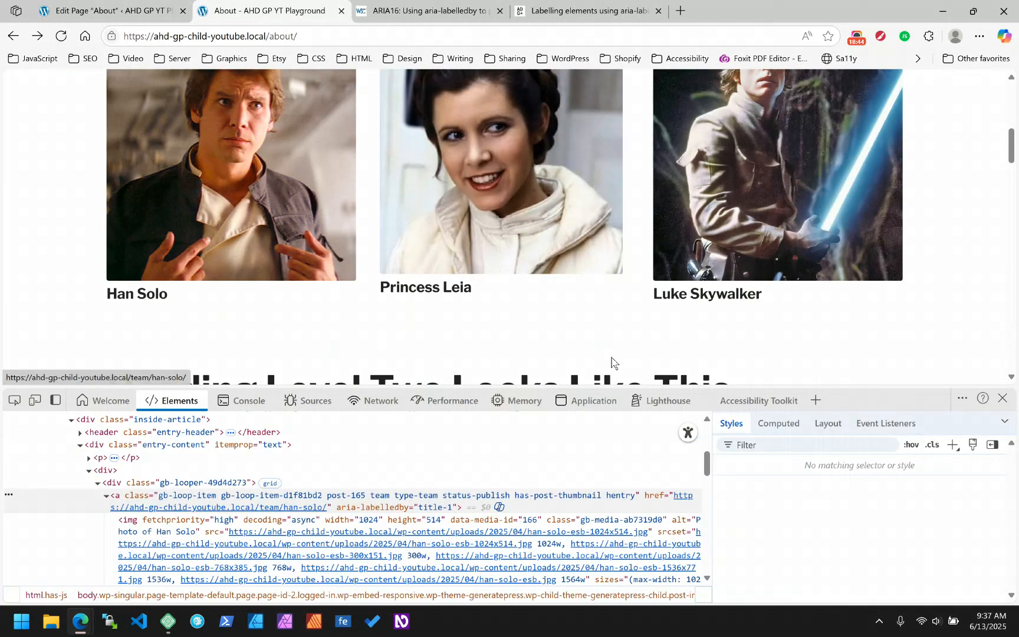
- Close the developer tools and review the simplified team cards and surrounding content on the live About page
left_click(1003, 398)
key("Tab")
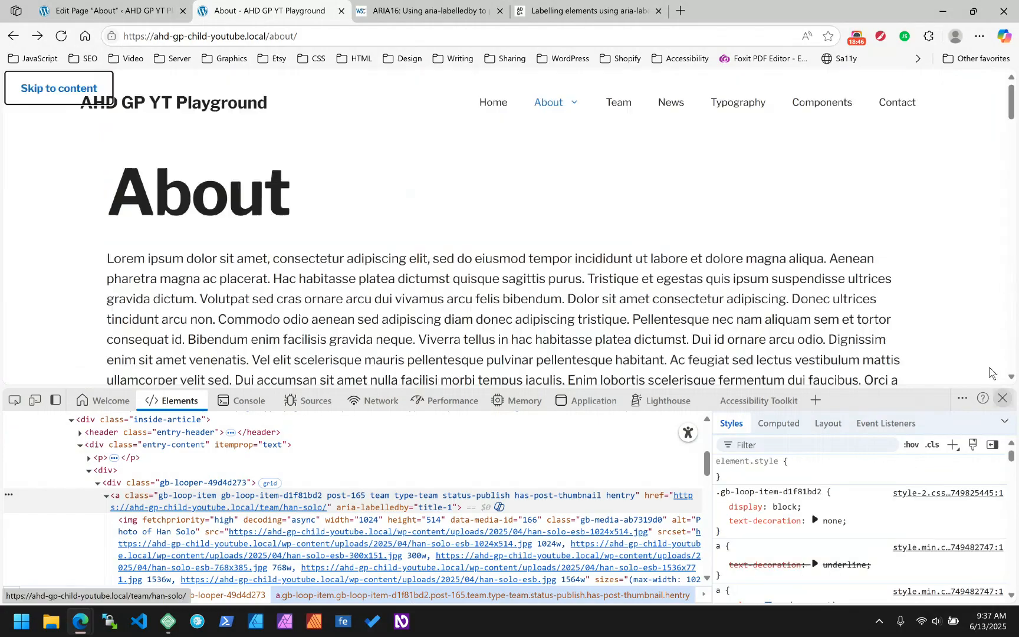
scroll(985, 354, "down", 3)
scroll(984, 354, "down", 2)
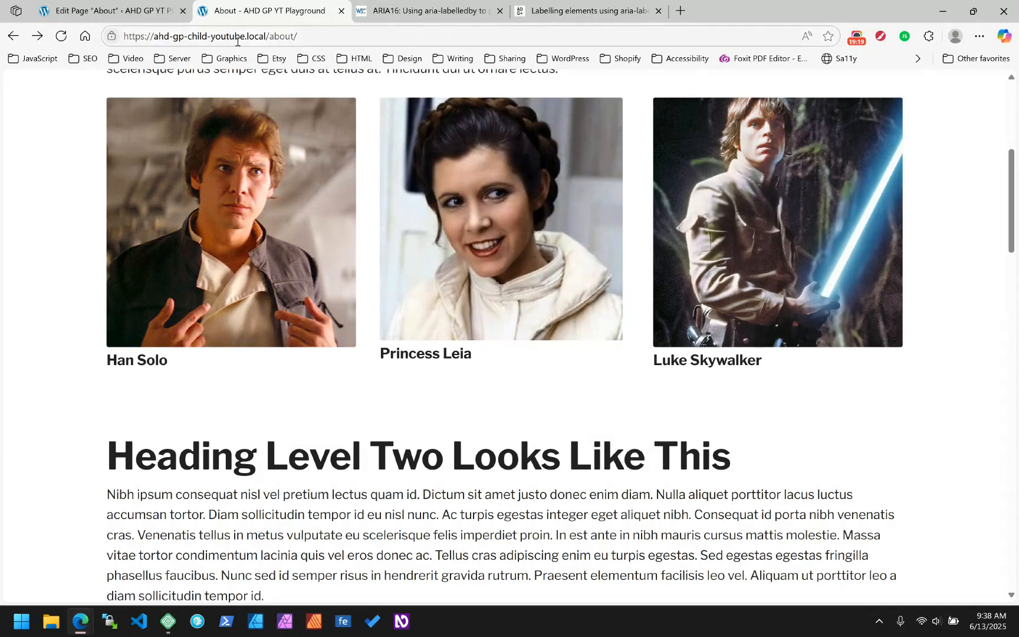
scroll(942, 284, "up", 5)
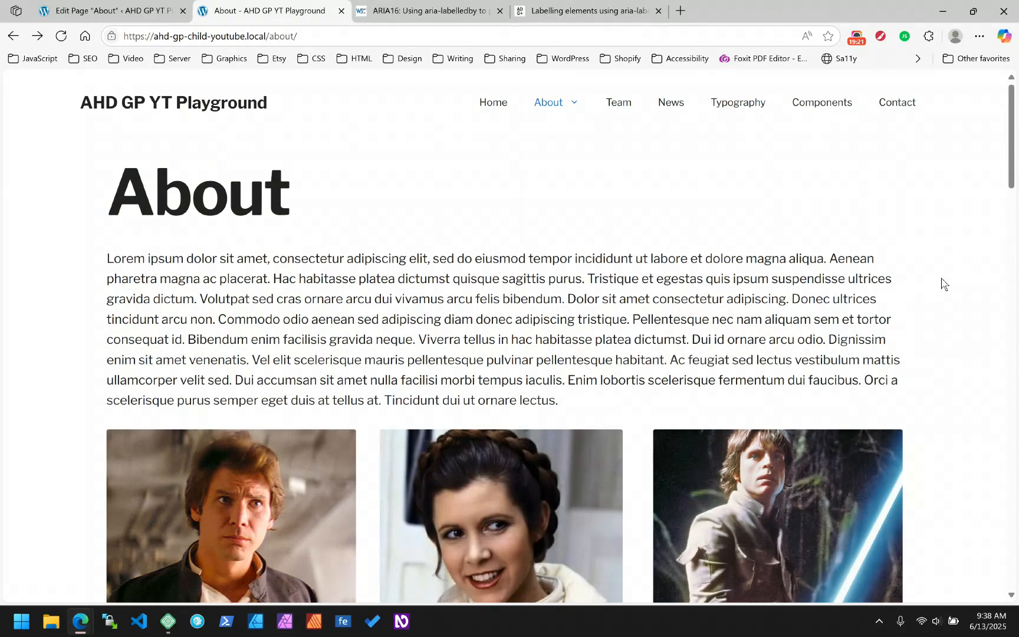
scroll(942, 284, "down", 6)
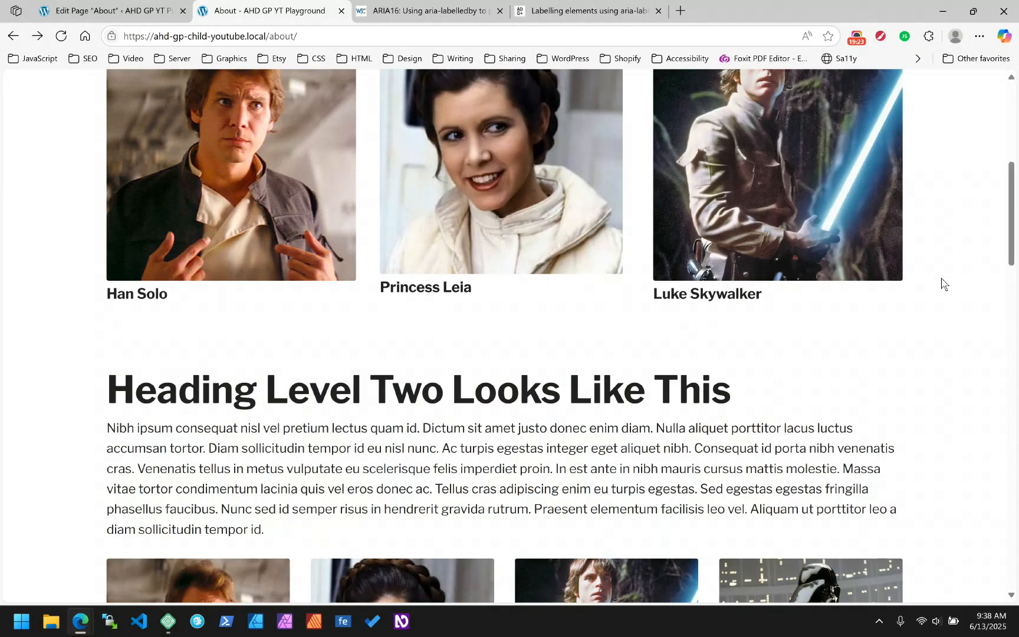
scroll(942, 285, "down", 4)
scroll(942, 283, "up", 10)
right_click(942, 282)
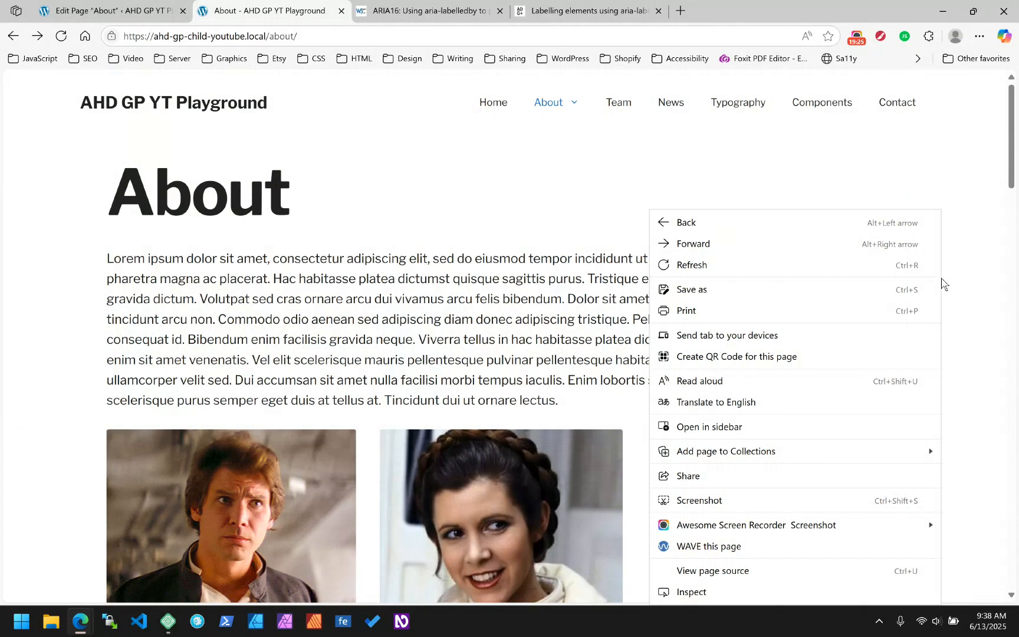
left_click(965, 254)
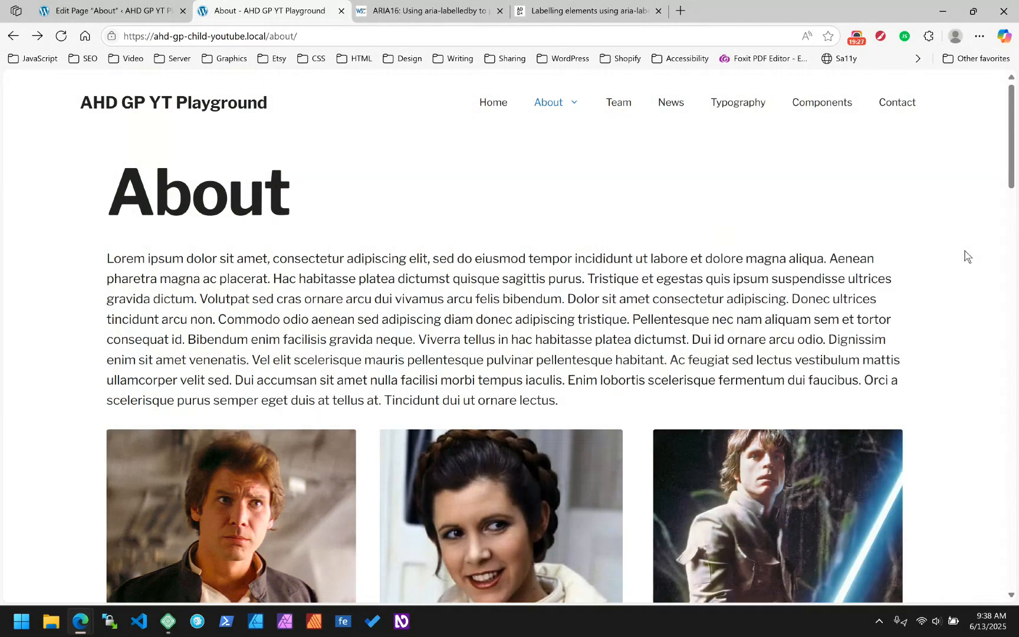
left_click(857, 42)
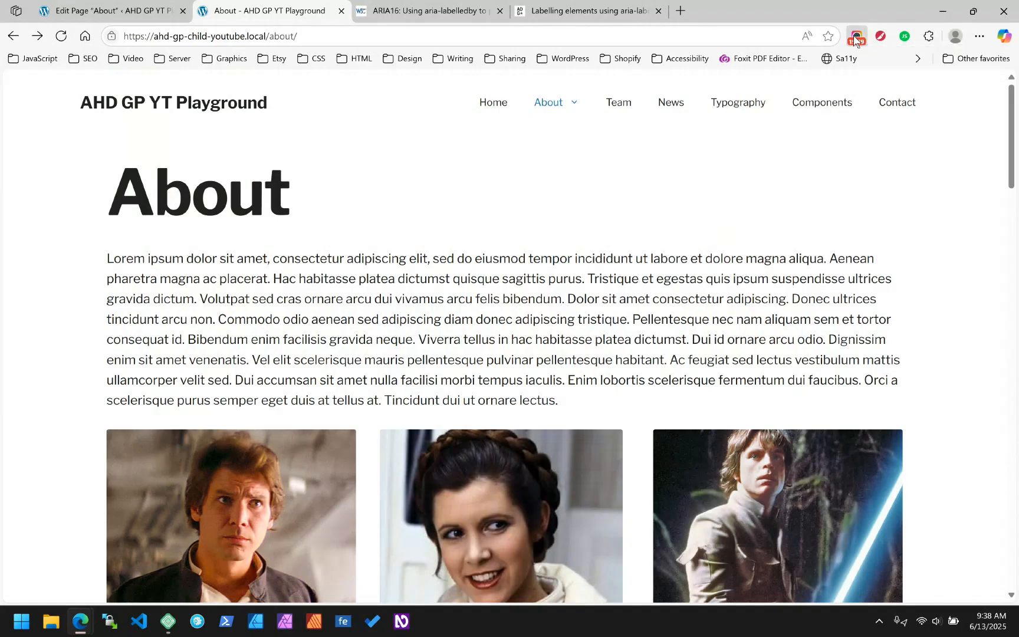